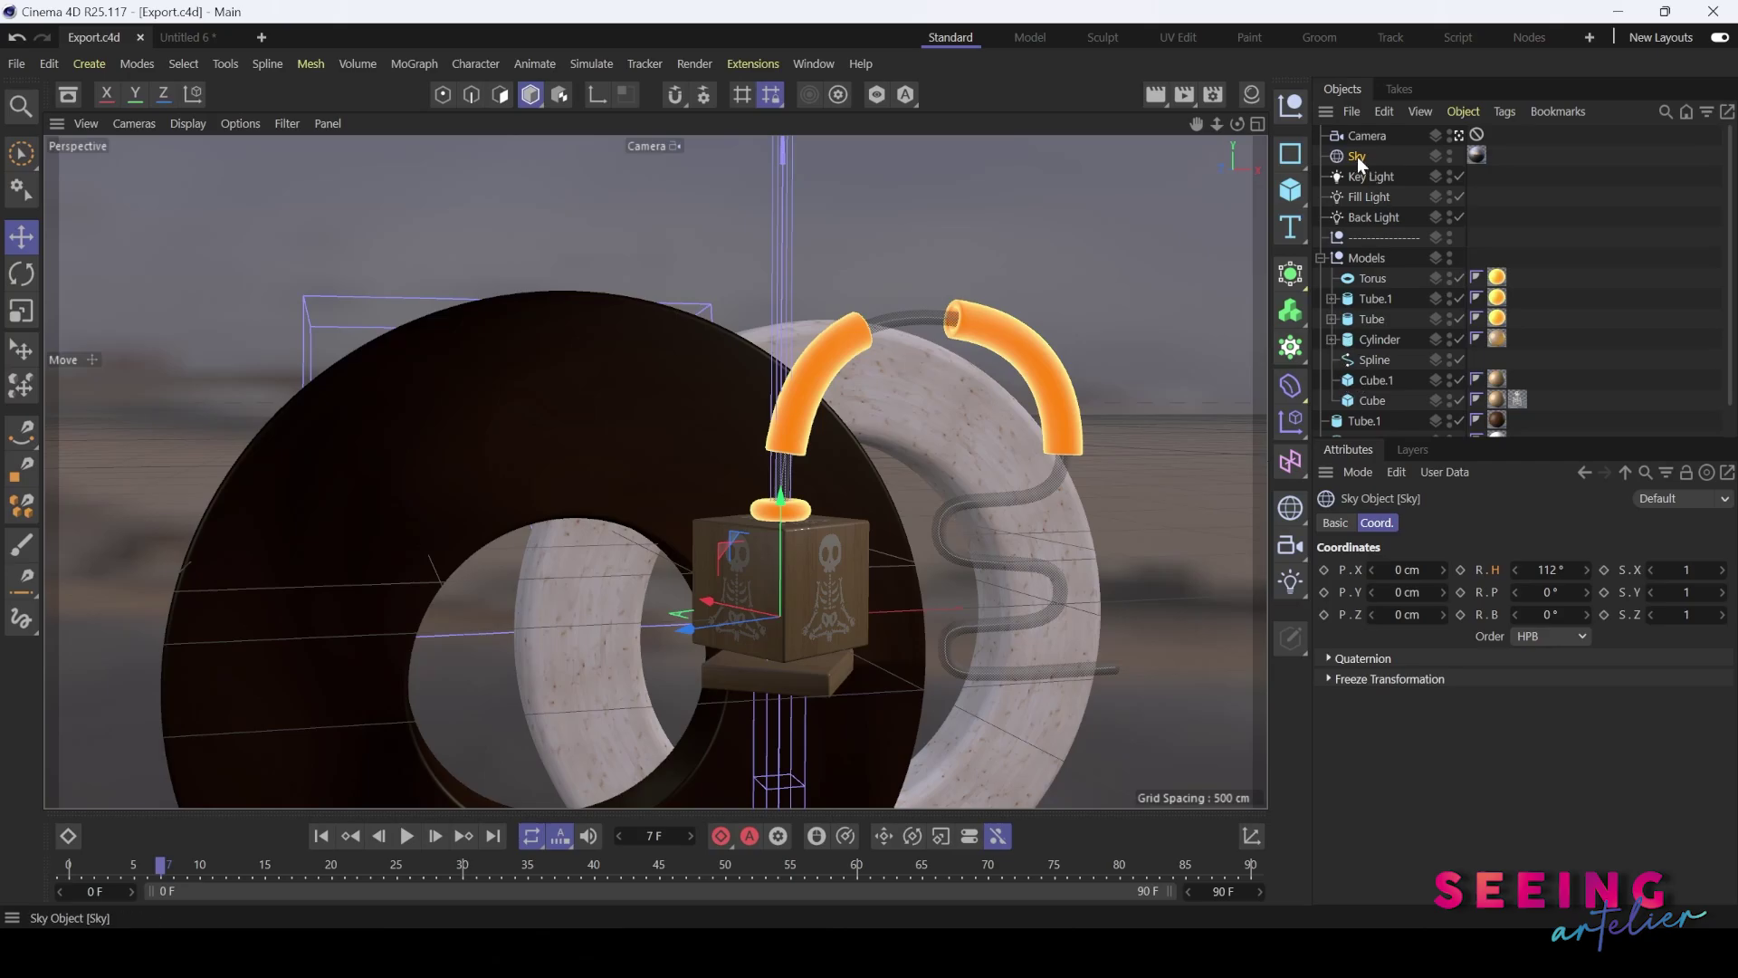
# - Add a Compositing tag to the Sky object and turn off Seen by Camera
pyautogui.rightClick(1355, 156)
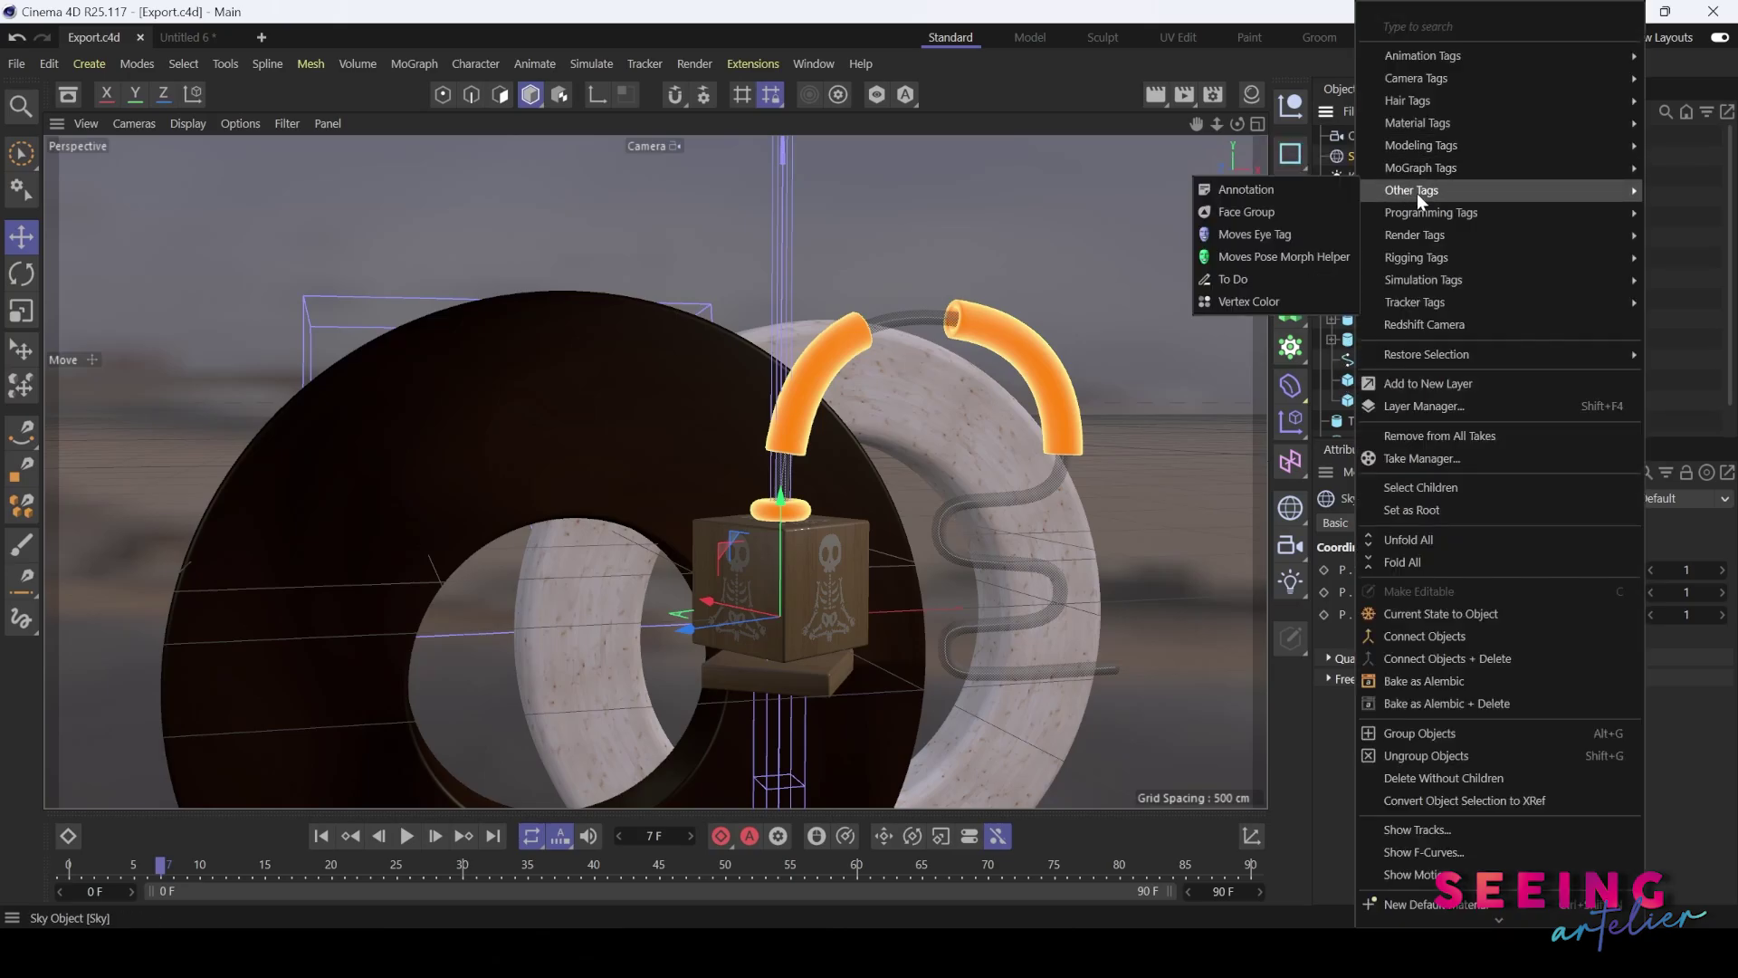
pyautogui.moveTo(1425, 234)
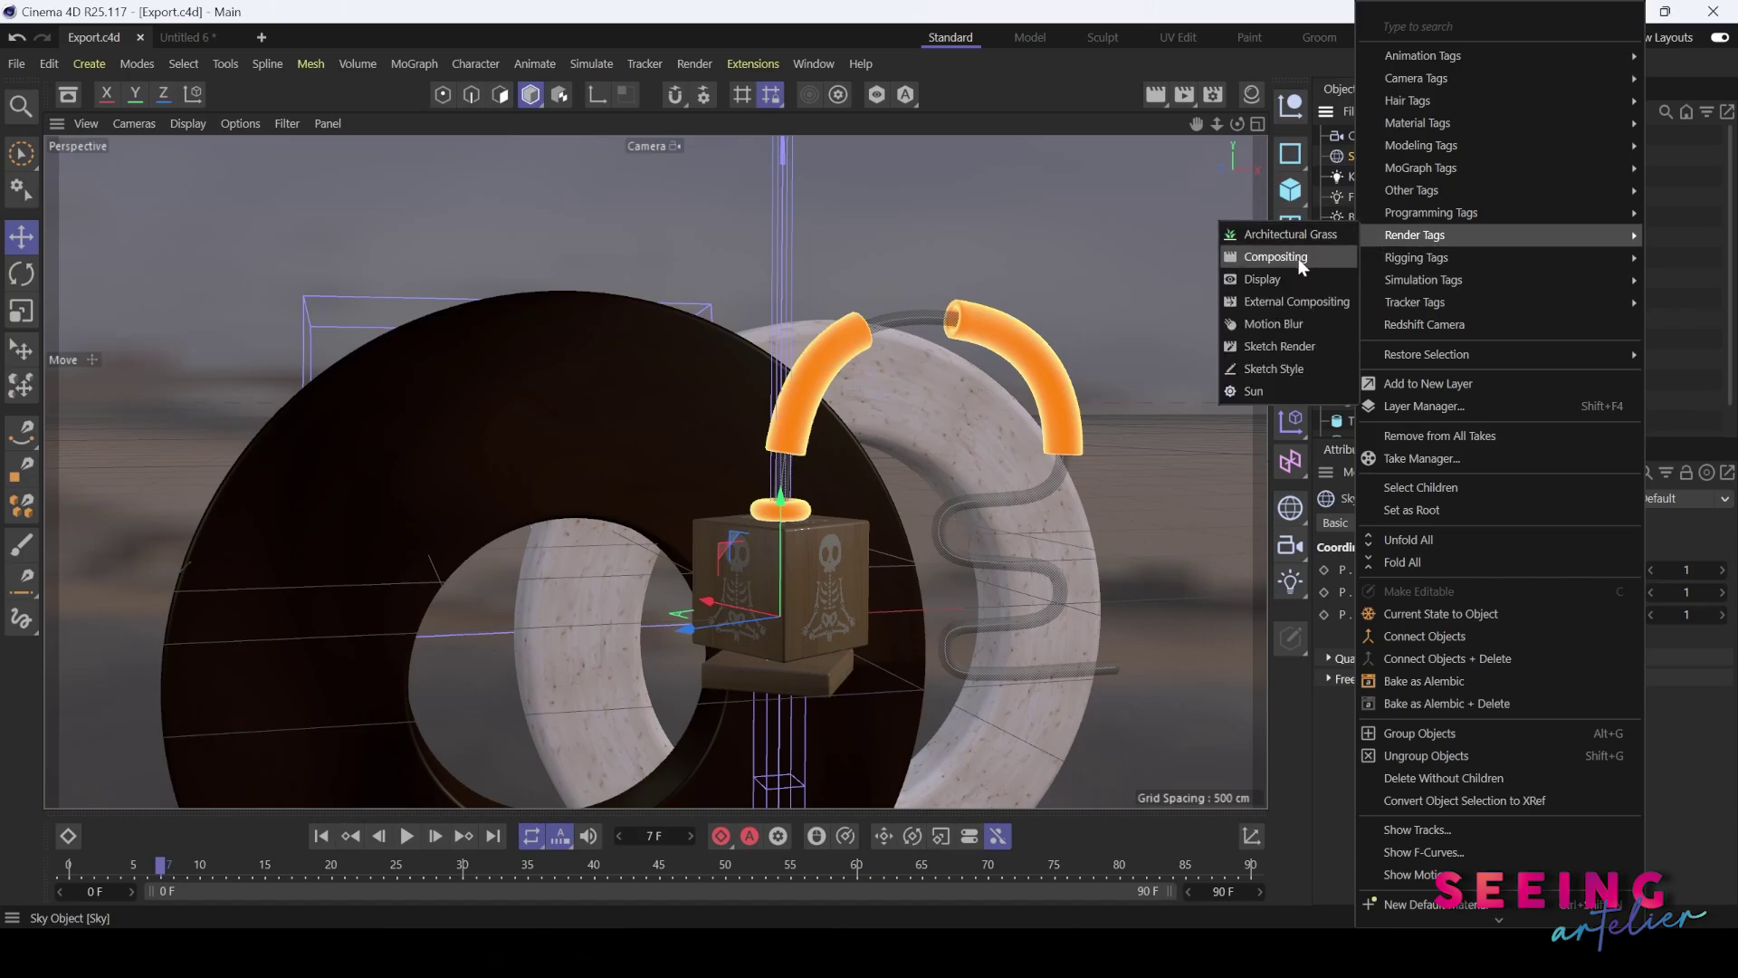
pyautogui.click(1338, 255)
pyautogui.moveTo(1477, 156)
pyautogui.mouseDown()
pyautogui.moveTo(1513, 156)
pyautogui.moveTo(1499, 159)
pyautogui.mouseUp()
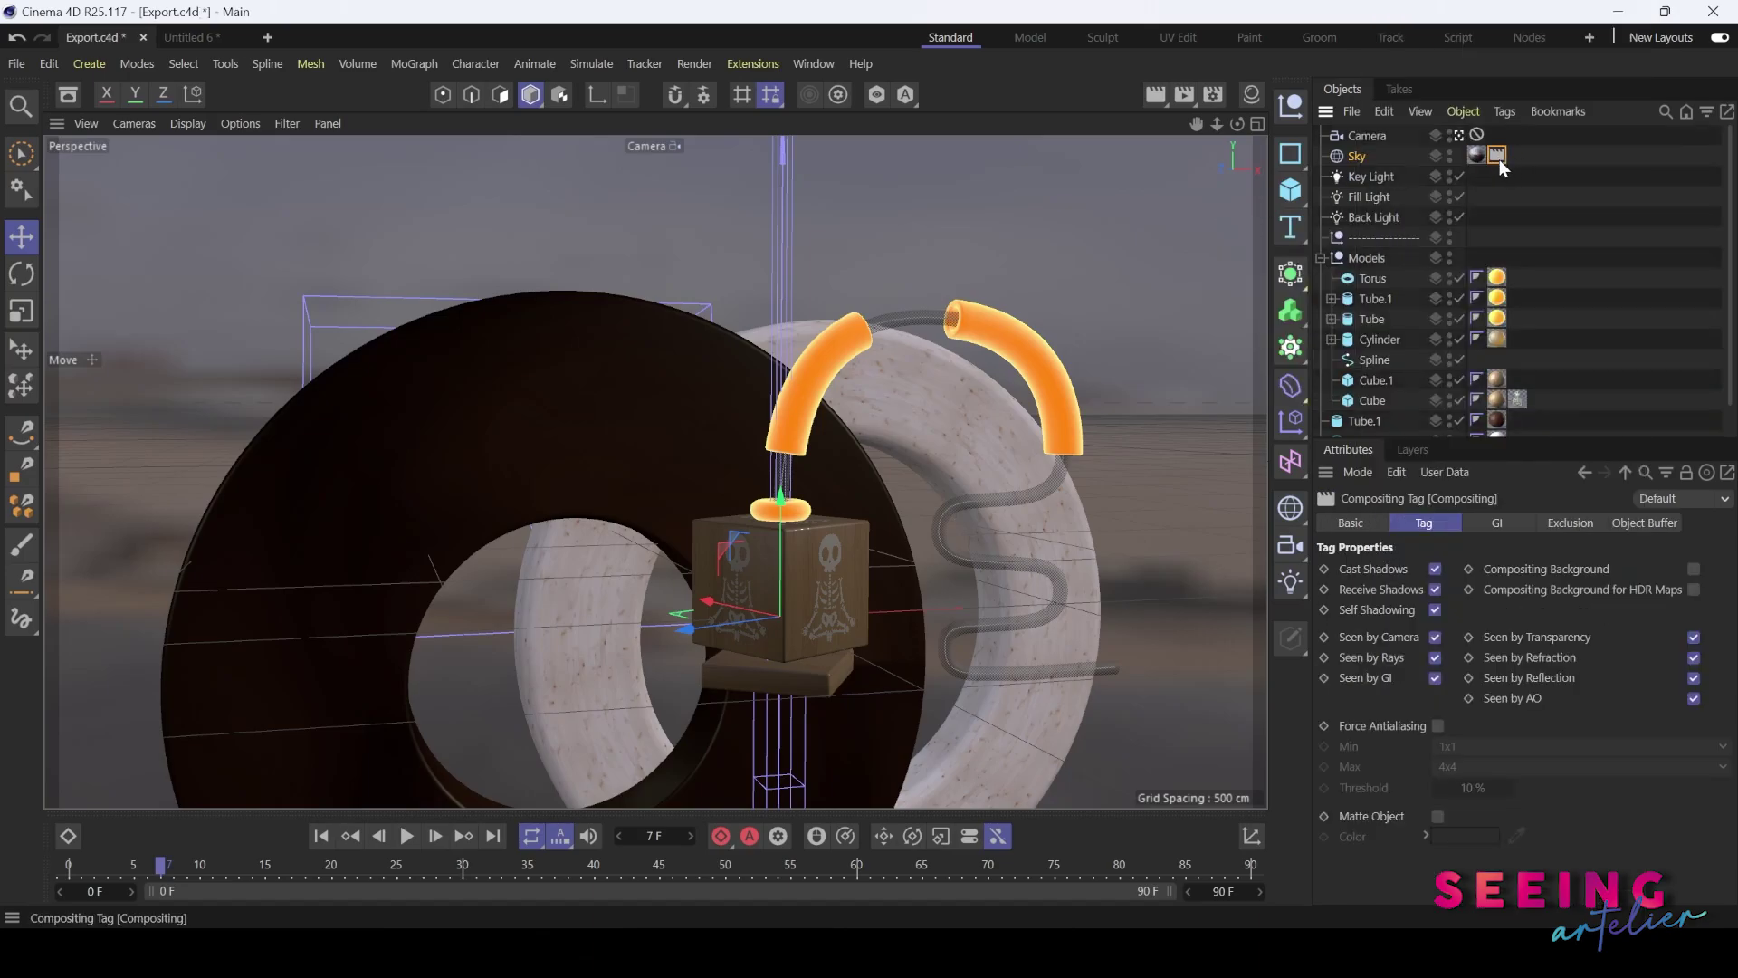
pyautogui.click(1433, 638)
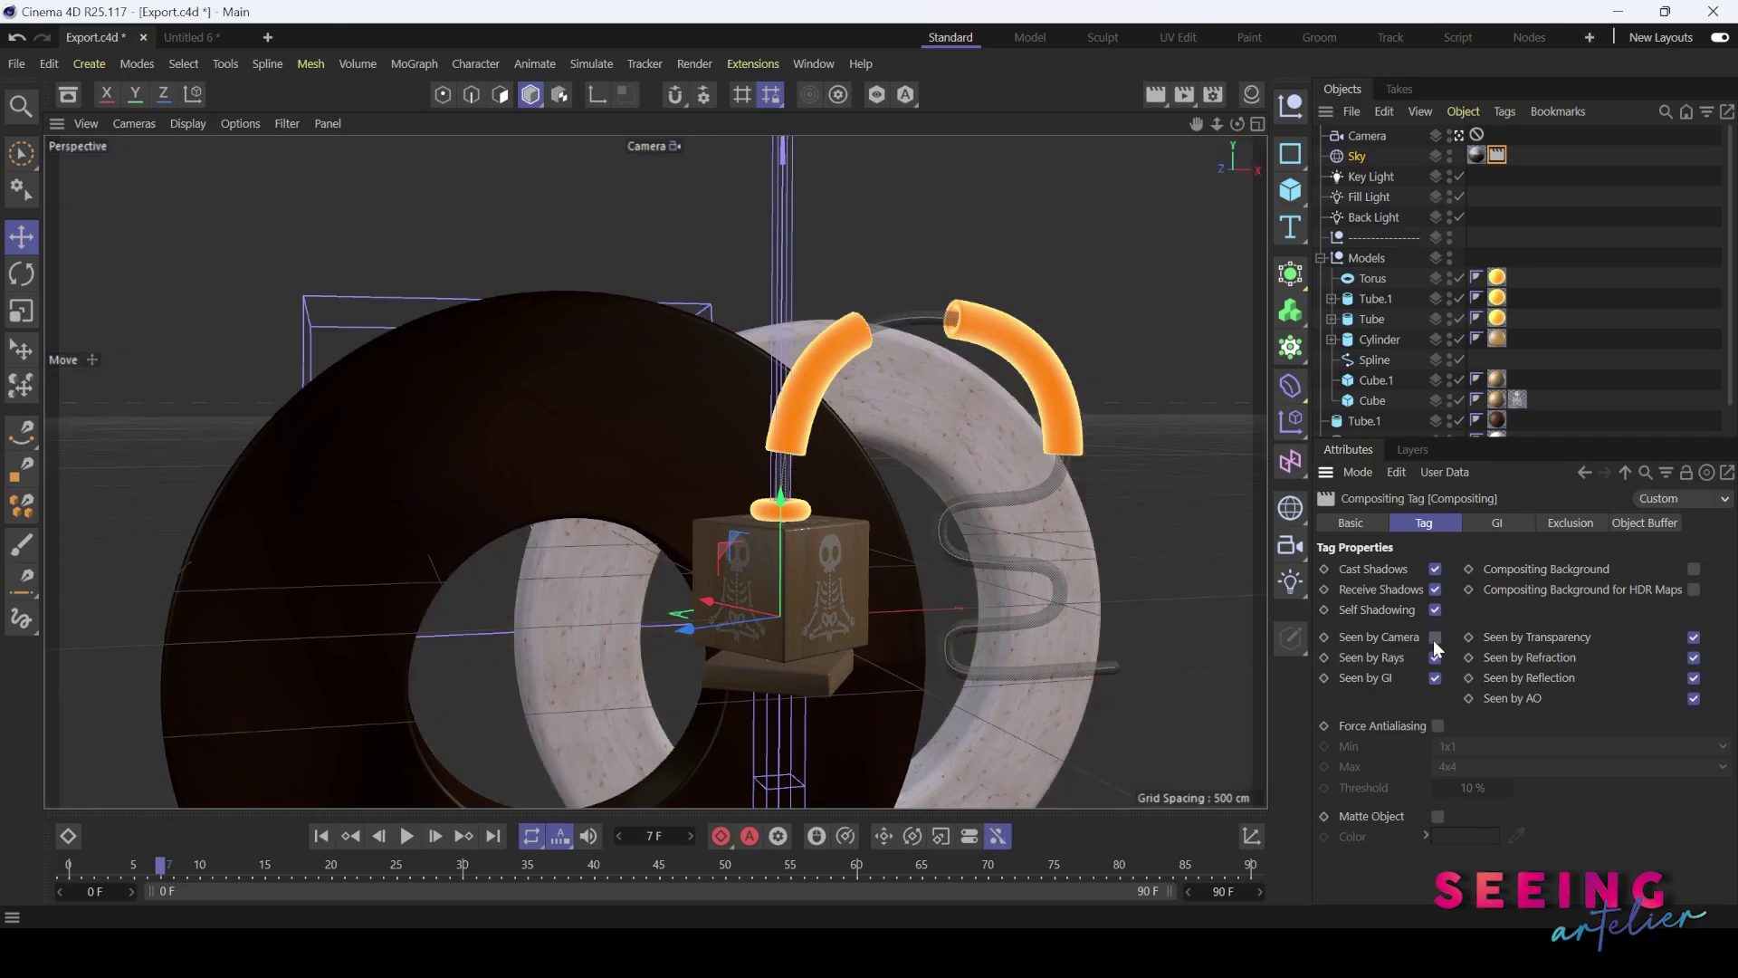
# - Check the Alpha Channel option in the render save settings and render the current frame to the Picture Viewer
pyautogui.click(1208, 94)
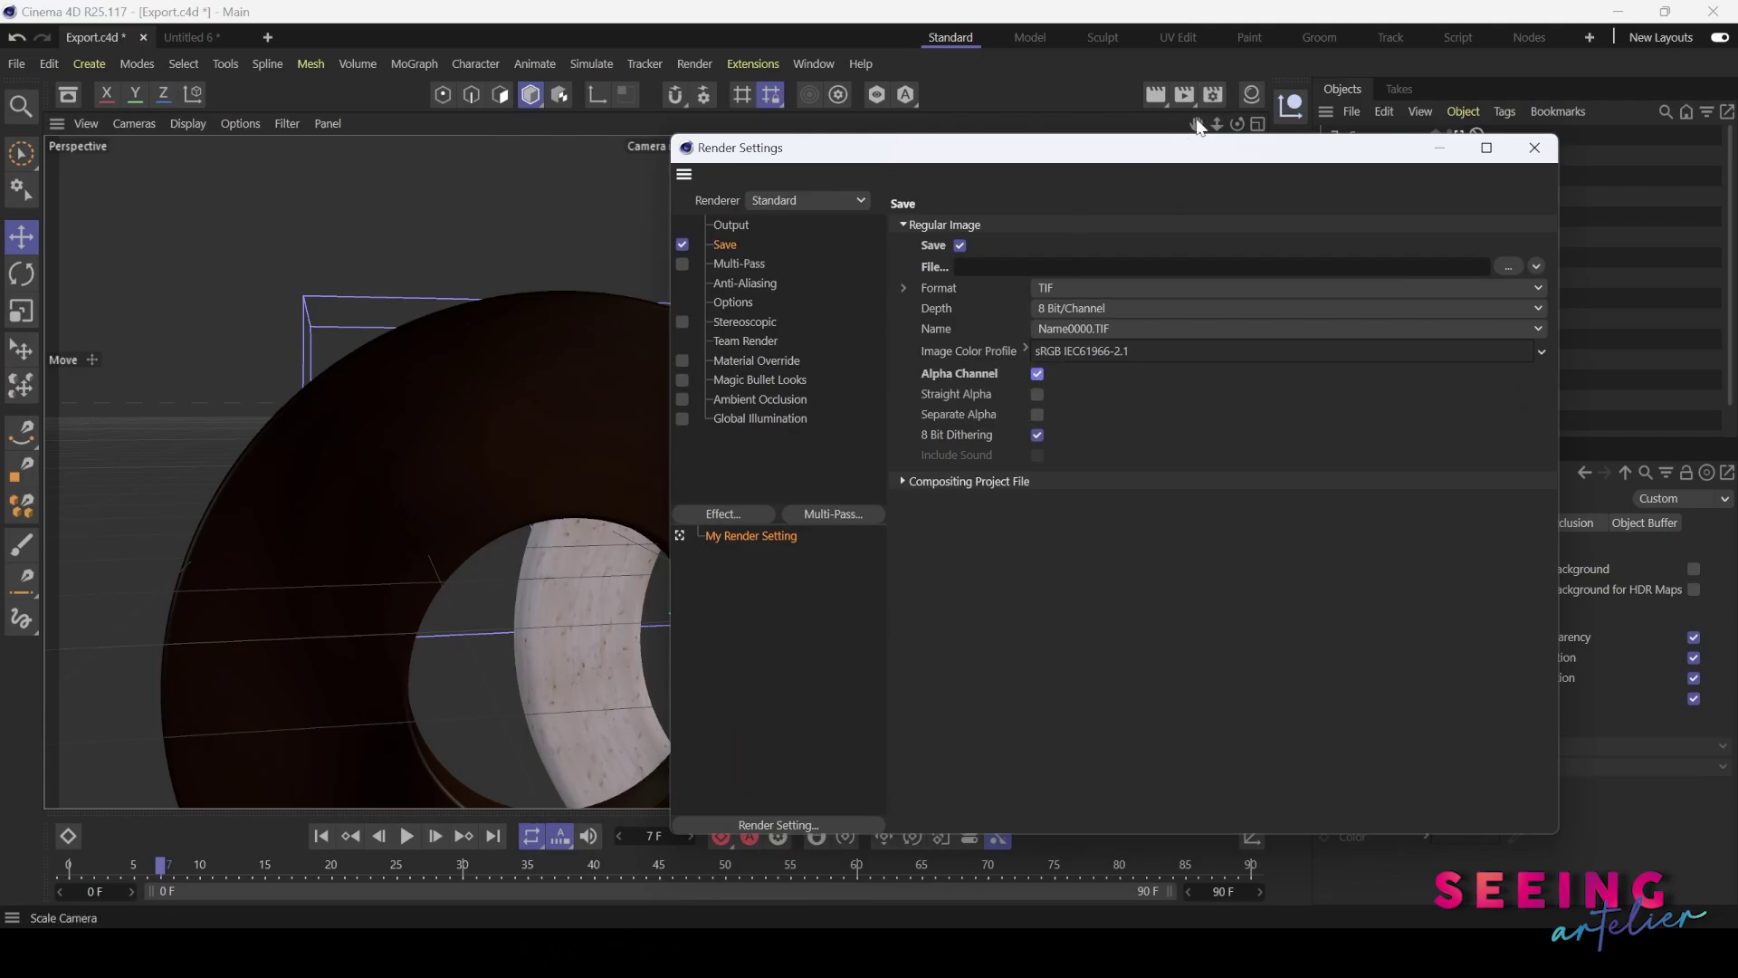
pyautogui.moveTo(1234, 162); pyautogui.dragTo(1294, 185)
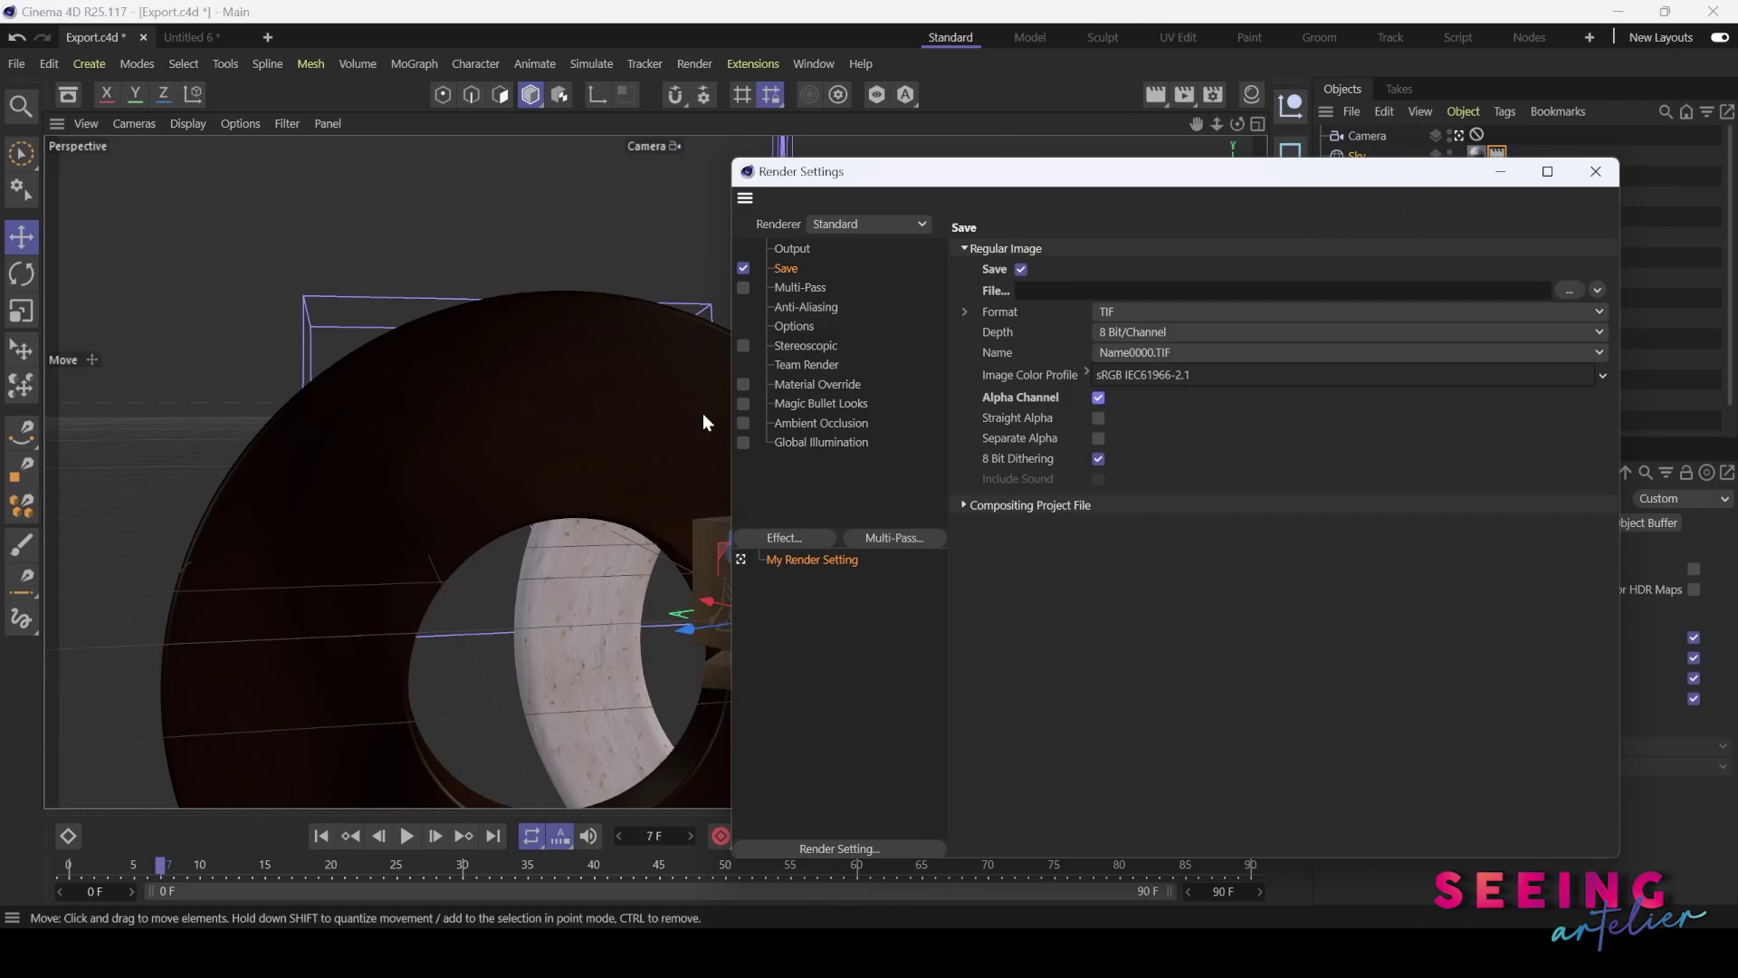
pyautogui.click(1180, 98)
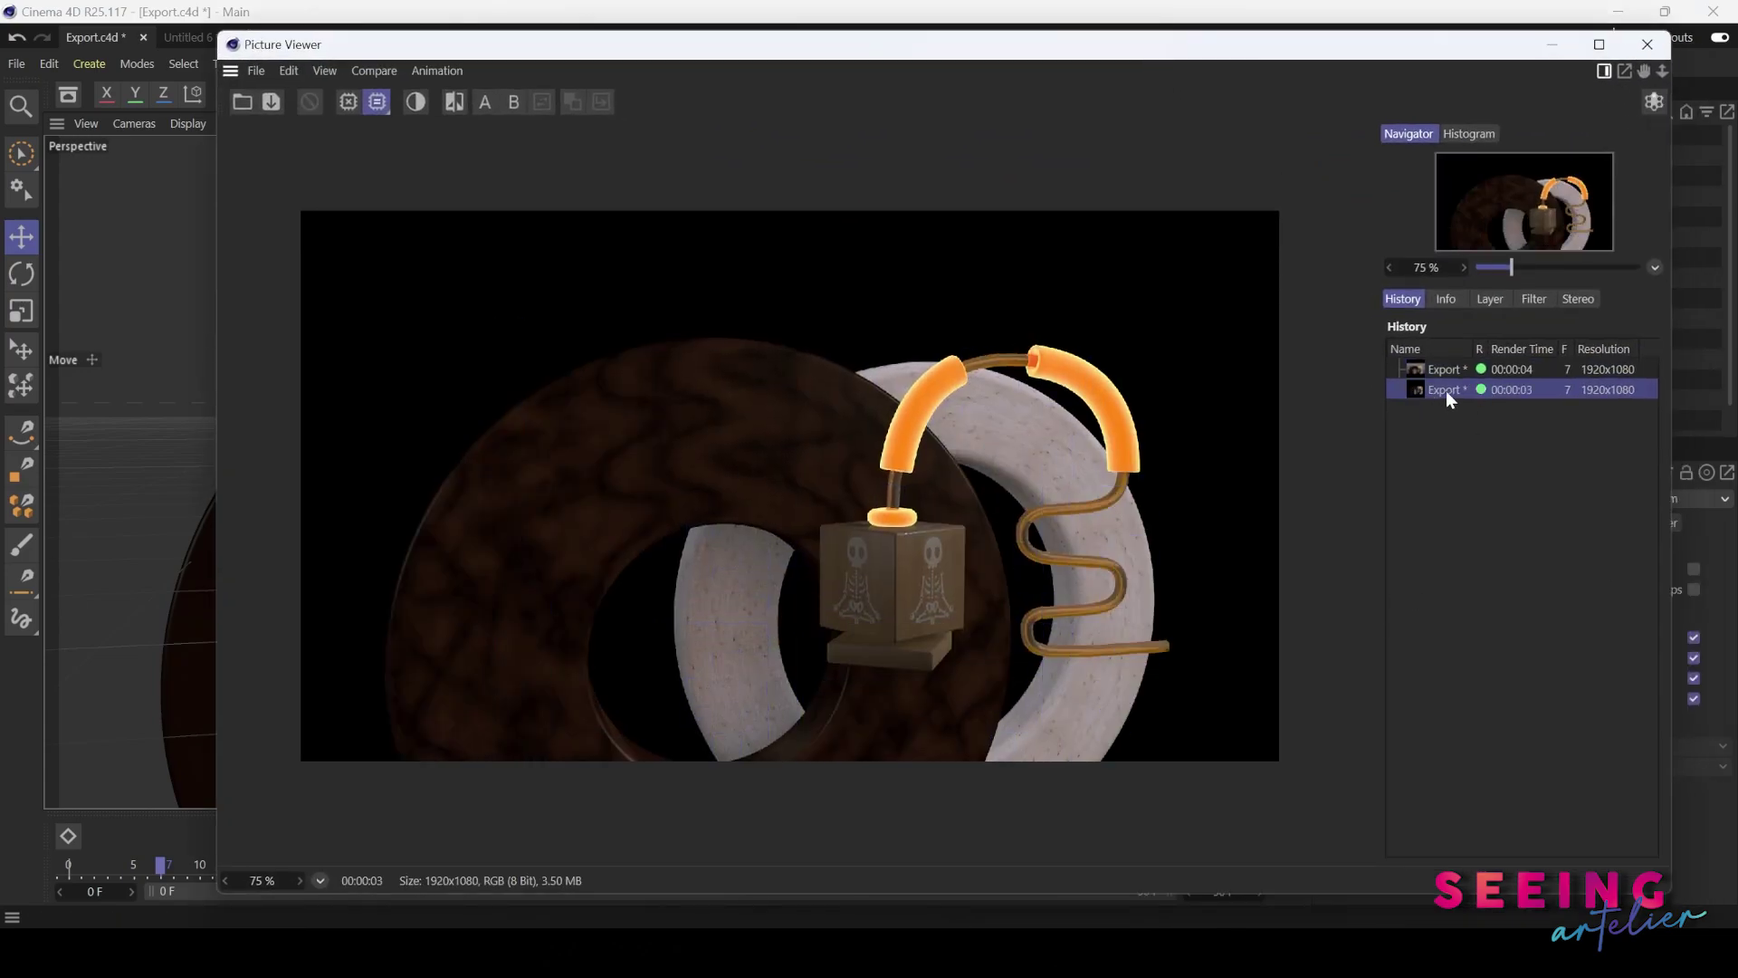
# - Inspect the Alpha layer of the new render, then return to the full image and the render history
pyautogui.click(1490, 301)
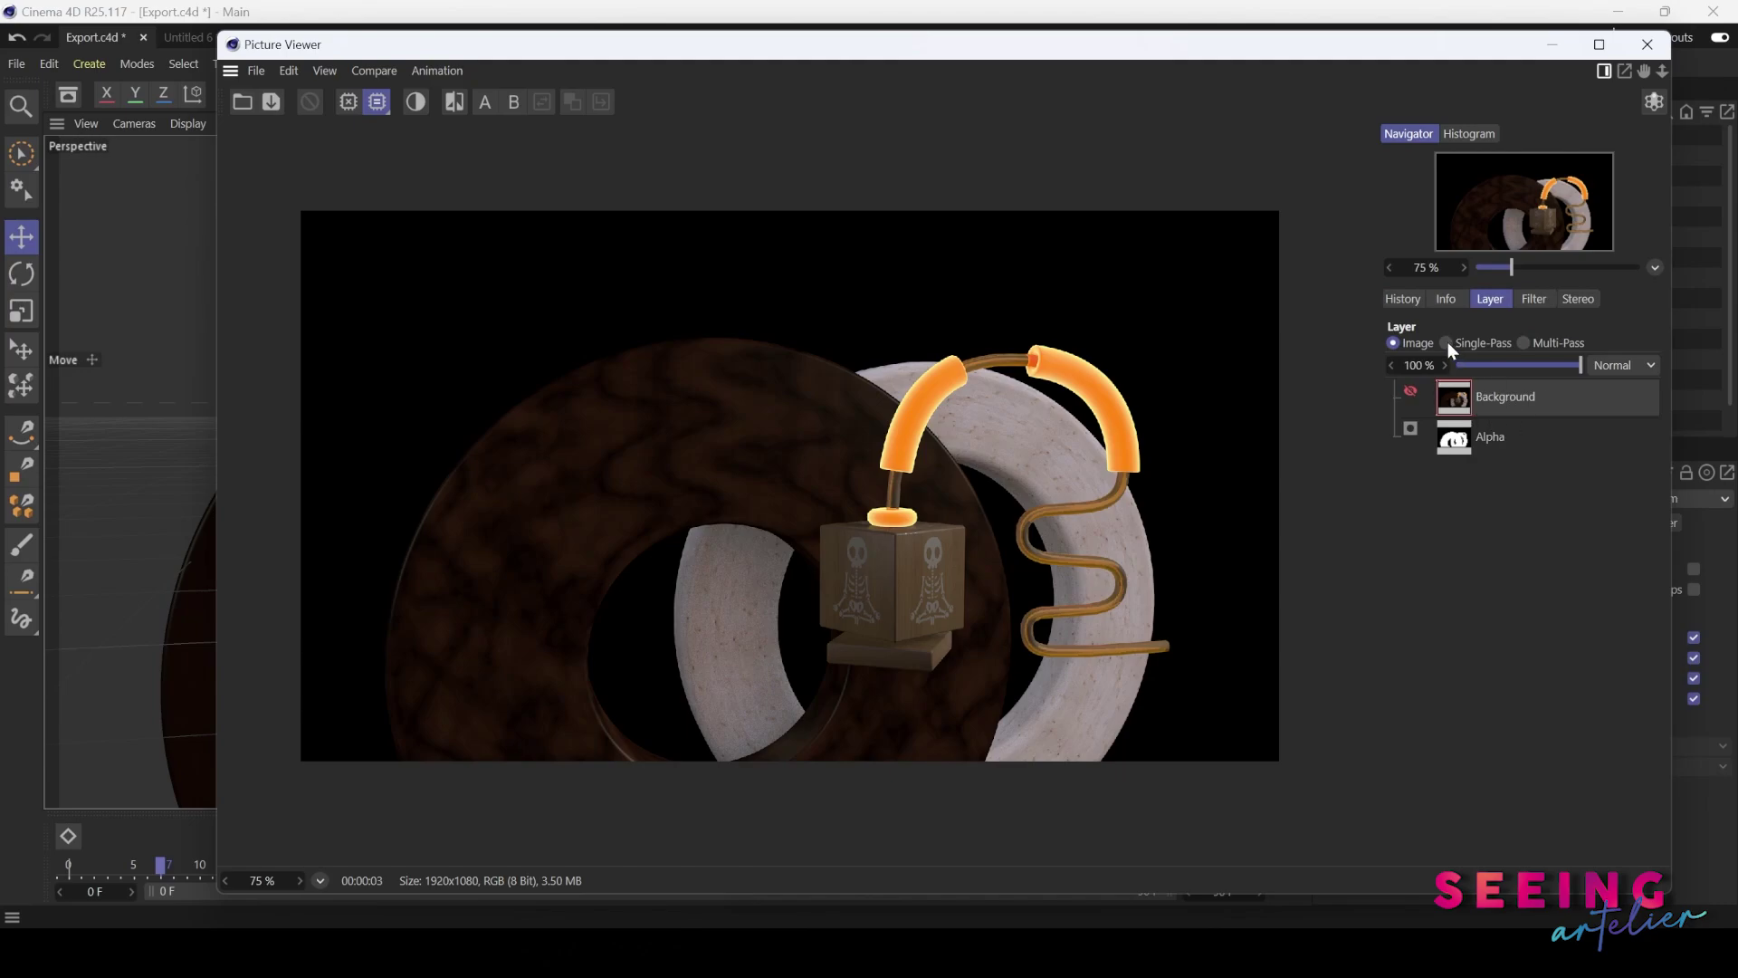
pyautogui.click(1506, 442)
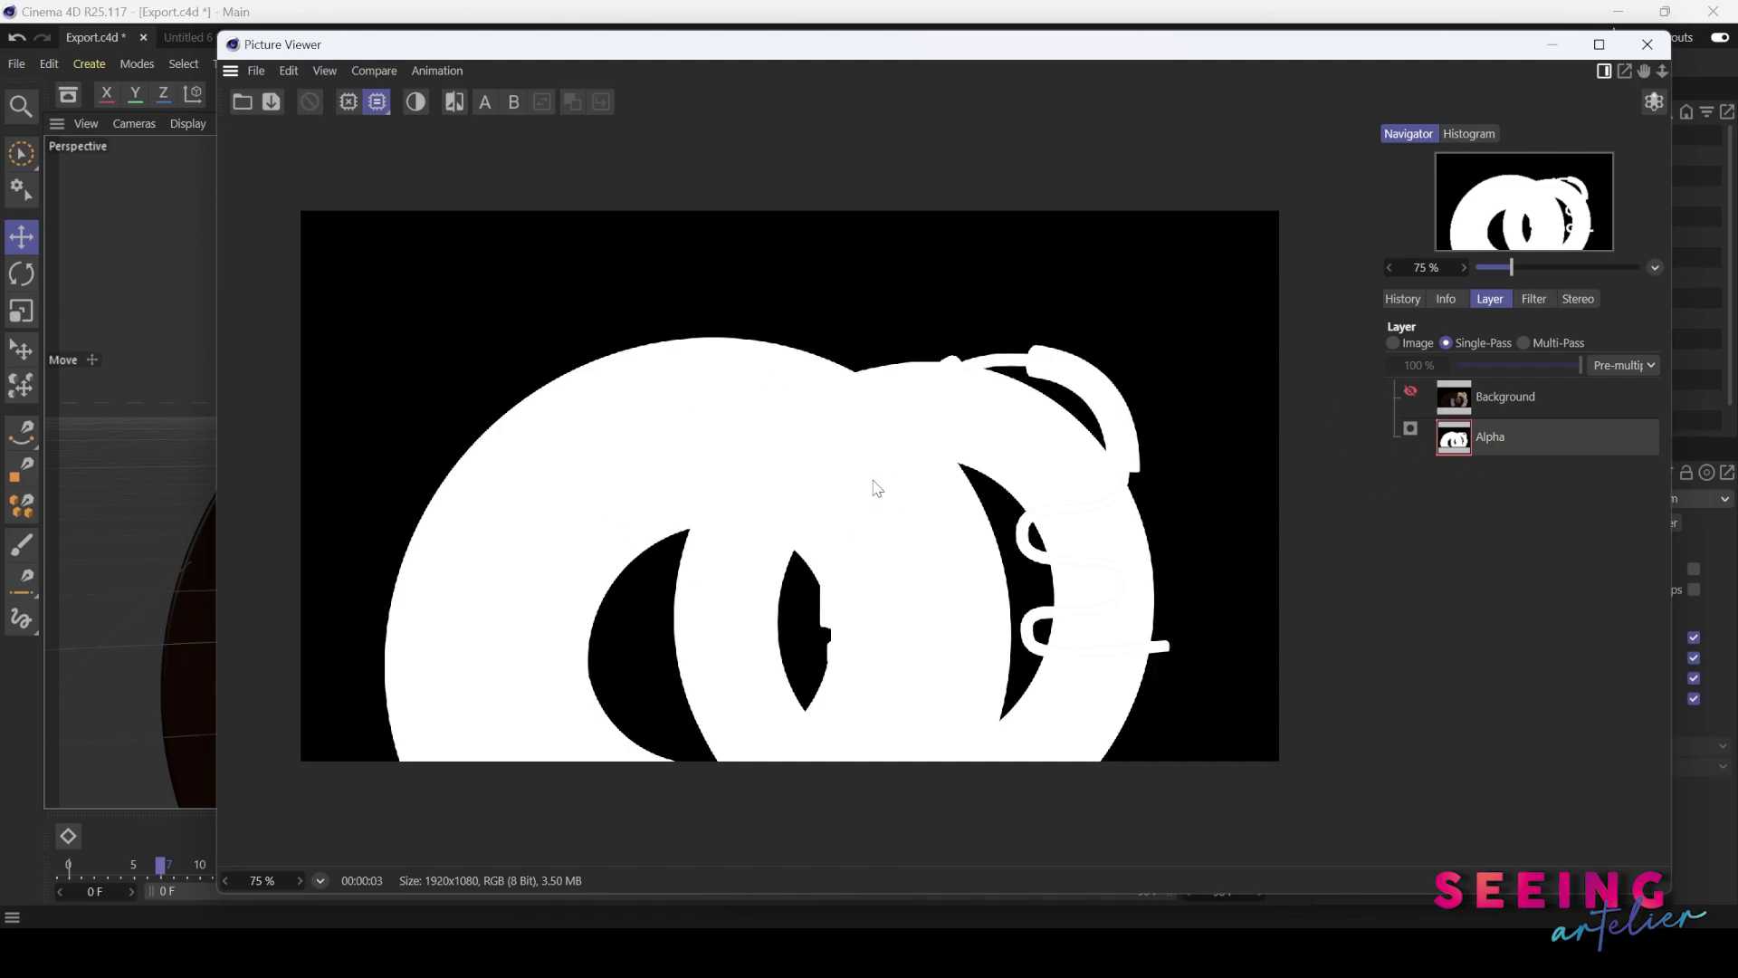
pyautogui.click(1393, 341)
pyautogui.click(1403, 300)
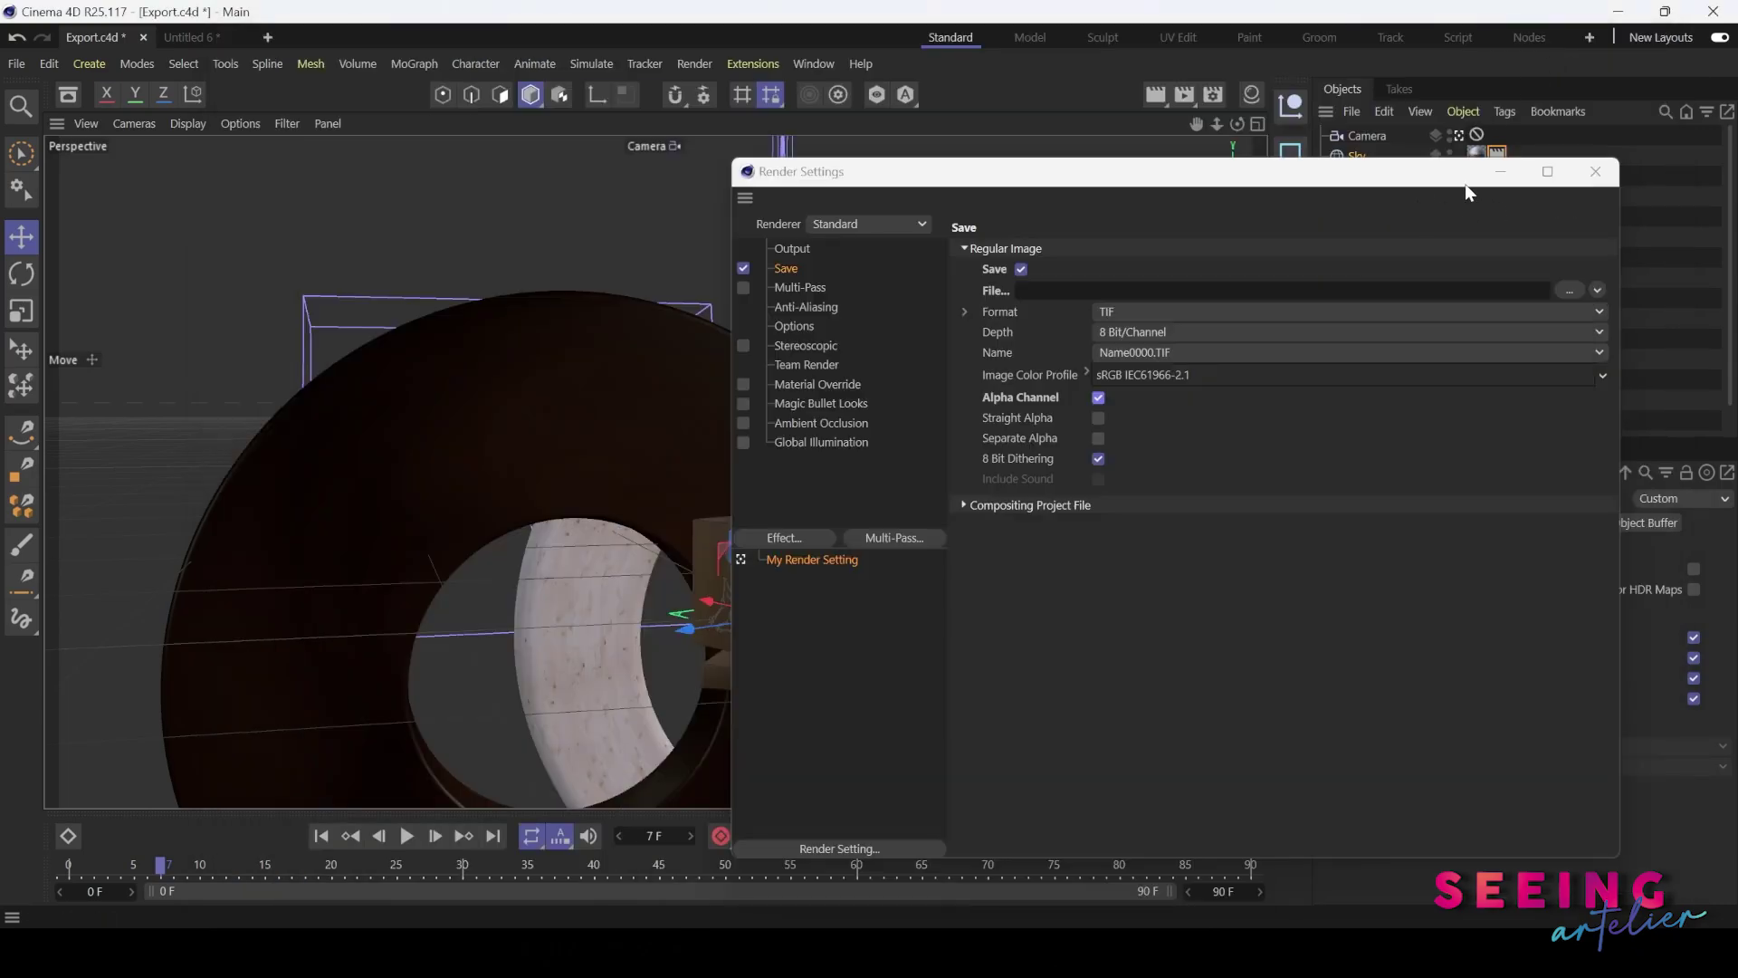
# - Put the render settings away and enable the Plane object so the floor shows in the scene
pyautogui.moveTo(1465, 183); pyautogui.dragTo(1325, 242)
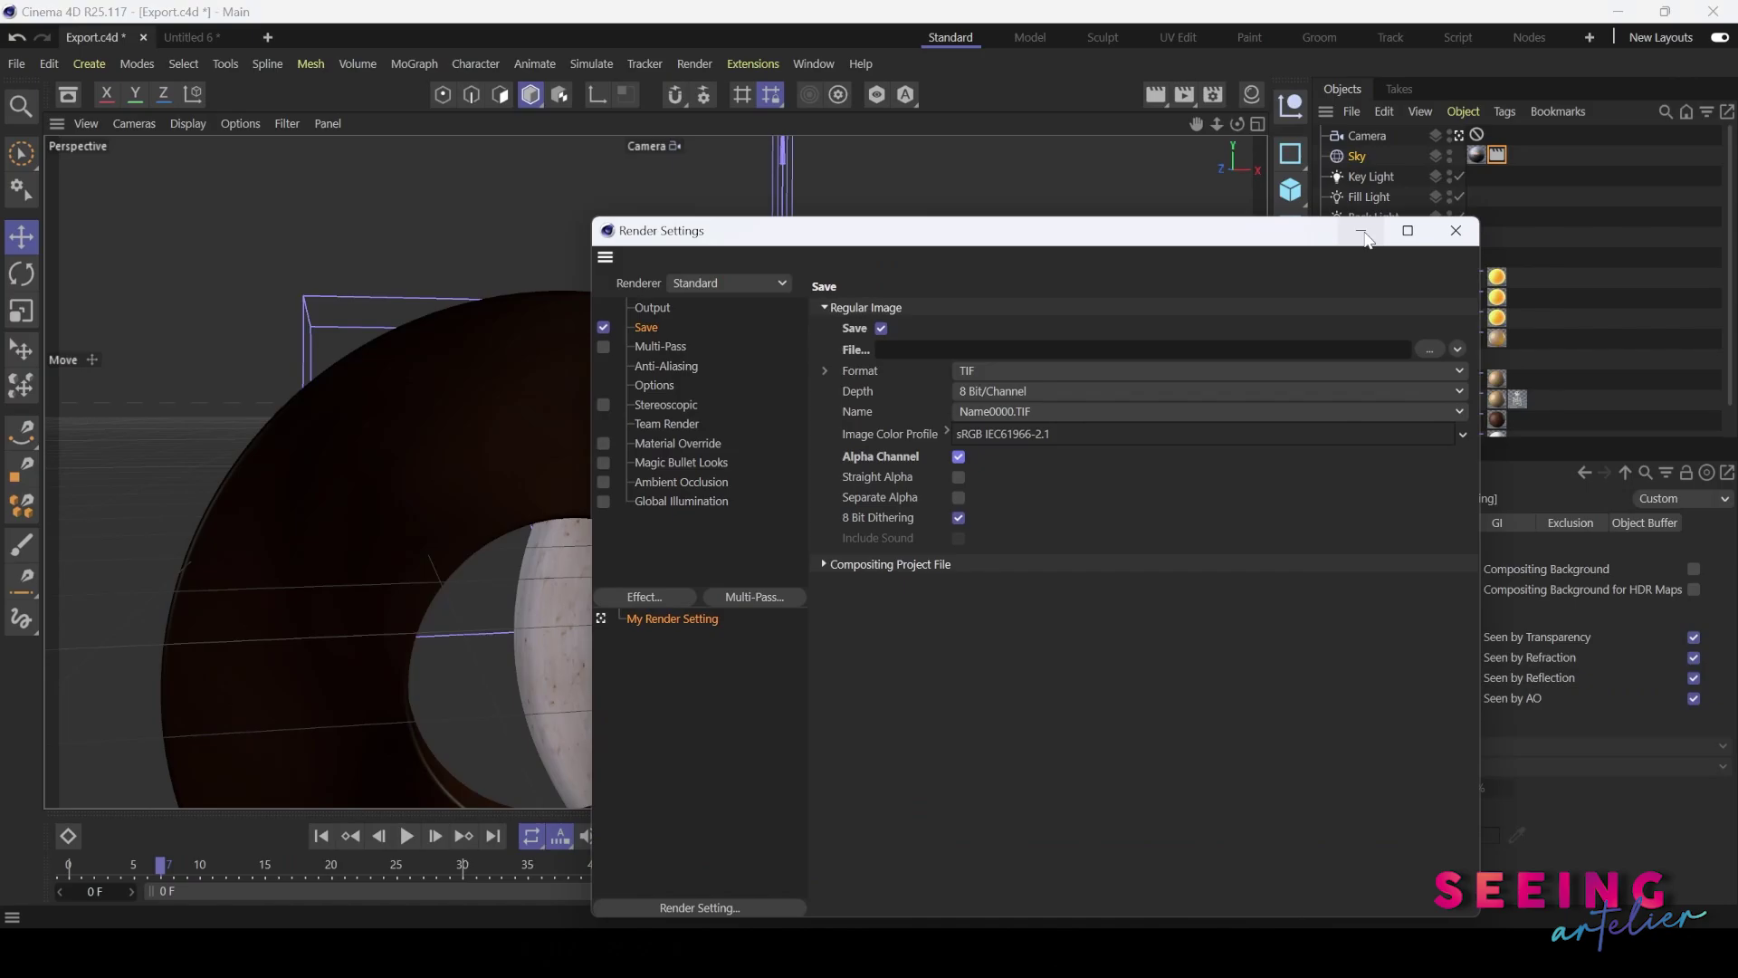
pyautogui.click(1364, 233)
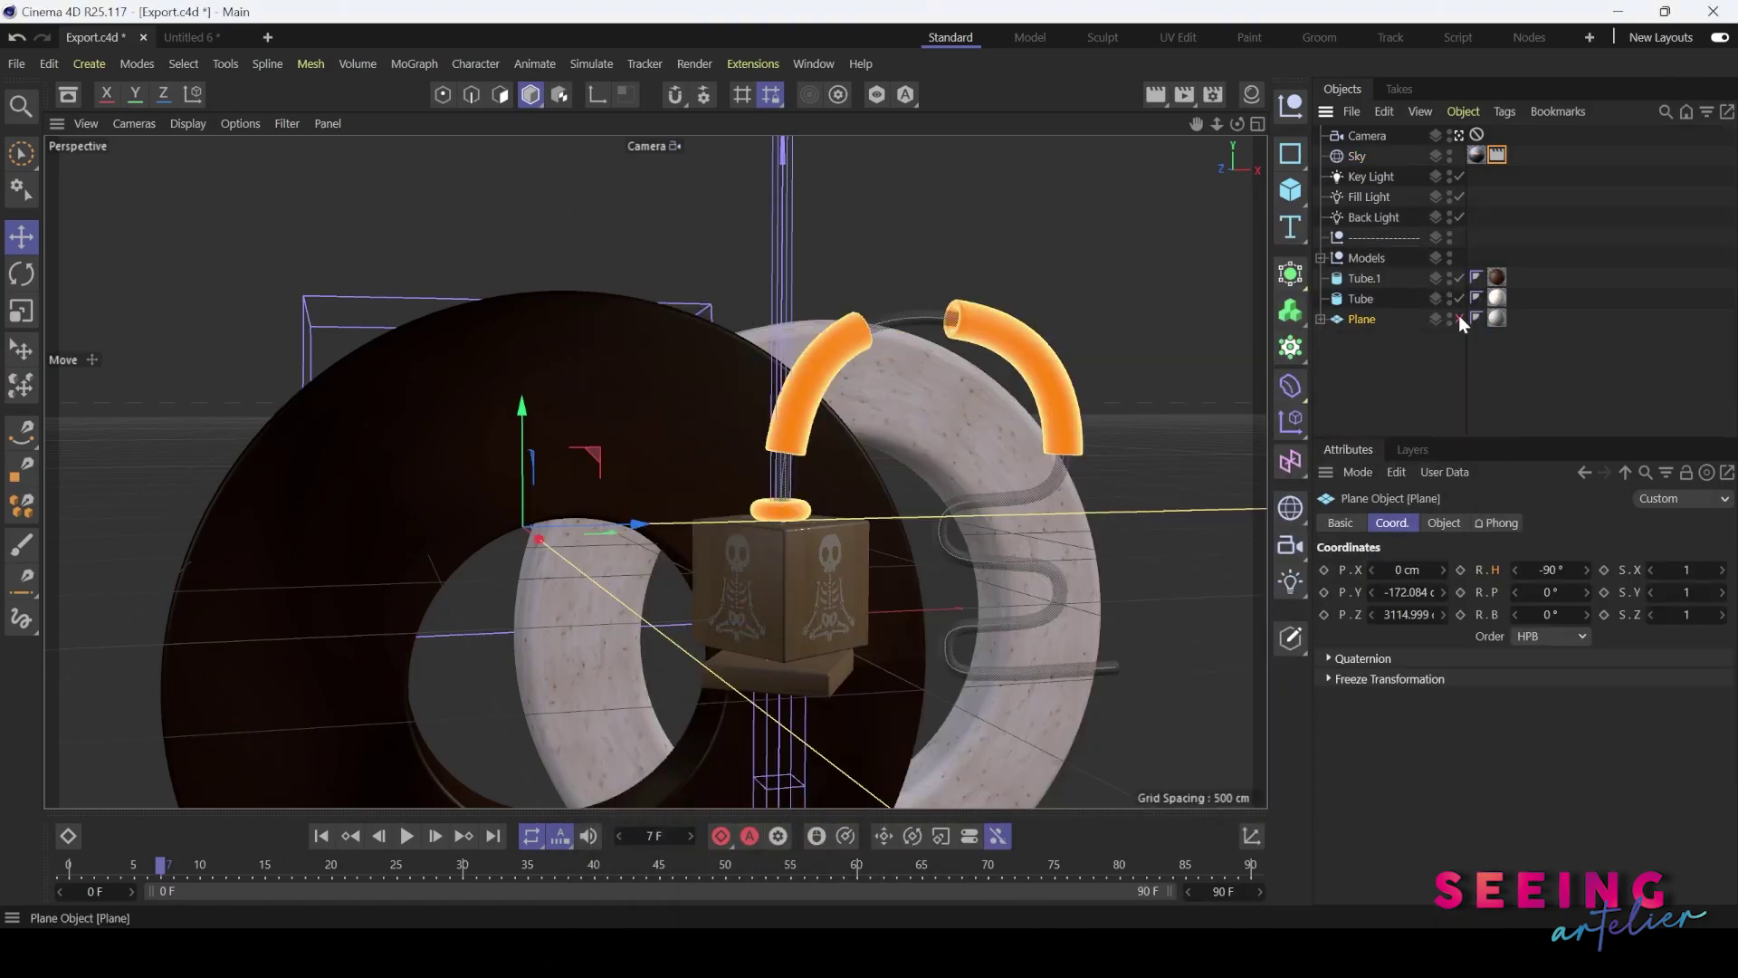
pyautogui.click(1458, 318)
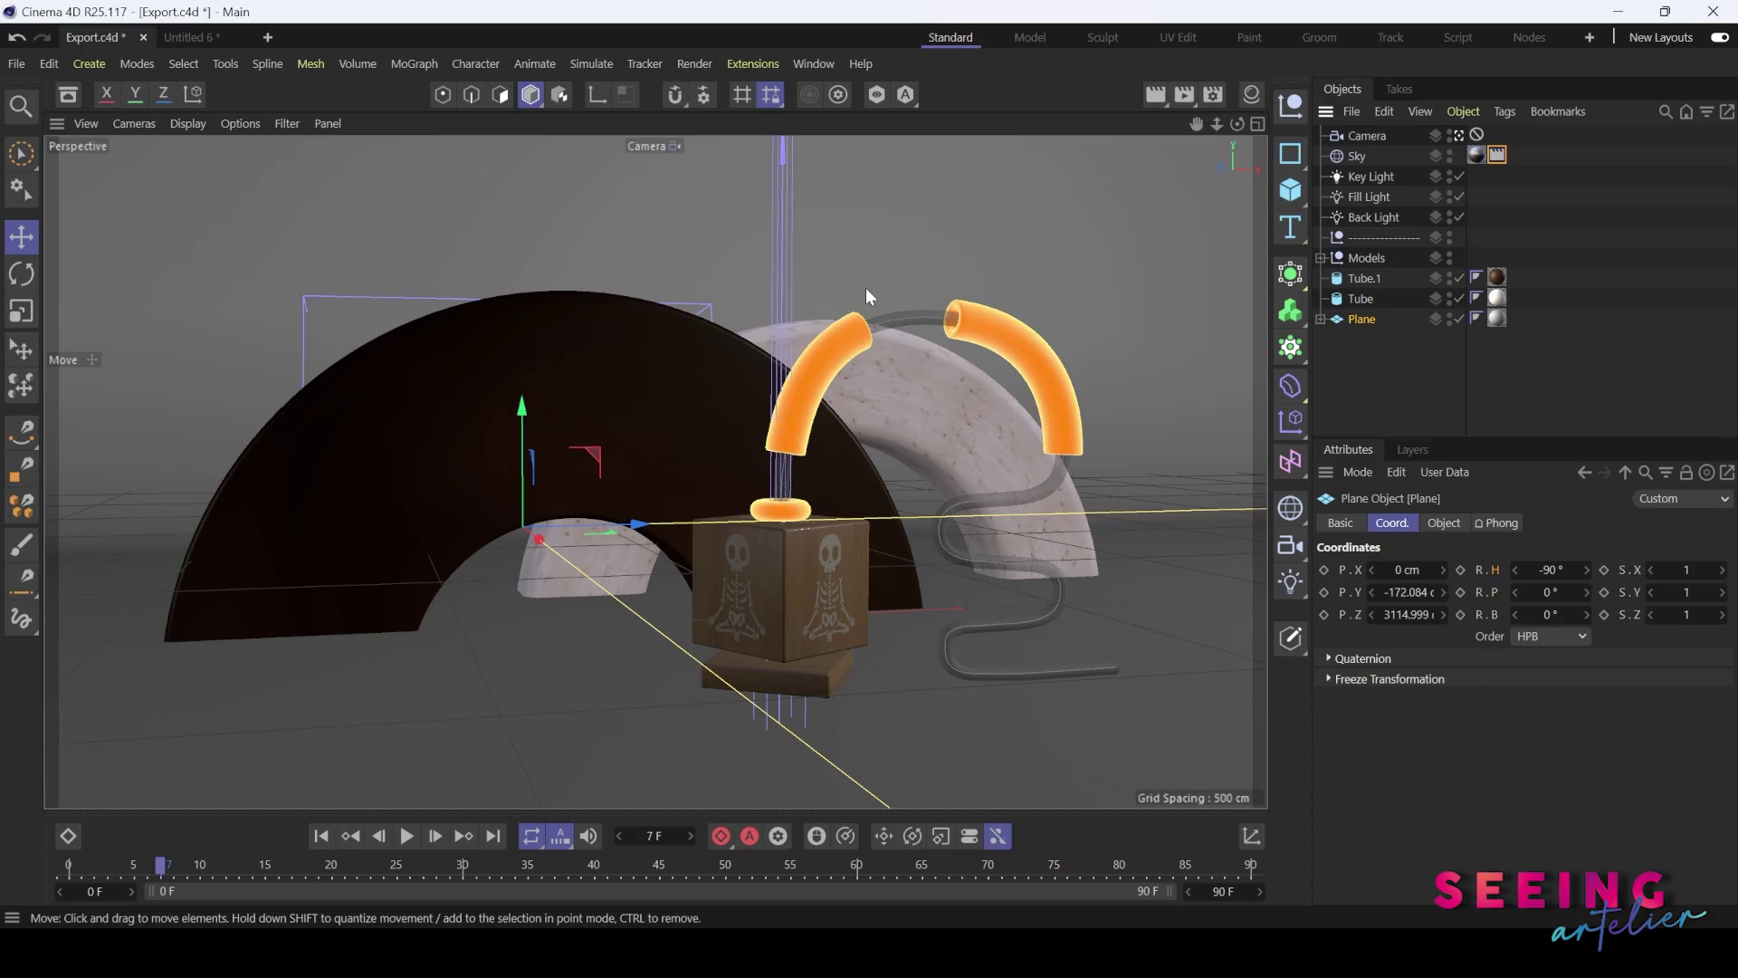
# - Bring the render settings back up and show the Output settings
pyautogui.click(1214, 96)
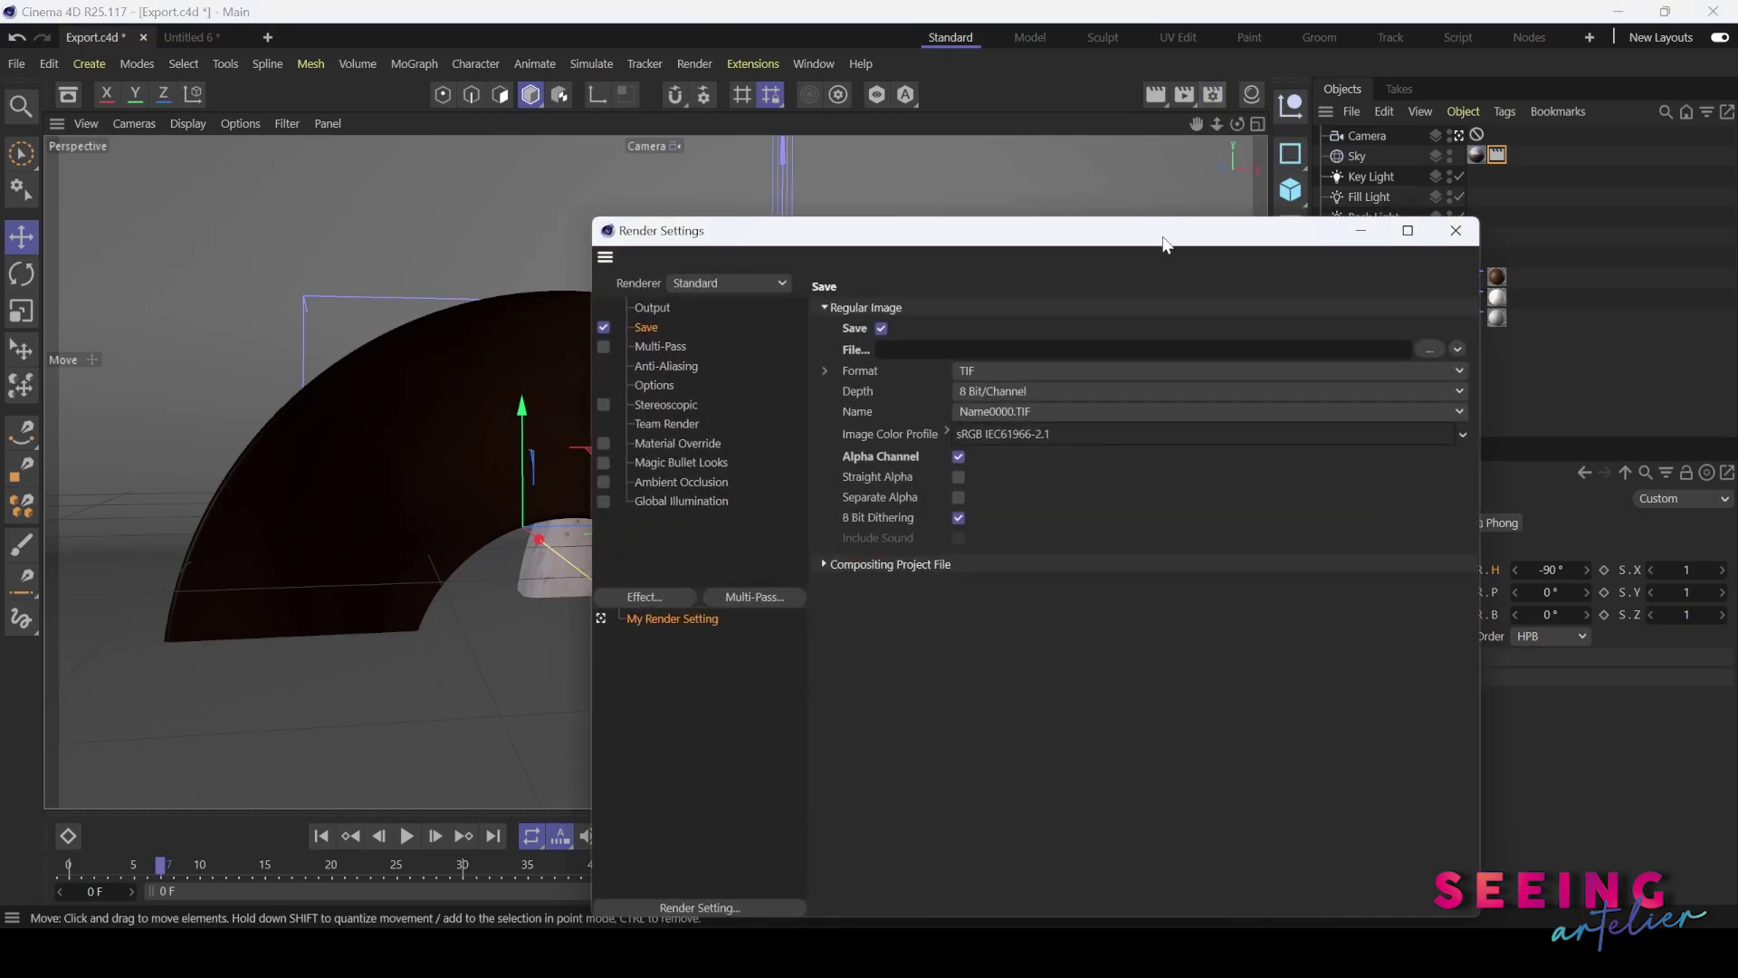
pyautogui.moveTo(1164, 240); pyautogui.dragTo(1247, 130)
pyautogui.click(738, 191)
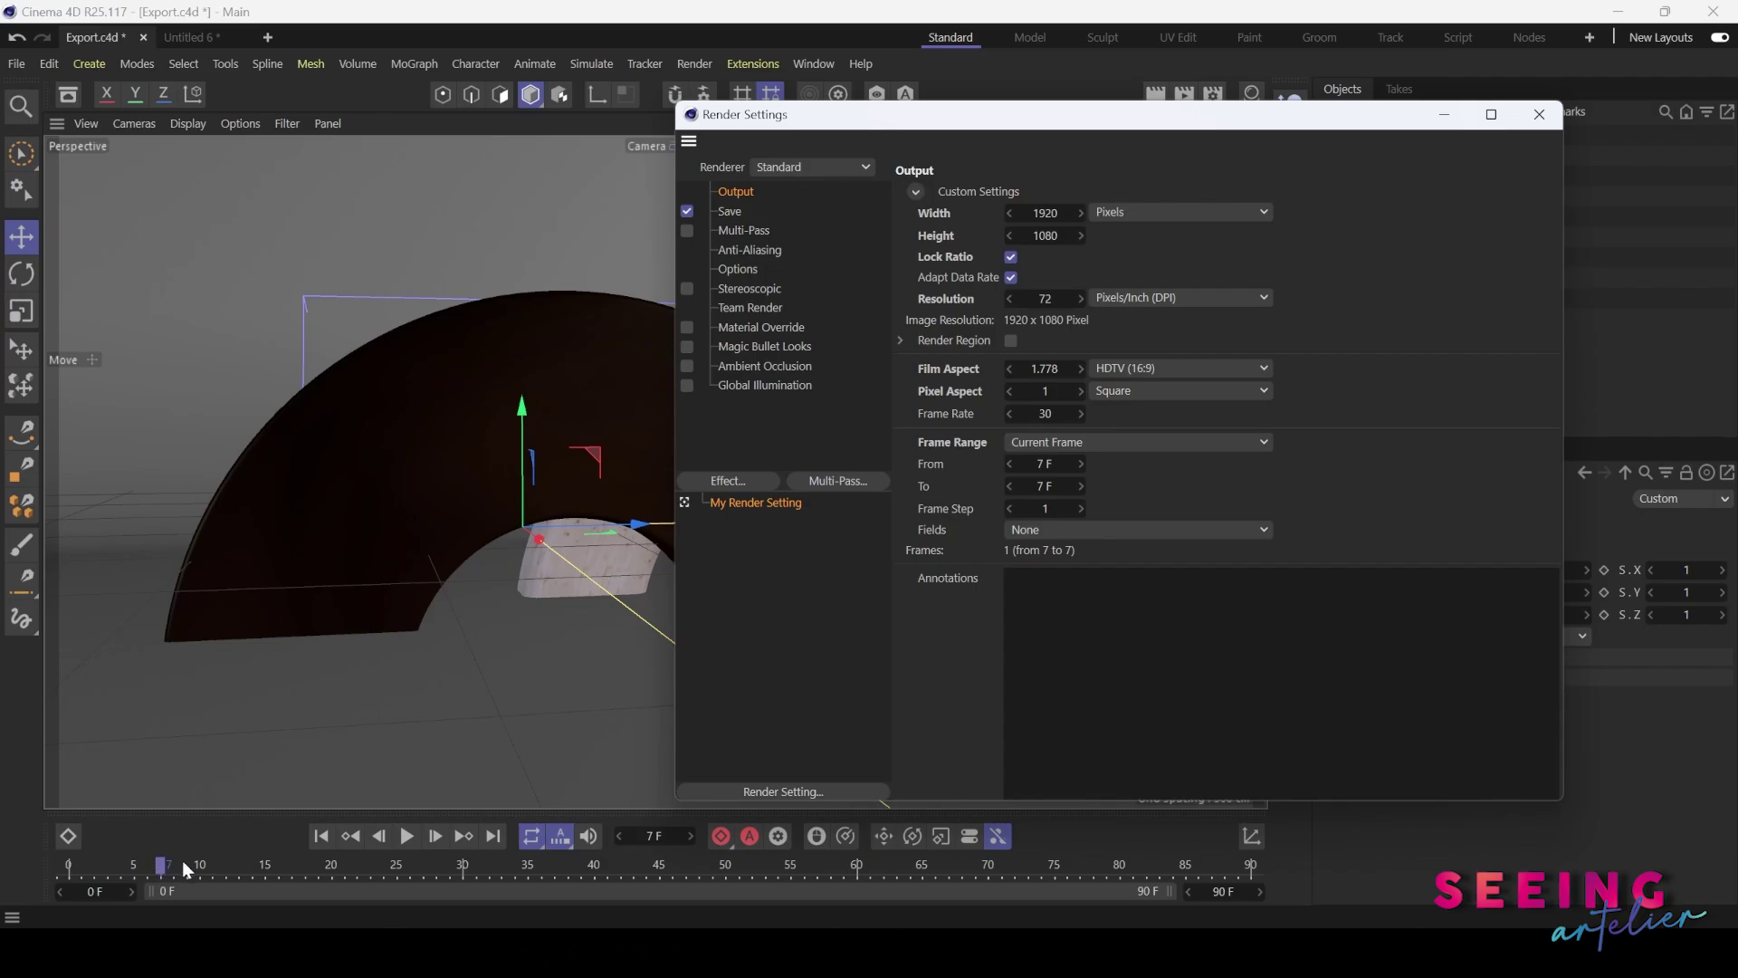
# - Try the Manual frame range for the render output and switch back to Current Frame
pyautogui.click(1168, 444)
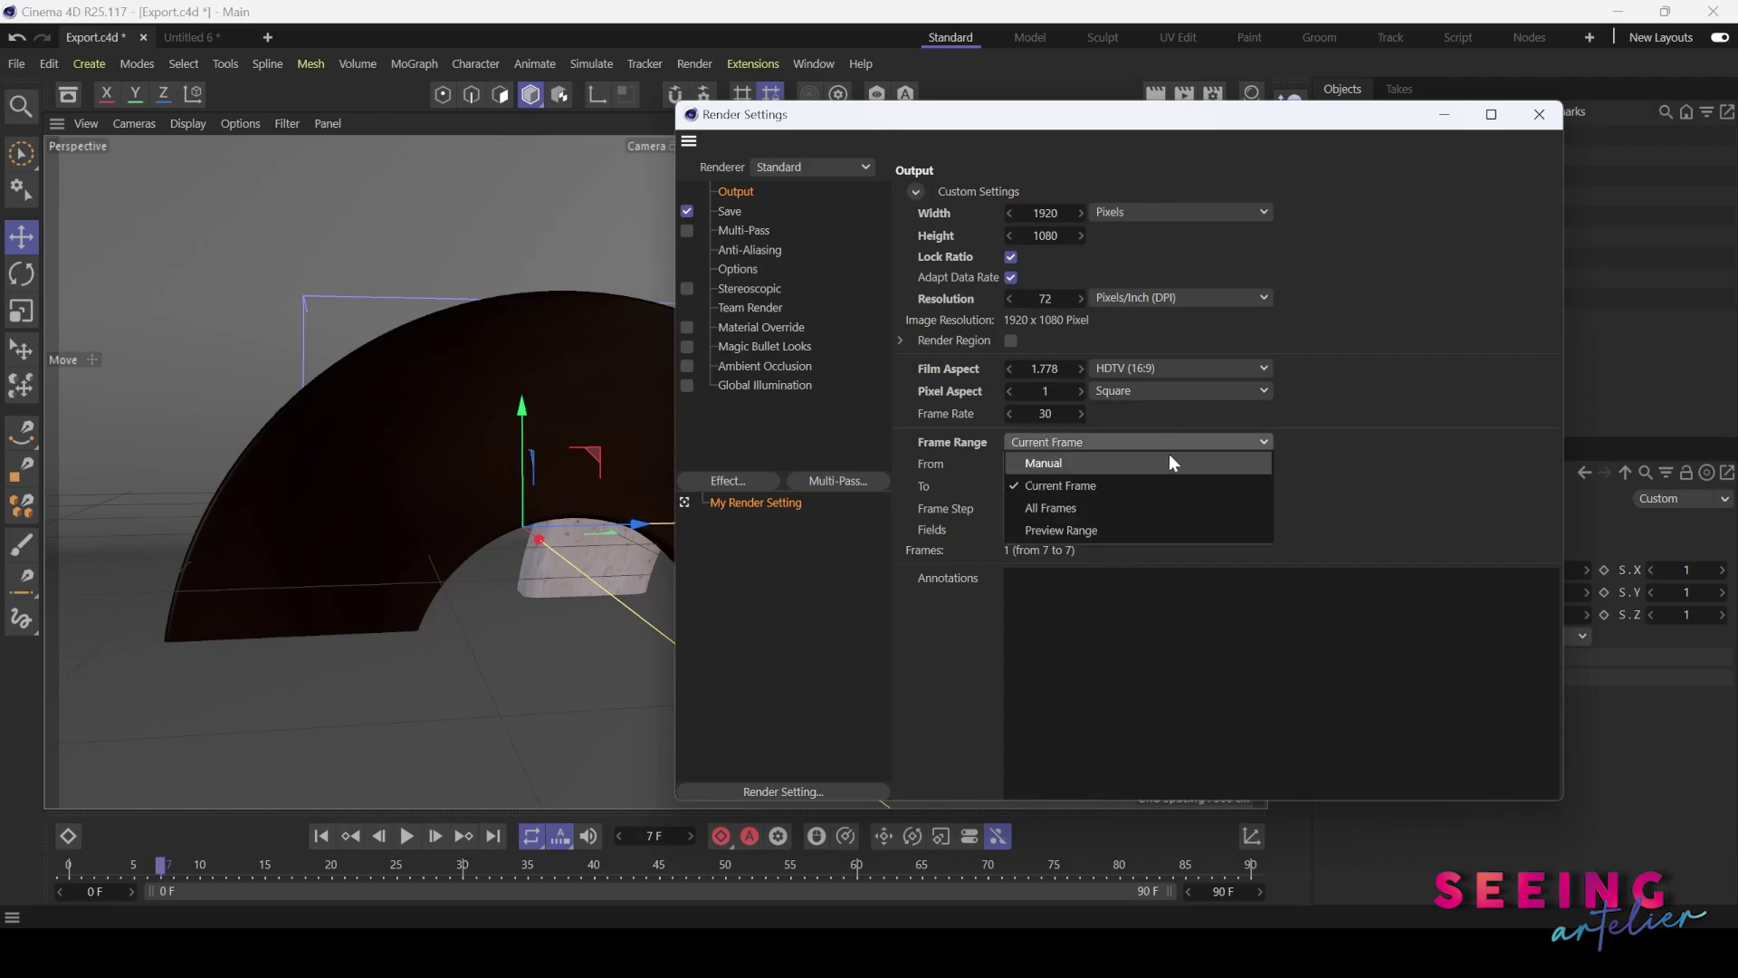
pyautogui.click(1169, 454)
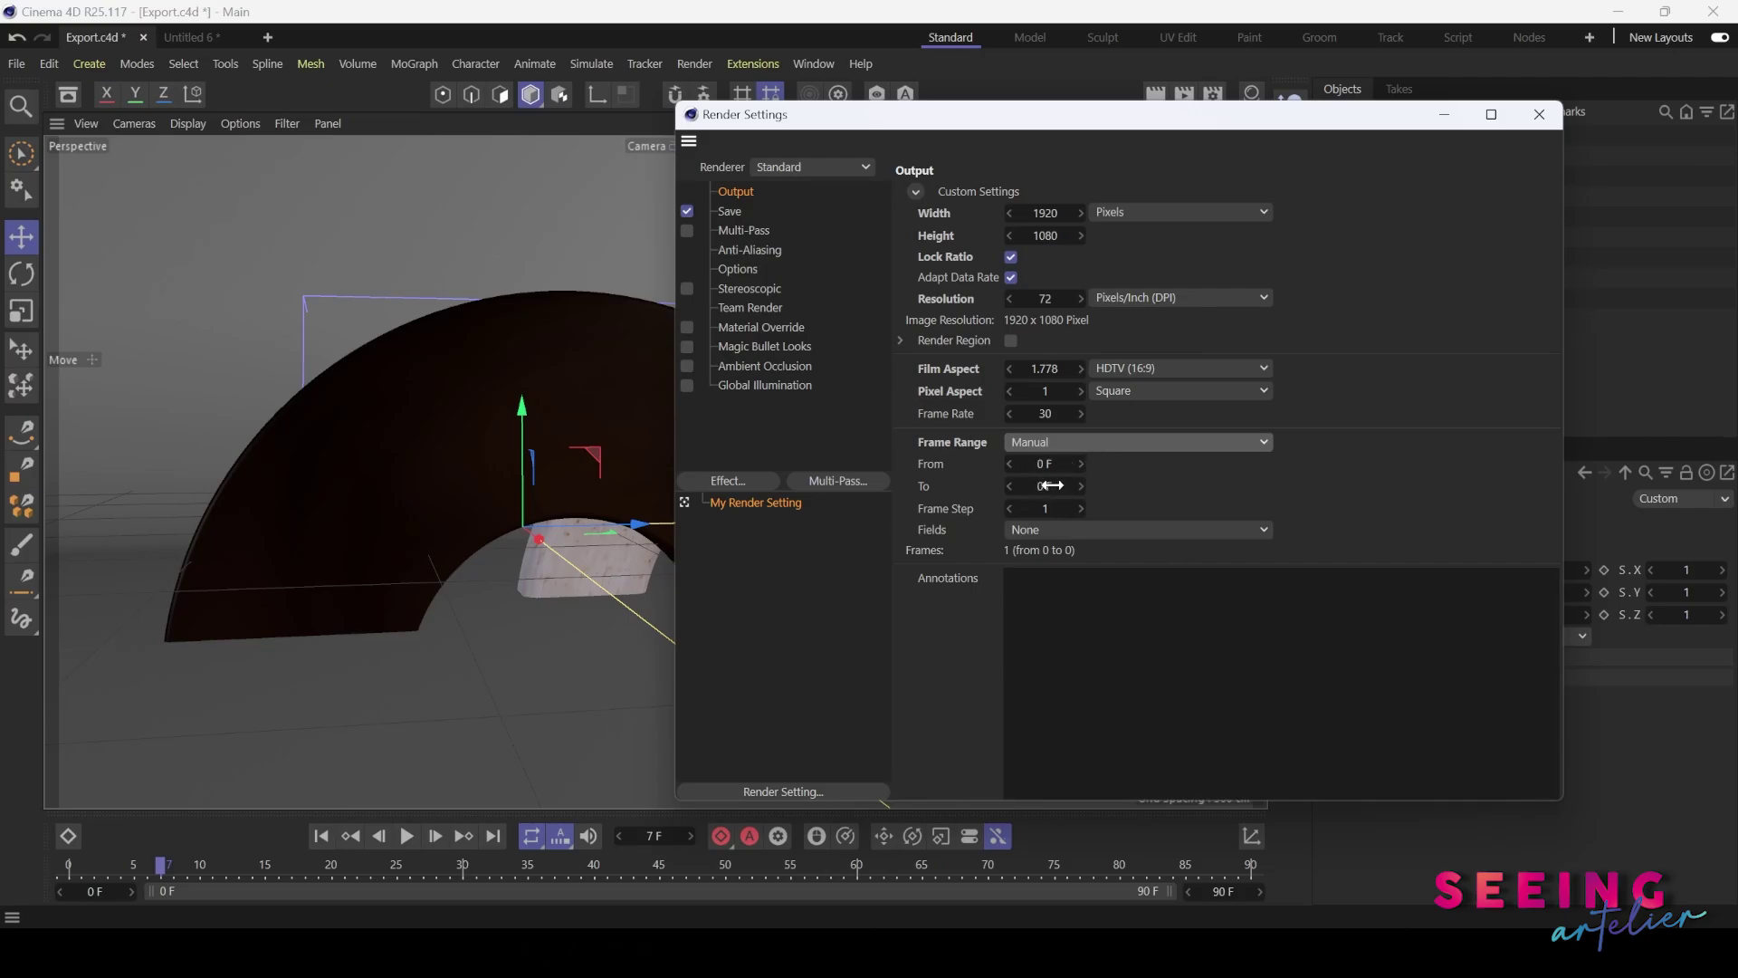
pyautogui.click(1119, 444)
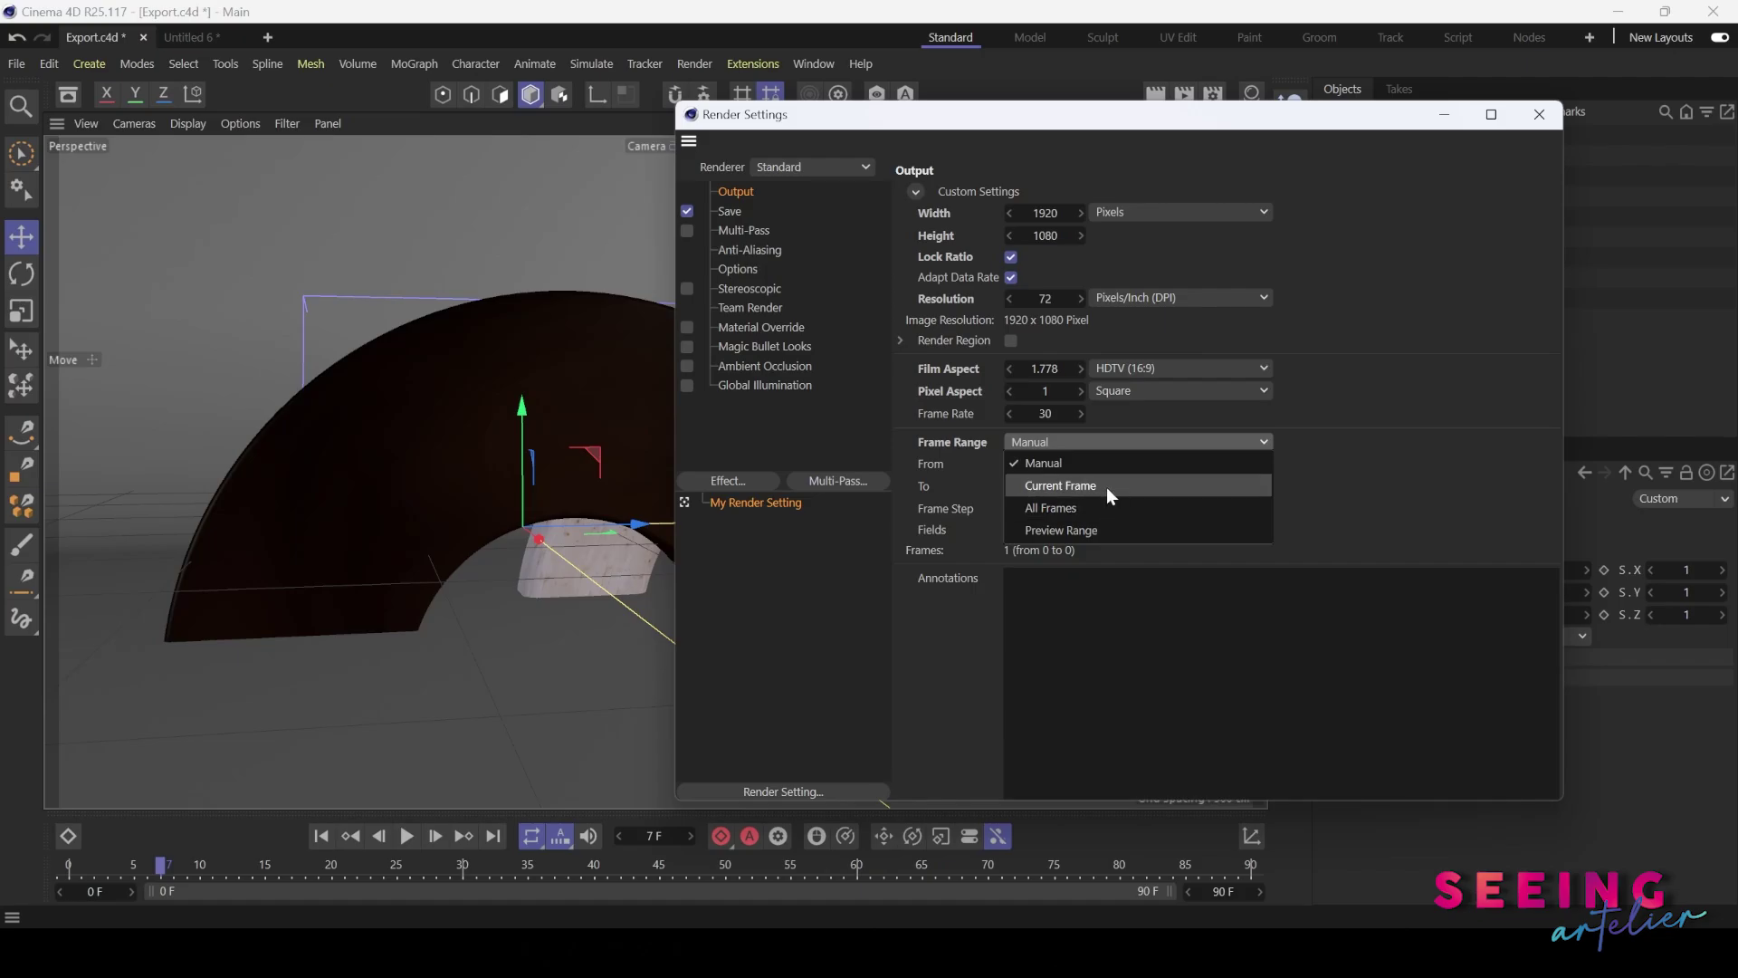
pyautogui.click(1106, 487)
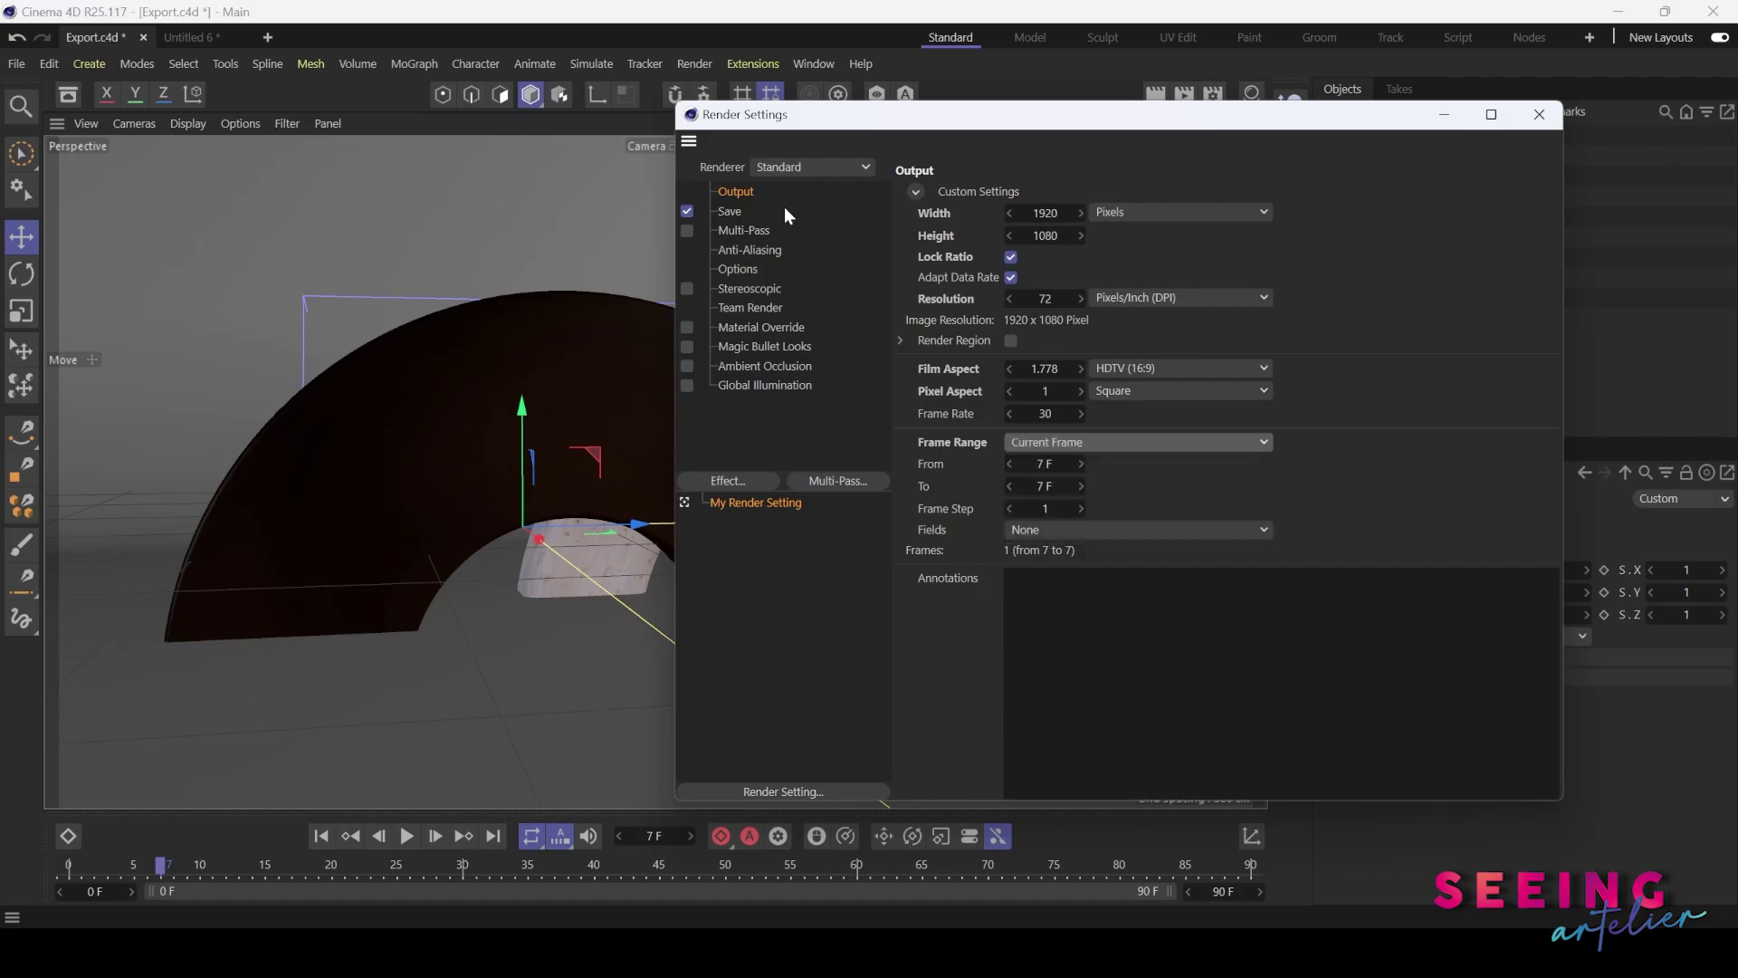
# - Set the render's save file to TestScn in the Resources folder of Demo_Files
pyautogui.click(728, 211)
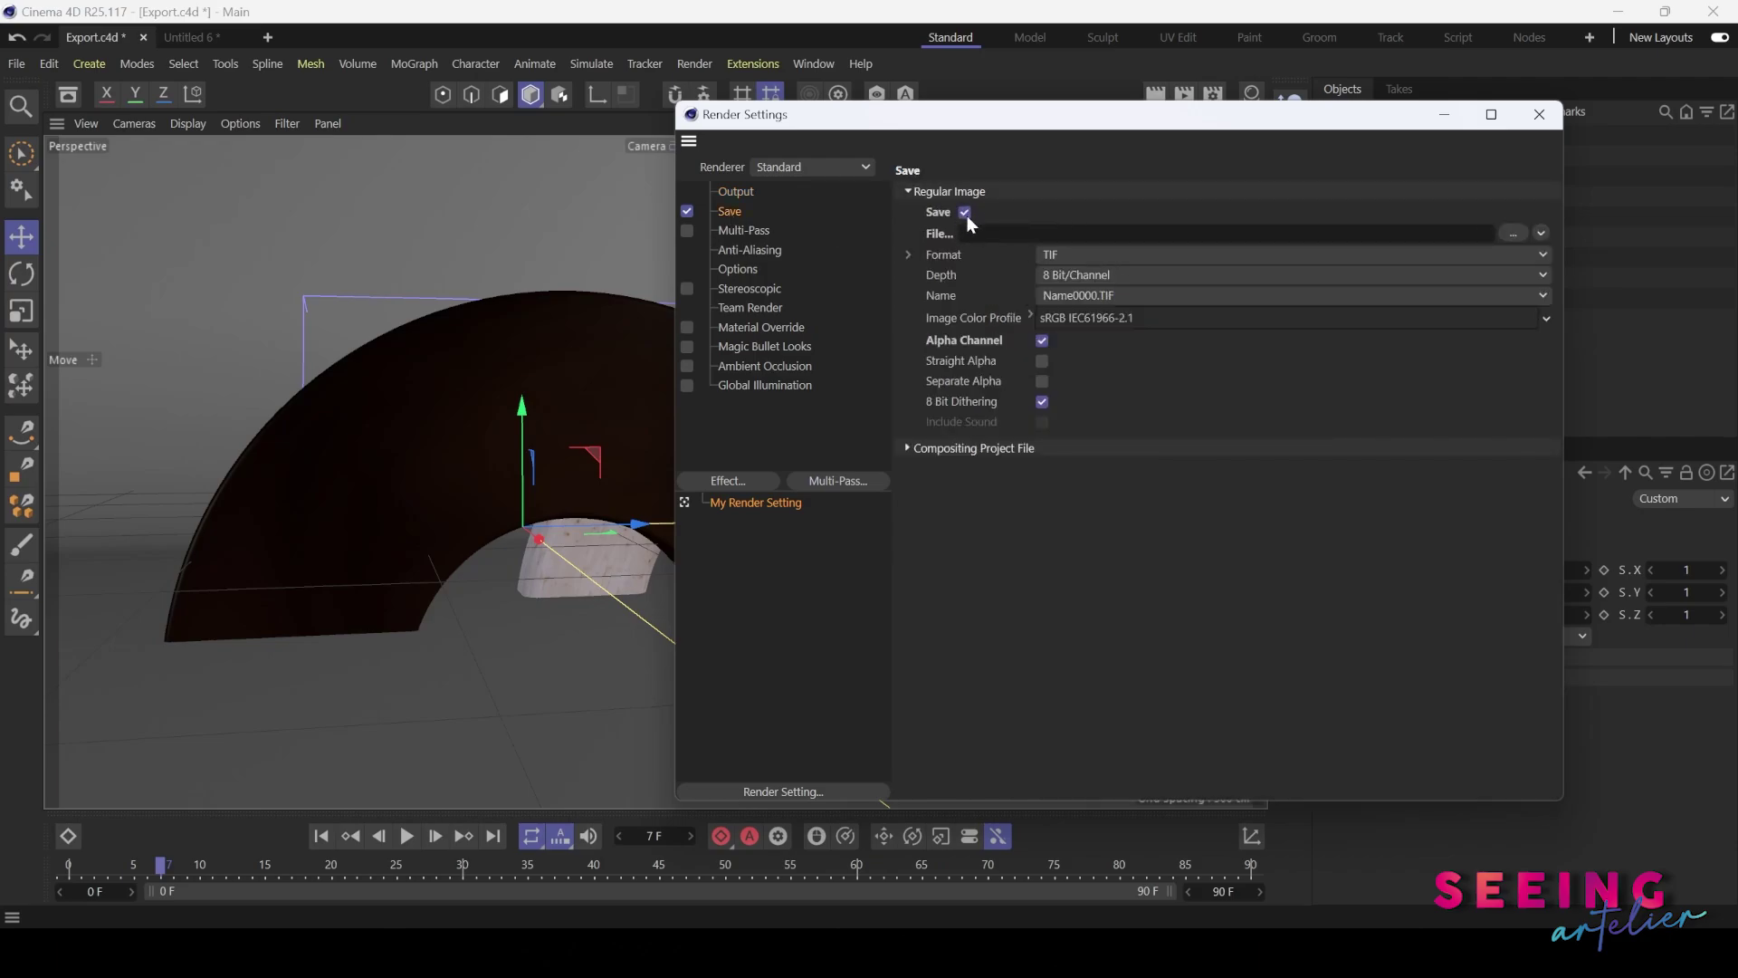
pyautogui.click(1509, 233)
pyautogui.moveTo(1181, 152); pyautogui.dragTo(893, 203)
pyautogui.click(923, 241)
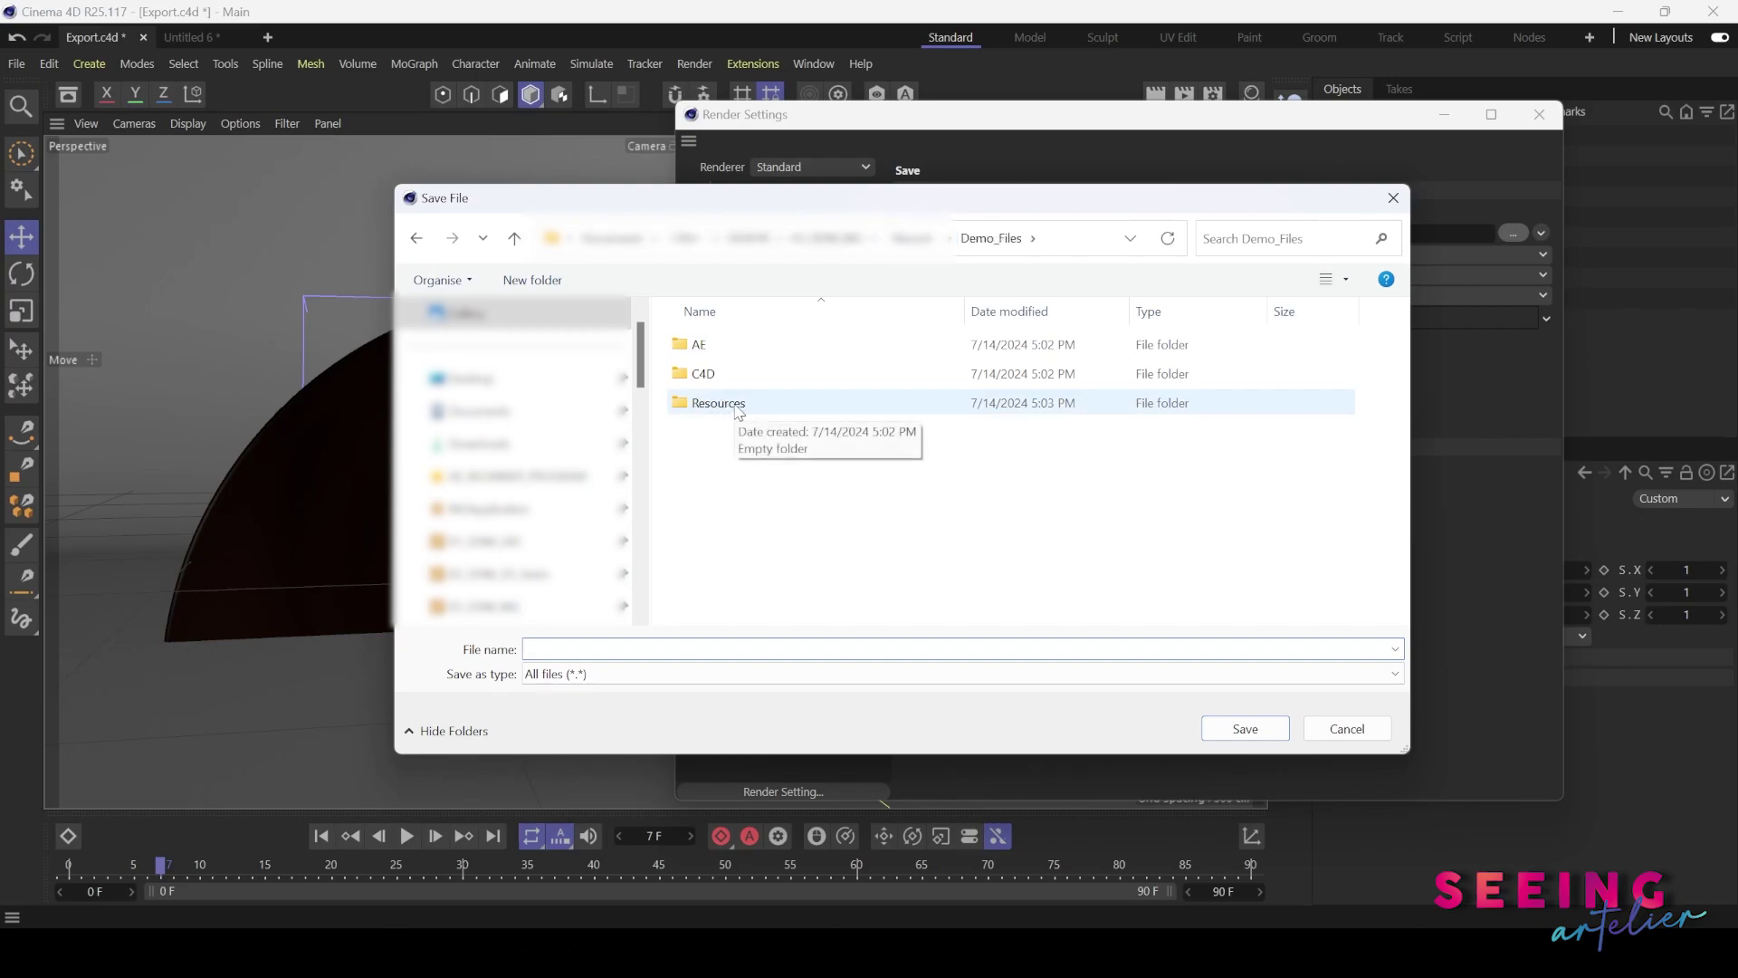
pyautogui.doubleClick(715, 402)
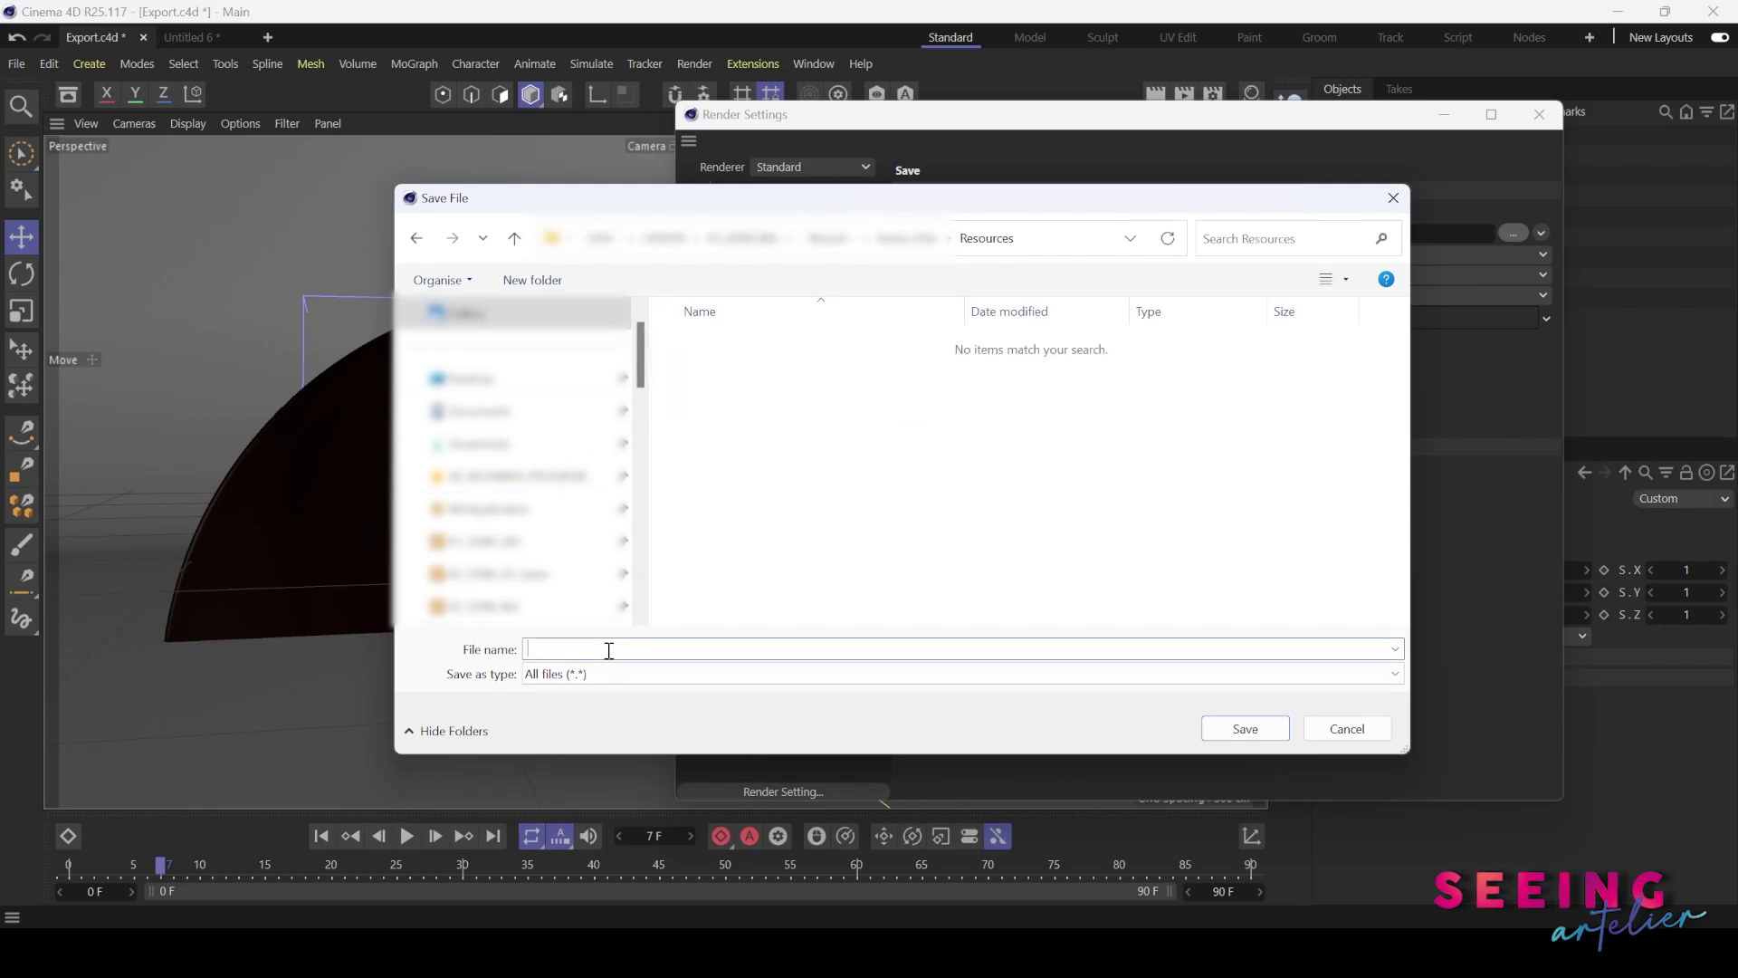
pyautogui.write('TestScn')
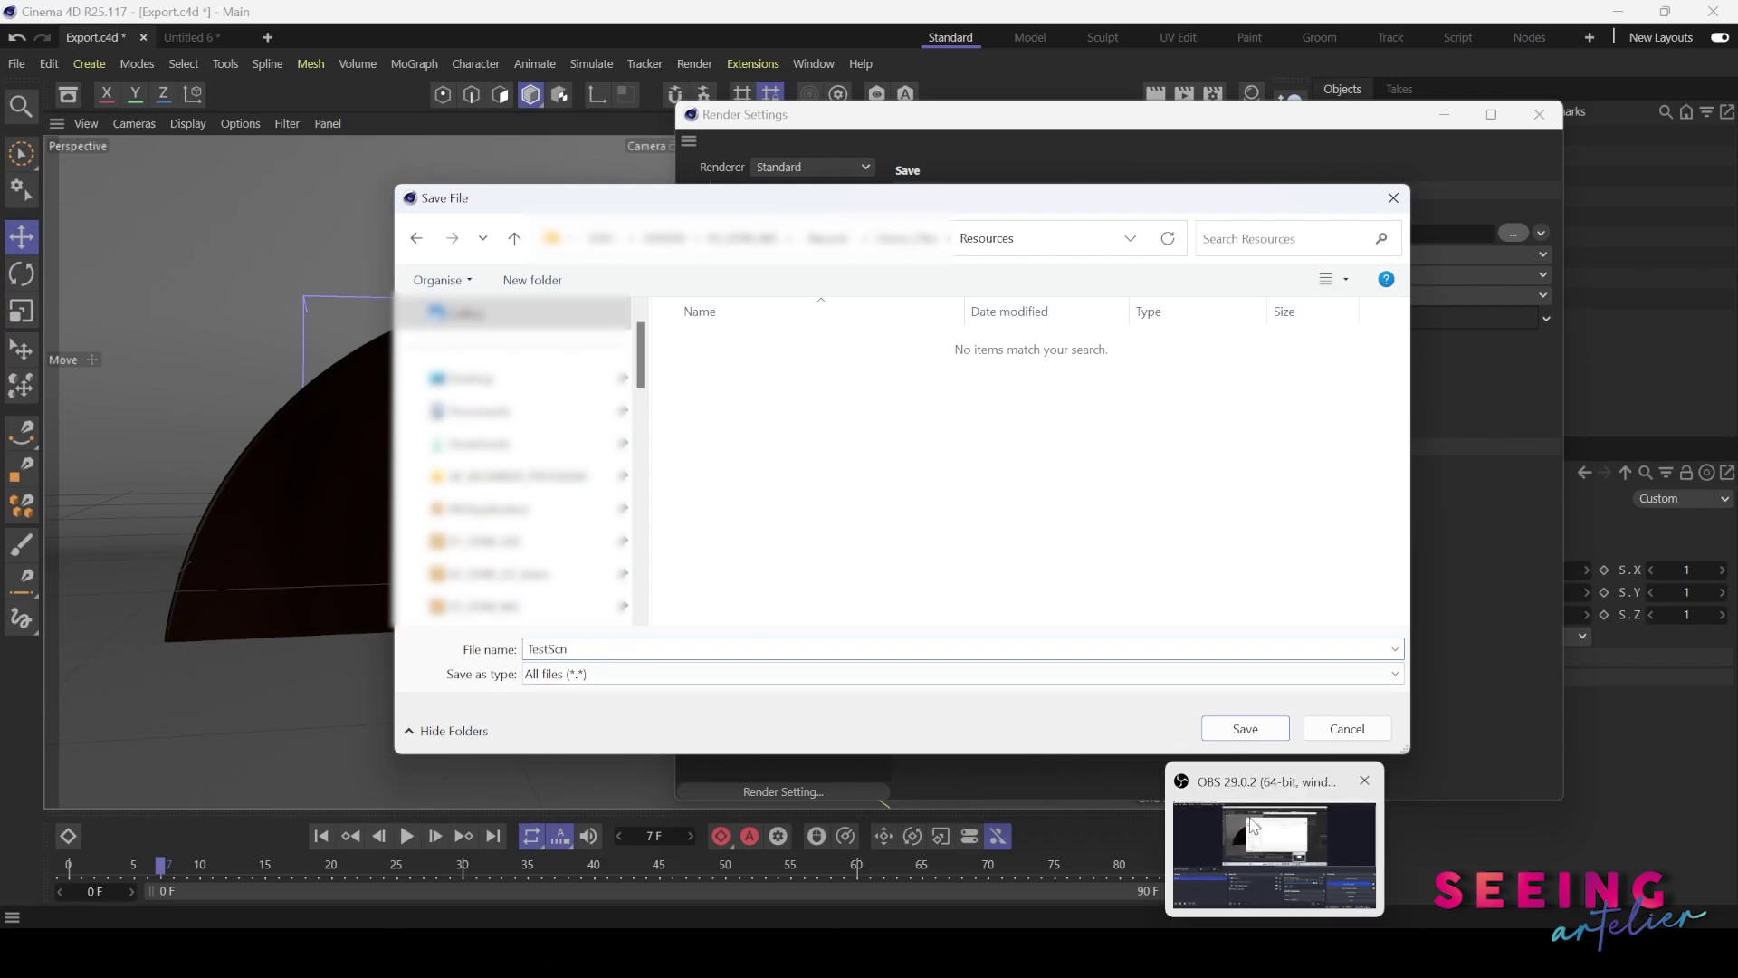
pyautogui.click(1252, 730)
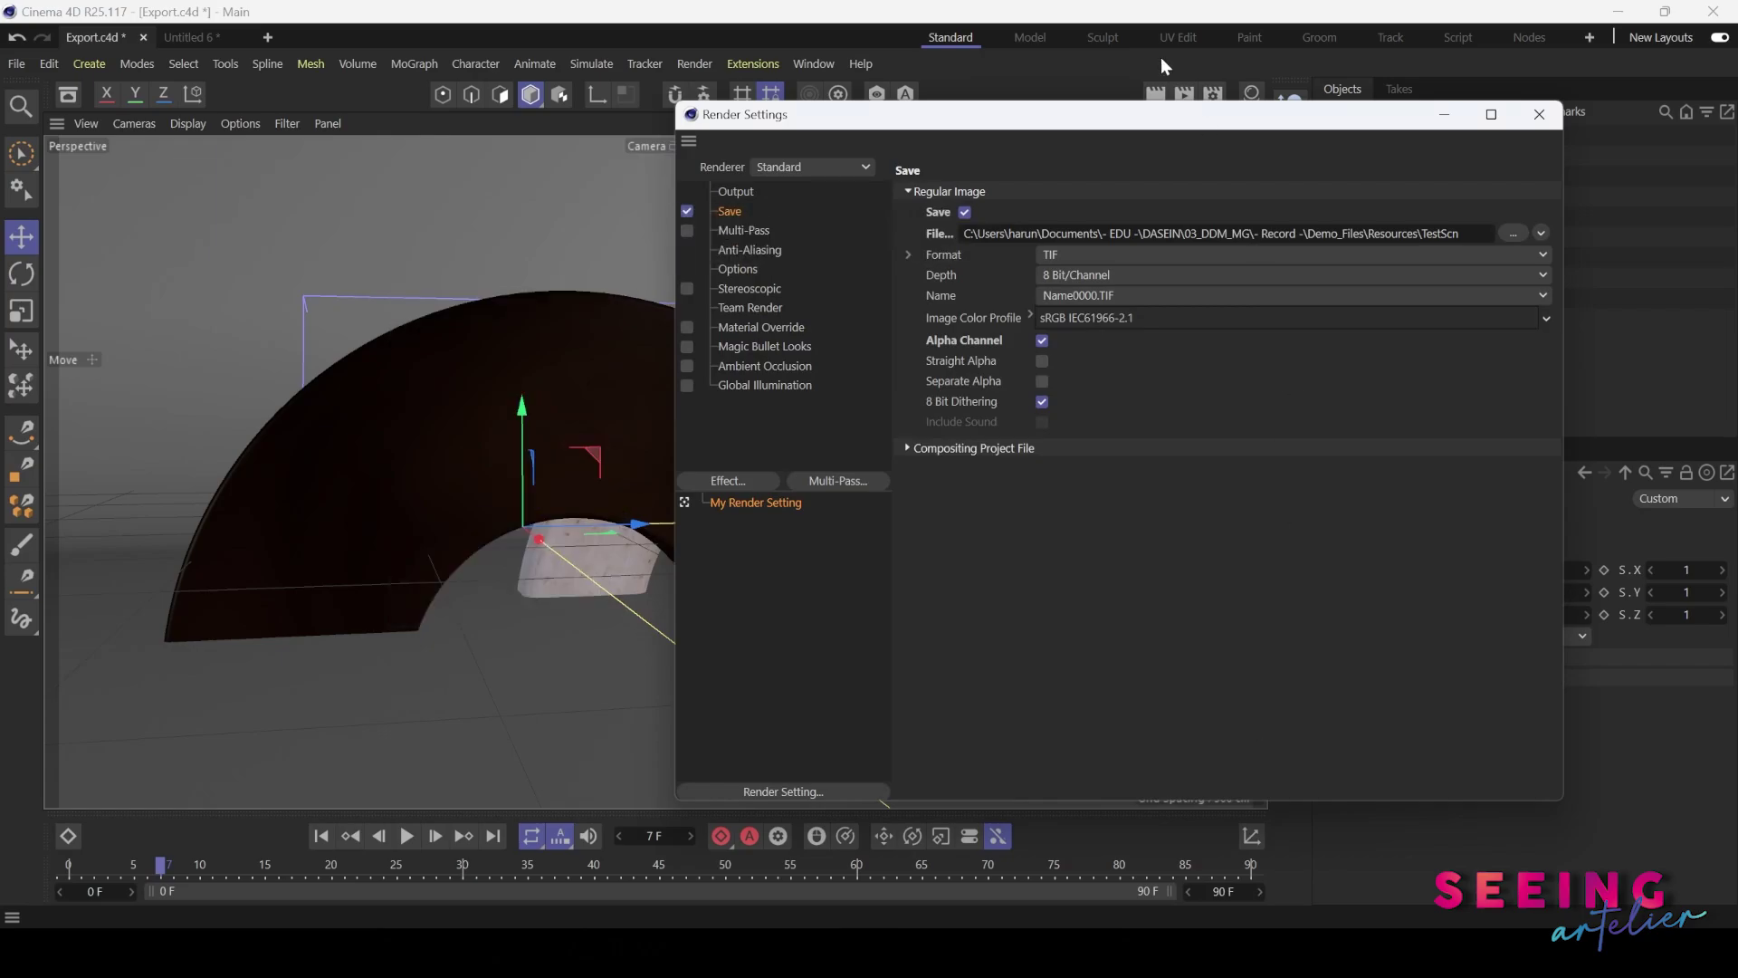
# - Set the saved image format to PNG and enable Global Illumination for the render
pyautogui.click(1114, 257)
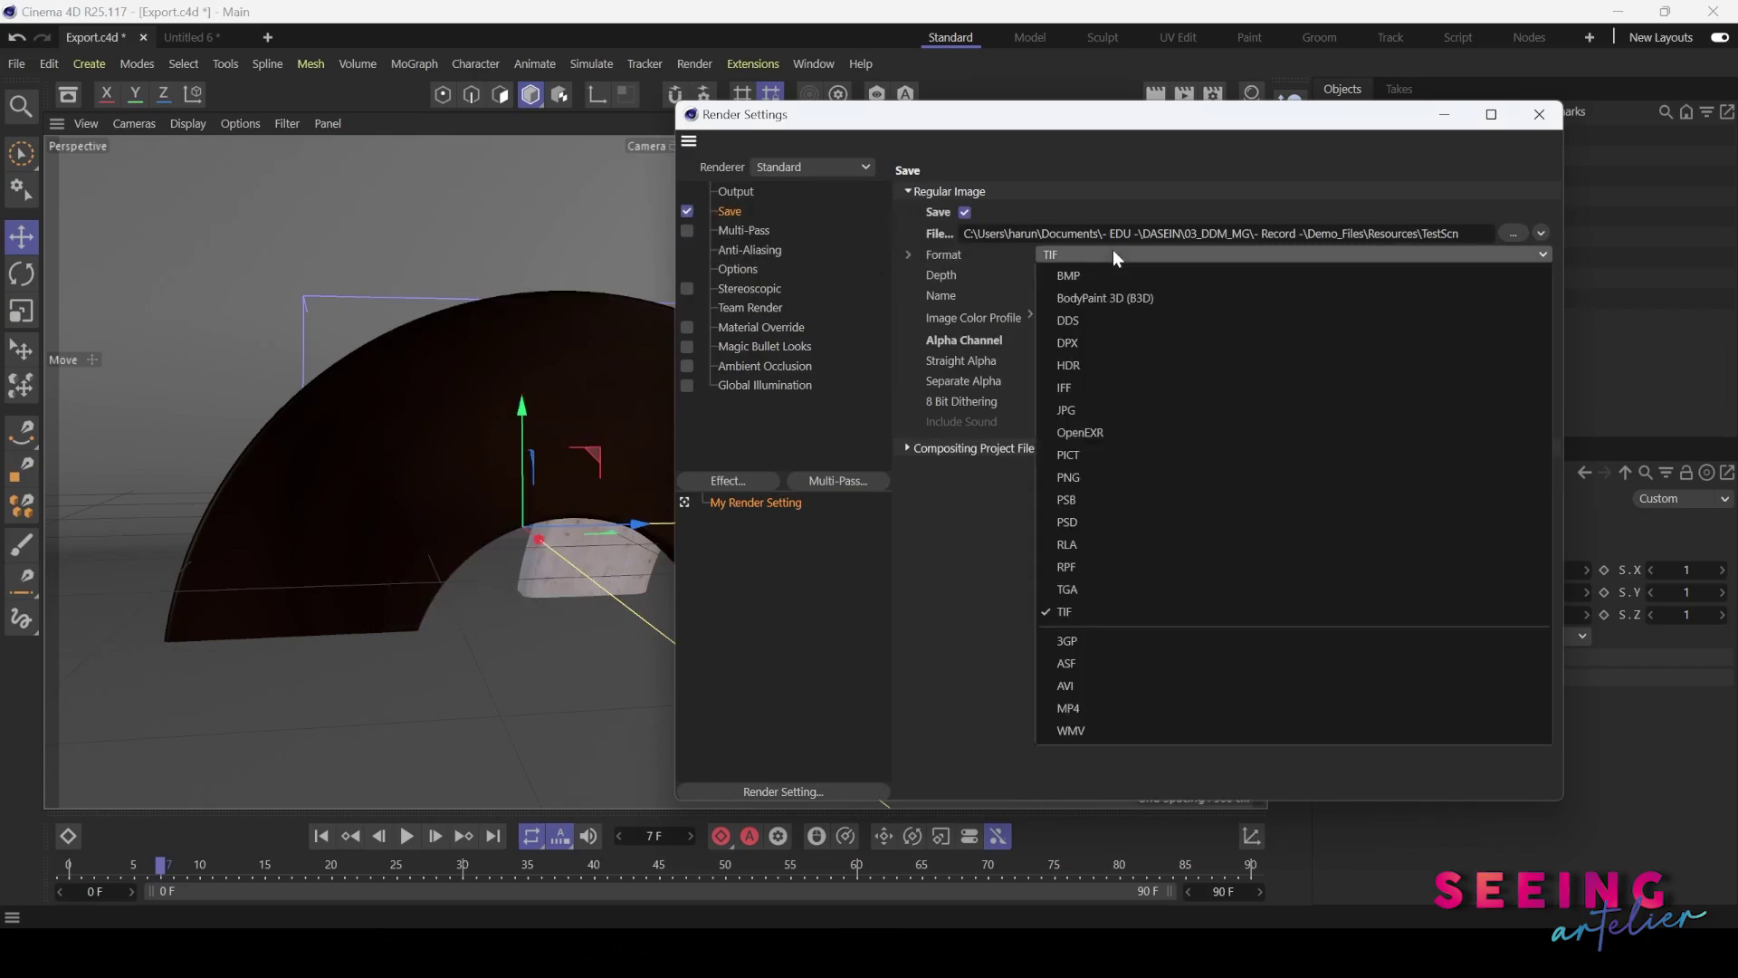
pyautogui.click(1115, 477)
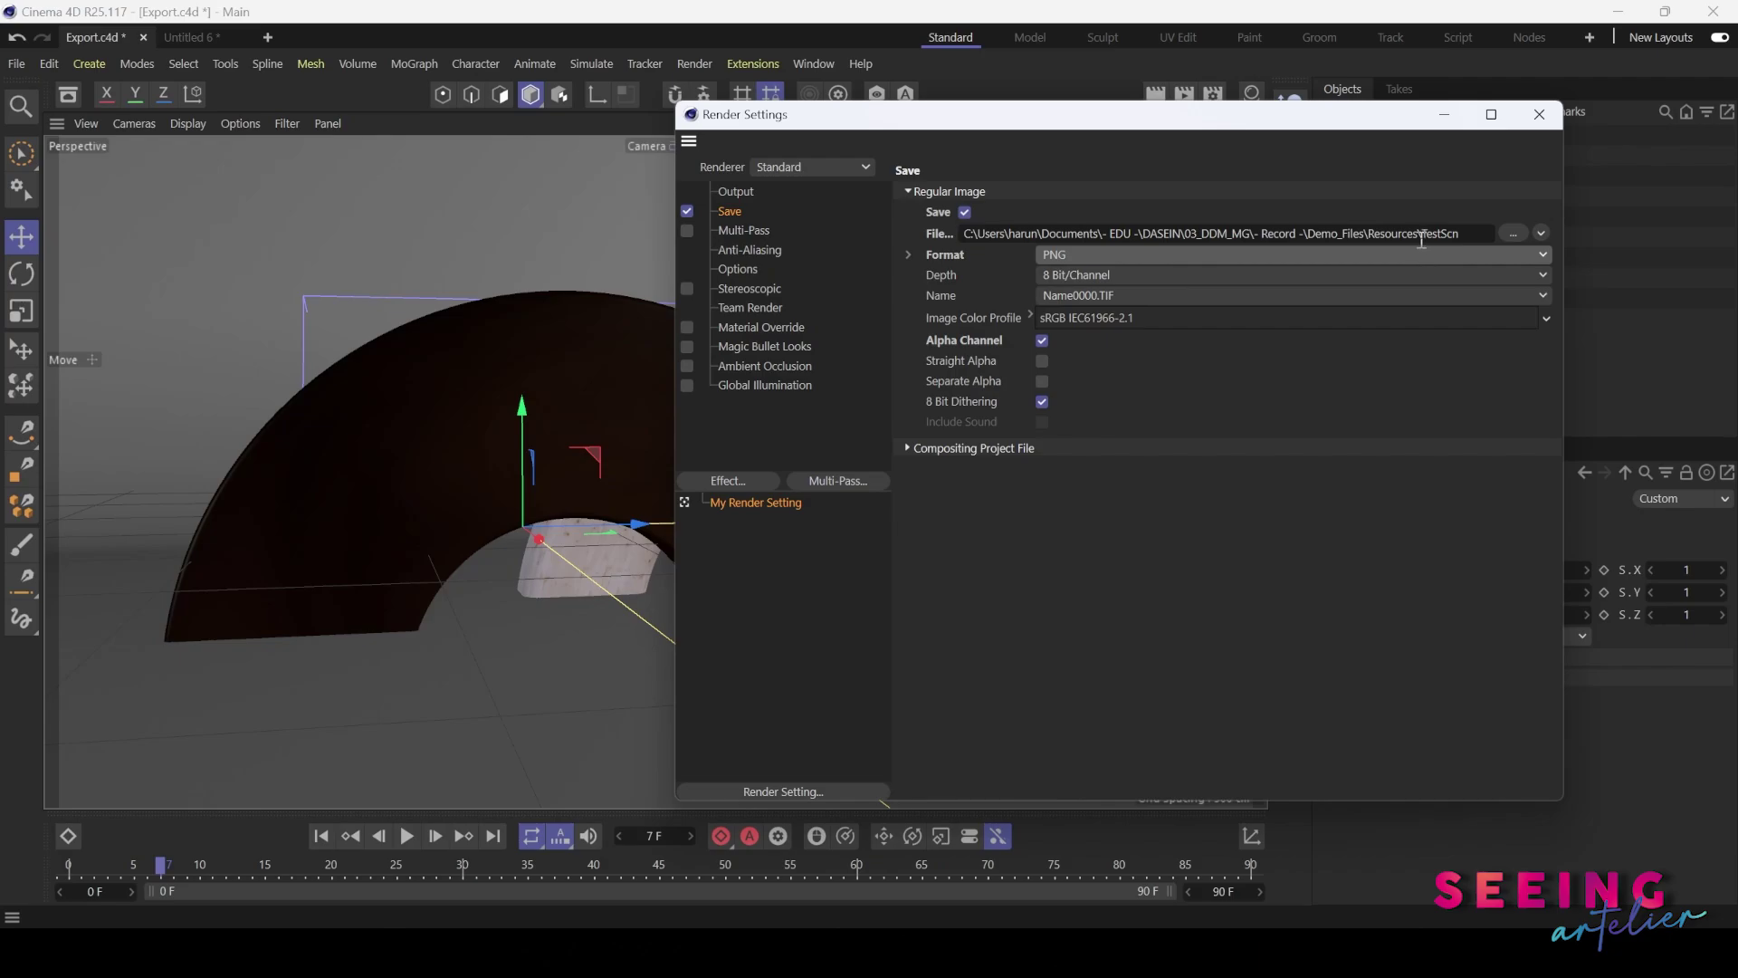
pyautogui.click(687, 386)
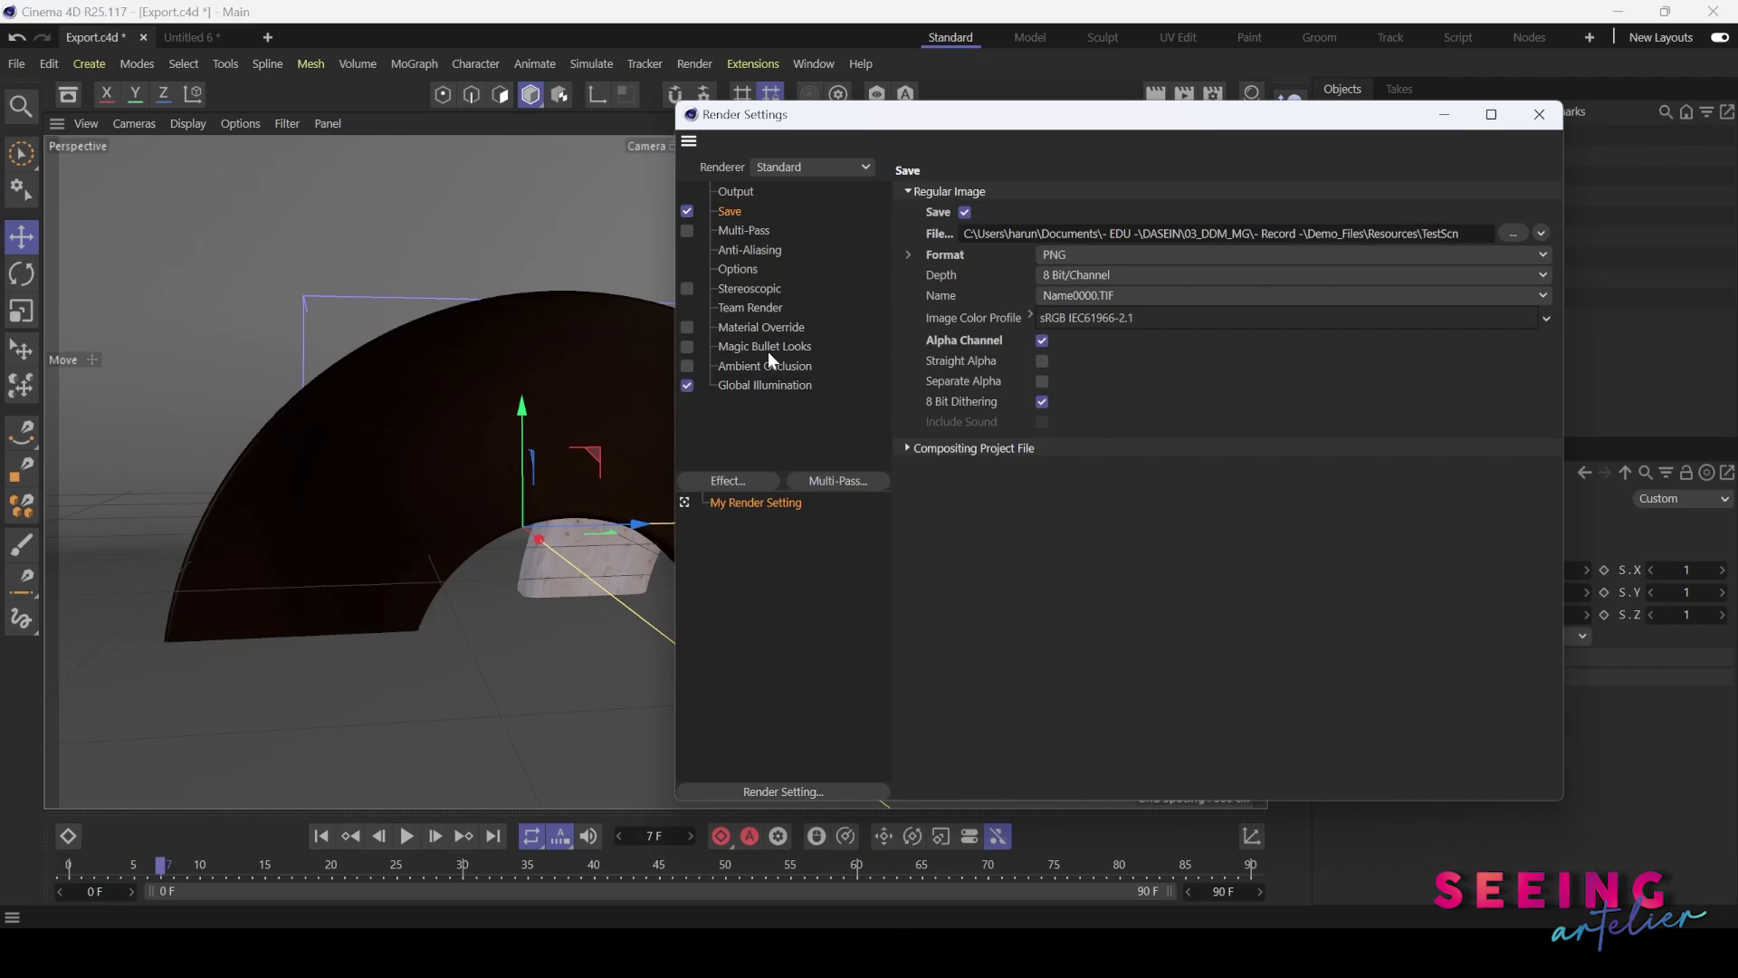
# - Put the render settings away and render the current frame to the Picture Viewer
pyautogui.moveTo(1041, 115); pyautogui.dragTo(756, 277)
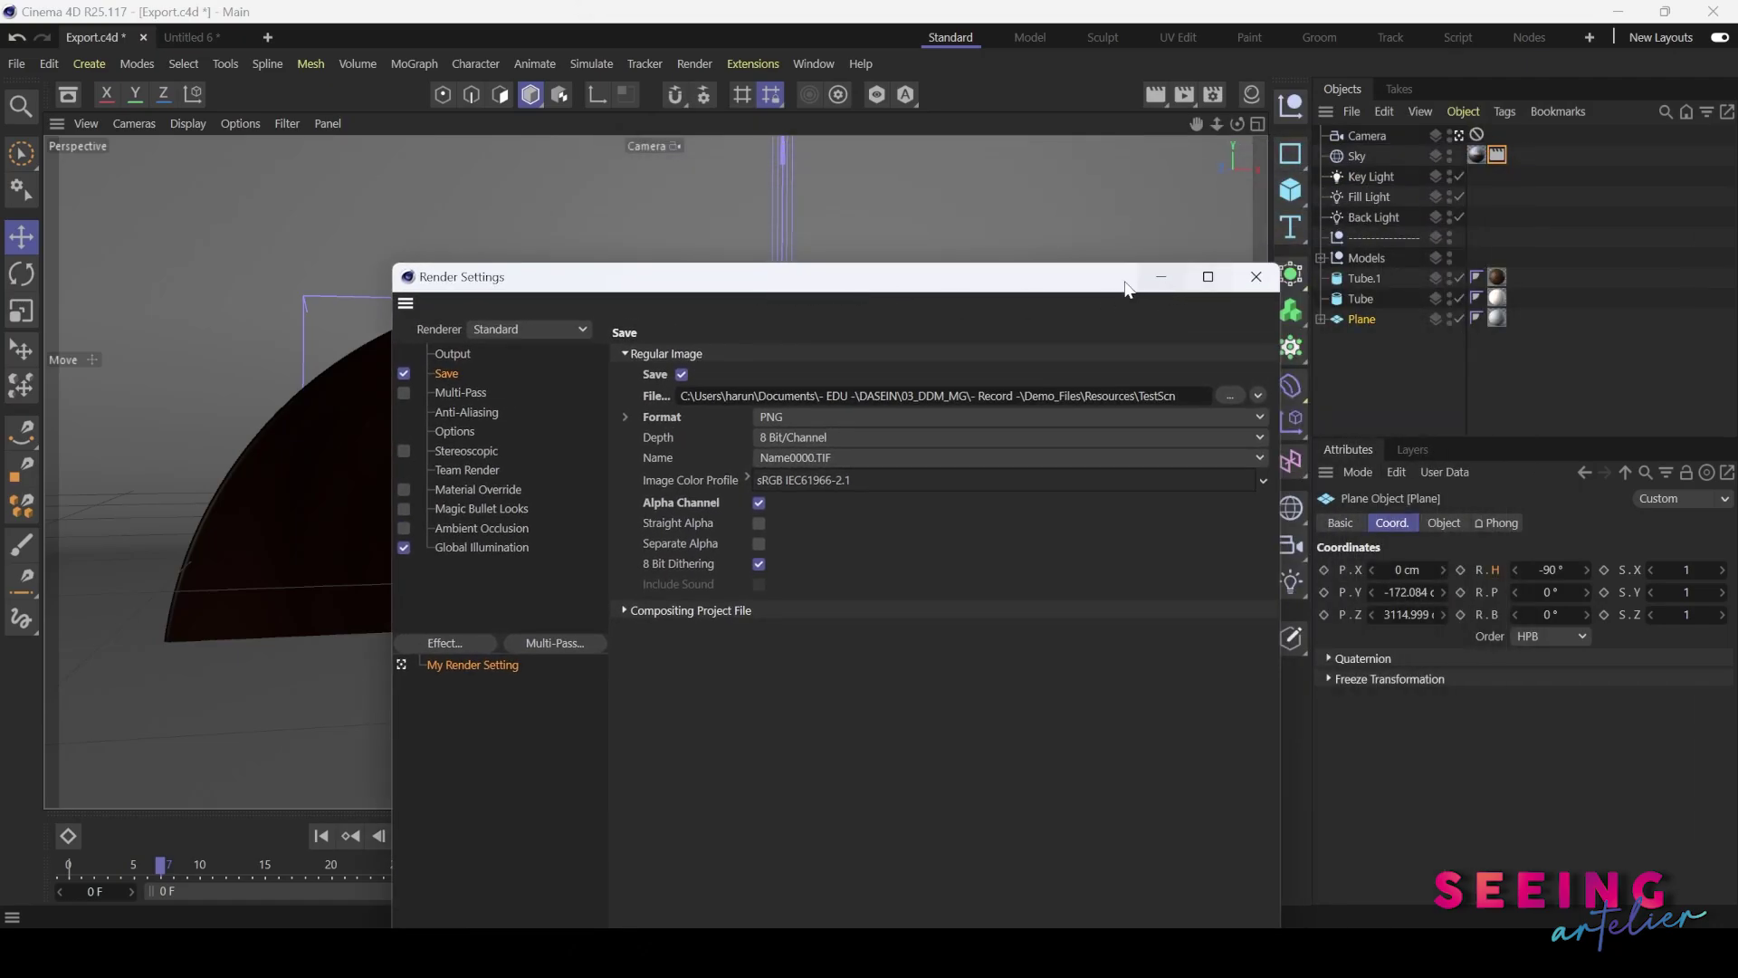
pyautogui.moveTo(1131, 283); pyautogui.dragTo(1127, 249)
pyautogui.click(1158, 250)
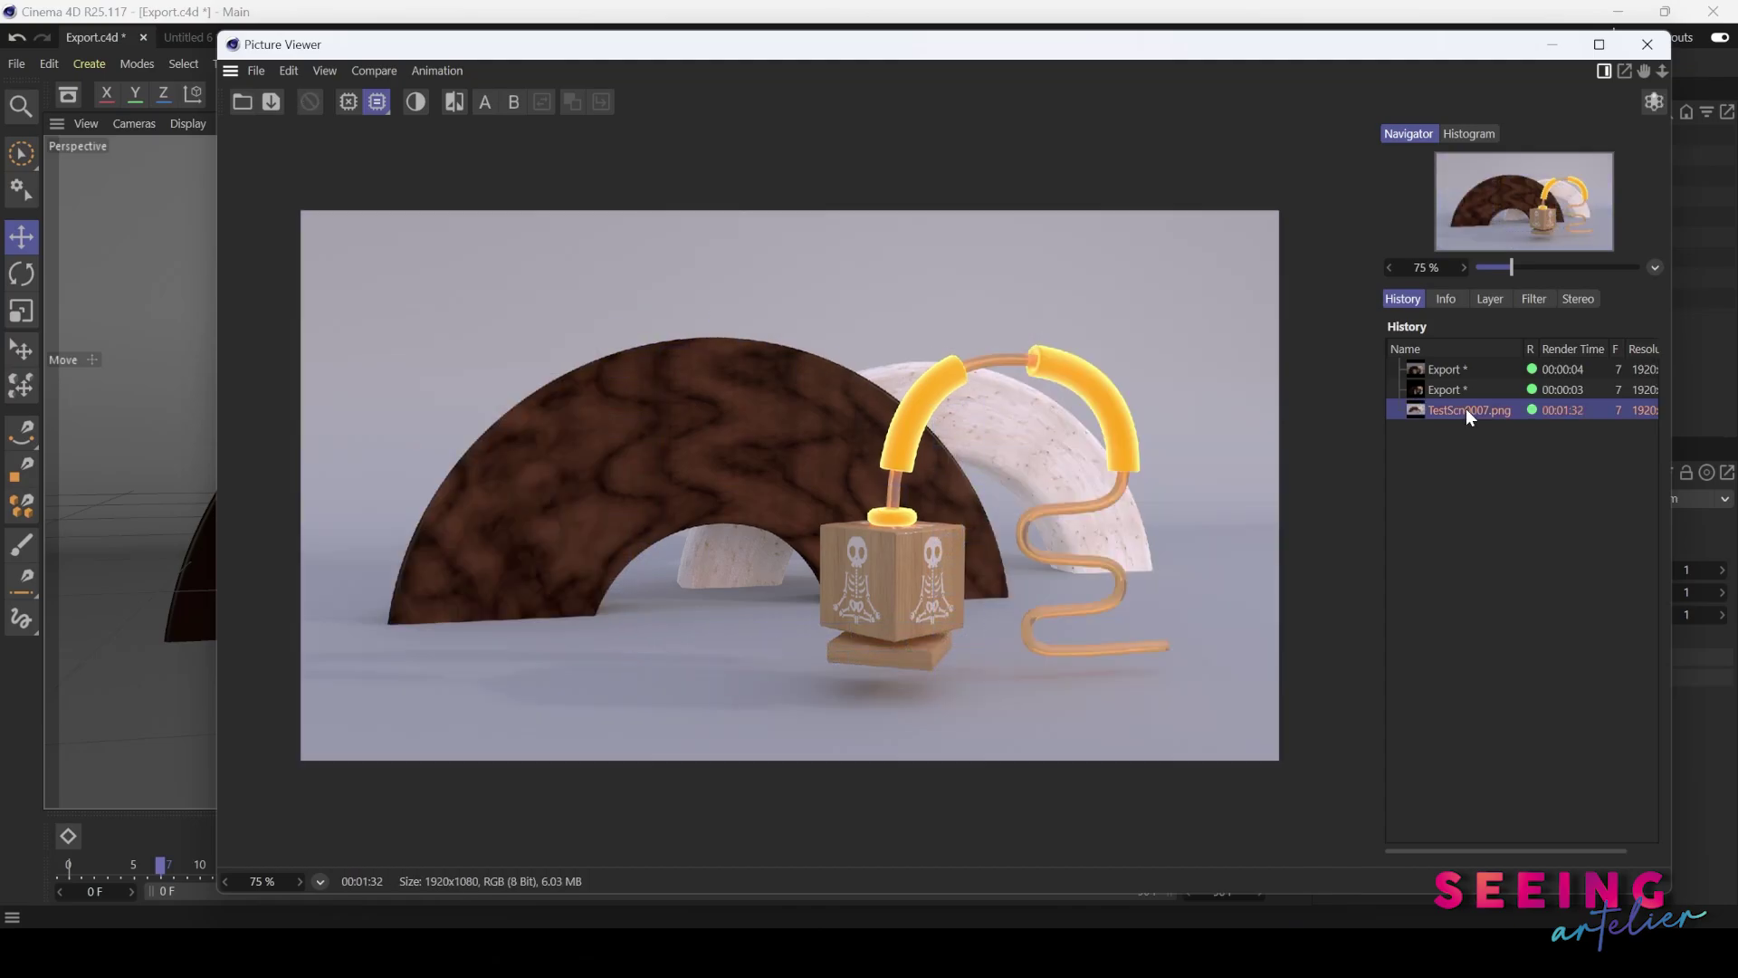
# - Show TestScn0007.png in its folder, open it to check the saved image, and return to the scene
pyautogui.rightClick(1491, 408)
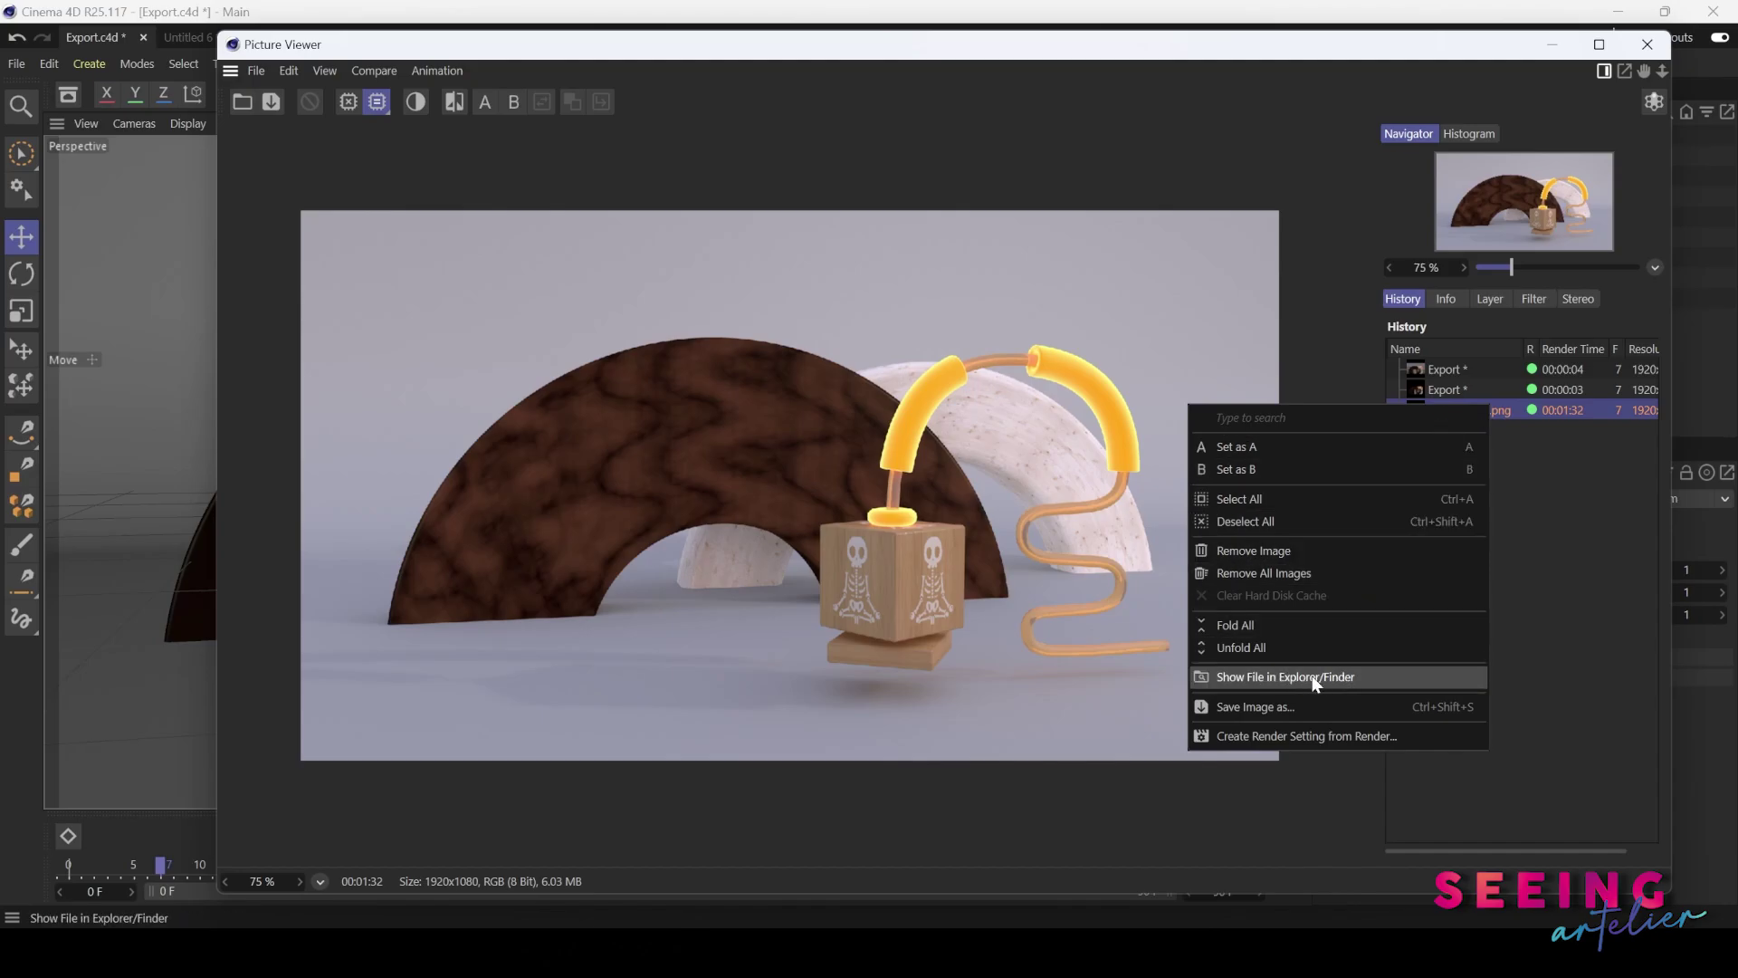
pyautogui.click(1347, 683)
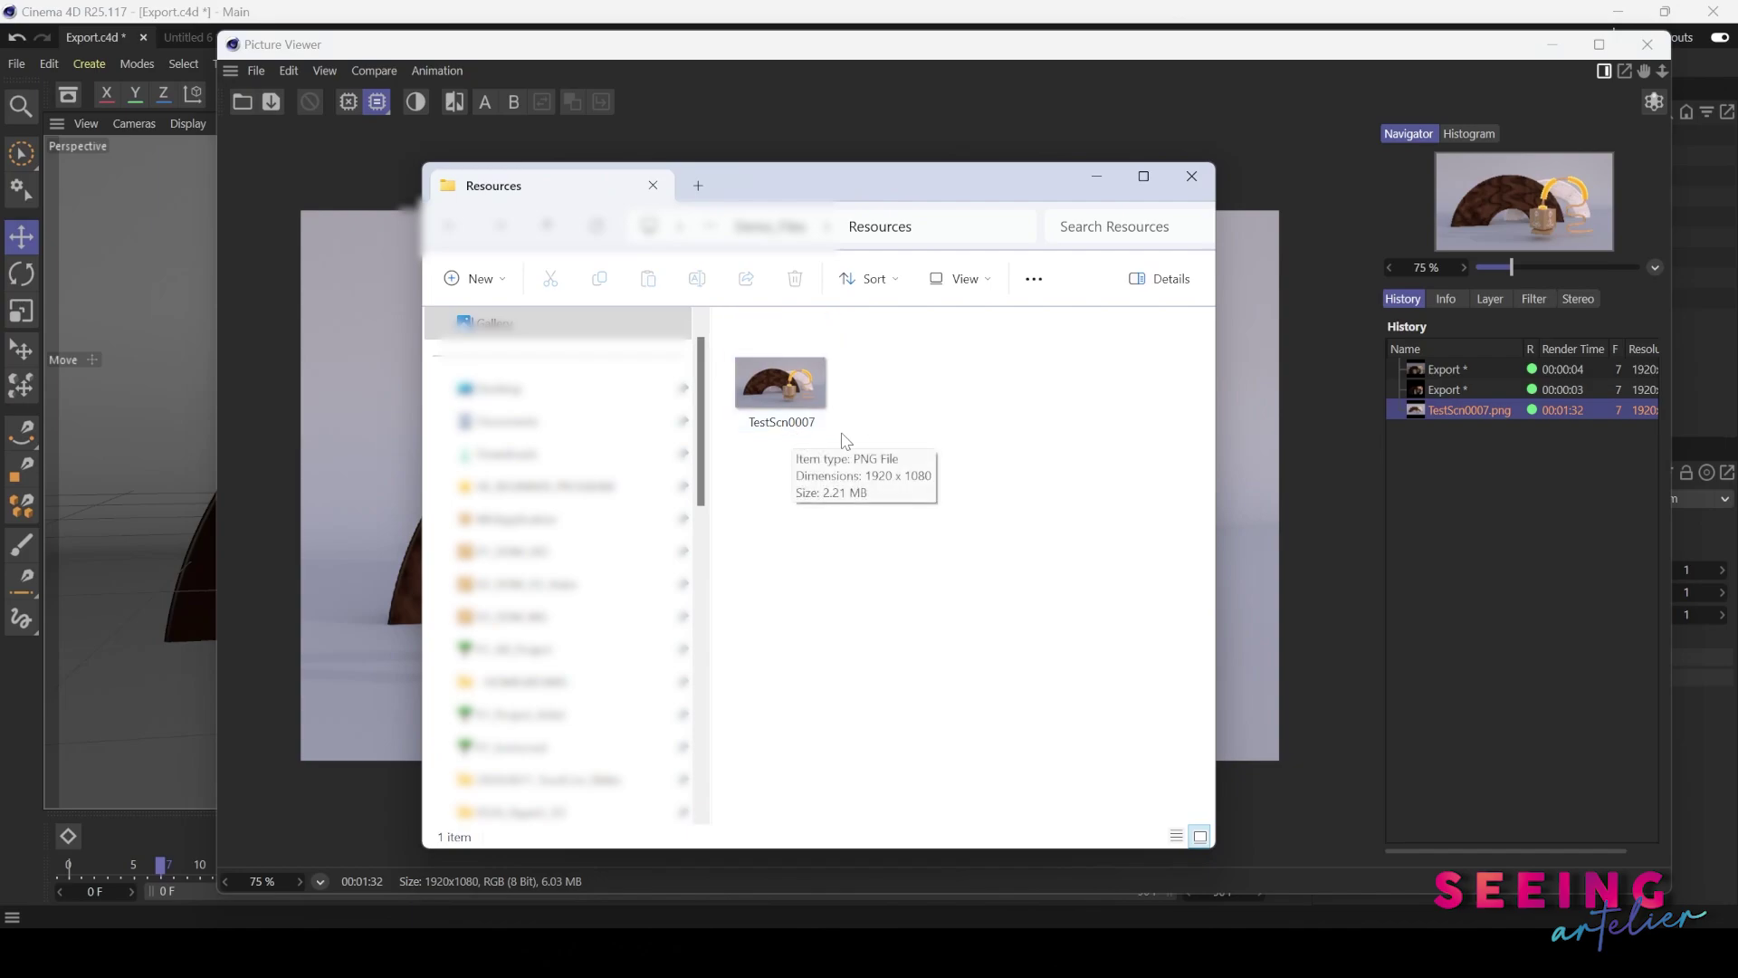
pyautogui.click(787, 404)
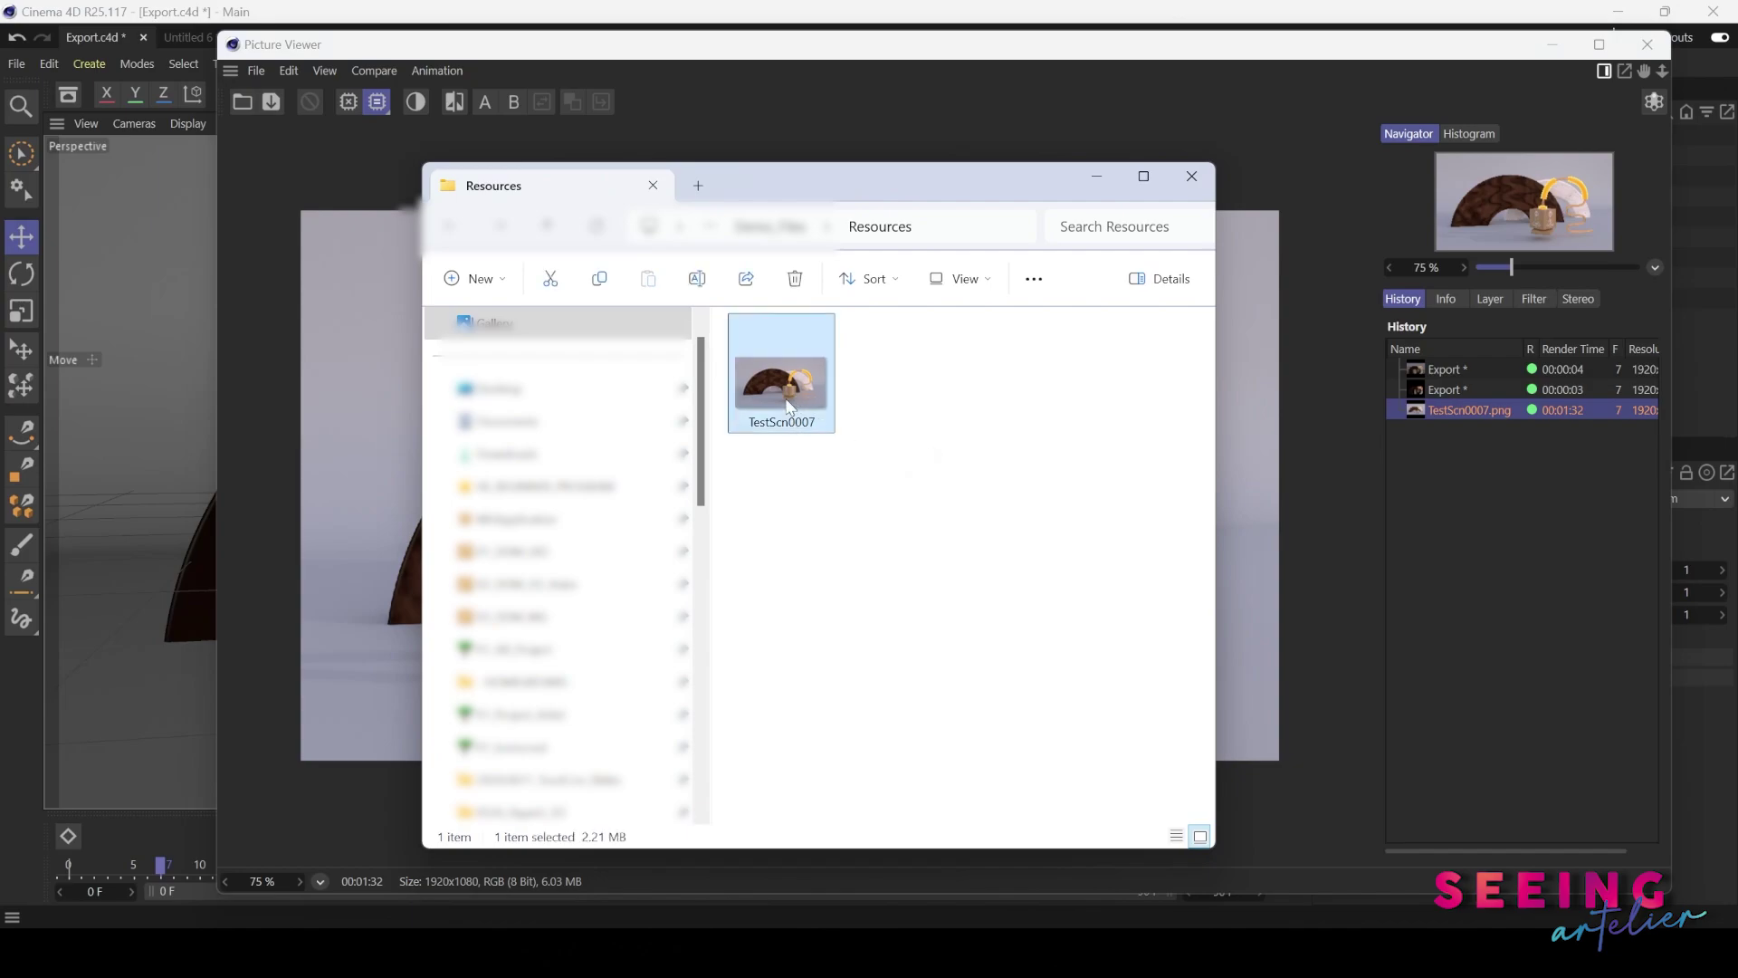
pyautogui.doubleClick(787, 404)
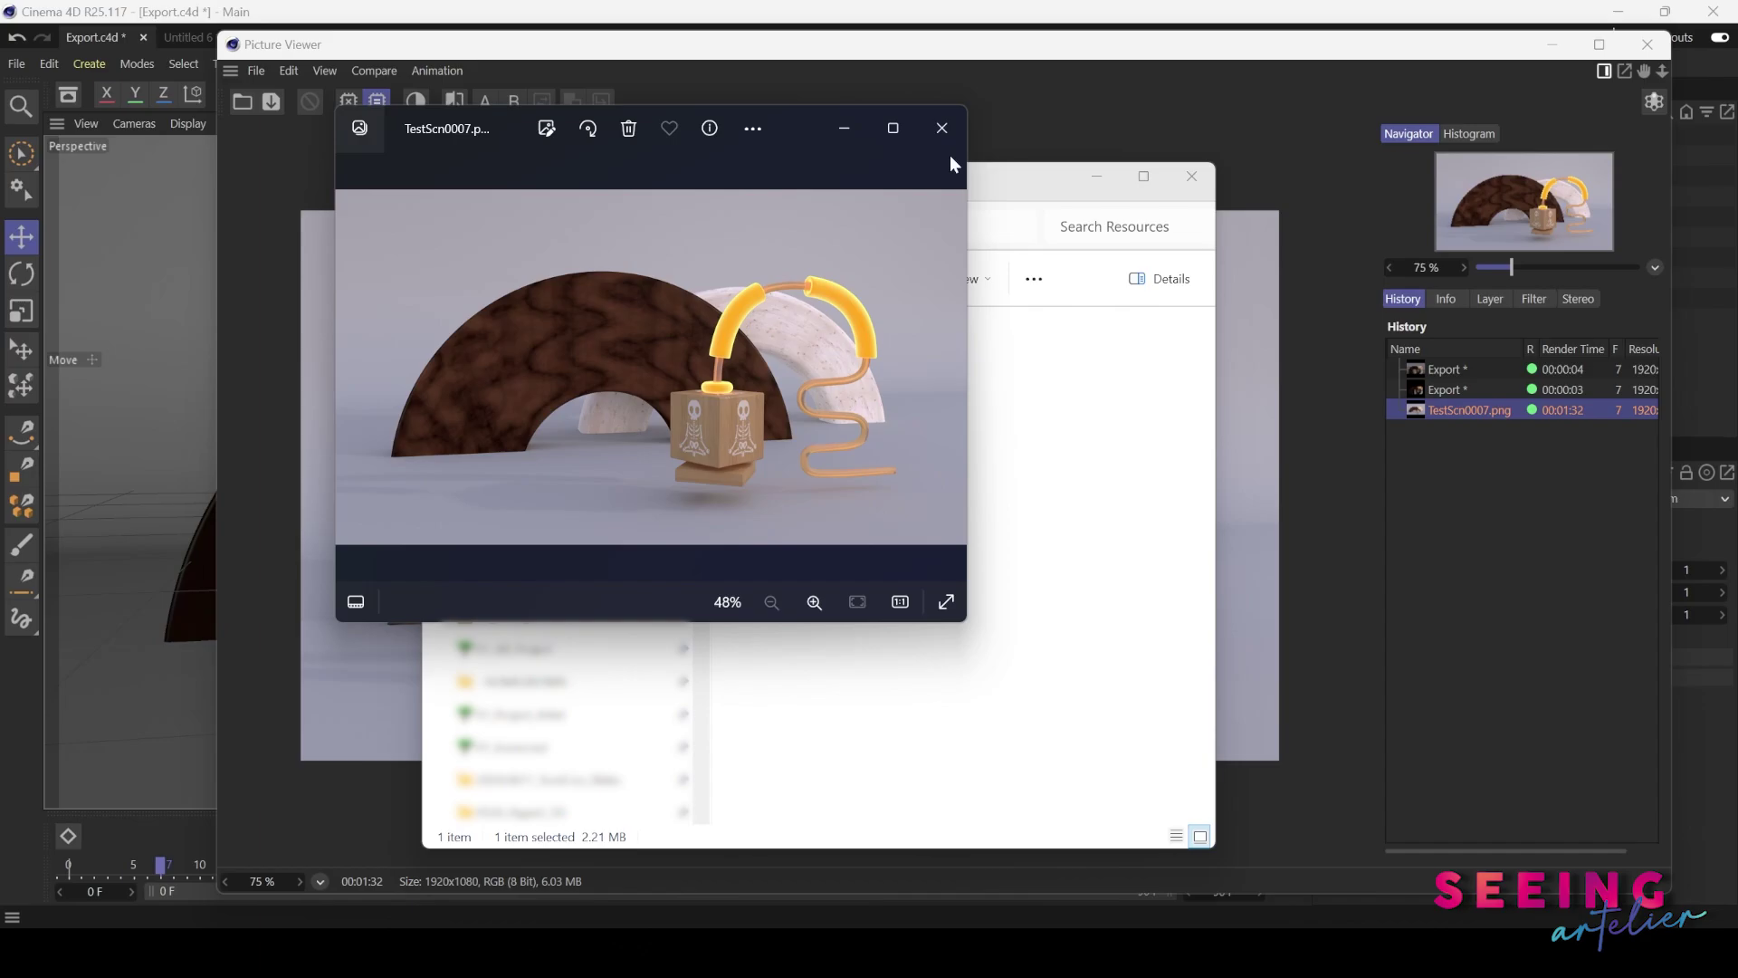
pyautogui.click(945, 132)
pyautogui.moveTo(965, 183); pyautogui.dragTo(918, 194)
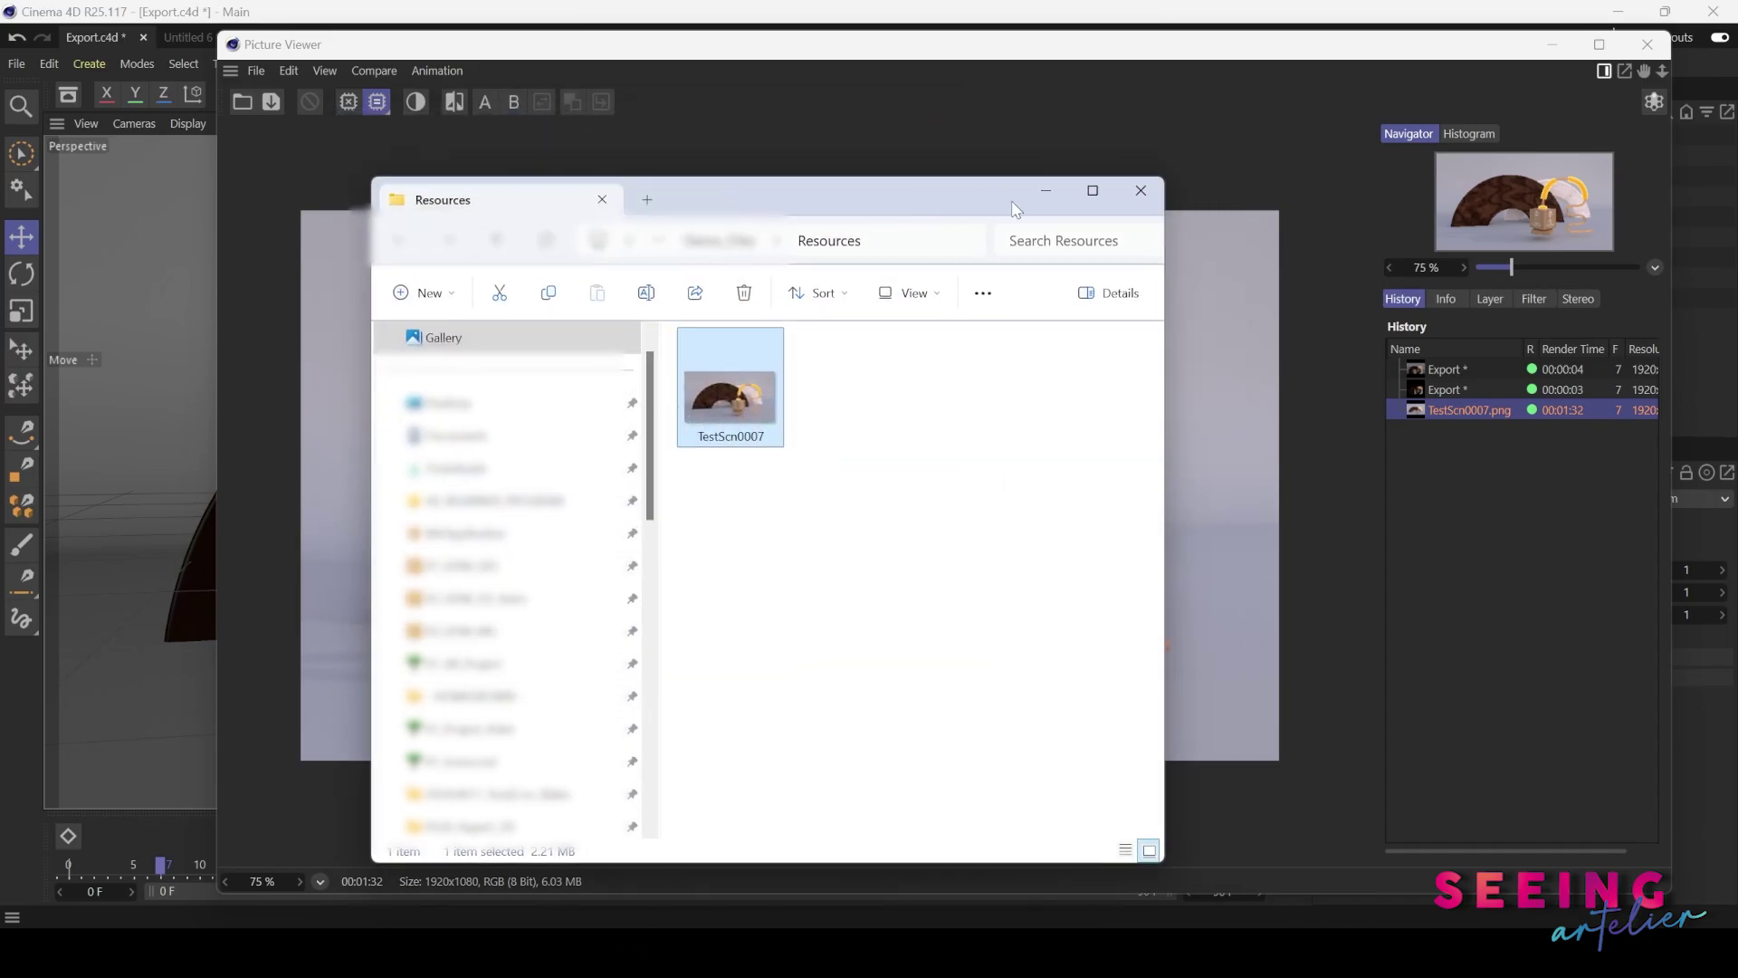
pyautogui.click(1046, 191)
pyautogui.click(1559, 48)
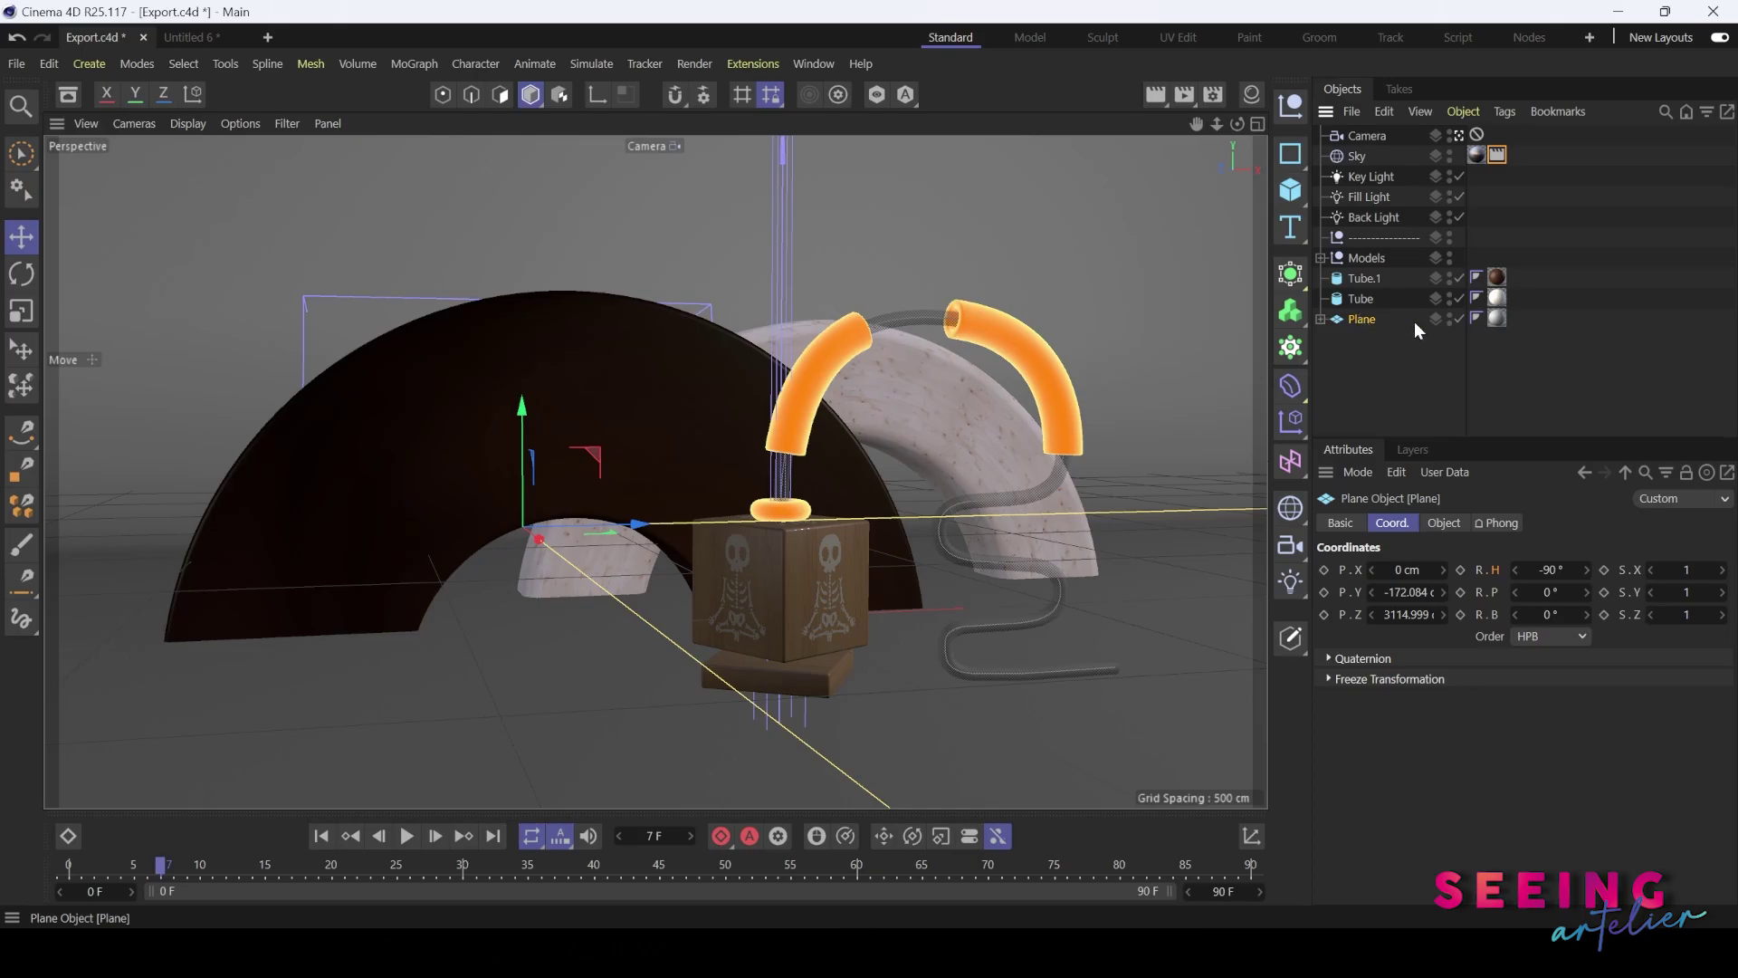
# - Add a Compositing tag to the Plane, place it after its material tag, and enable object buffer 1
pyautogui.rightClick(1364, 324)
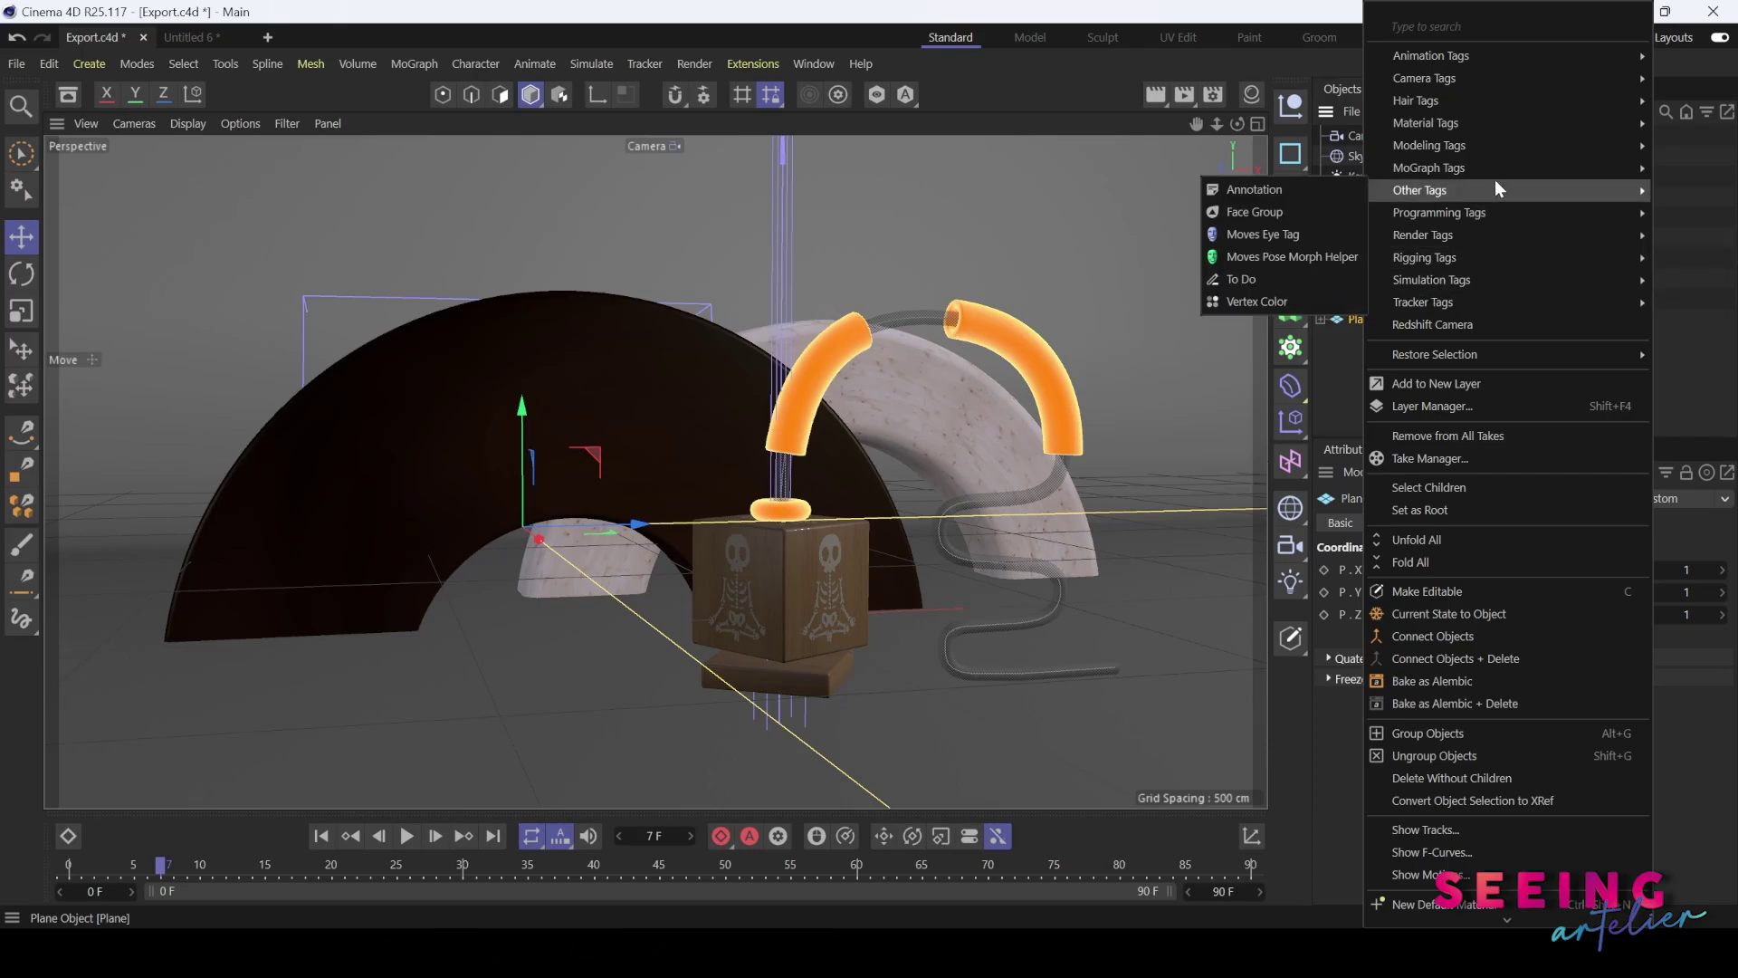
pyautogui.moveTo(1448, 235)
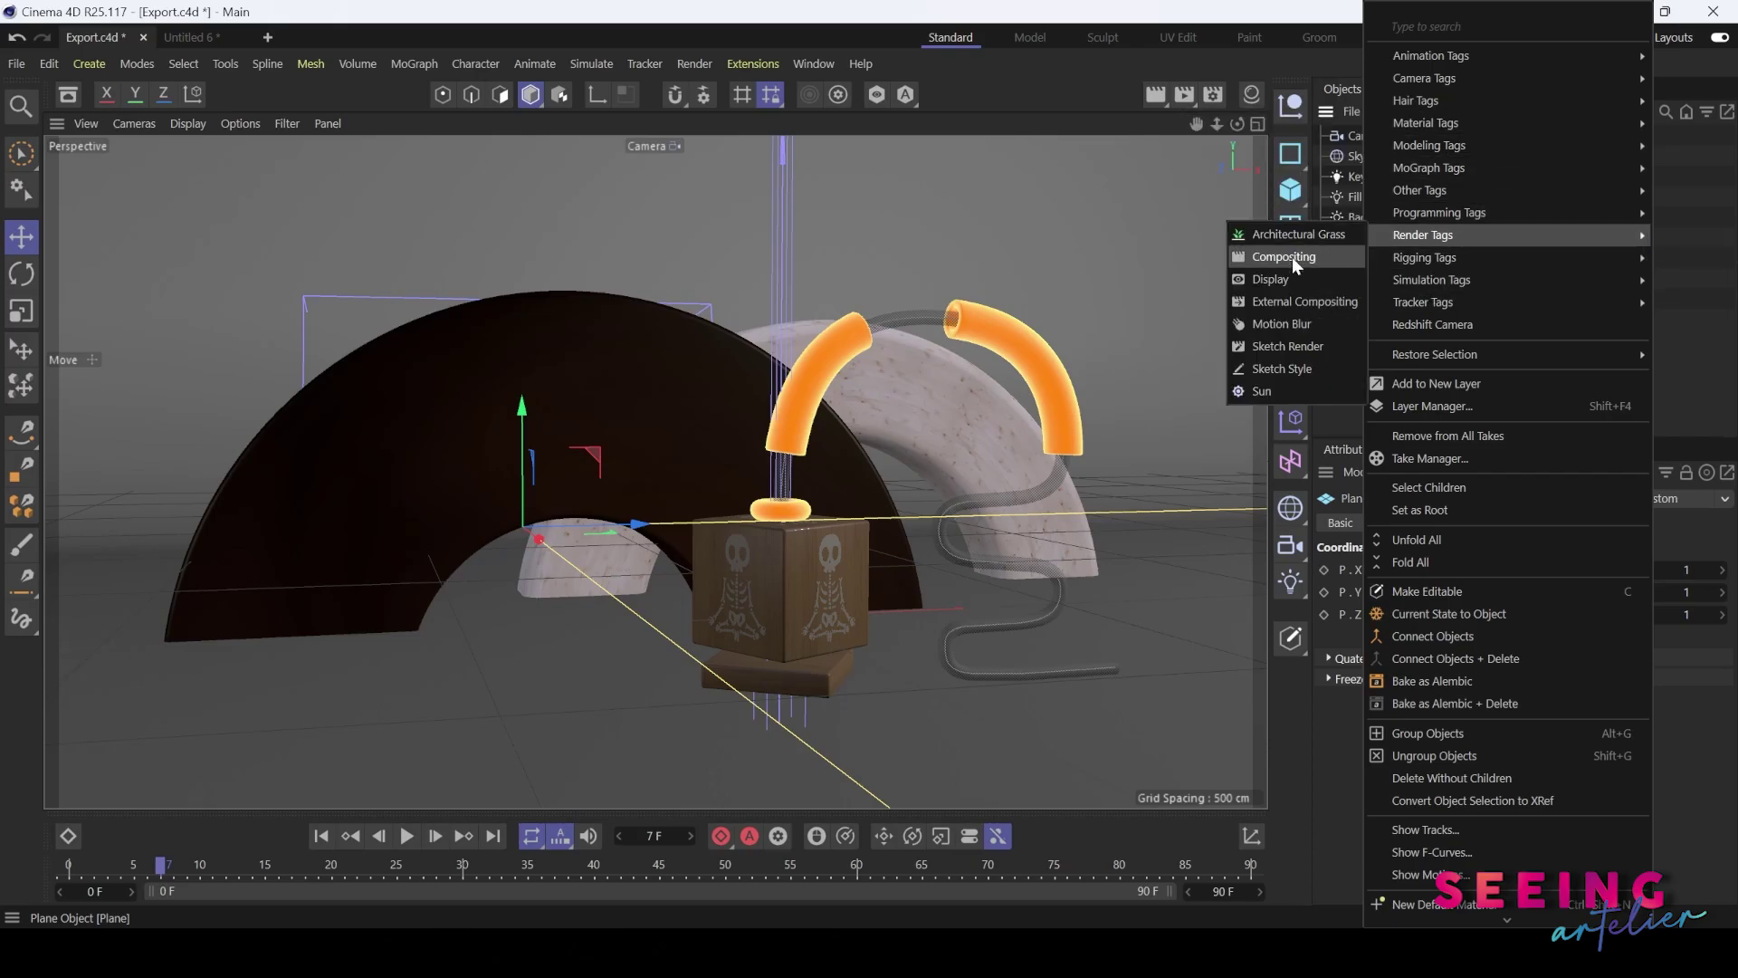
pyautogui.click(1292, 259)
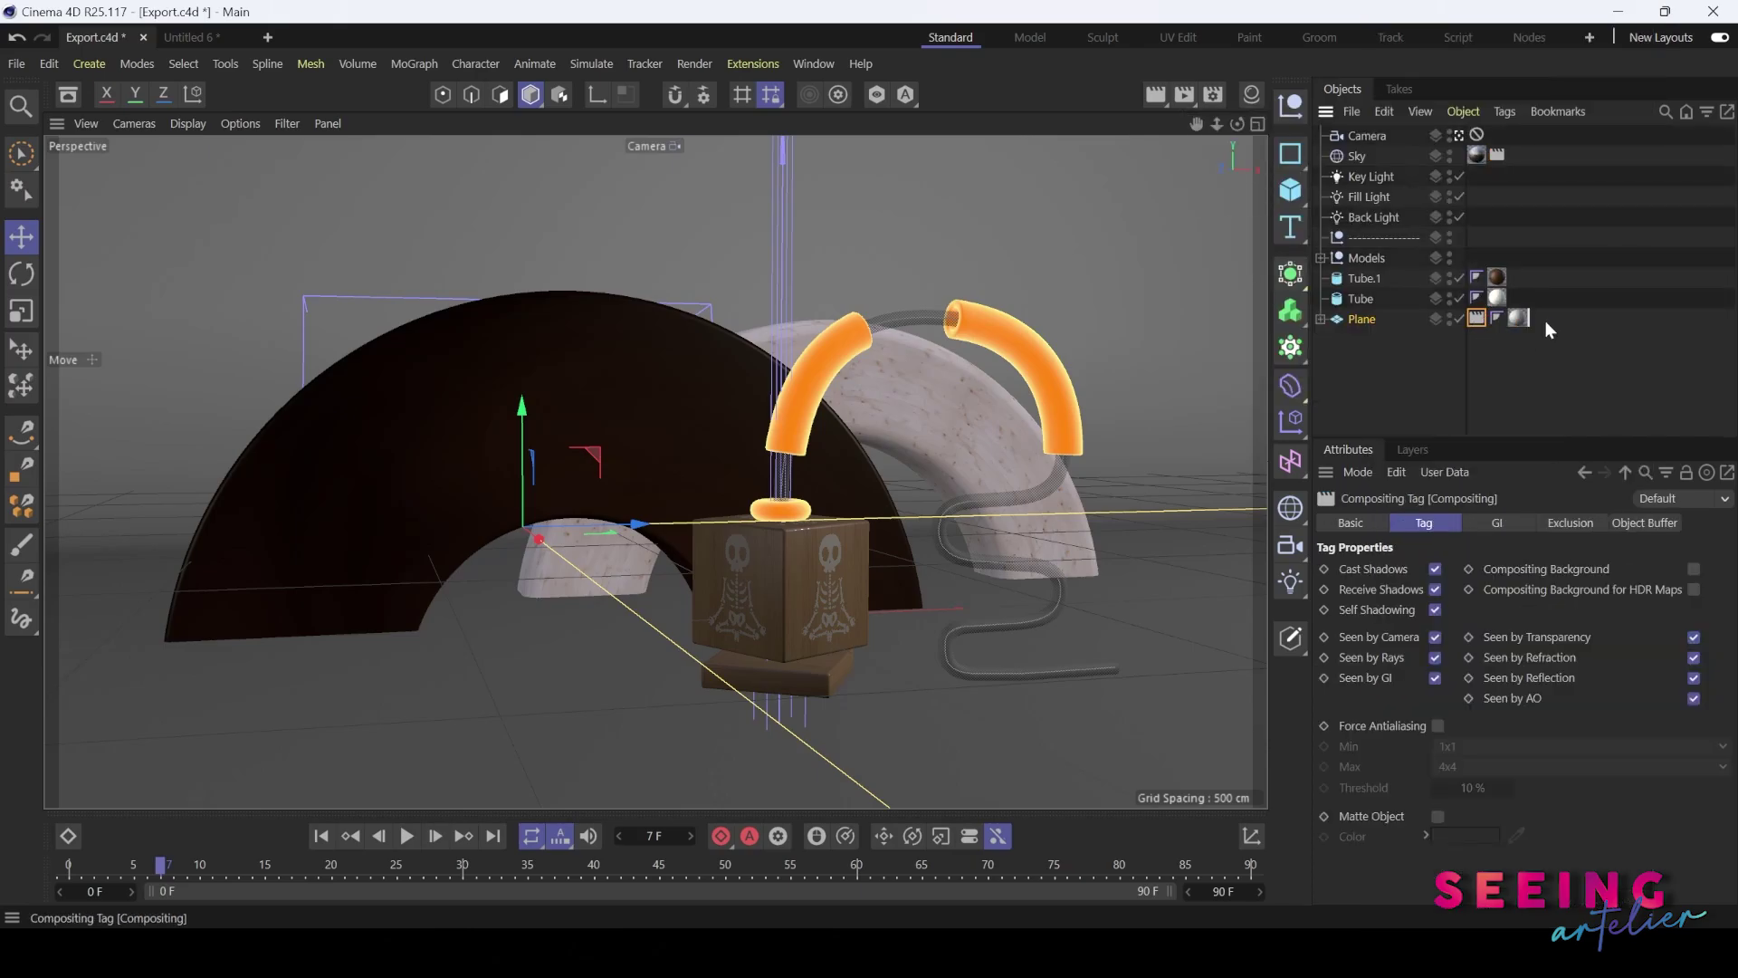
pyautogui.moveTo(1476, 319); pyautogui.dragTo(1518, 321)
pyautogui.click(1640, 522)
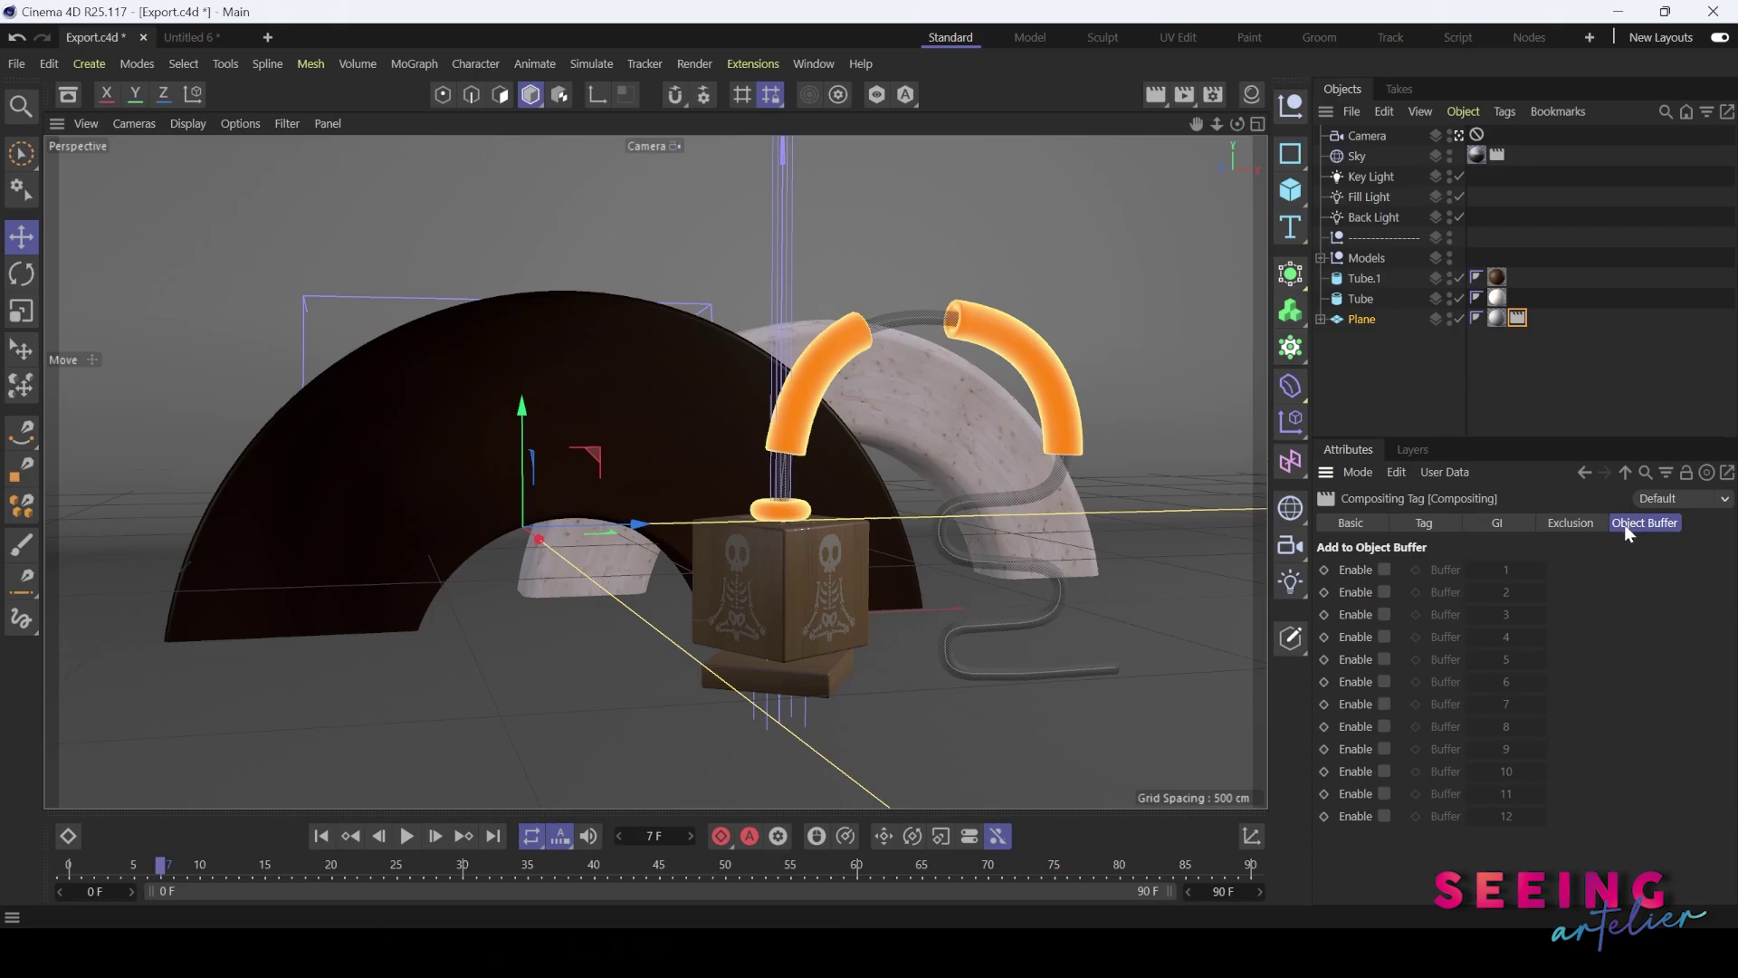
pyautogui.click(1382, 571)
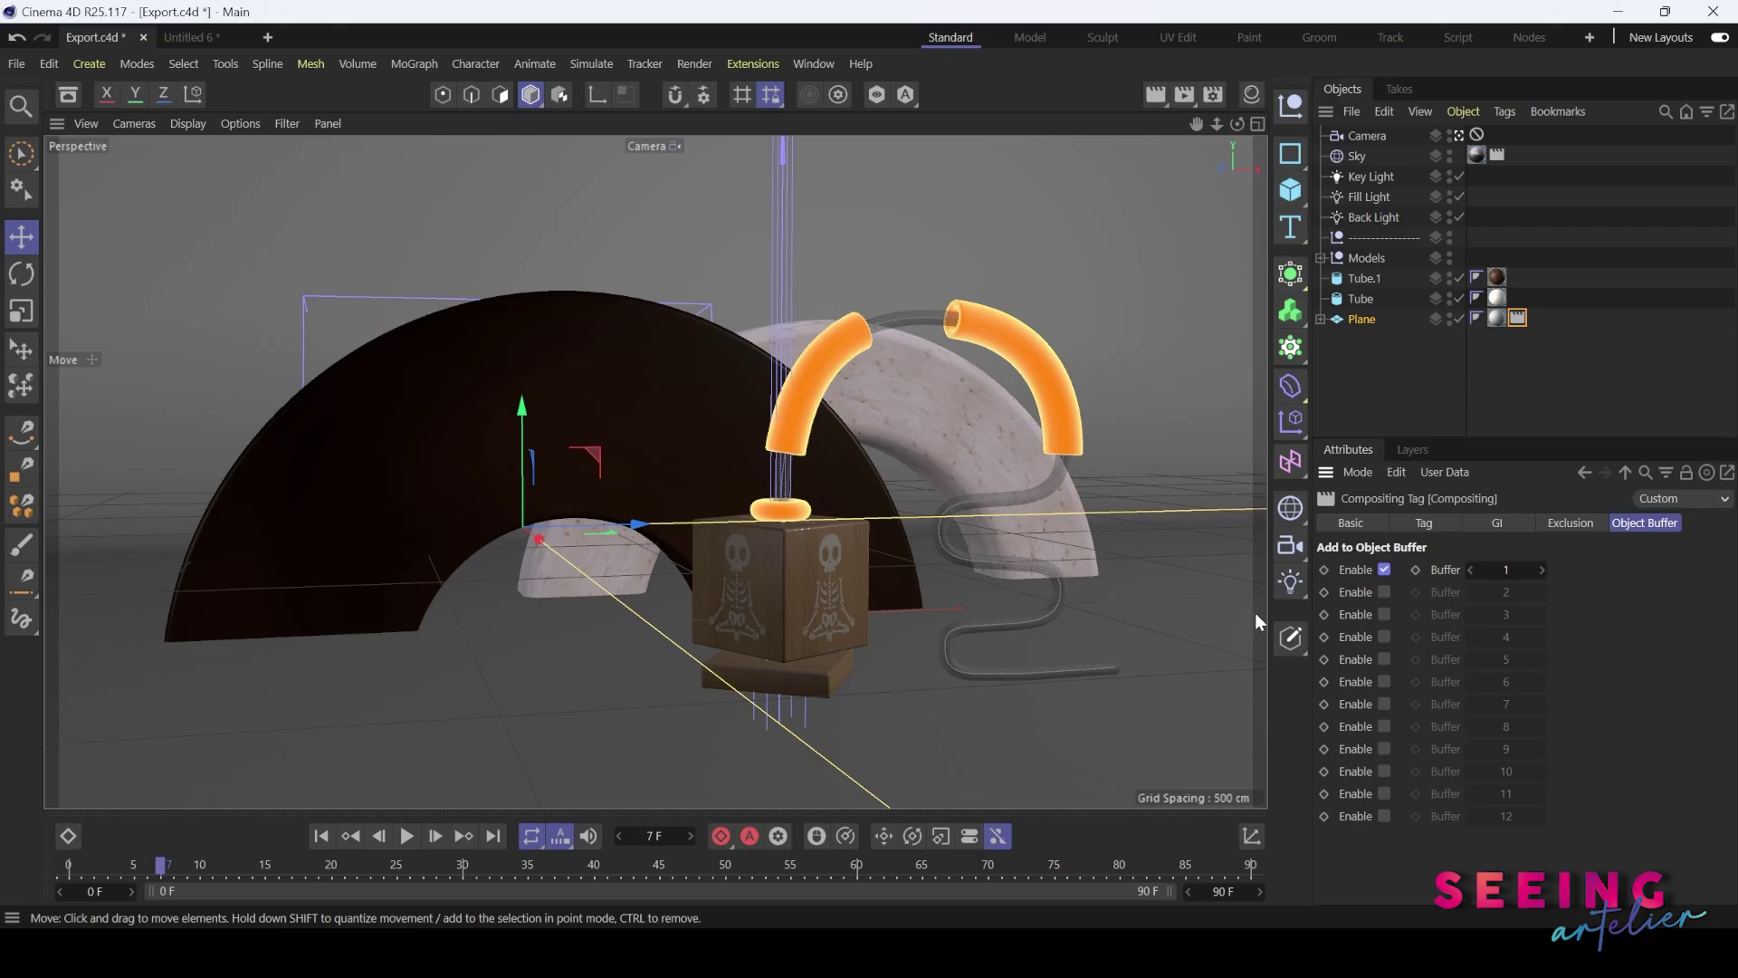
# - Select the two glowing orange tubes and the torus in the viewport, and expand the Models group in the object list
pyautogui.click(1032, 360)
pyautogui.keyDown('shift'); pyautogui.click(814, 385); pyautogui.keyUp('shift')
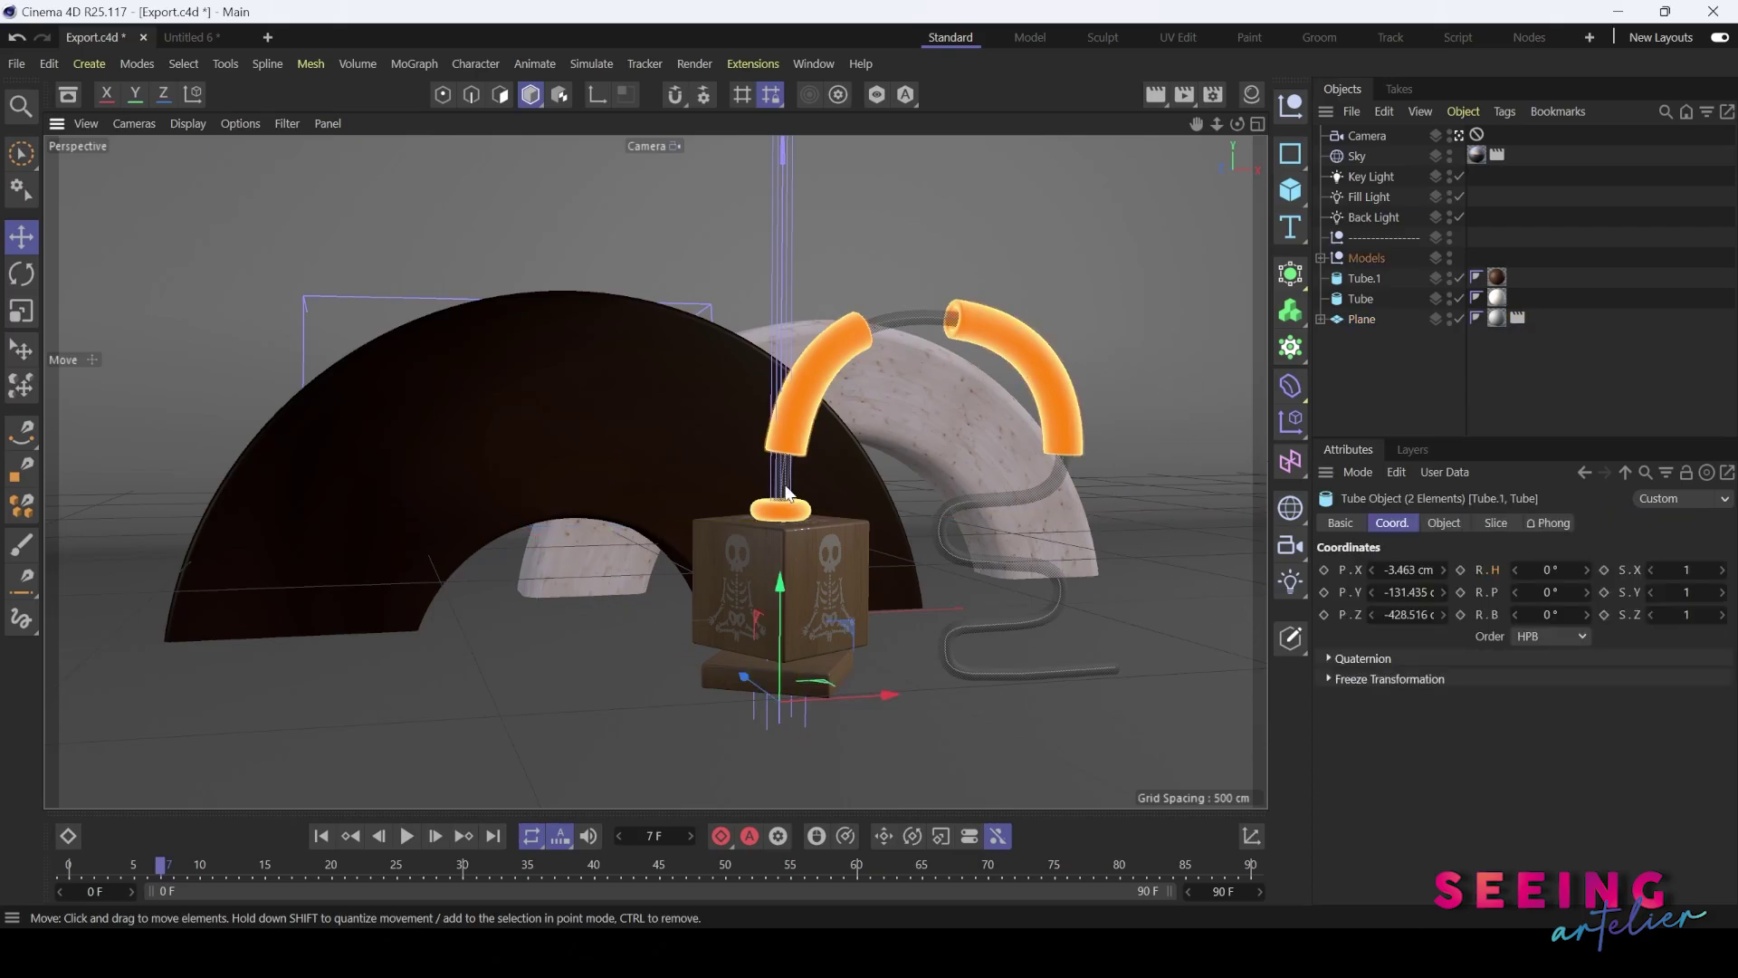
pyautogui.keyDown('shift'); pyautogui.click(780, 512); pyautogui.keyUp('shift')
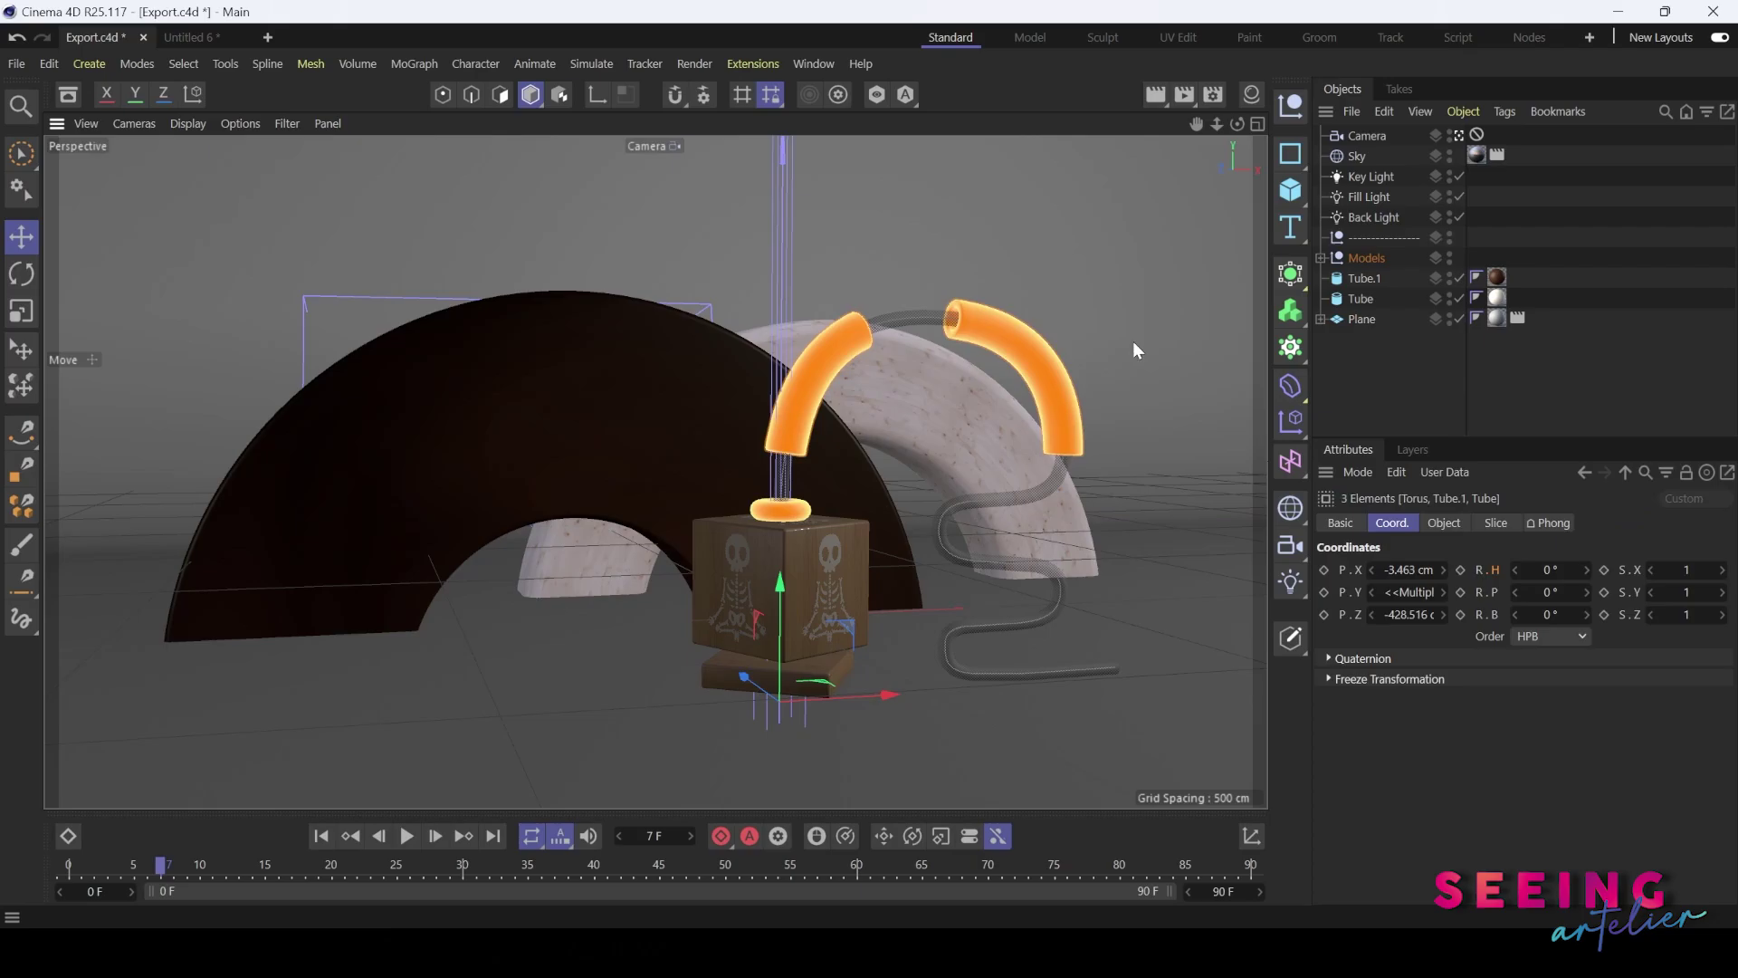
pyautogui.click(1320, 258)
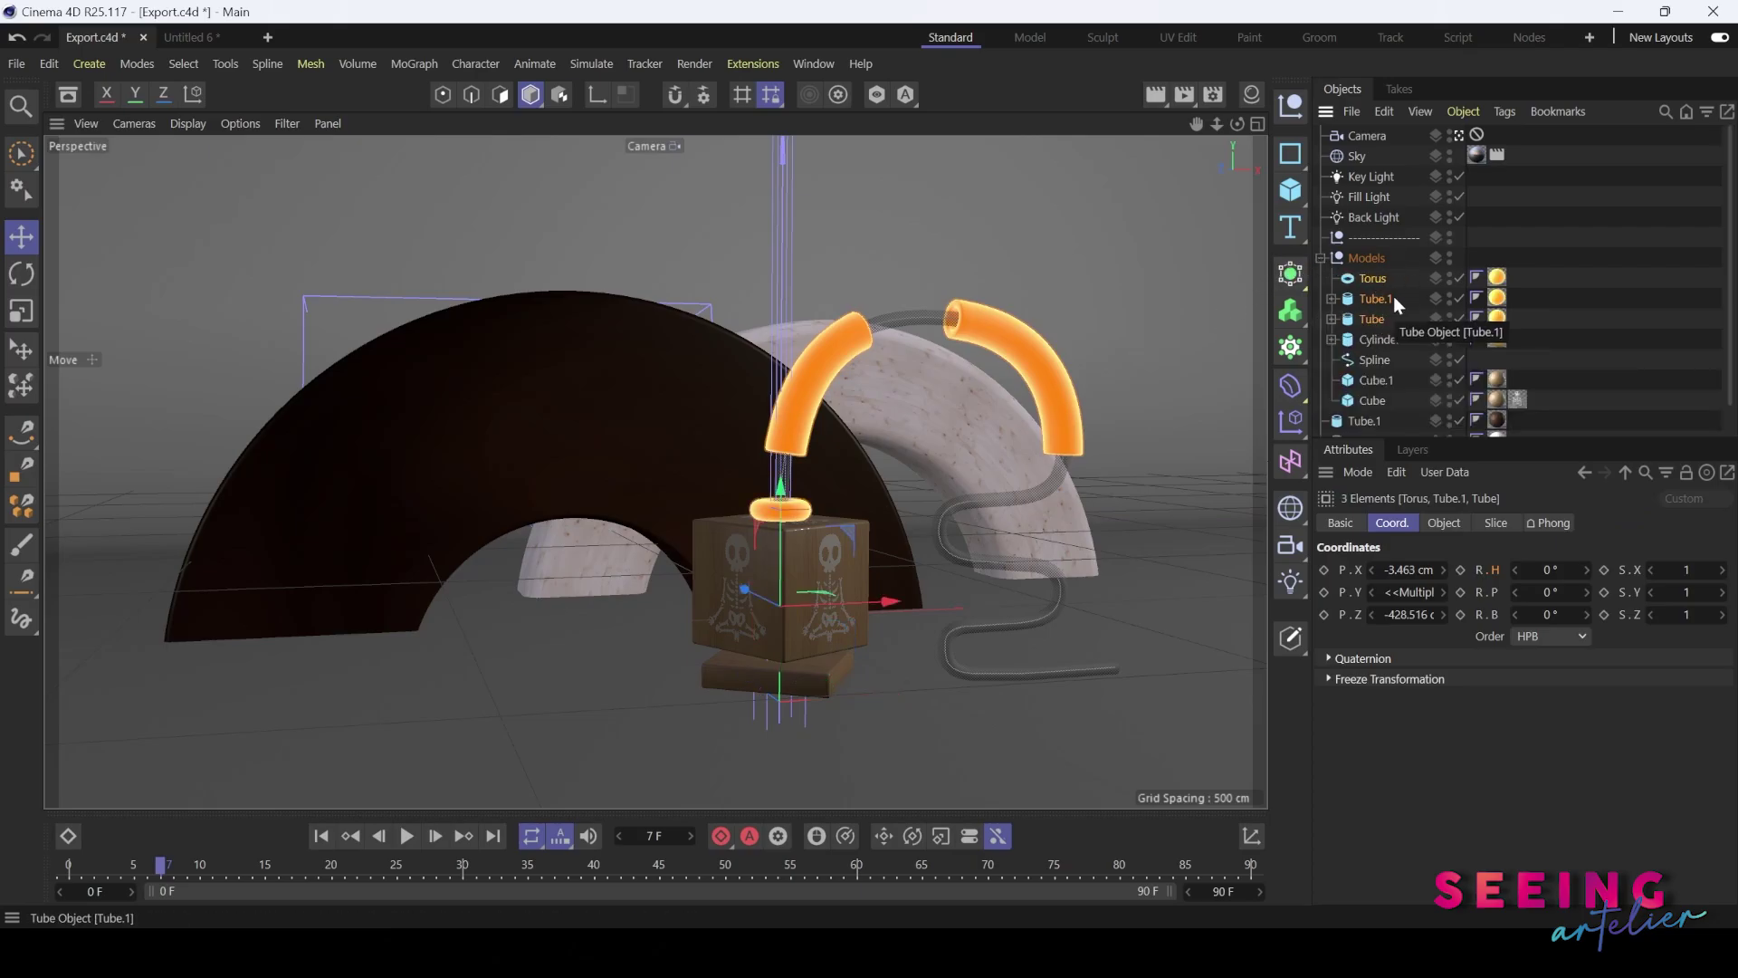
pyautogui.scroll(-2, 1628, 360)
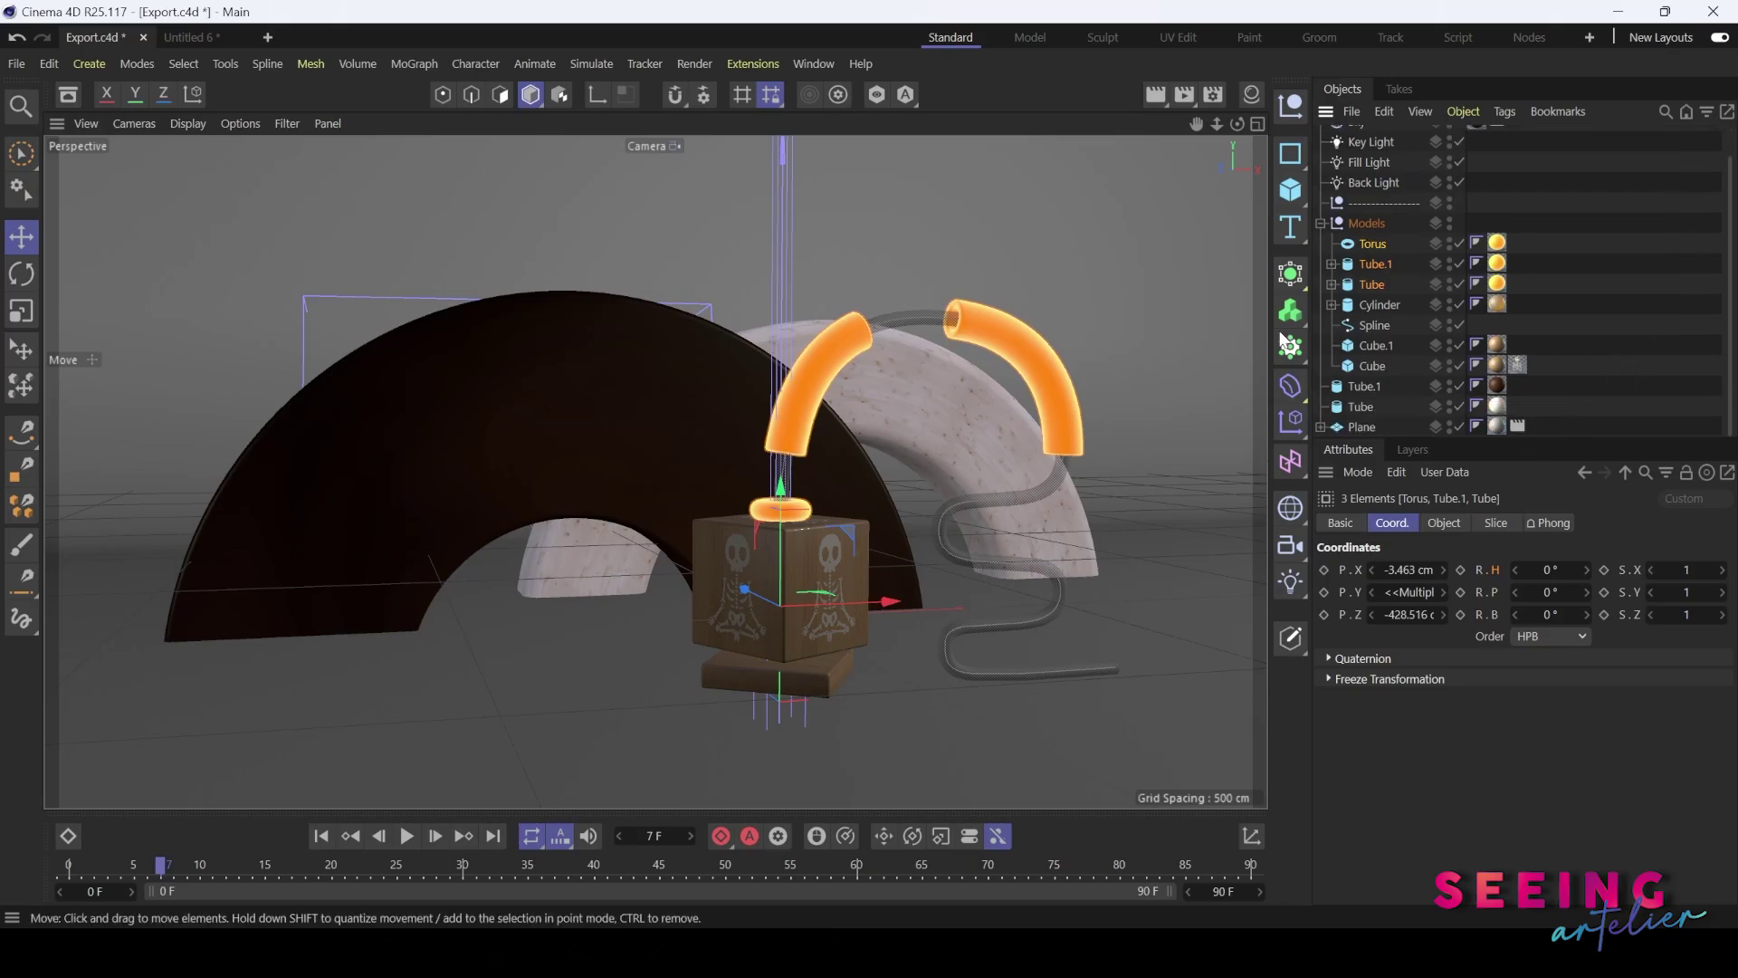
# - Add a Compositing tag to the light marble Tube outside the Models group and enable object buffer 2
pyautogui.click(922, 400)
pyautogui.rightClick(1360, 407)
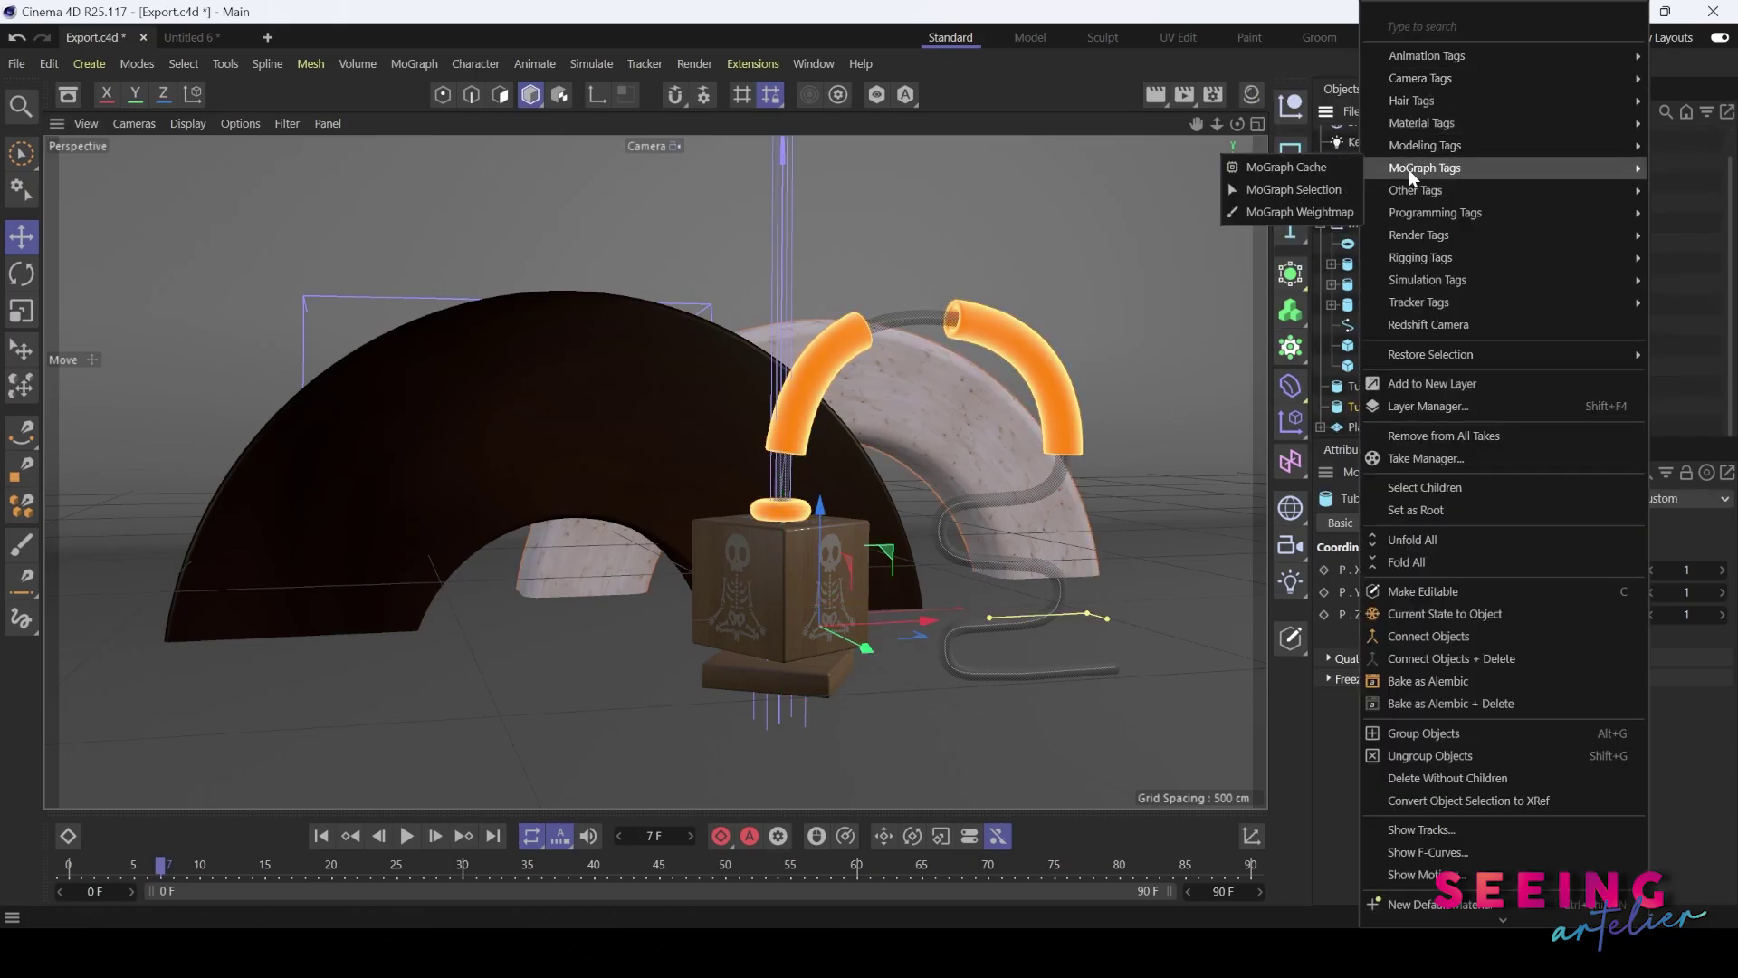
pyautogui.moveTo(1412, 234)
pyautogui.click(1294, 263)
pyautogui.click(1384, 592)
# - Add a Compositing tag to the dark Tube.1 outside the Models group and enable object buffer 3
pyautogui.click(1363, 387)
pyautogui.rightClick(1362, 388)
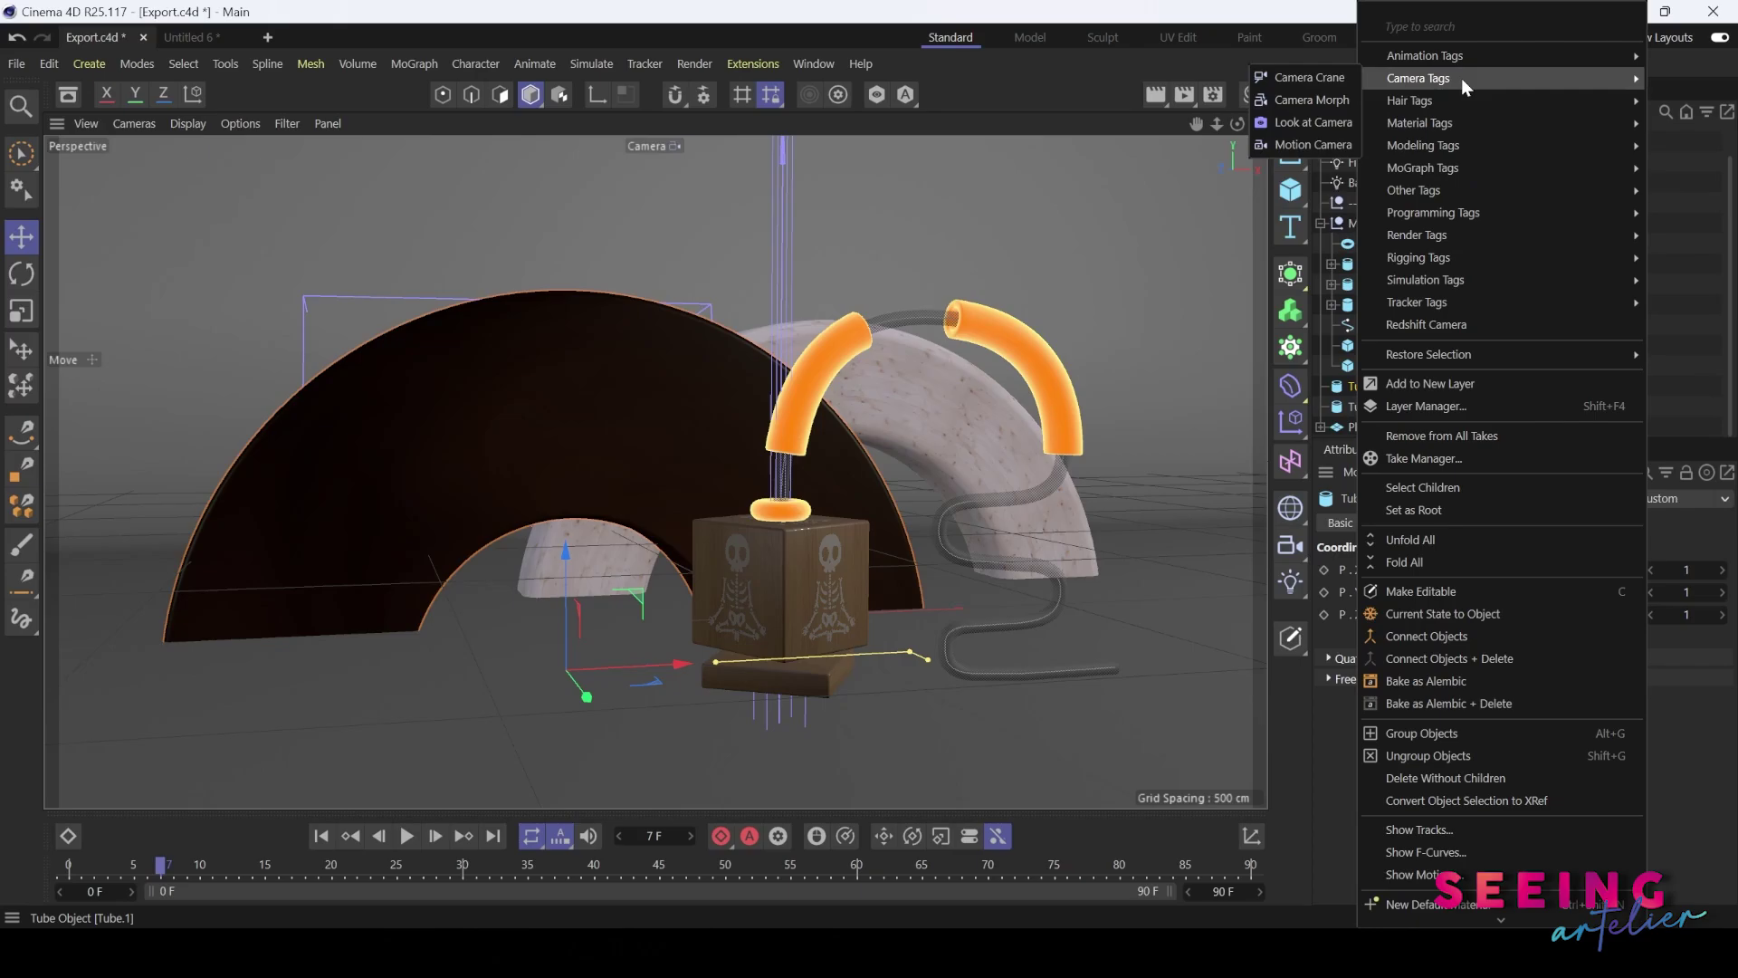
pyautogui.click(1295, 263)
# - Give Cube and Cube.1 Compositing tags with object buffer 4 enabled, and check the neighbouring tags
pyautogui.click(1371, 363)
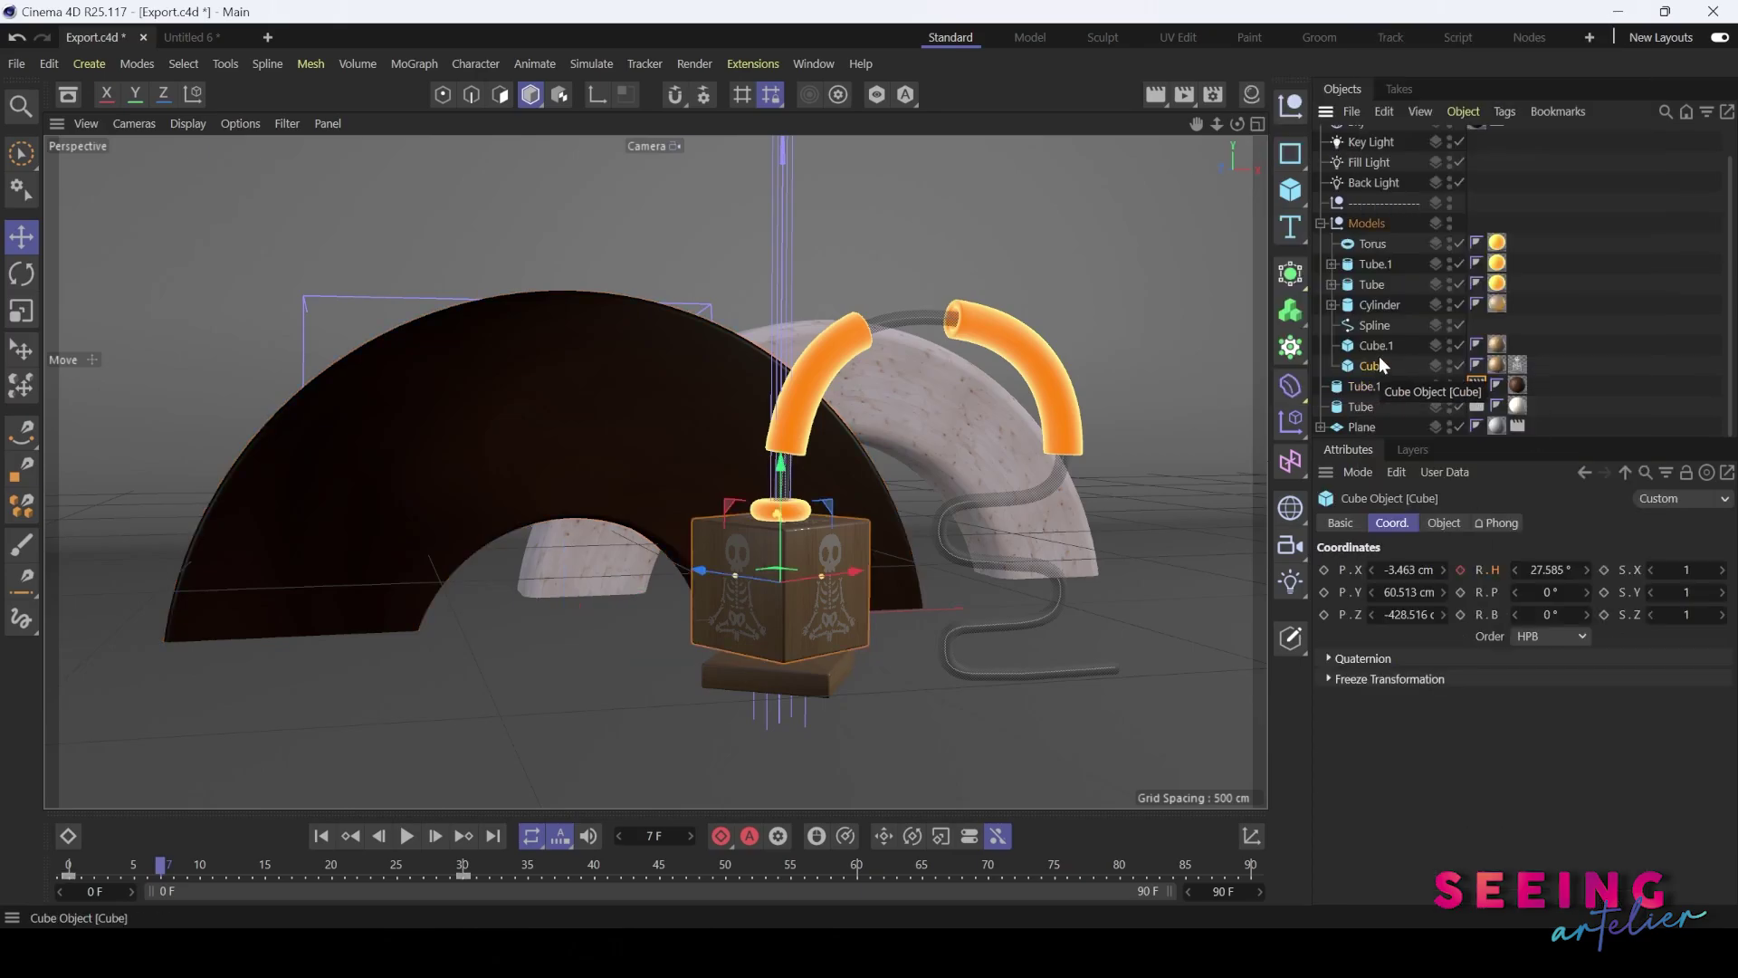
pyautogui.keyDown('shift'); pyautogui.click(1373, 347); pyautogui.keyUp('shift')
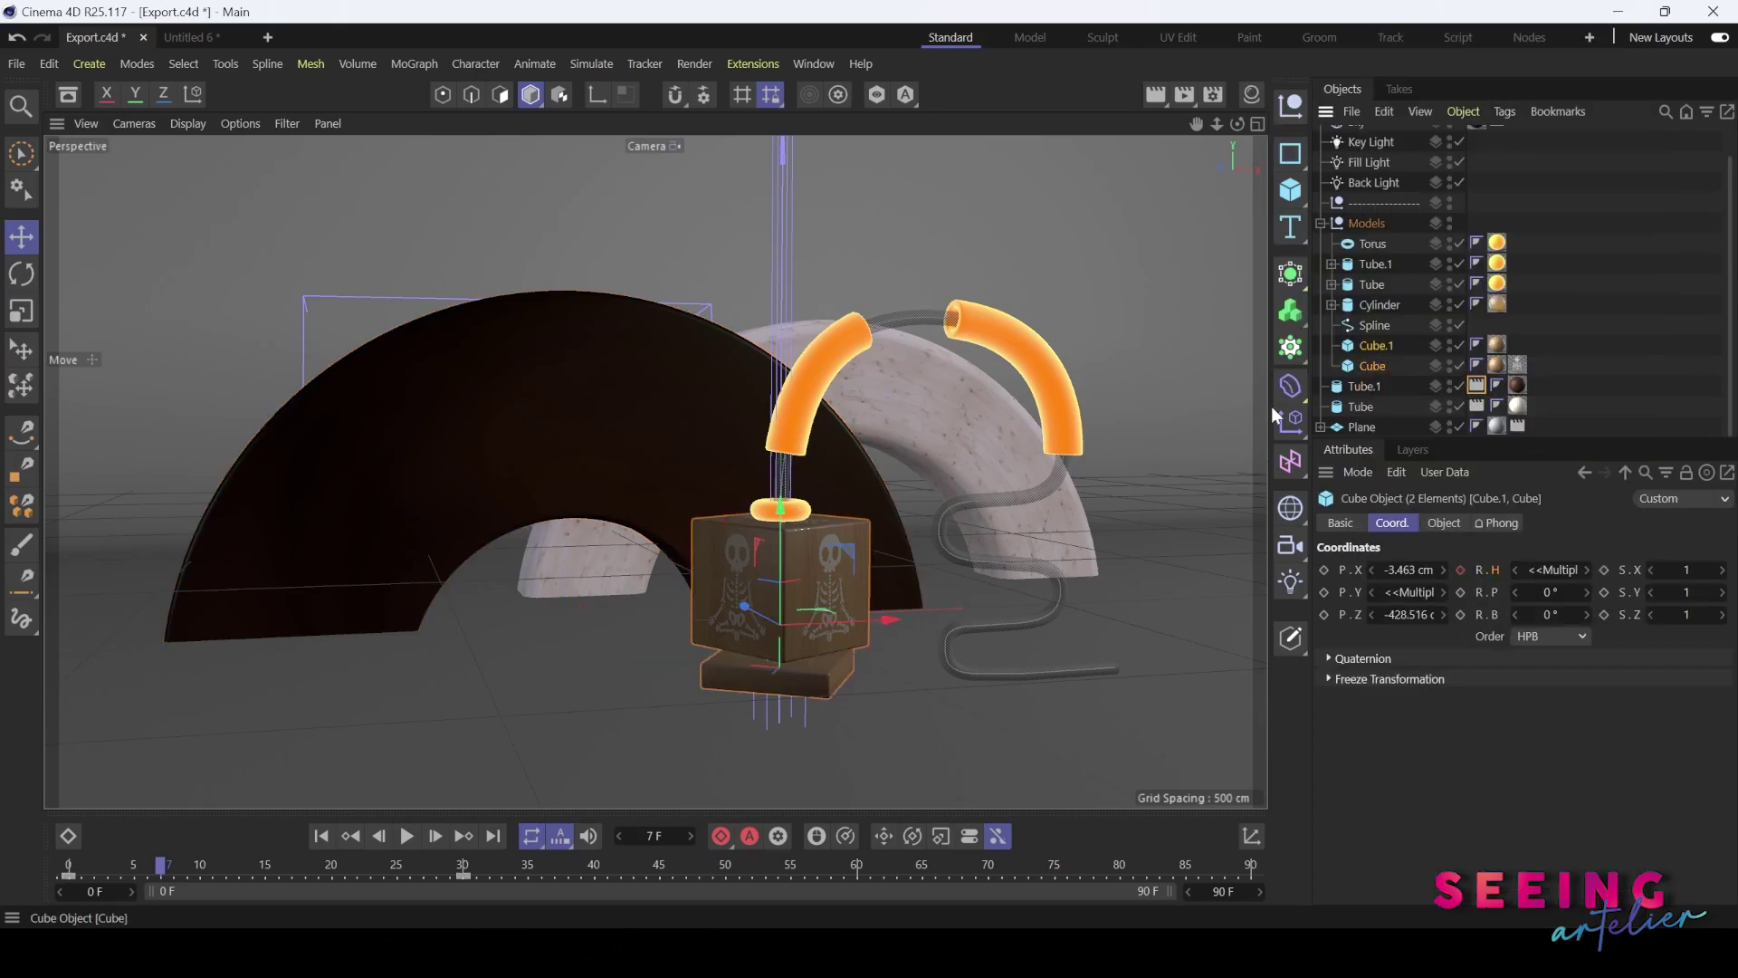
pyautogui.rightClick(1369, 346)
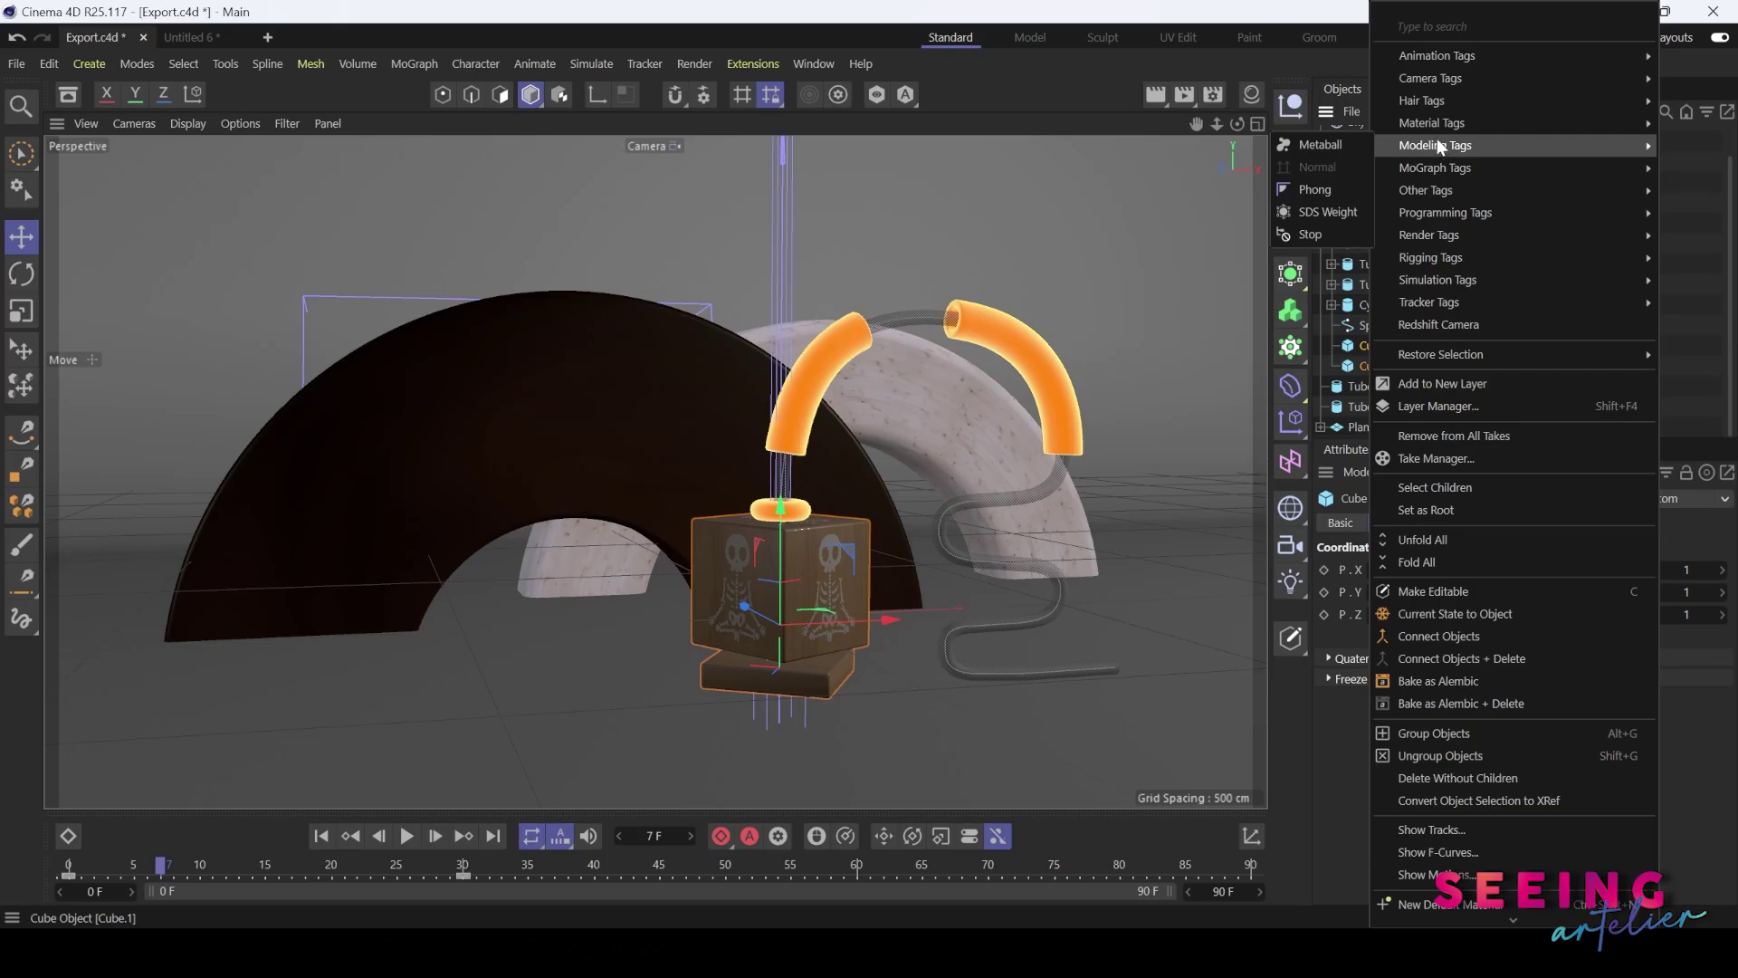
pyautogui.moveTo(1431, 200)
pyautogui.moveTo(1430, 234)
pyautogui.click(1318, 229)
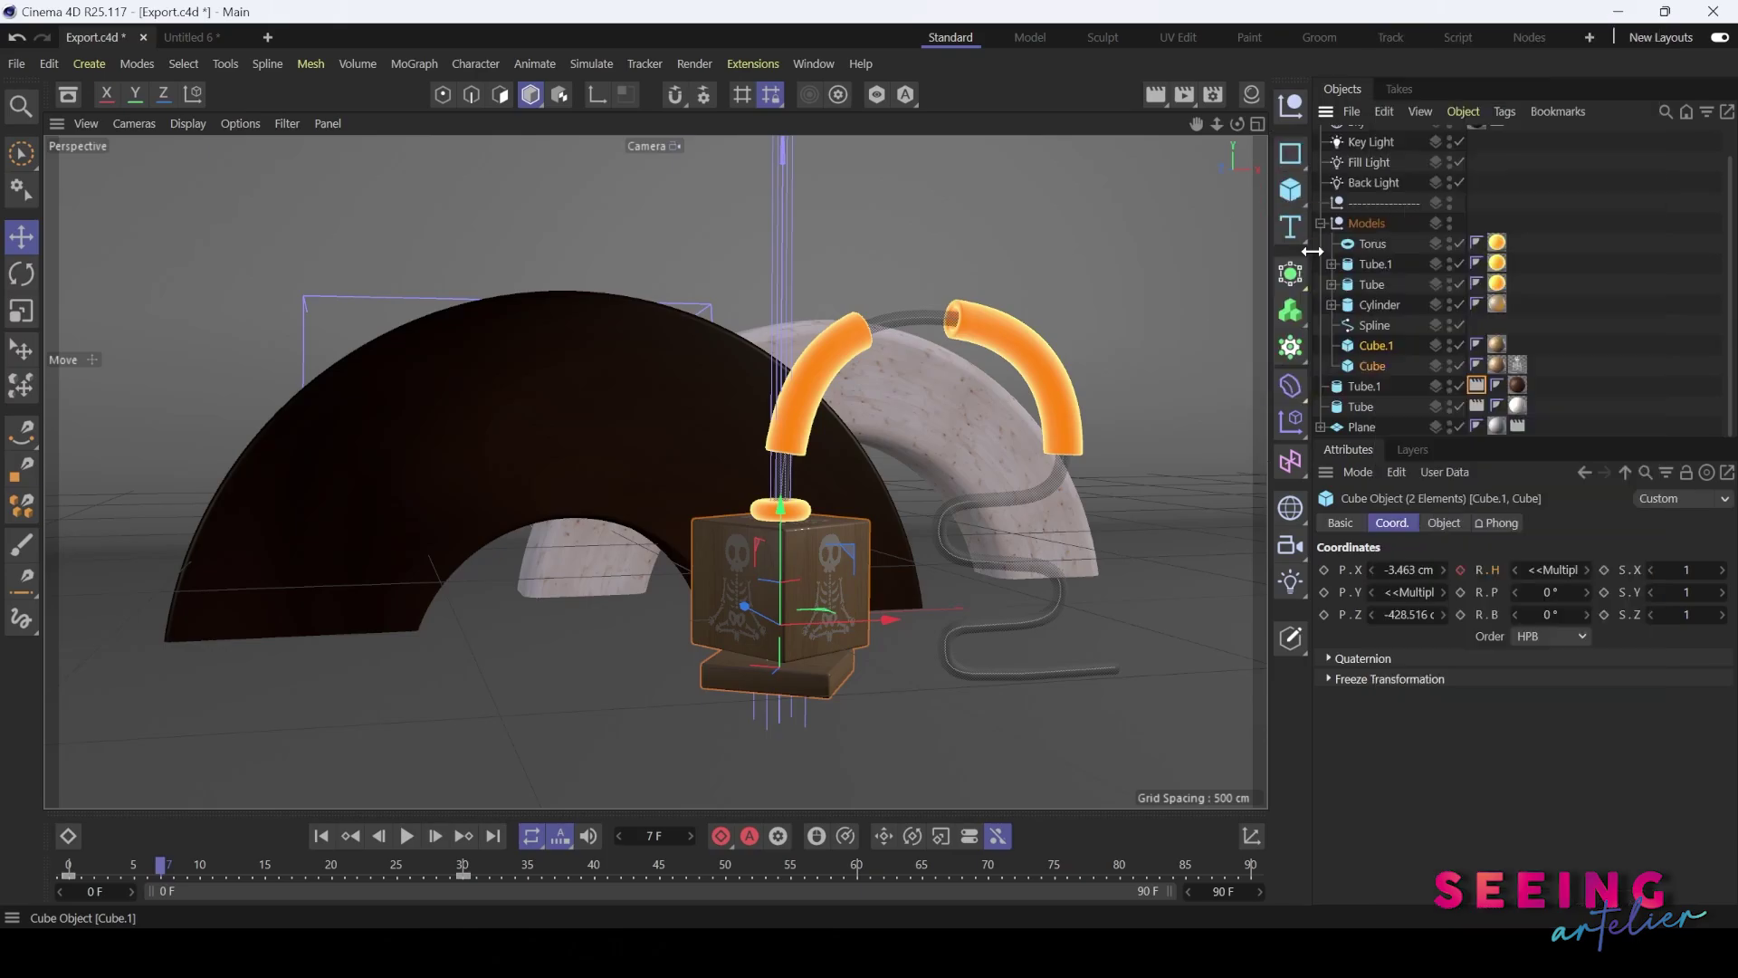
pyautogui.click(1383, 636)
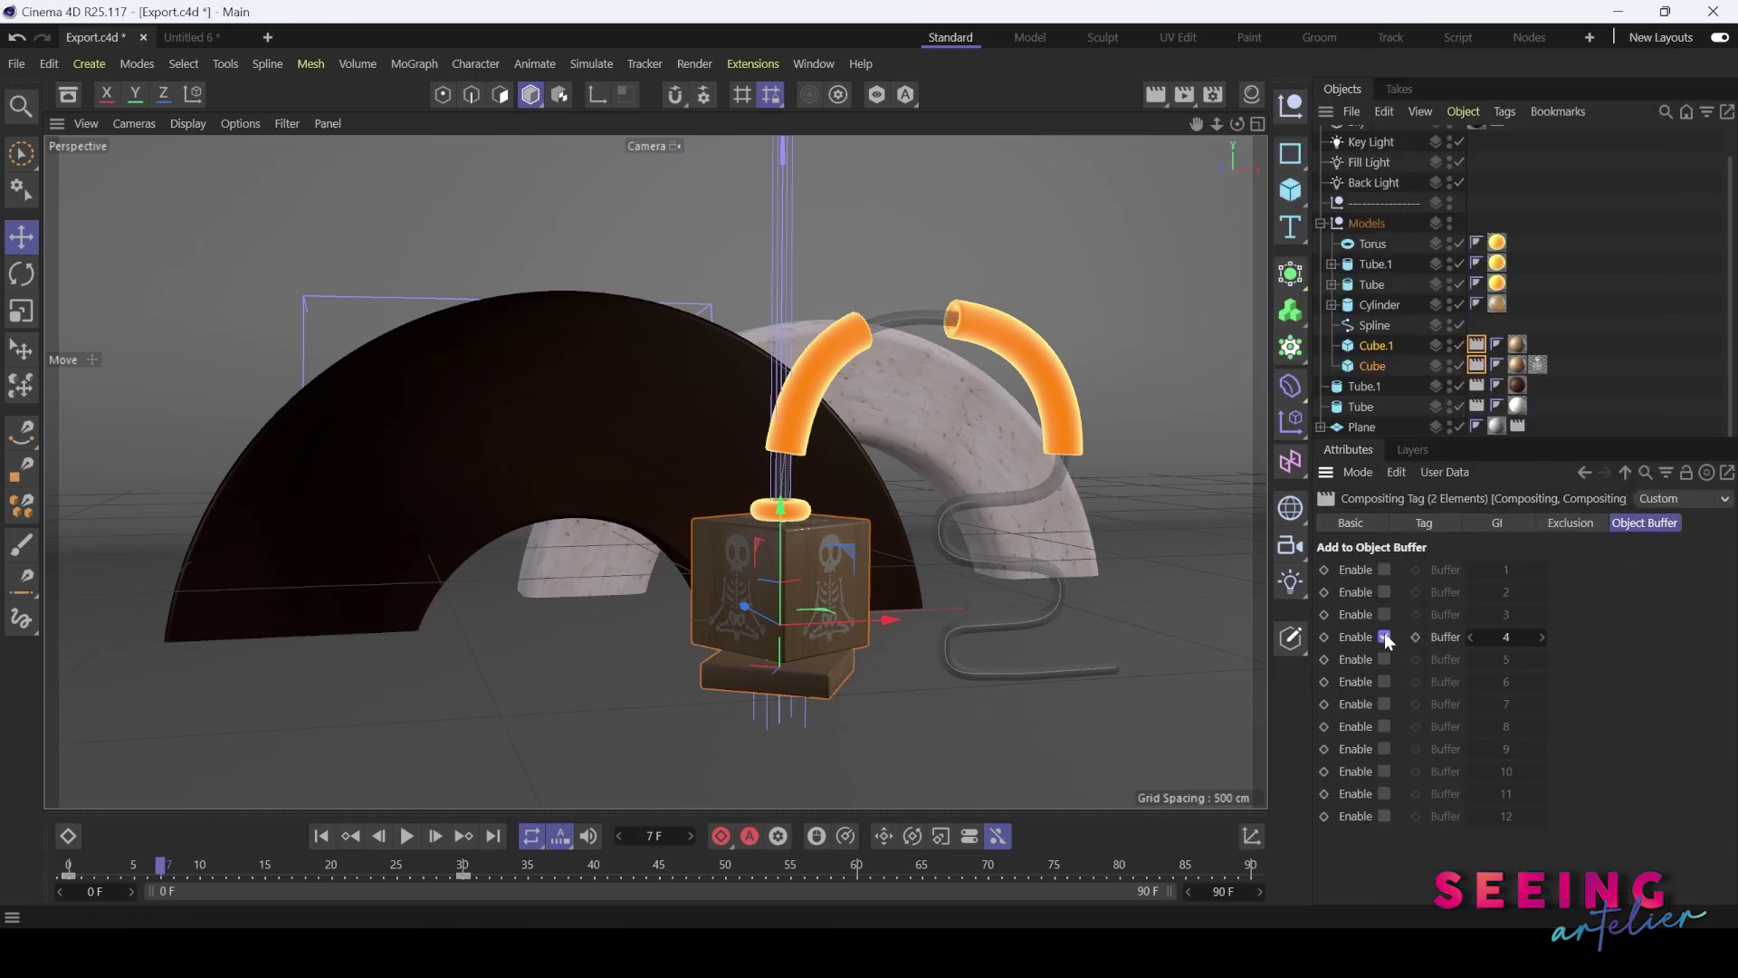
pyautogui.click(1475, 385)
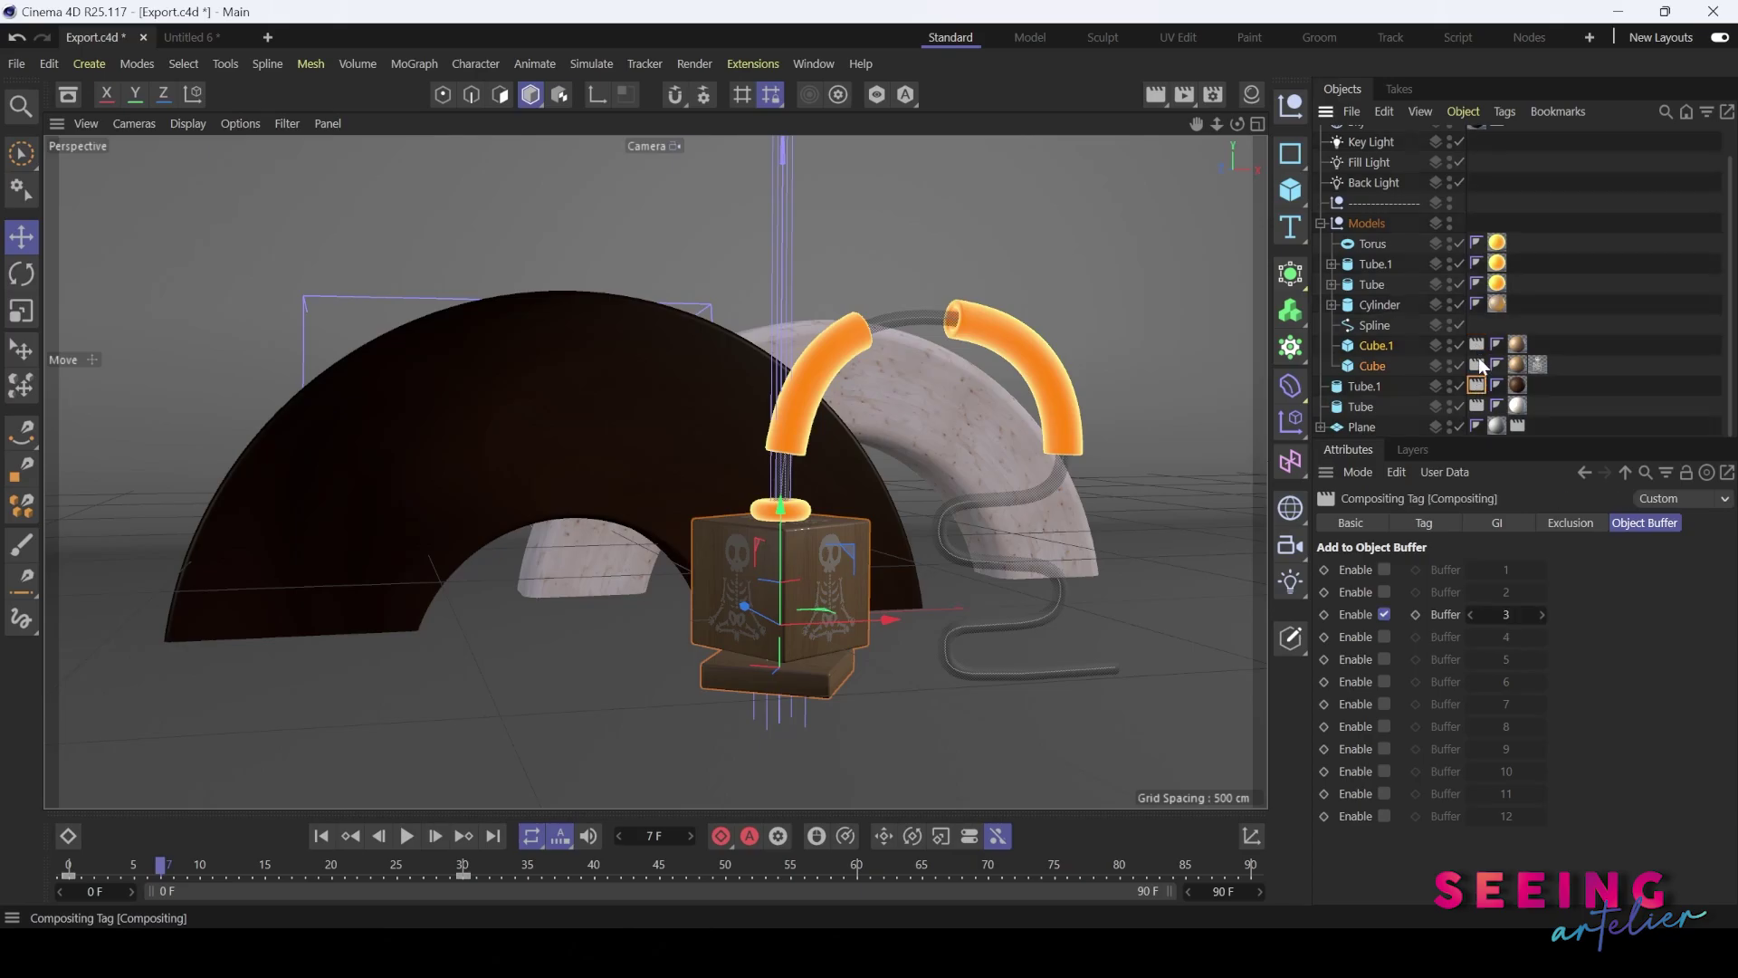
pyautogui.click(1476, 365)
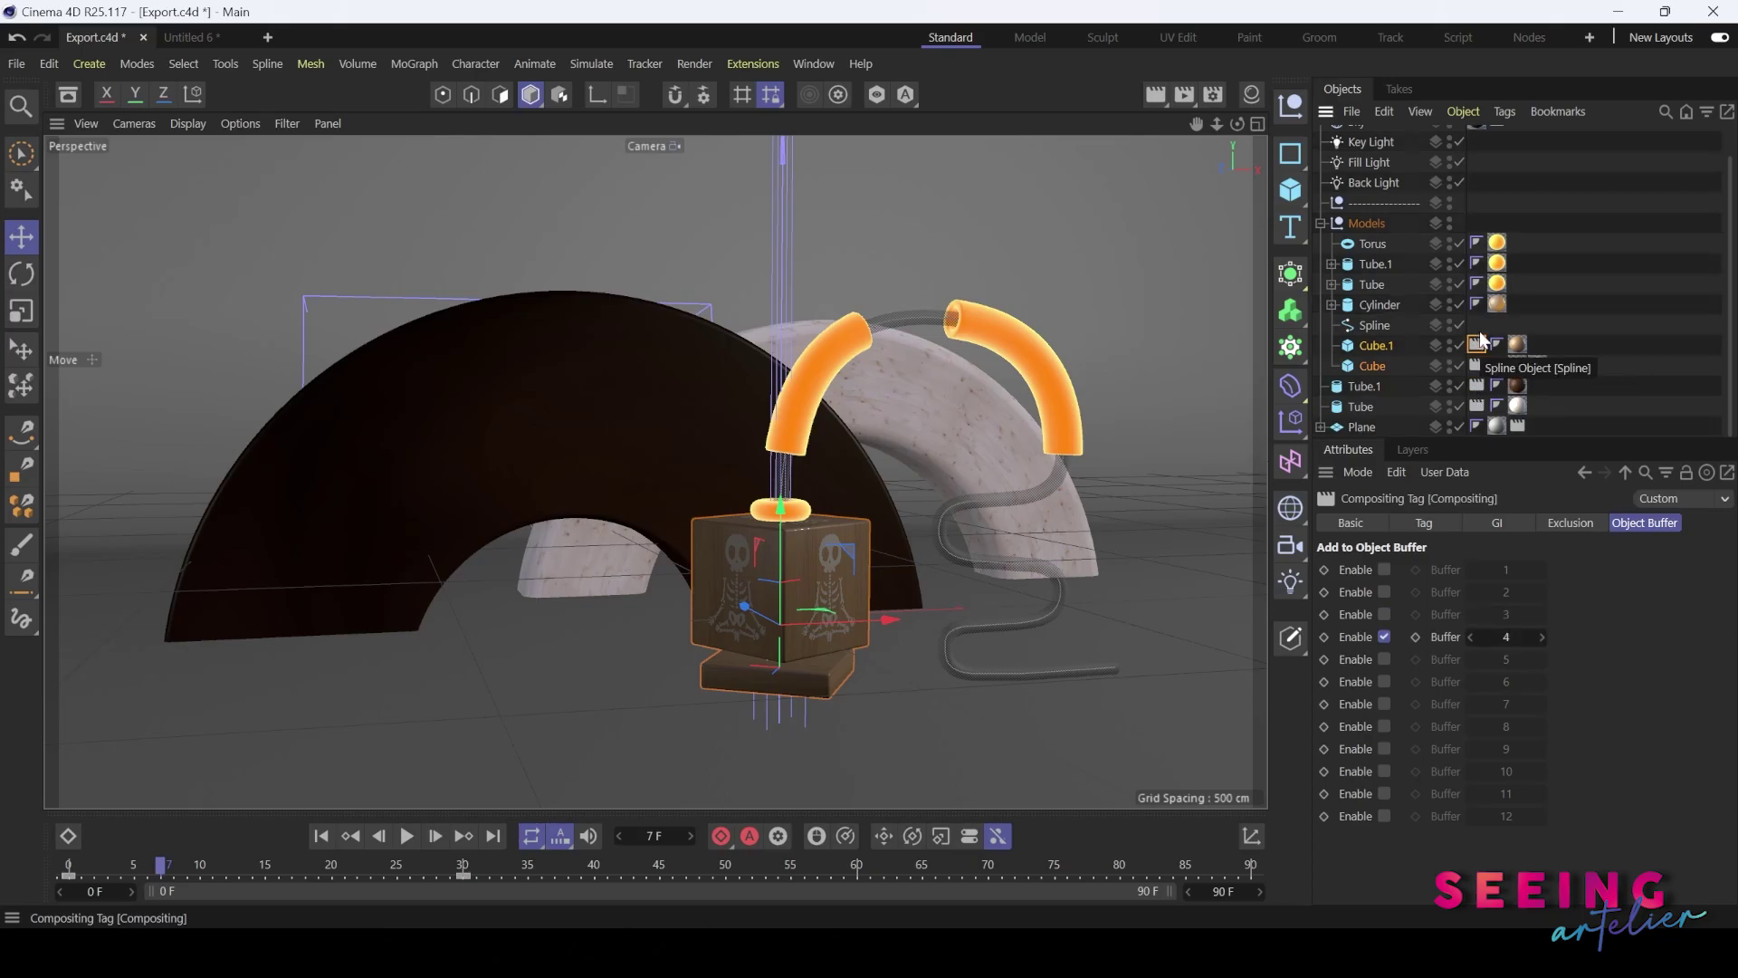
# - Add a Compositing tag to the Cylinder in the Models group and enable object buffer 5
pyautogui.click(1381, 305)
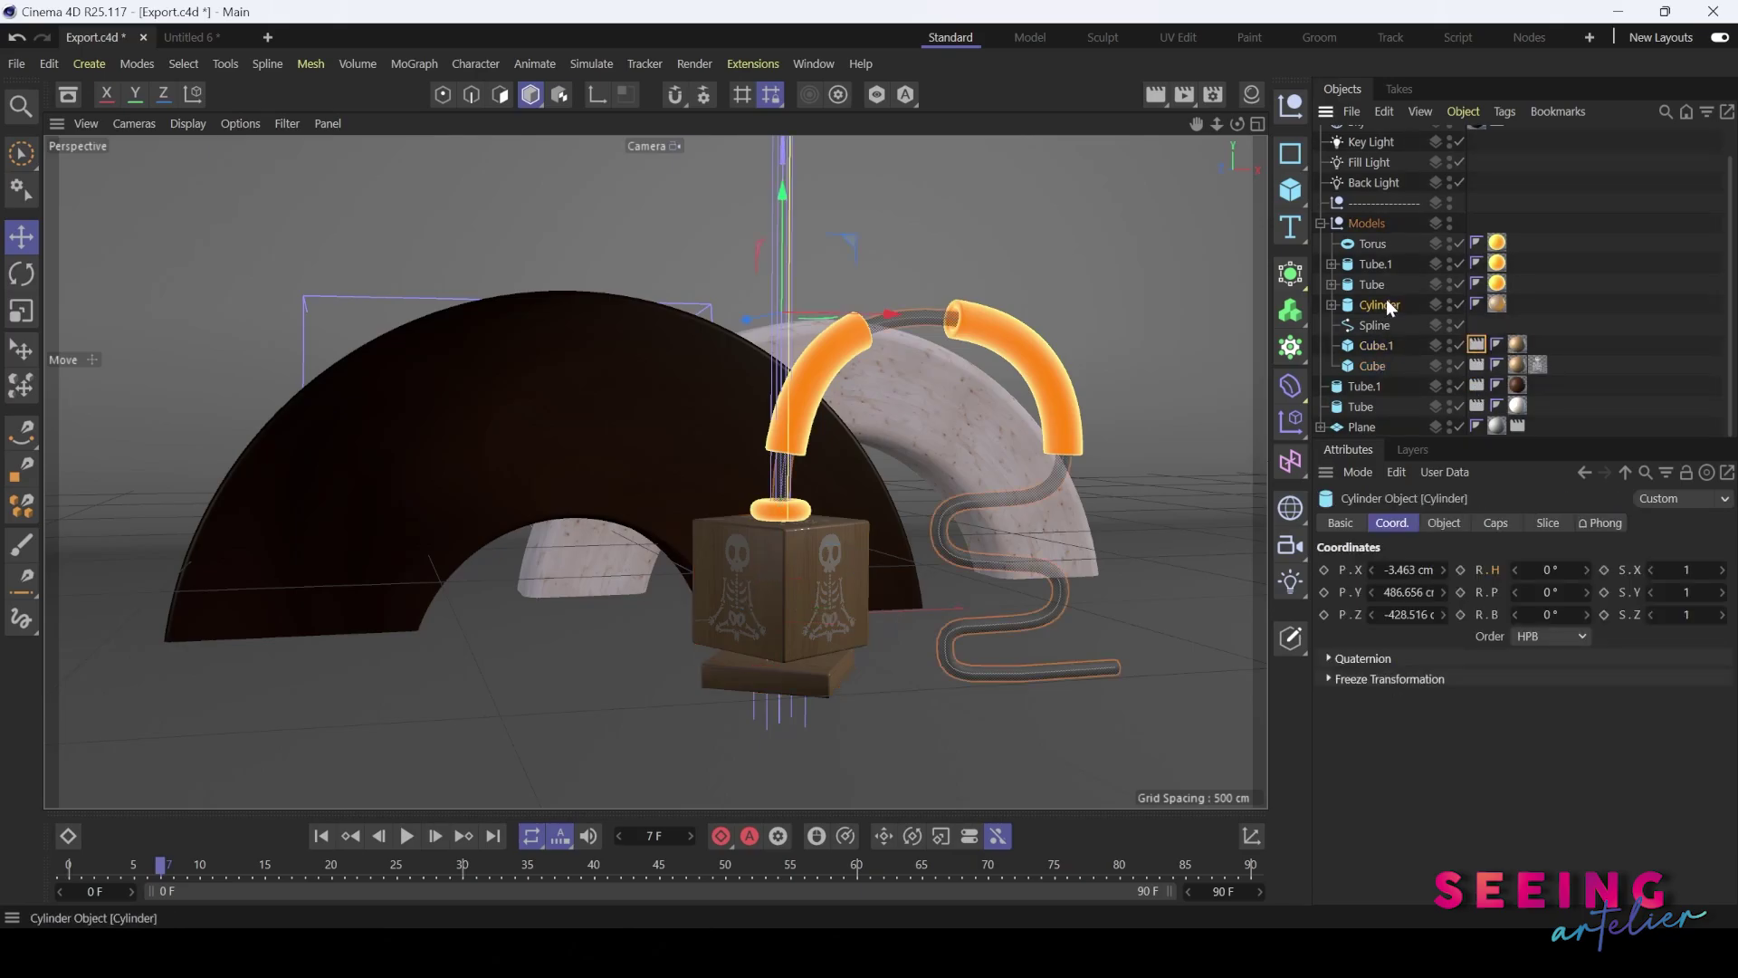
pyautogui.rightClick(1384, 303)
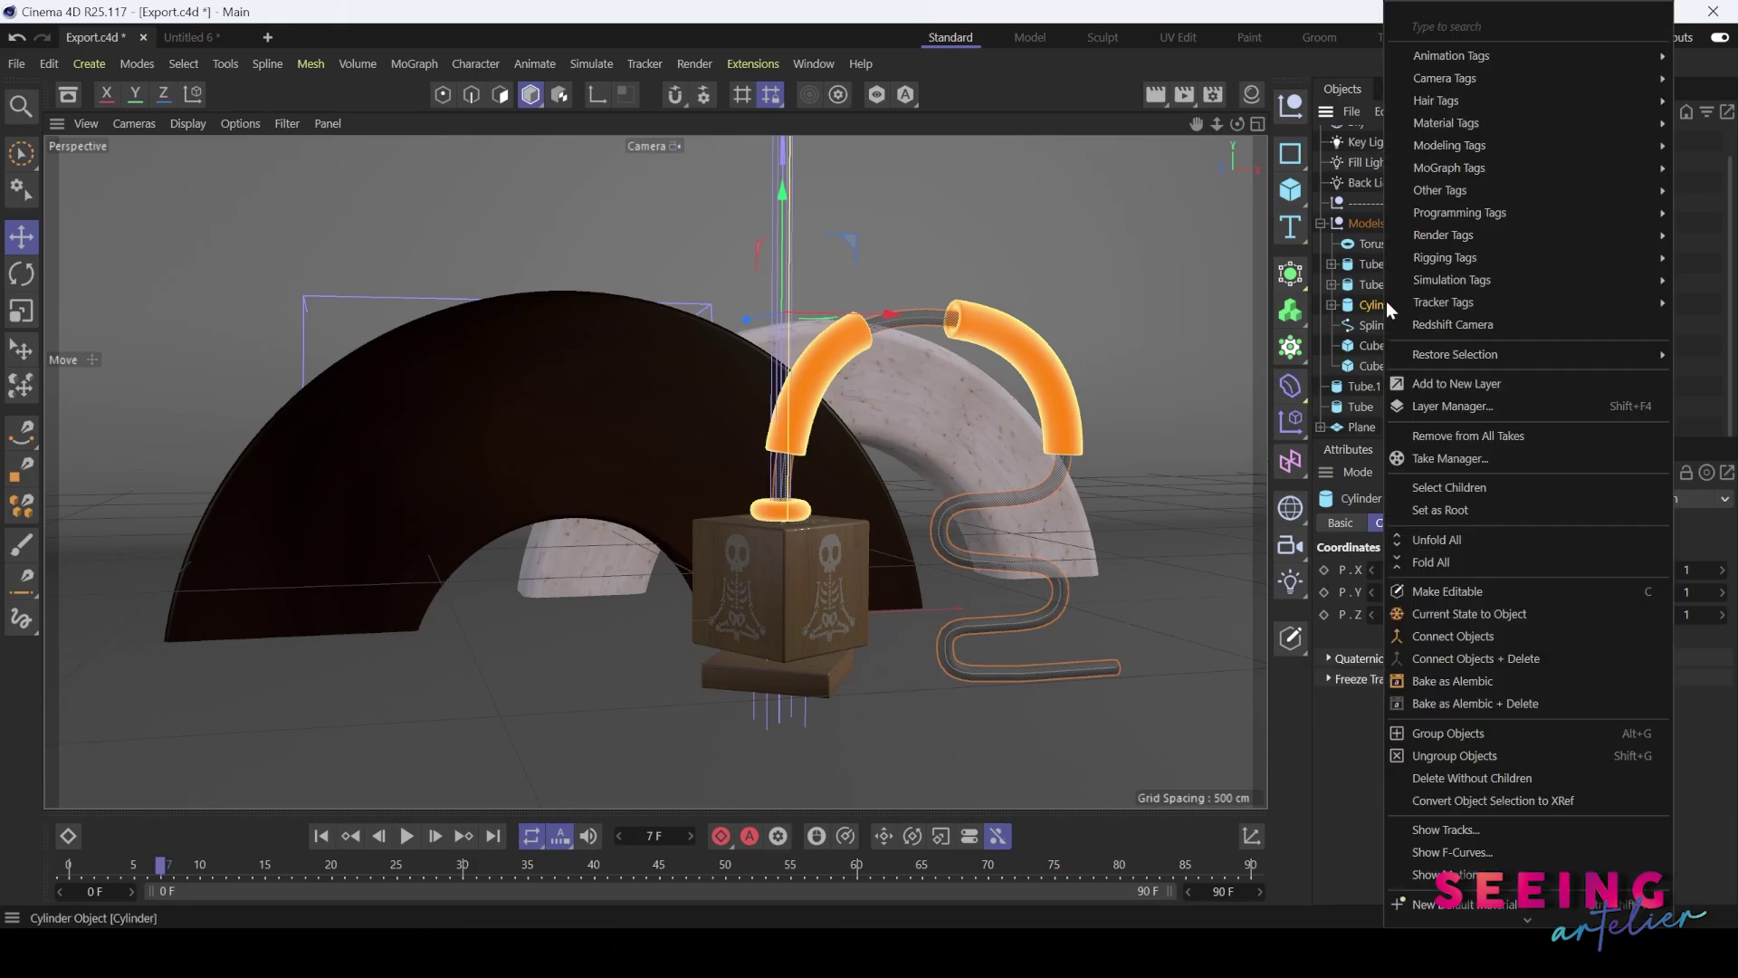
pyautogui.click(1374, 304)
pyautogui.rightClick(1375, 306)
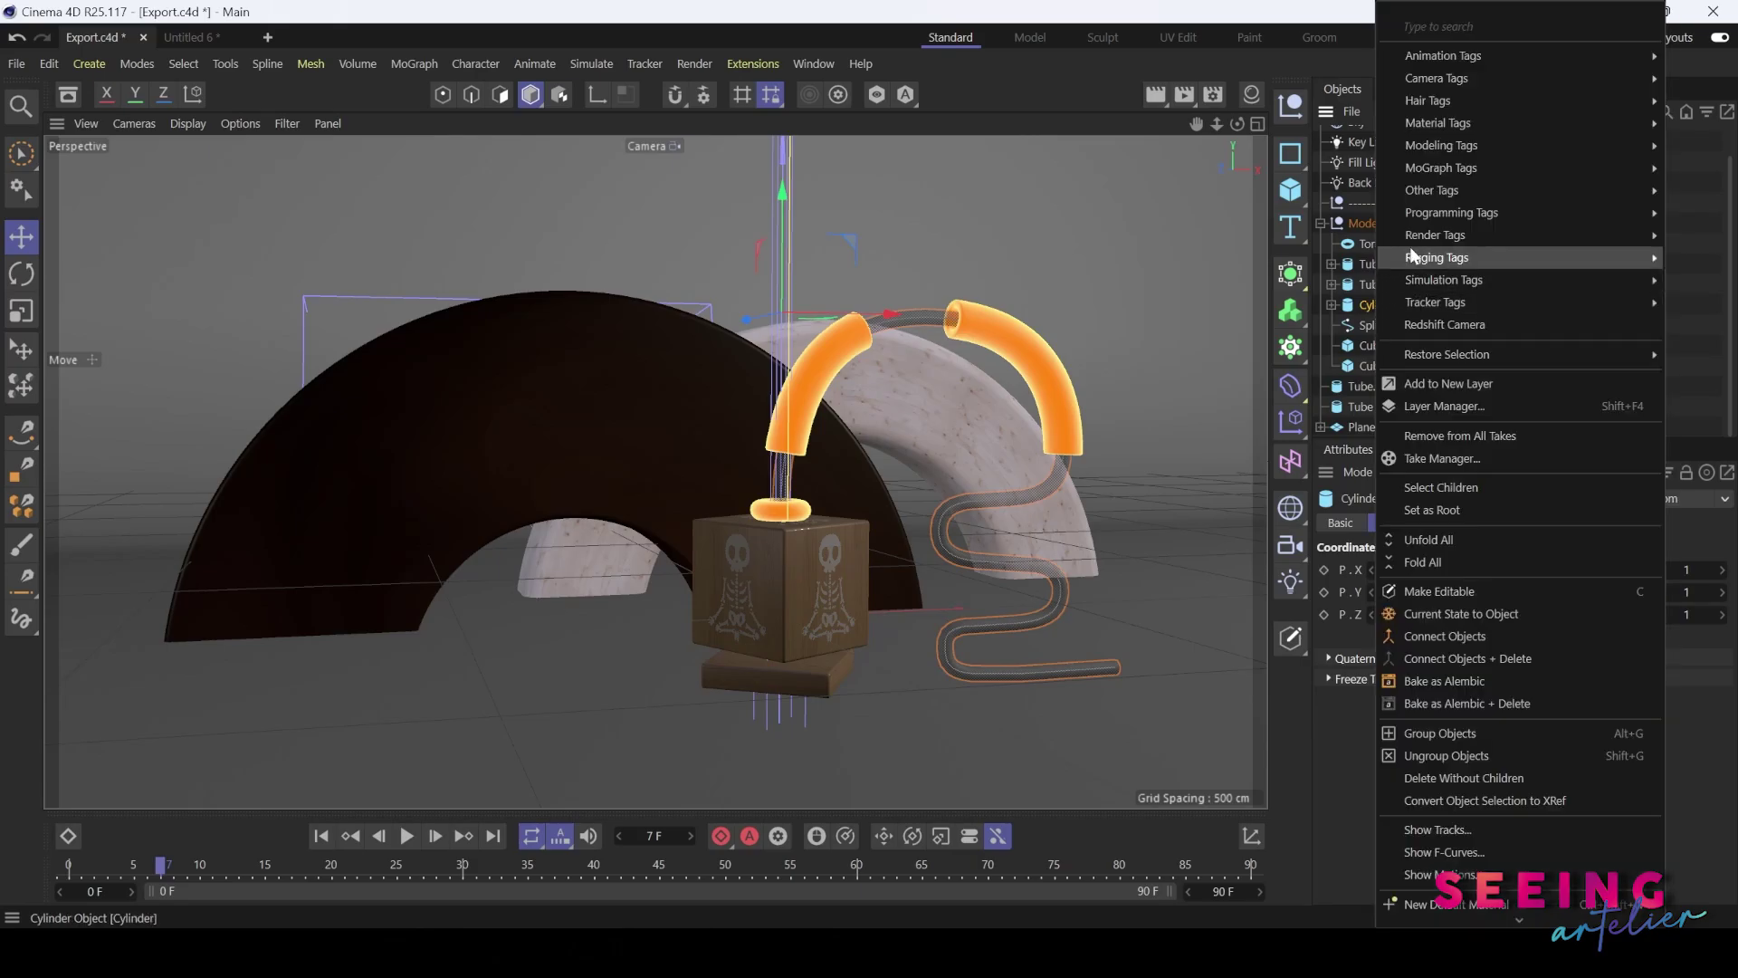
pyautogui.moveTo(1435, 235)
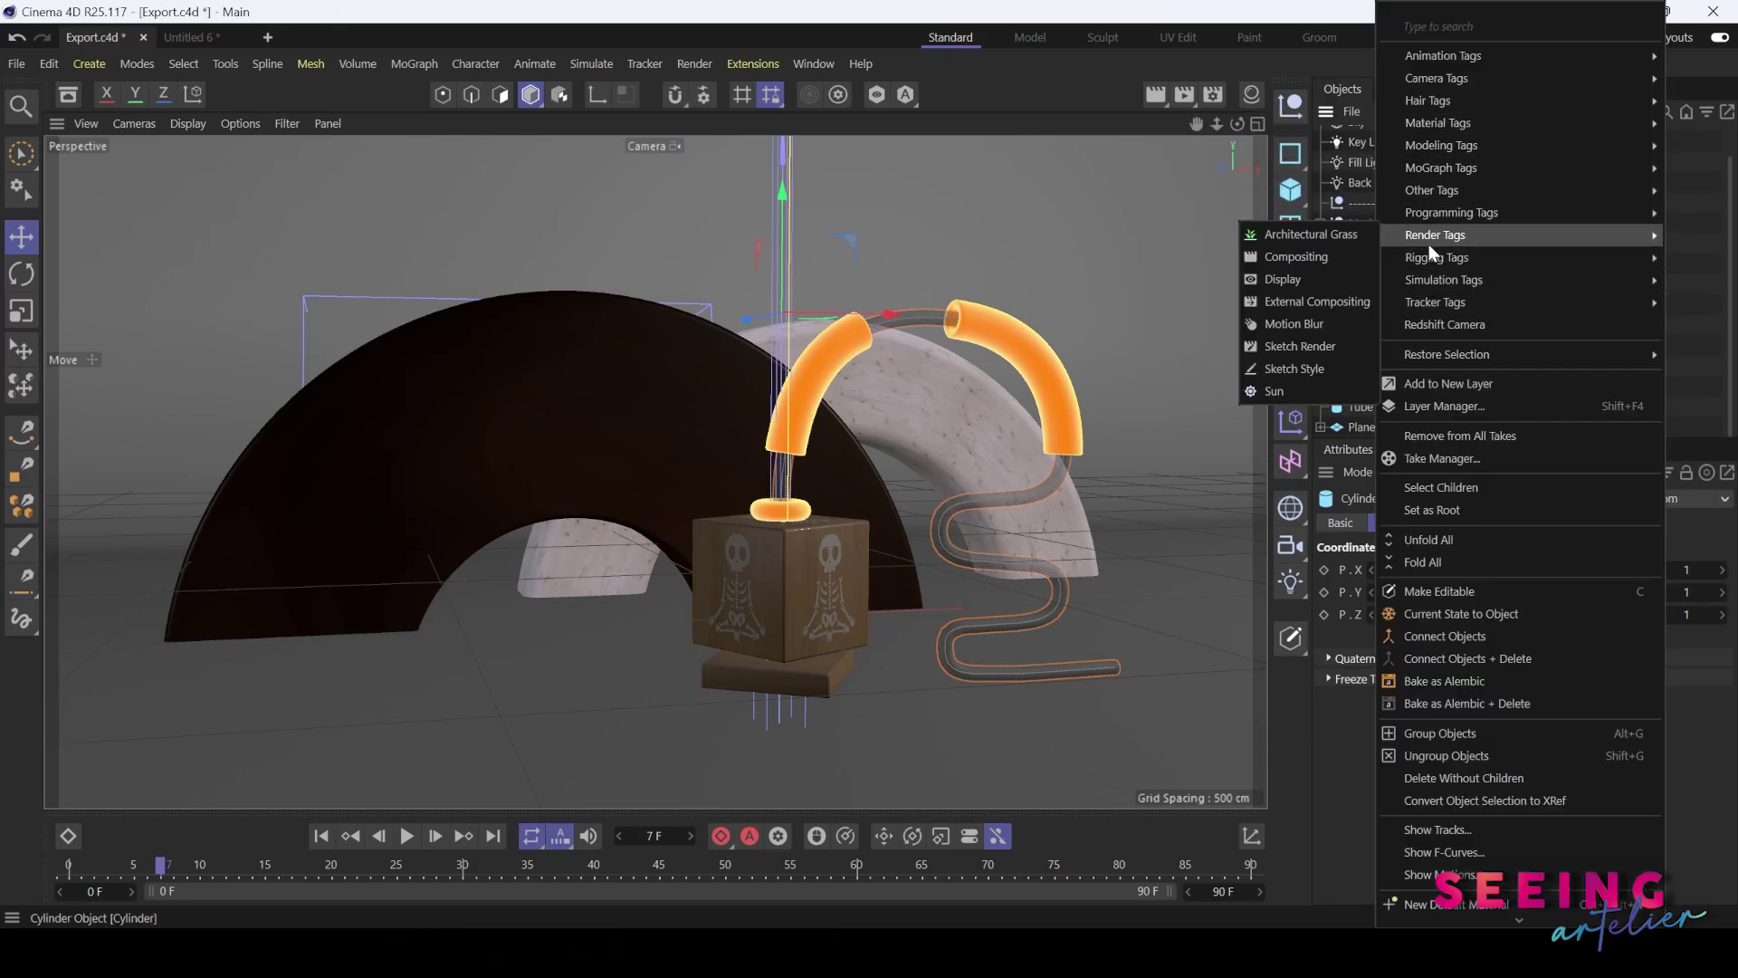
pyautogui.click(1323, 259)
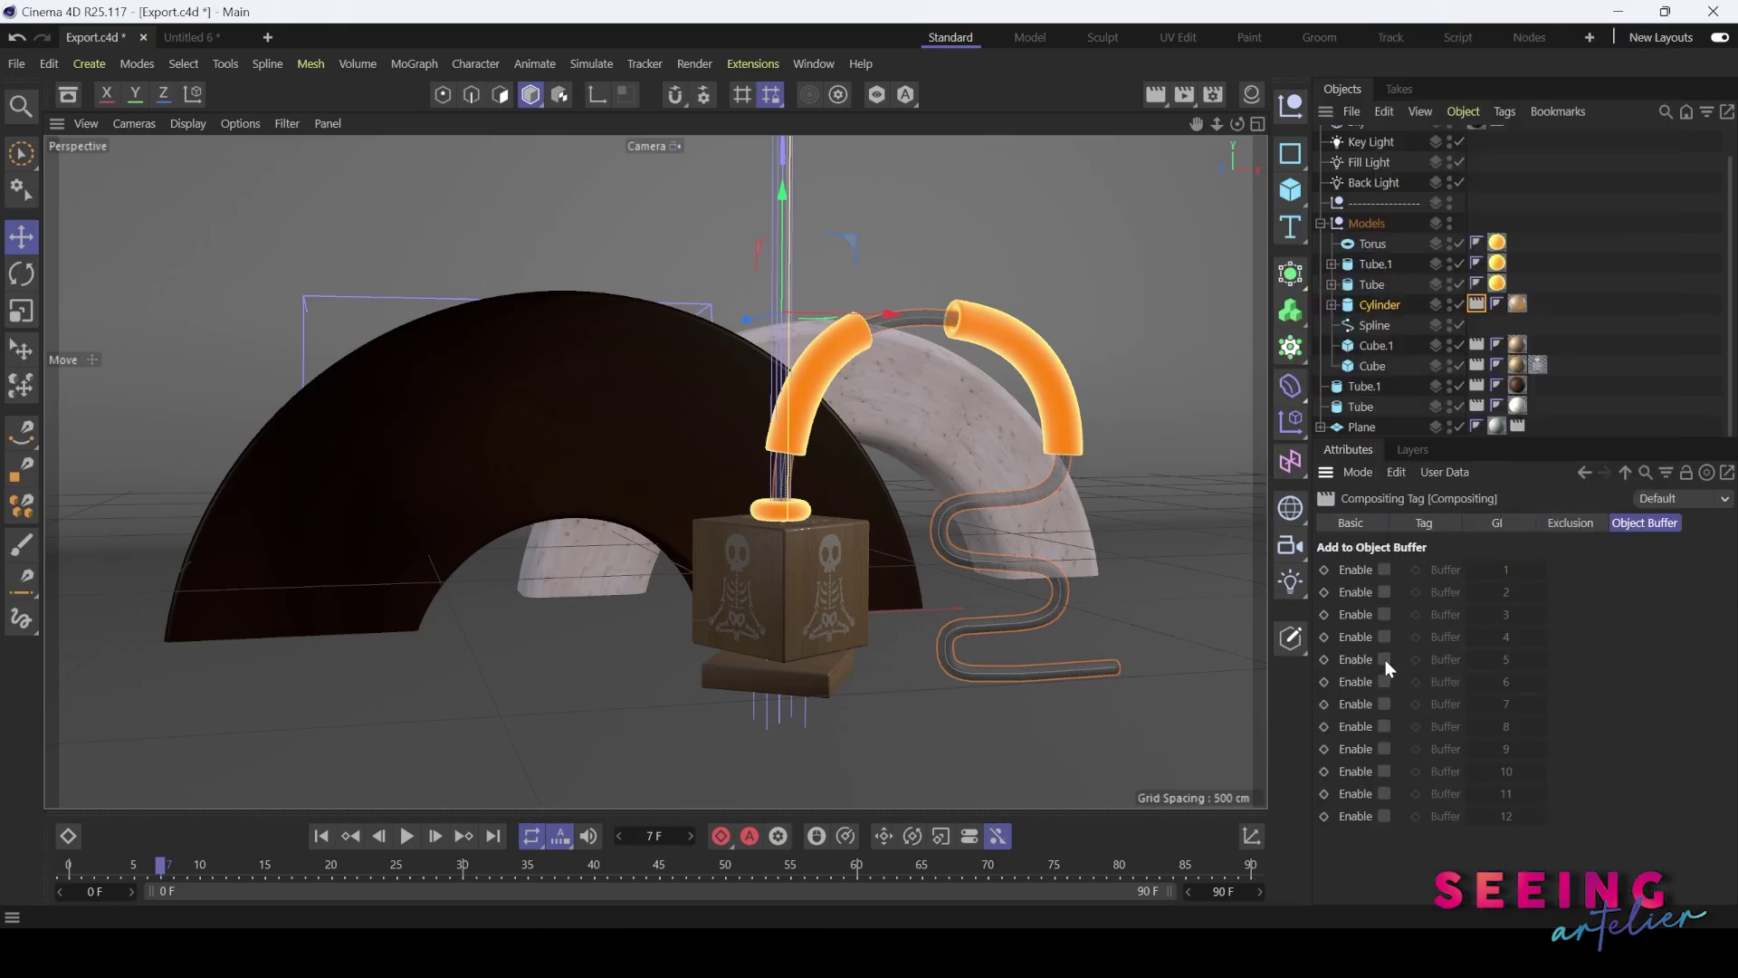
pyautogui.click(1384, 659)
# - Add Compositing tags to the Torus, Tube.1 and Tube in the Models group and enable object buffer 6 for all three
pyautogui.click(1382, 283)
pyautogui.keyDown('shift'); pyautogui.click(1372, 241); pyautogui.keyUp('shift')
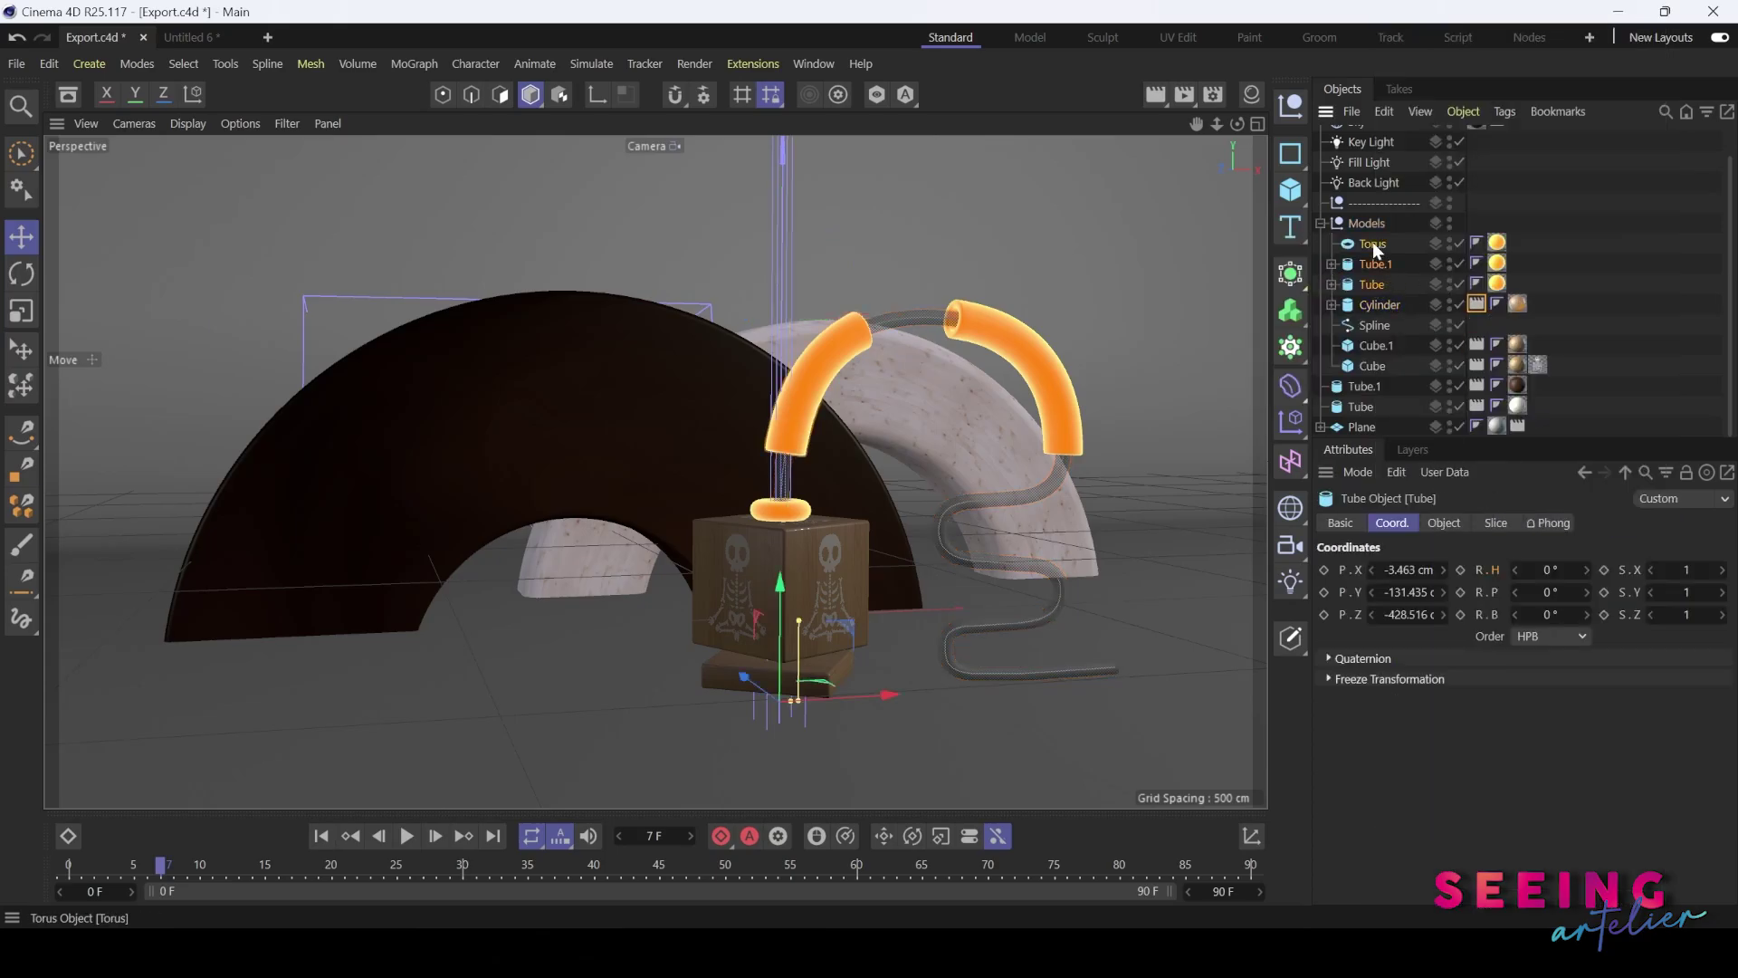
pyautogui.rightClick(1373, 244)
pyautogui.moveTo(1441, 122)
pyautogui.moveTo(1439, 234)
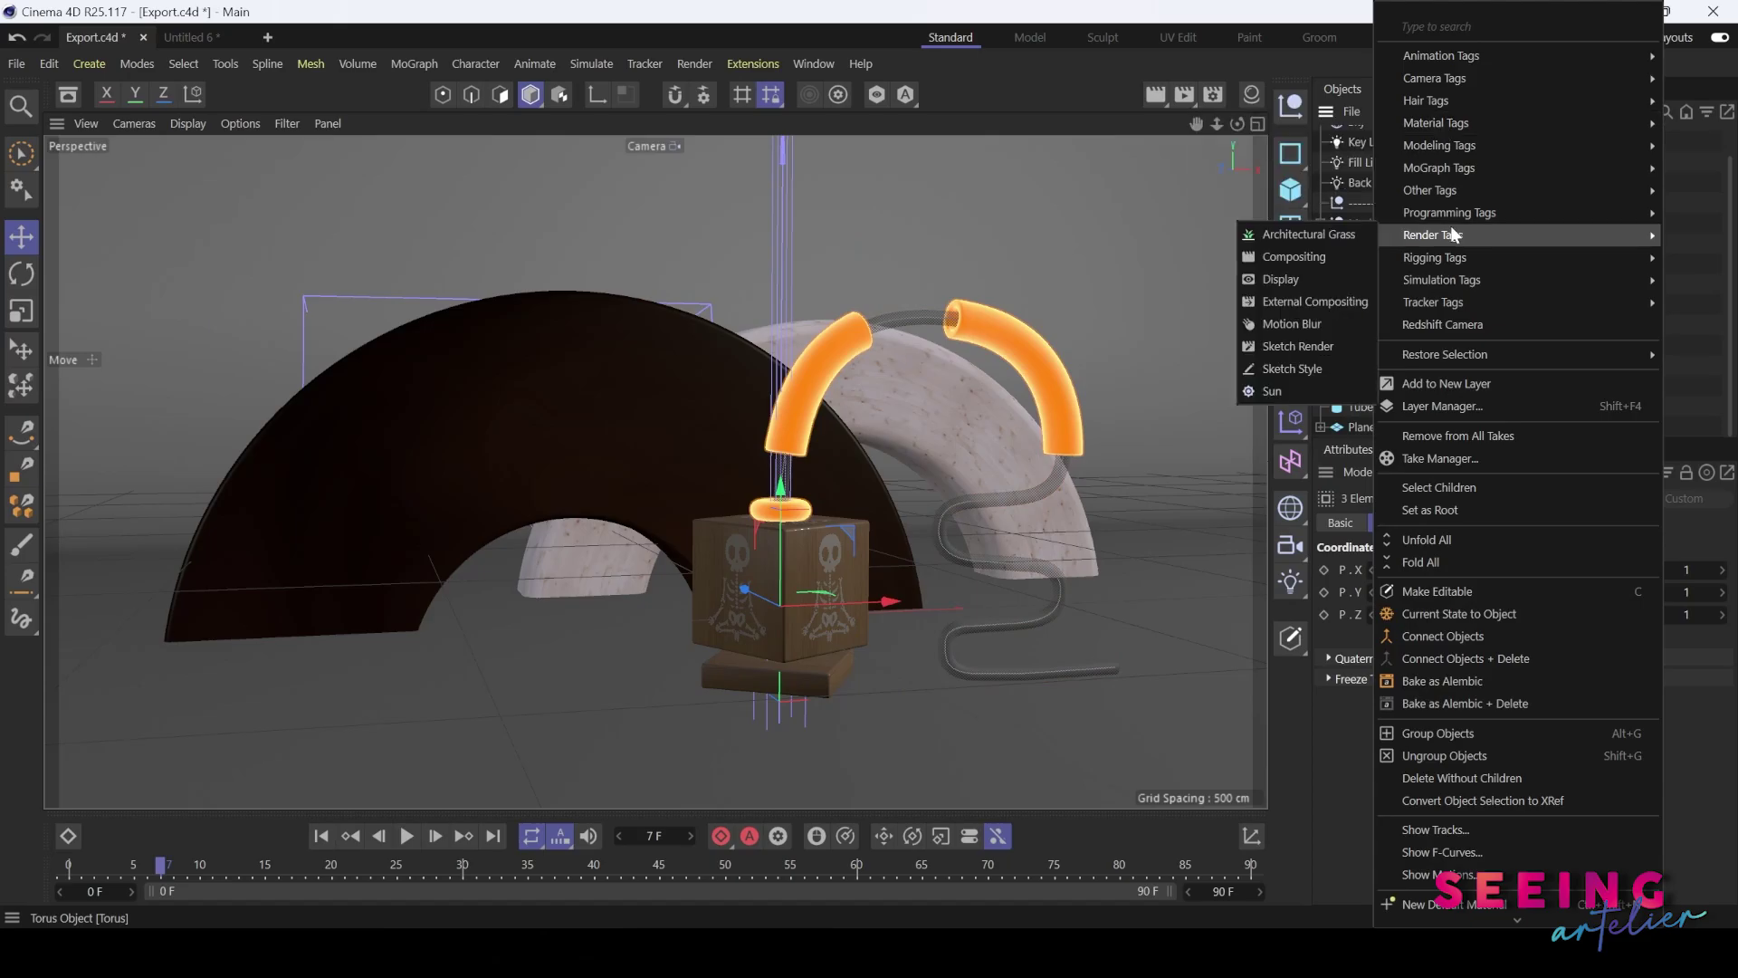
pyautogui.click(1327, 255)
pyautogui.click(1383, 678)
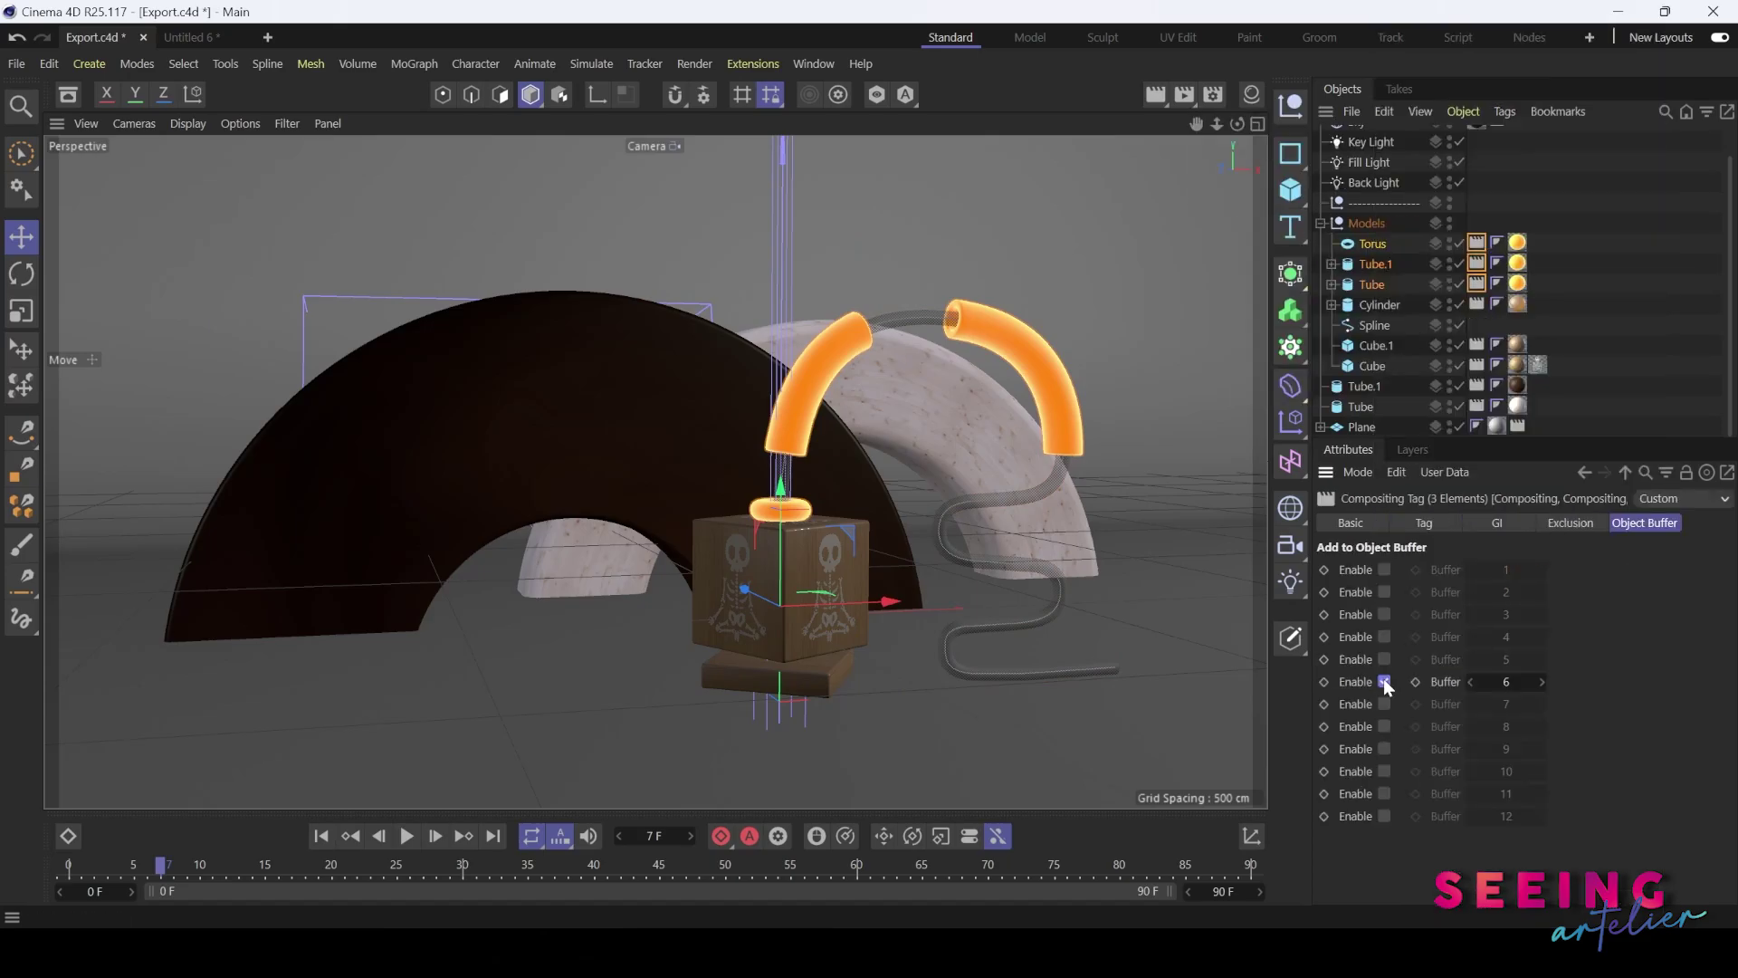
# - Review the object buffer assignment in each object's Compositing tag, from the Plane up to the Torus
pyautogui.click(1476, 304)
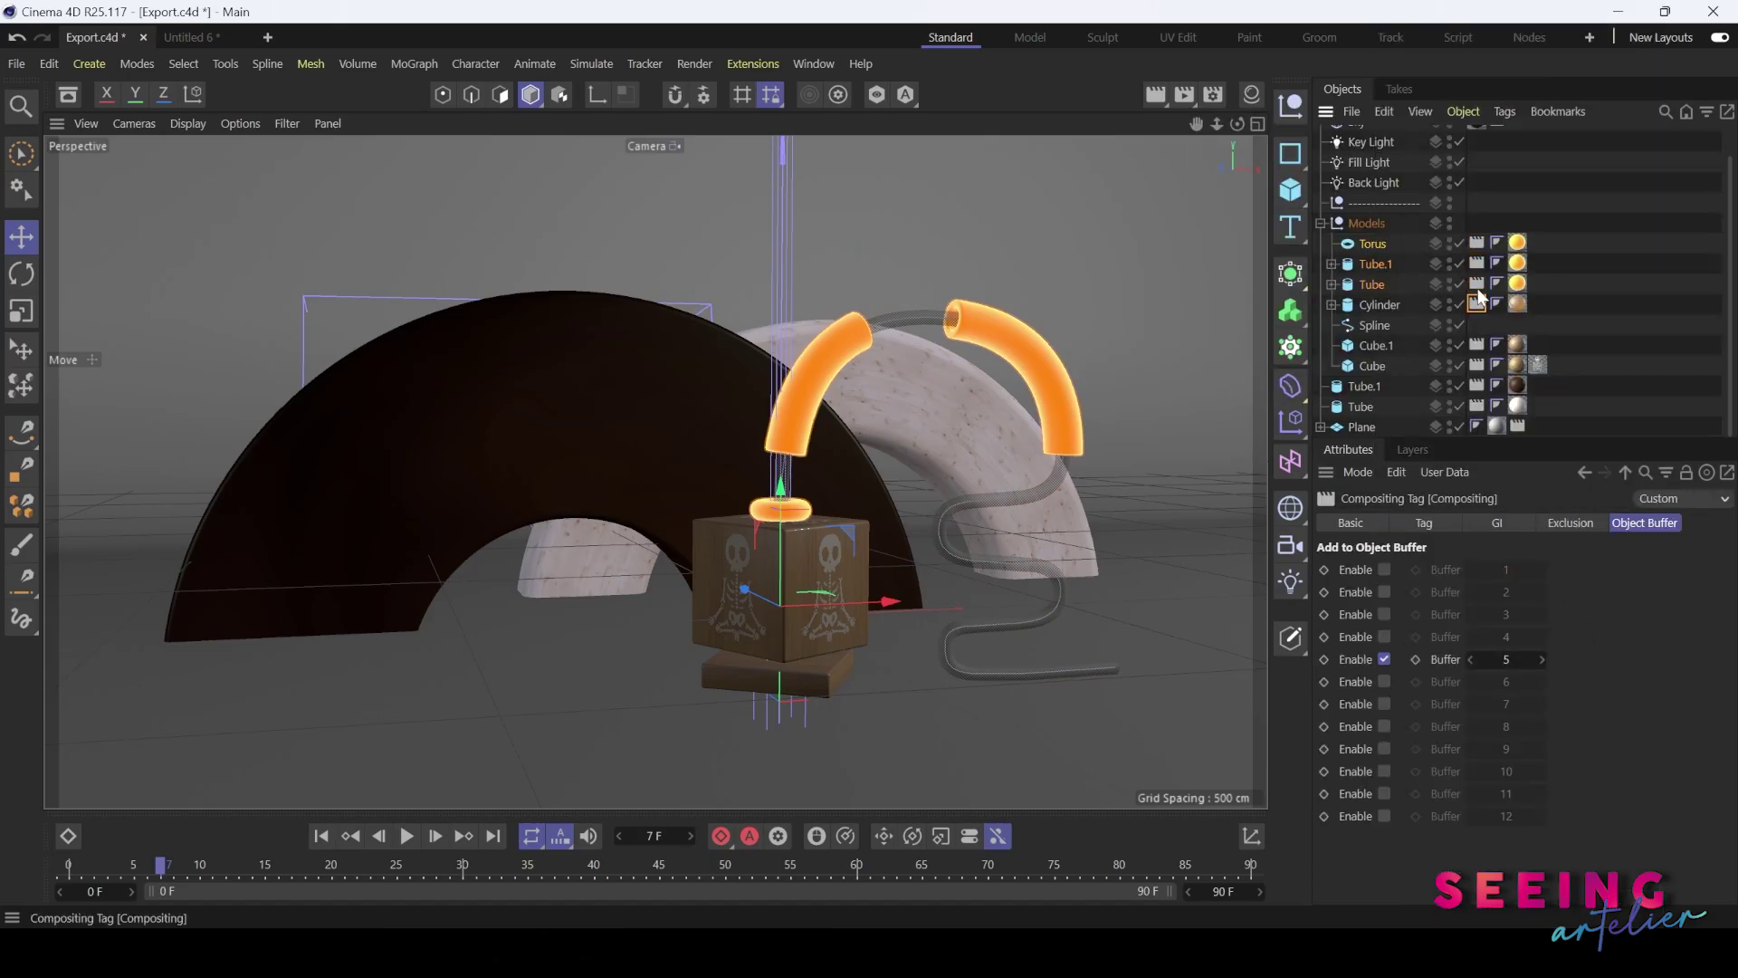
pyautogui.click(1476, 283)
pyautogui.click(1477, 244)
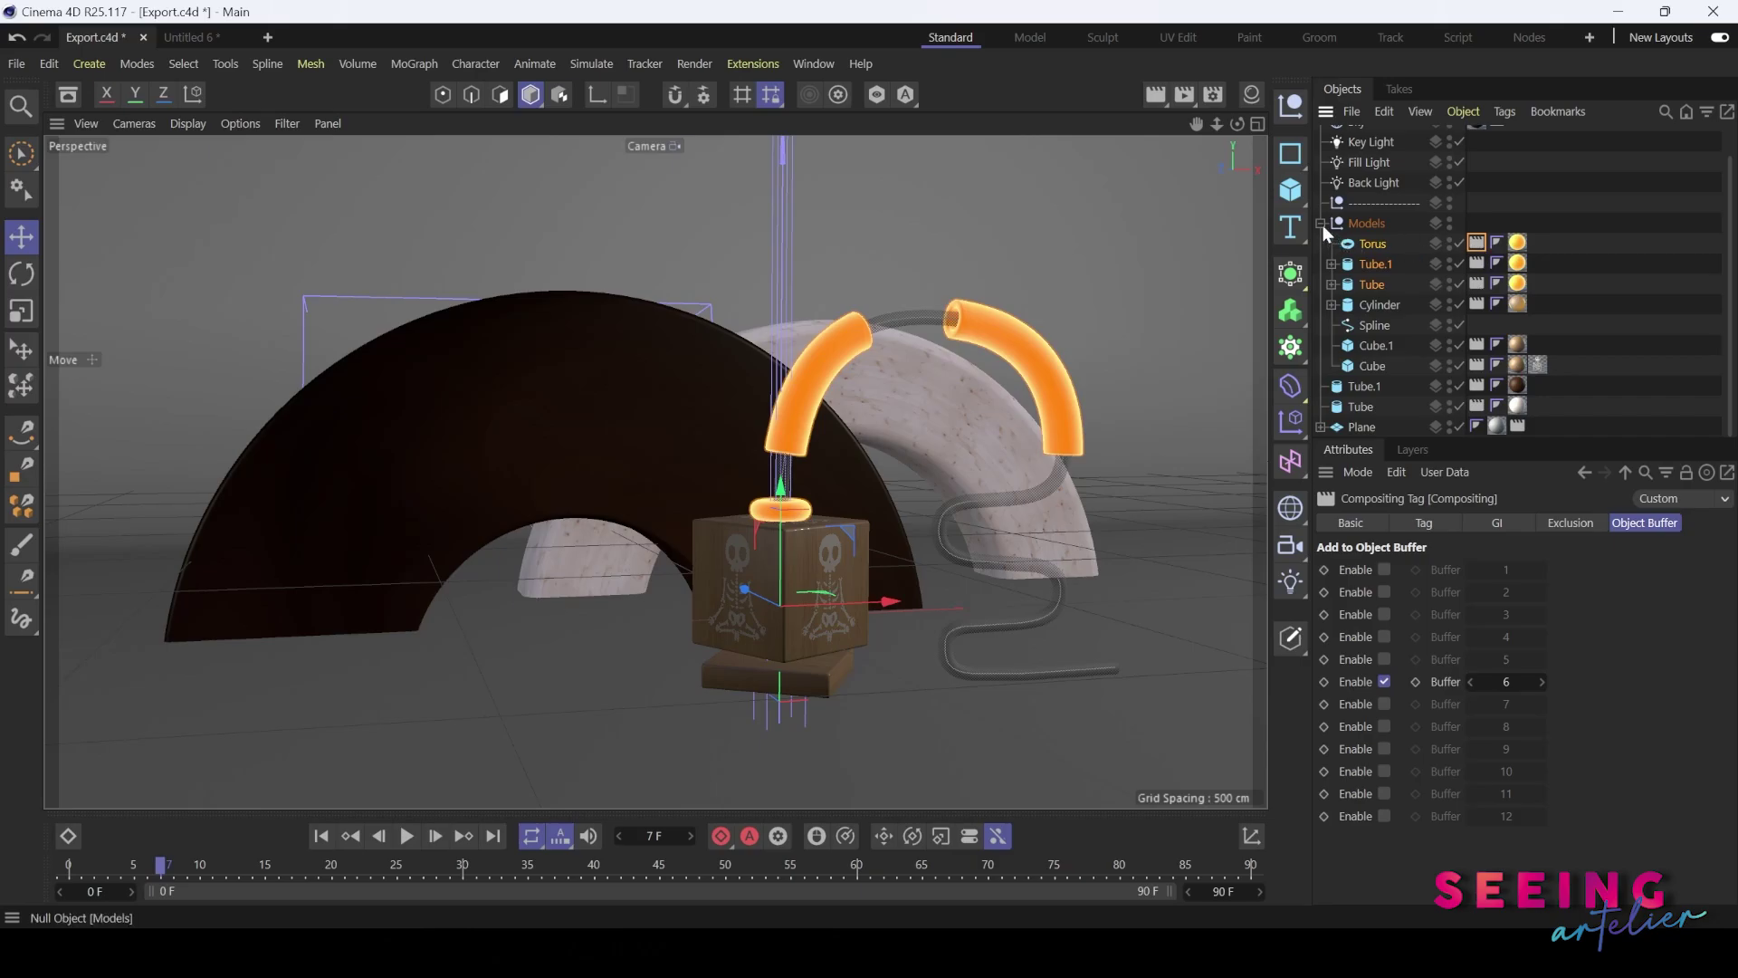
pyautogui.click(1521, 426)
pyautogui.click(1475, 405)
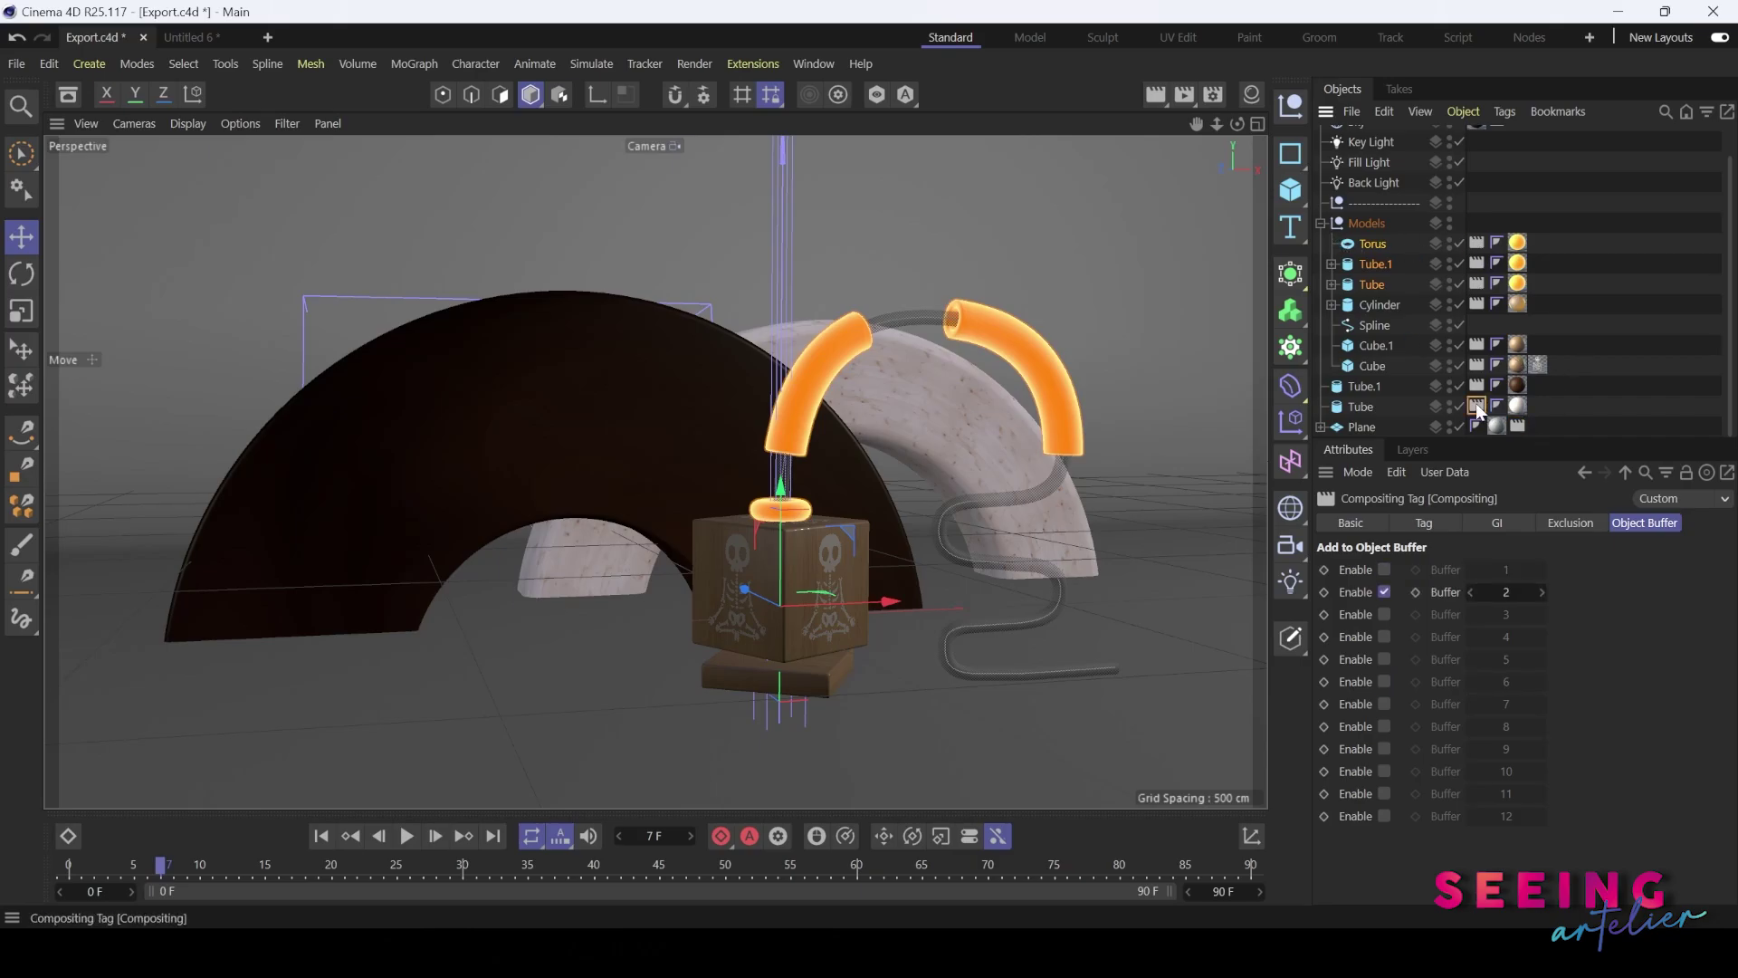
pyautogui.click(1476, 386)
pyautogui.click(1478, 366)
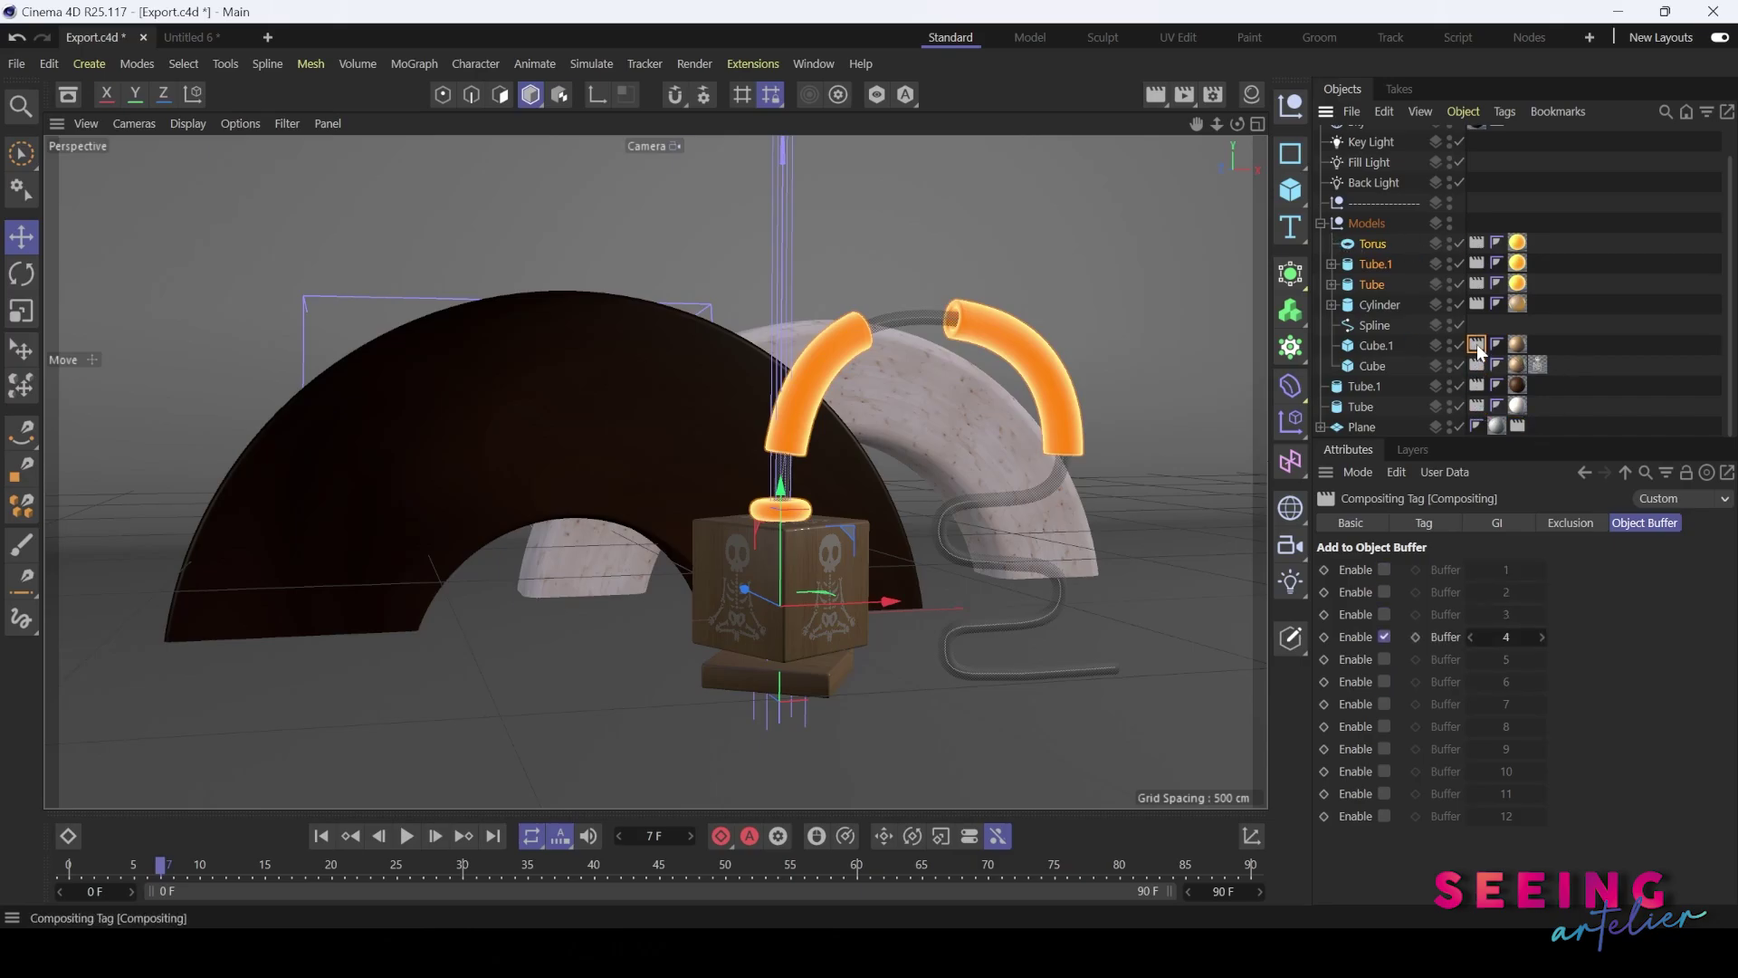
pyautogui.click(1477, 304)
pyautogui.click(1477, 264)
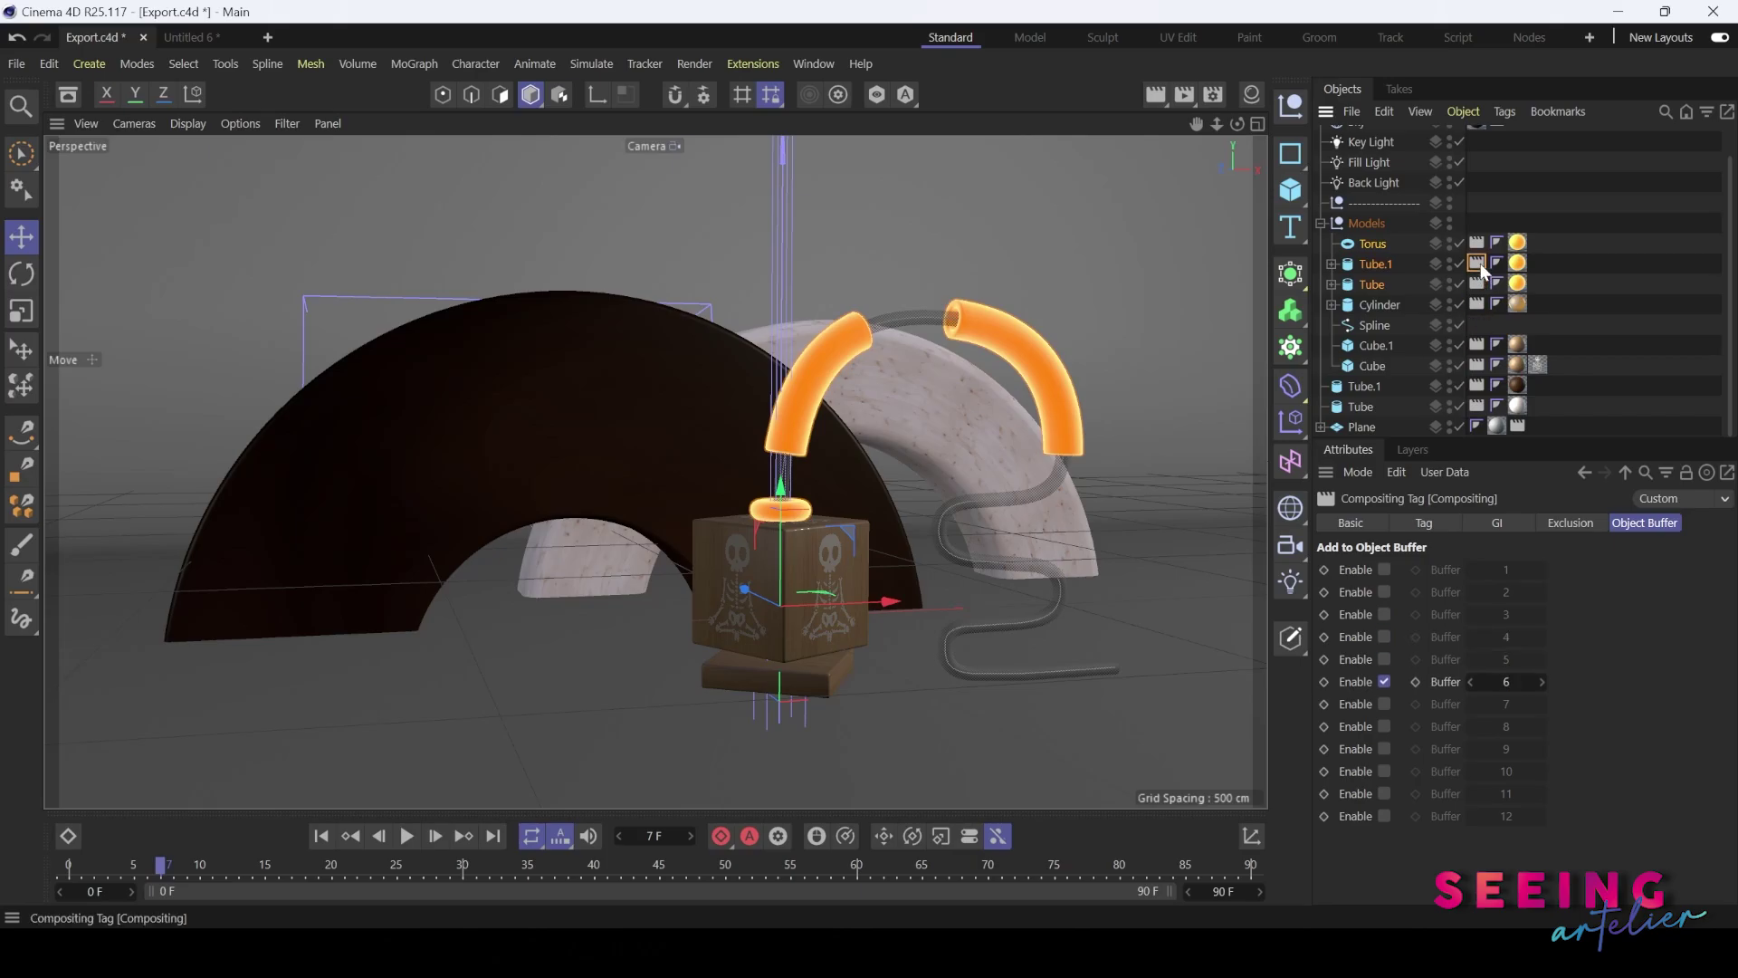
pyautogui.scroll(1, 1515, 194)
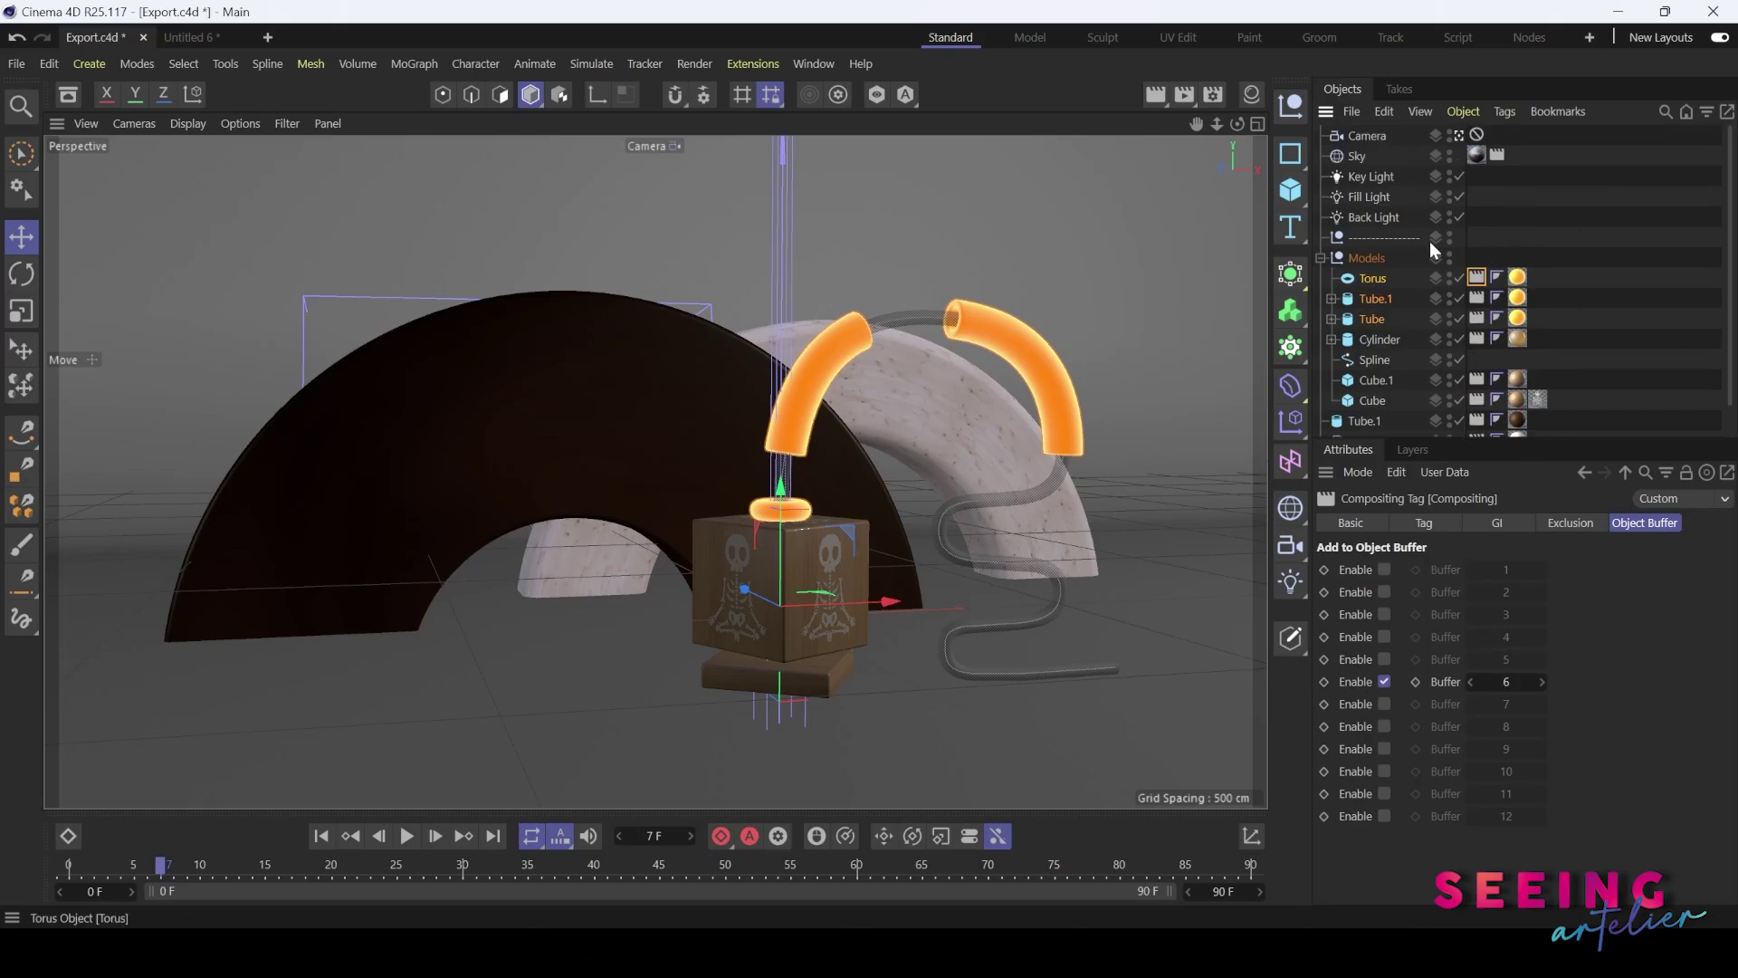
# - Add an Object Buffer pass with Group ID 1 to the multi-pass render settings
pyautogui.click(1211, 95)
pyautogui.moveTo(1007, 248); pyautogui.dragTo(1335, 163)
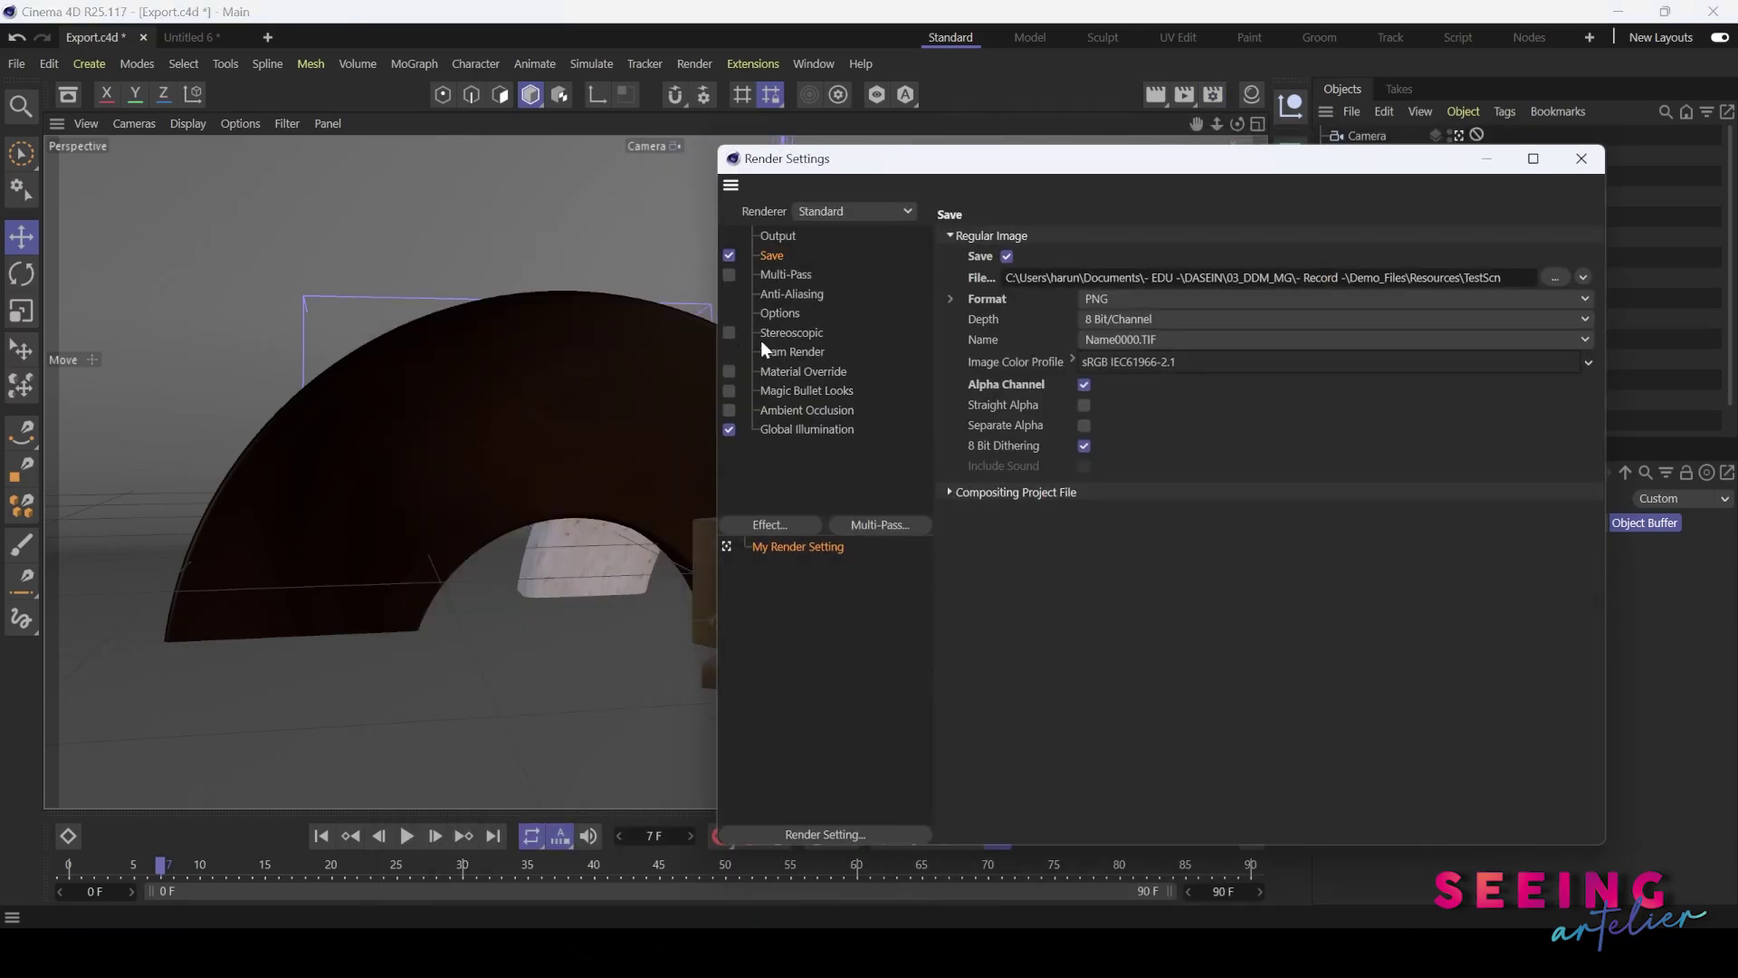
pyautogui.click(872, 525)
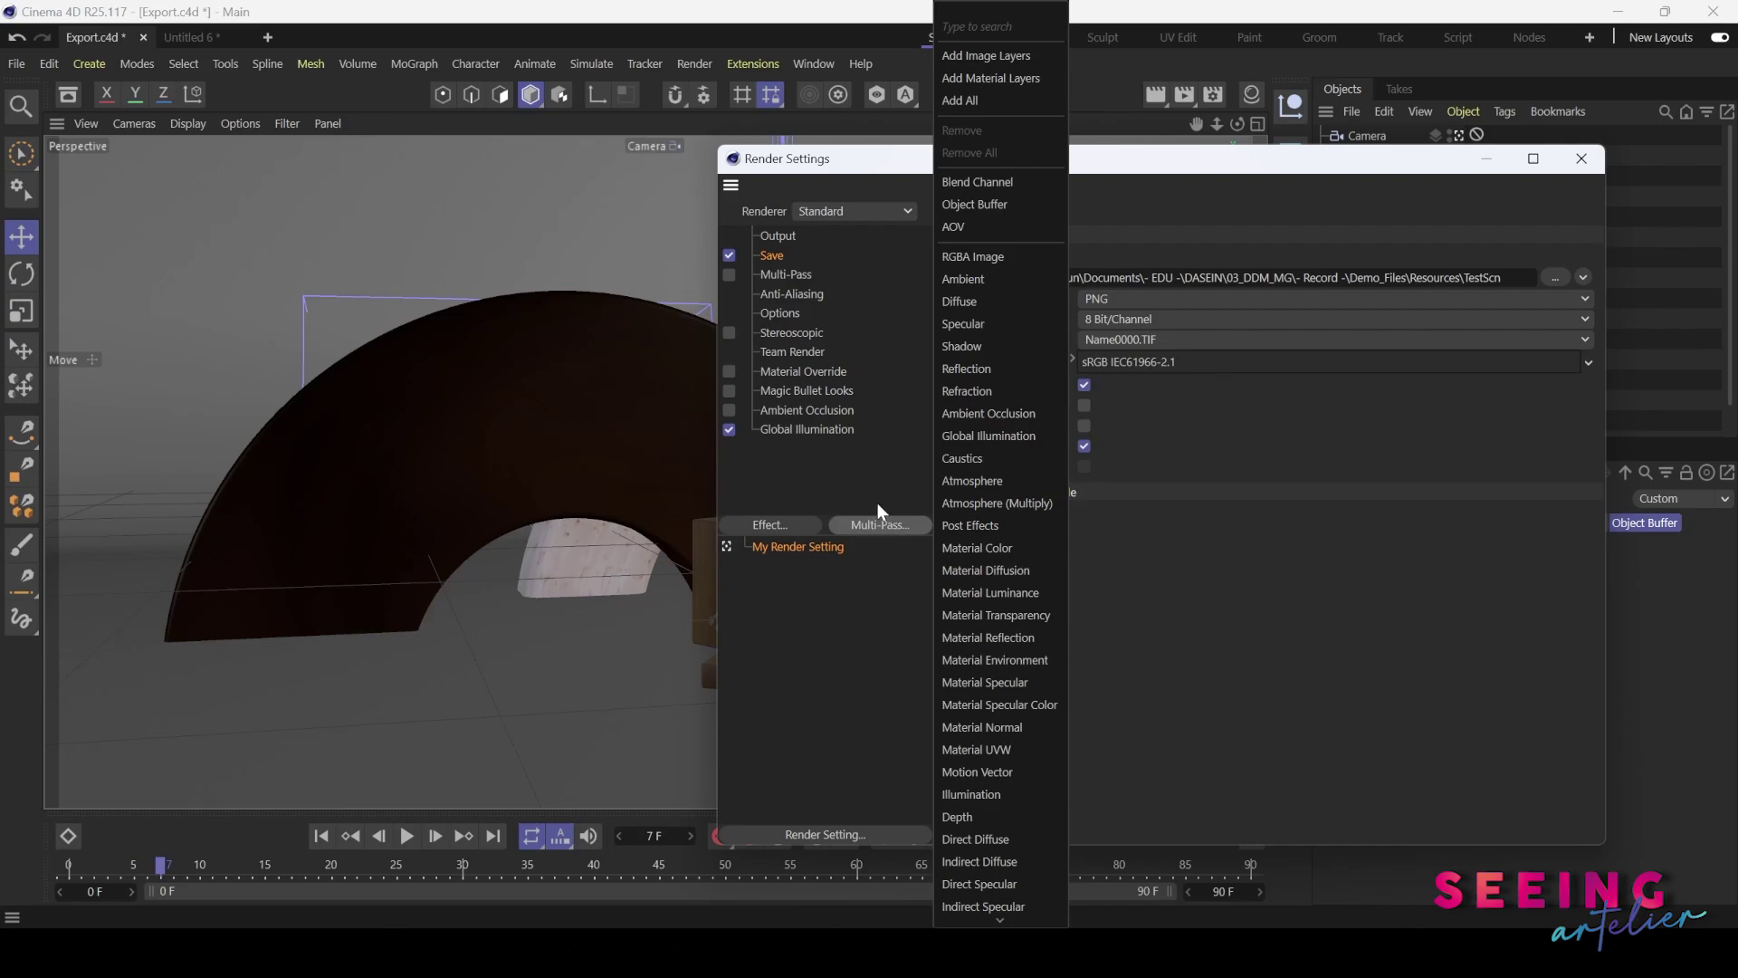
pyautogui.click(1001, 204)
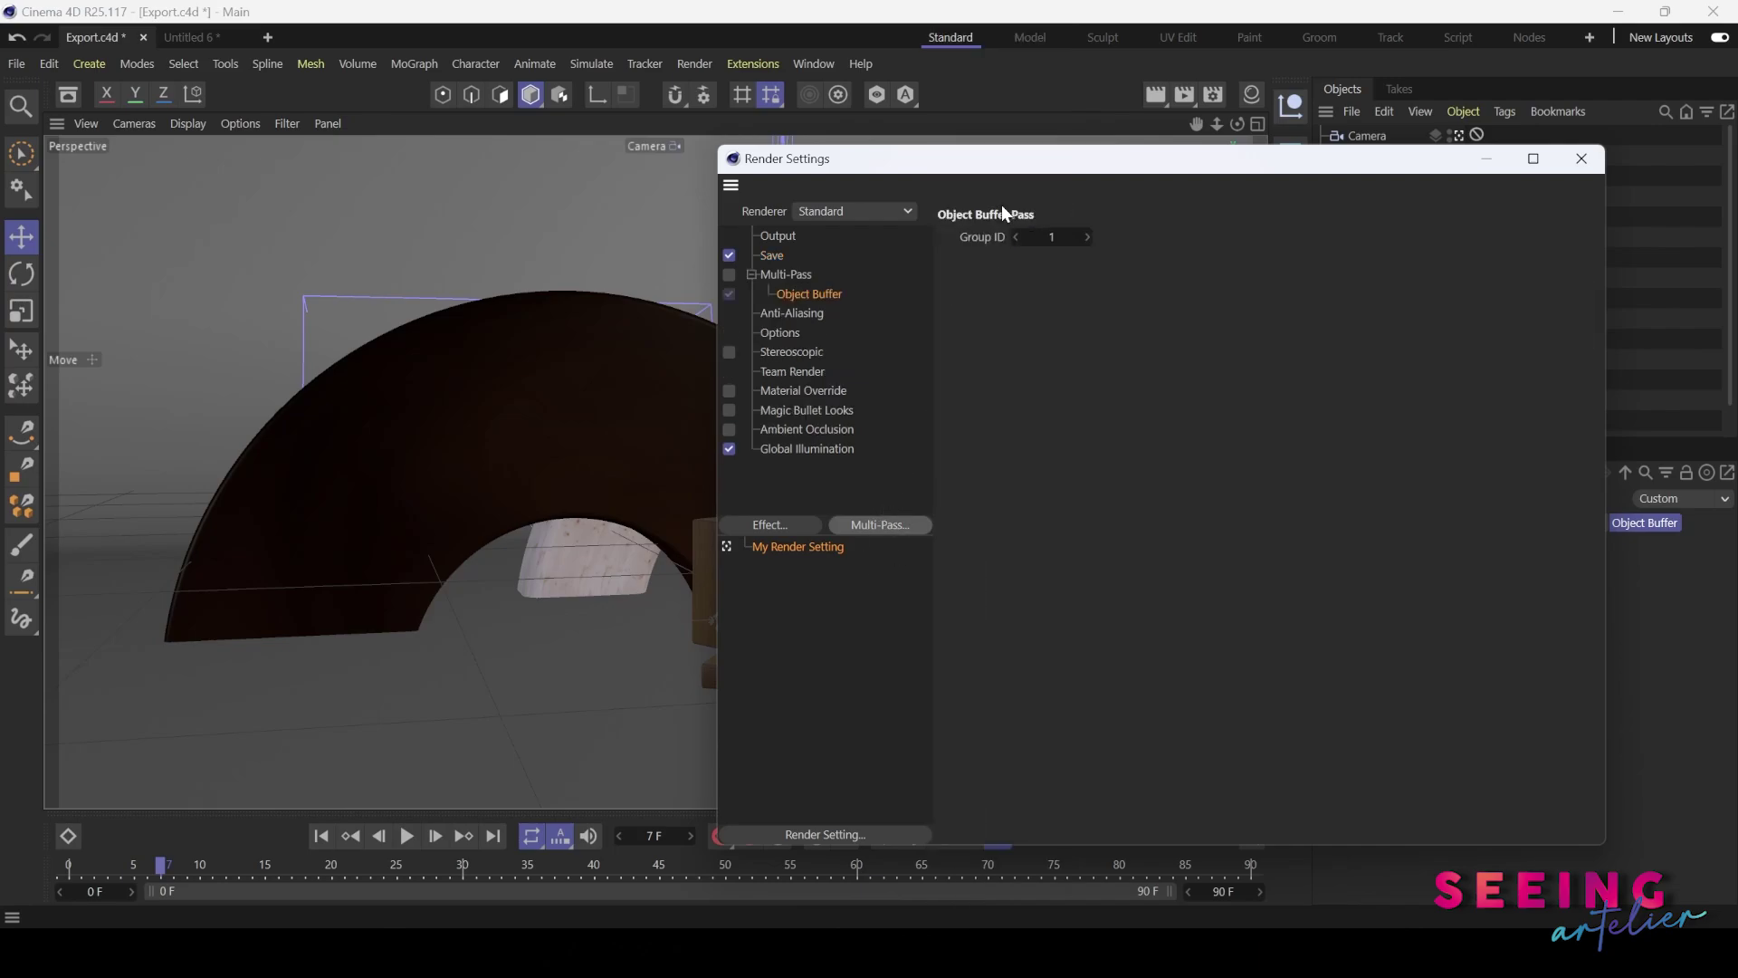
# - Enable multi-pass rendering and add four more Object Buffer passes to the render settings
pyautogui.click(729, 276)
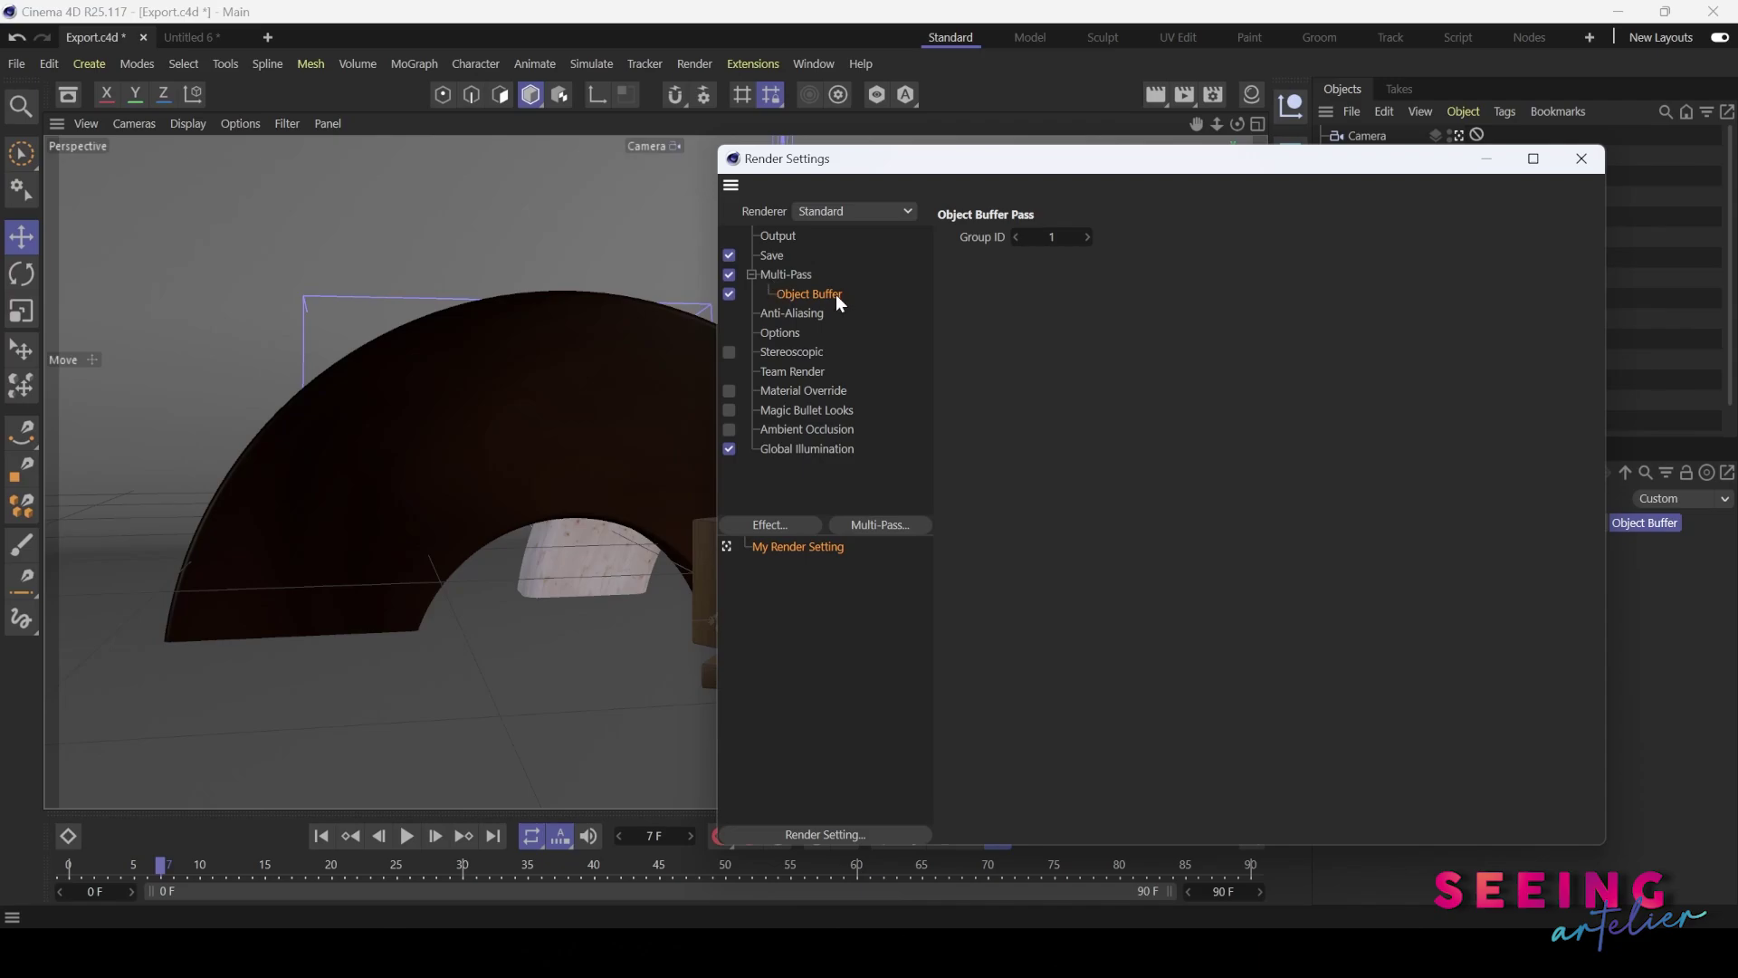
pyautogui.click(891, 528)
pyautogui.click(984, 207)
pyautogui.click(892, 525)
pyautogui.click(985, 205)
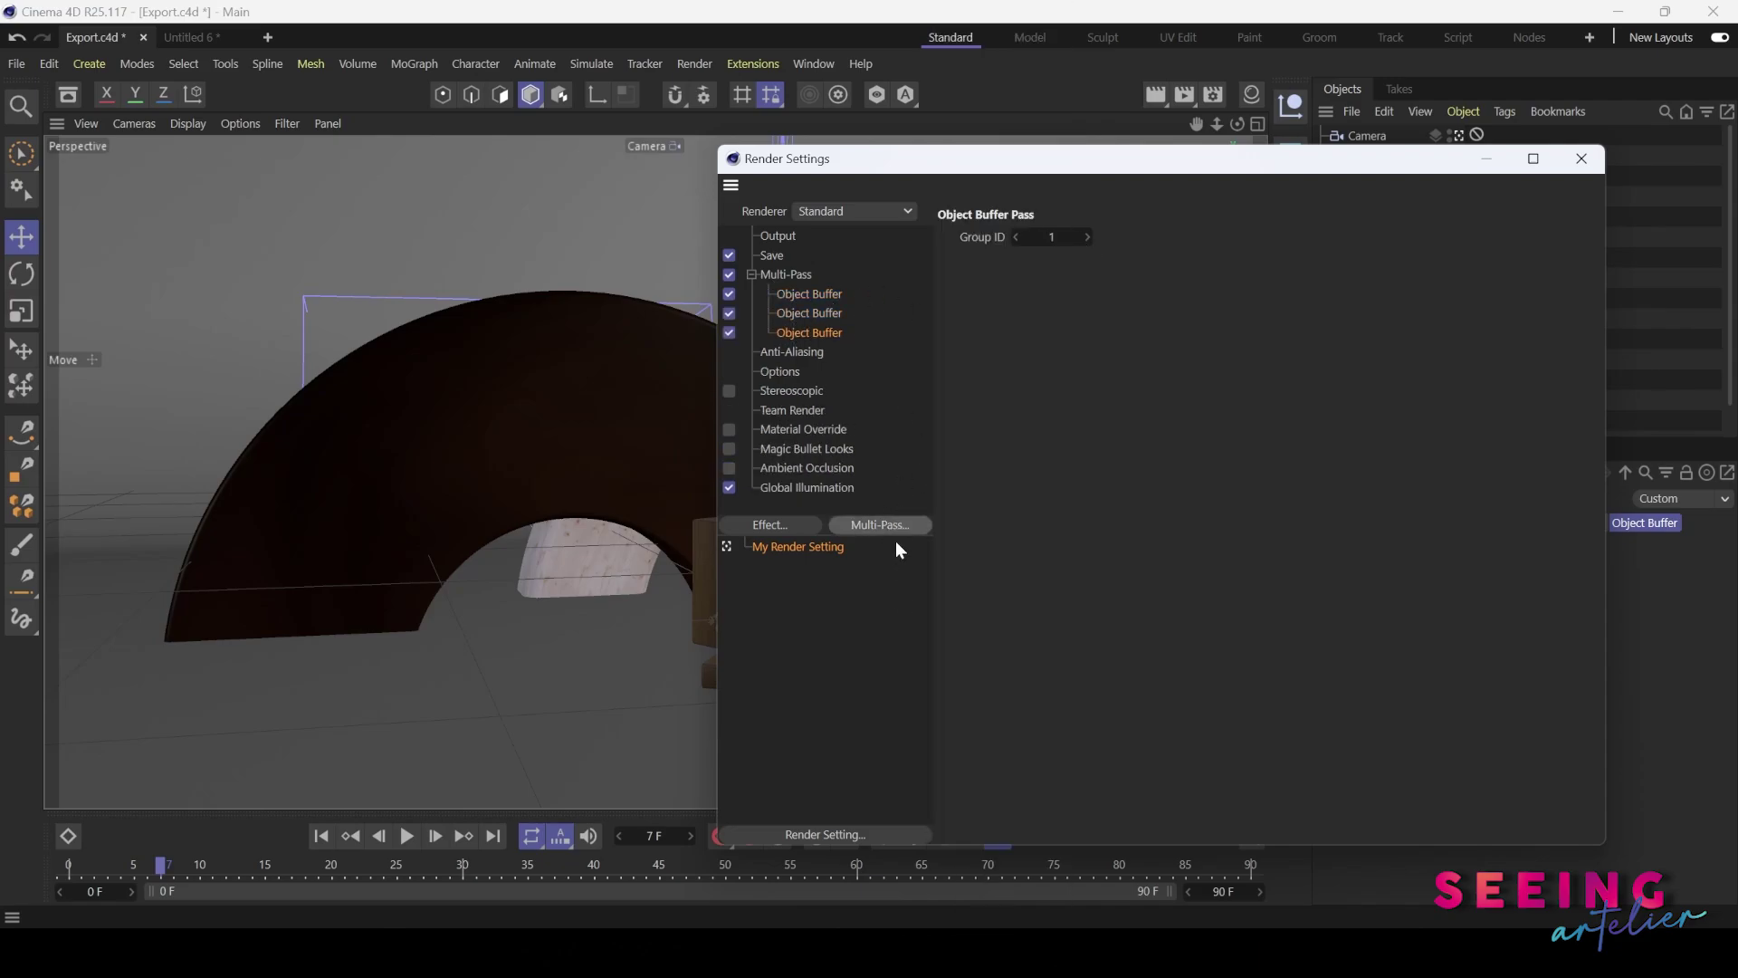
pyautogui.click(892, 528)
pyautogui.click(985, 205)
pyautogui.click(881, 528)
pyautogui.click(984, 204)
# - Set the Group IDs of the second, third and fourth Object Buffer passes to 2, 3 and 4
pyautogui.click(839, 296)
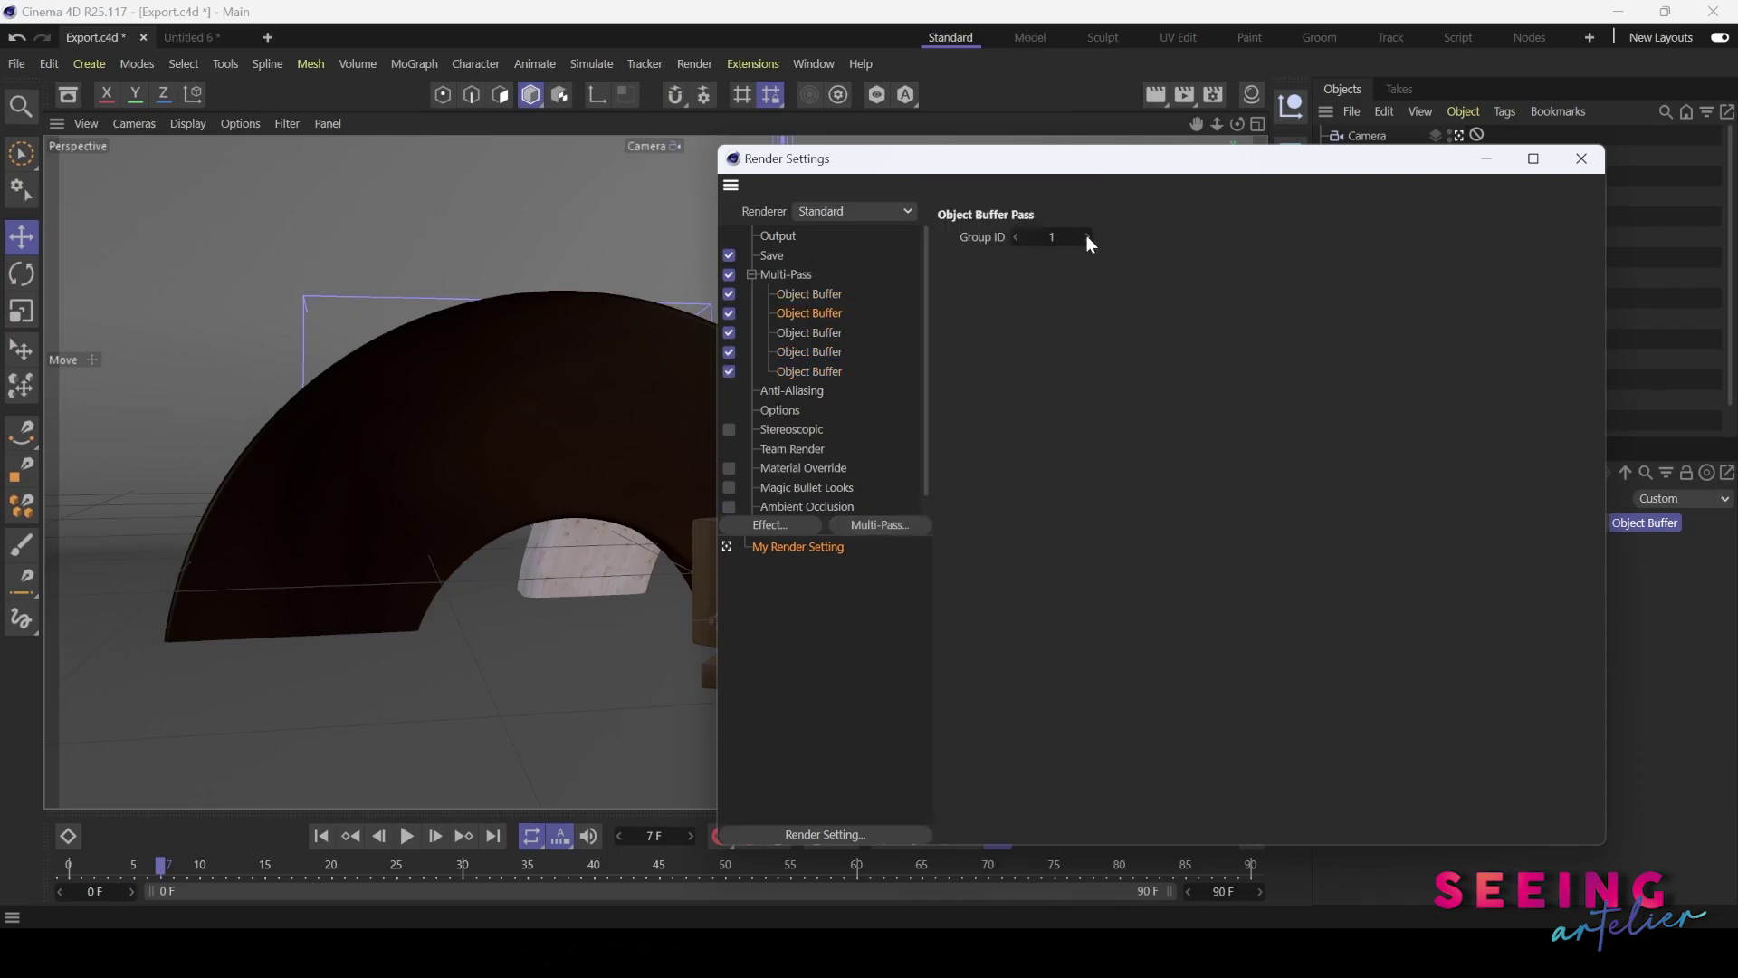
pyautogui.click(1086, 237)
pyautogui.click(819, 334)
pyautogui.click(1086, 237)
pyautogui.click(1086, 237)
pyautogui.click(831, 354)
pyautogui.doubleClick(1055, 237)
pyautogui.write('4')
# - Add a sixth Object Buffer pass and set its Group ID to 6
pyautogui.click(879, 525)
pyautogui.click(1023, 240)
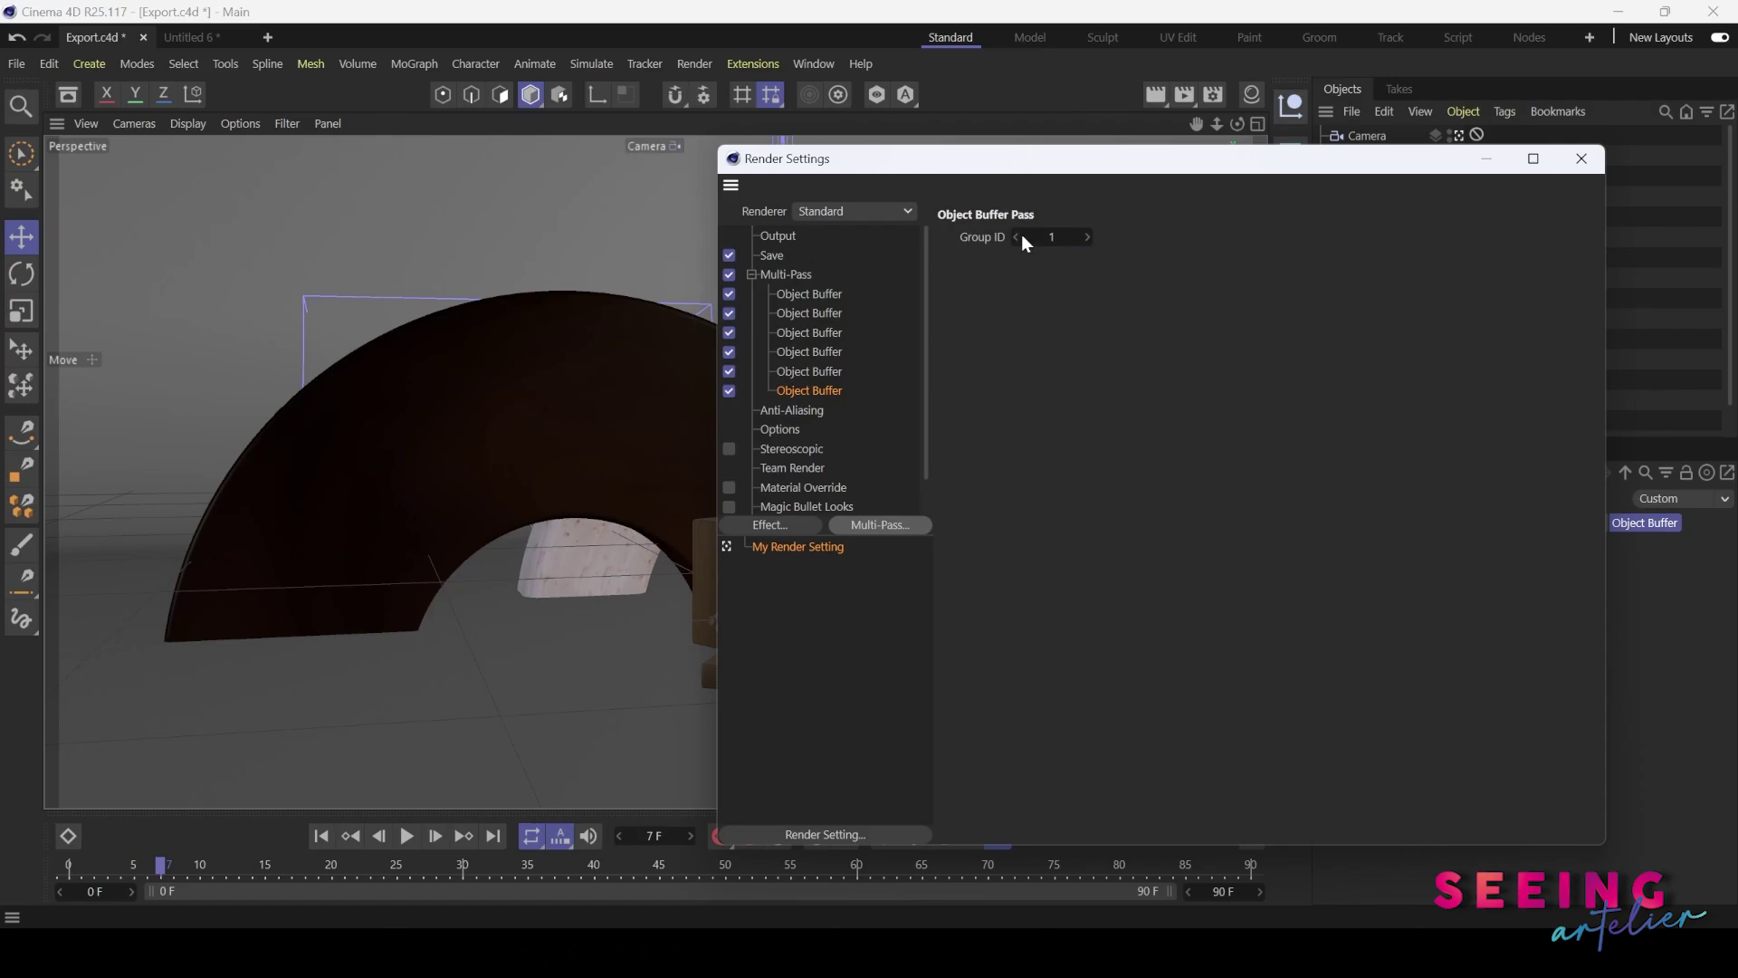
pyautogui.doubleClick(1052, 237)
pyautogui.write('6')
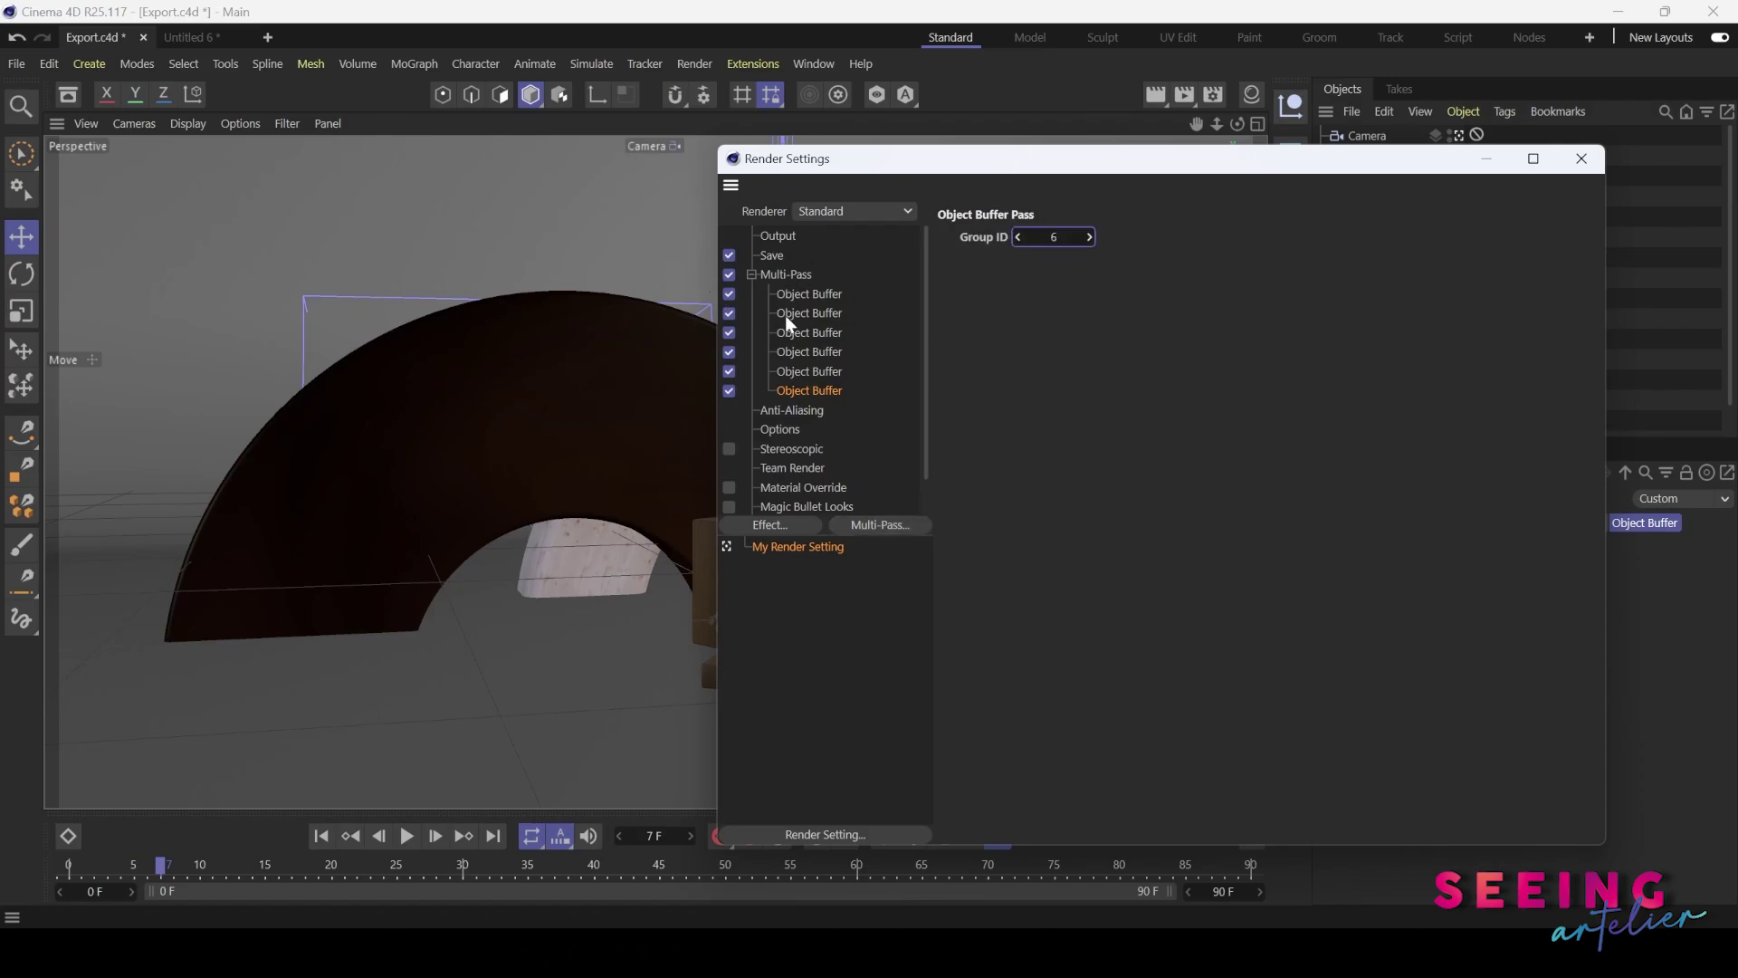
pyautogui.moveTo(1252, 160); pyautogui.dragTo(1077, 524)
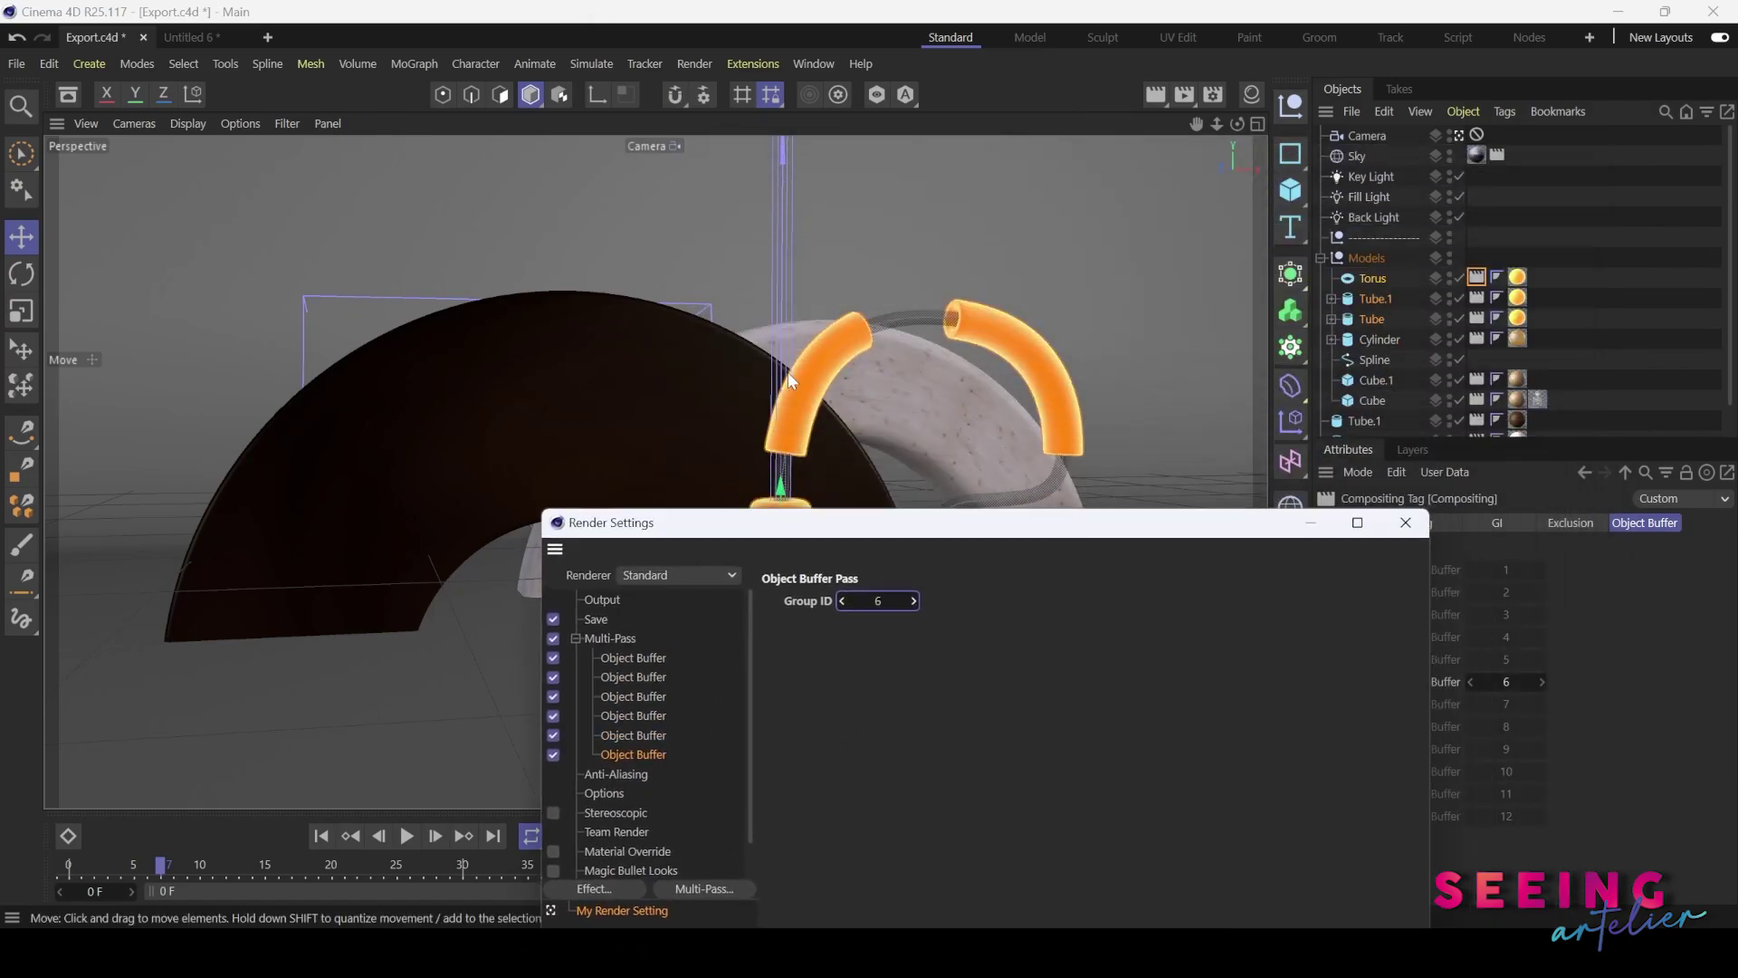
# - In the render save settings, browse for the multi-pass image location and create a folder named Object Buffer inside Resources
pyautogui.moveTo(906, 533); pyautogui.dragTo(845, 594)
pyautogui.click(715, 208)
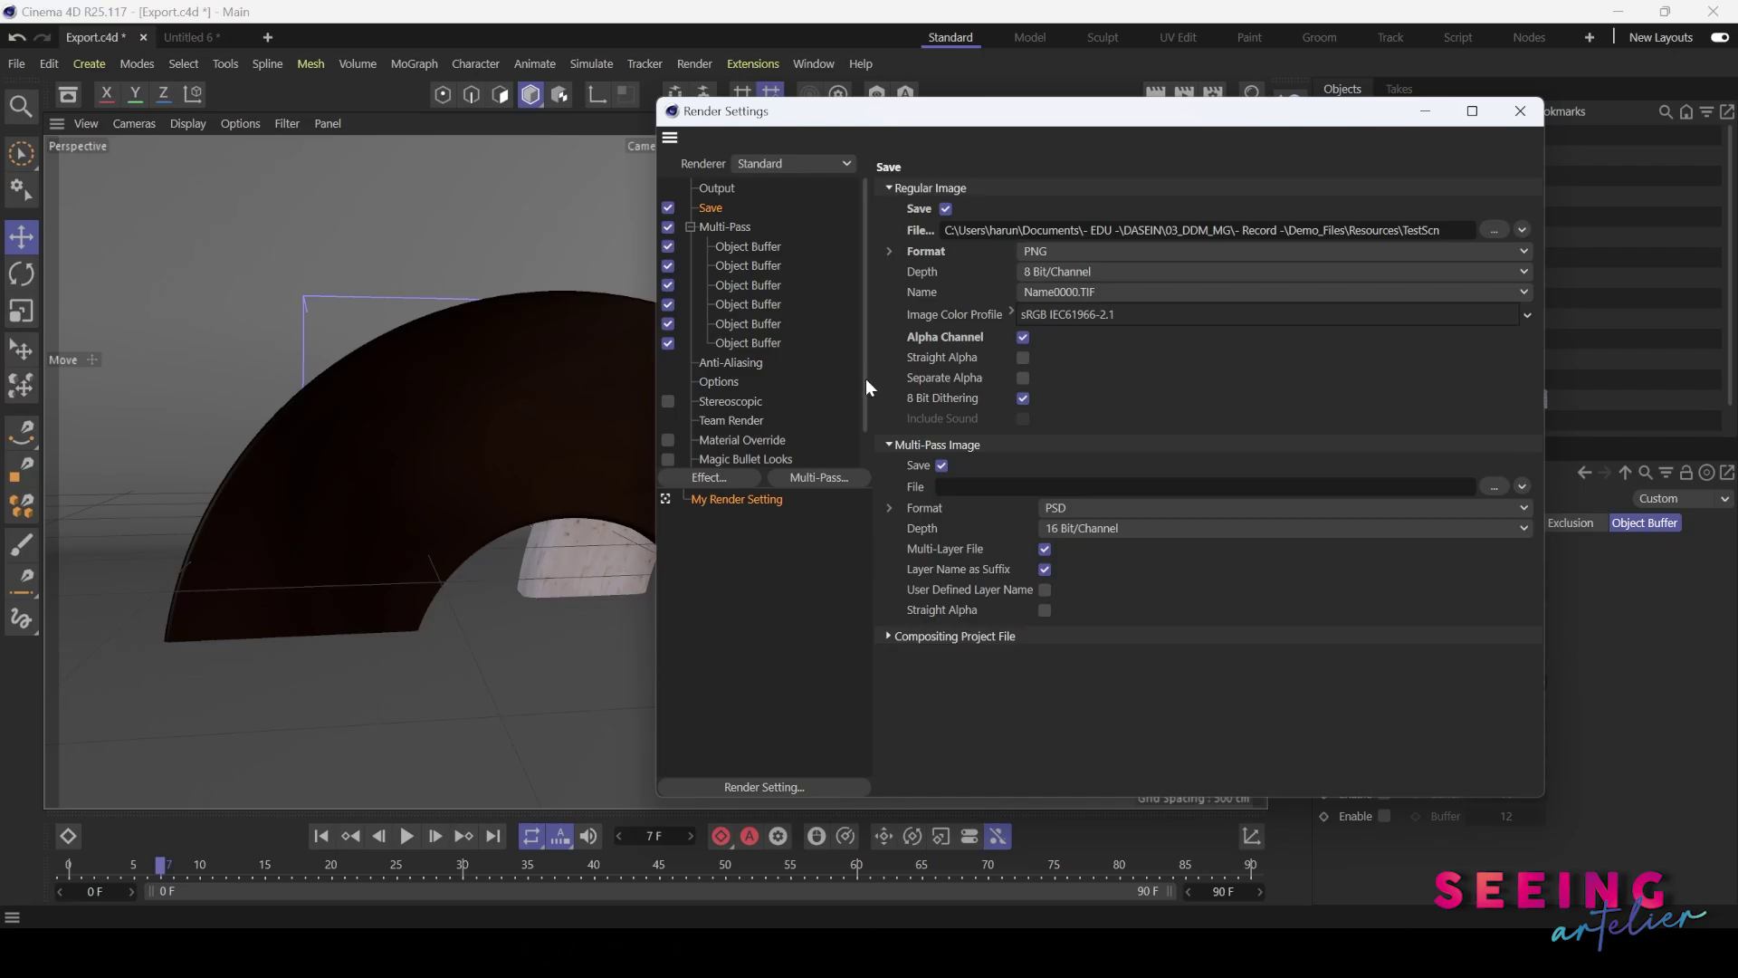
pyautogui.moveTo(865, 379); pyautogui.dragTo(882, 467)
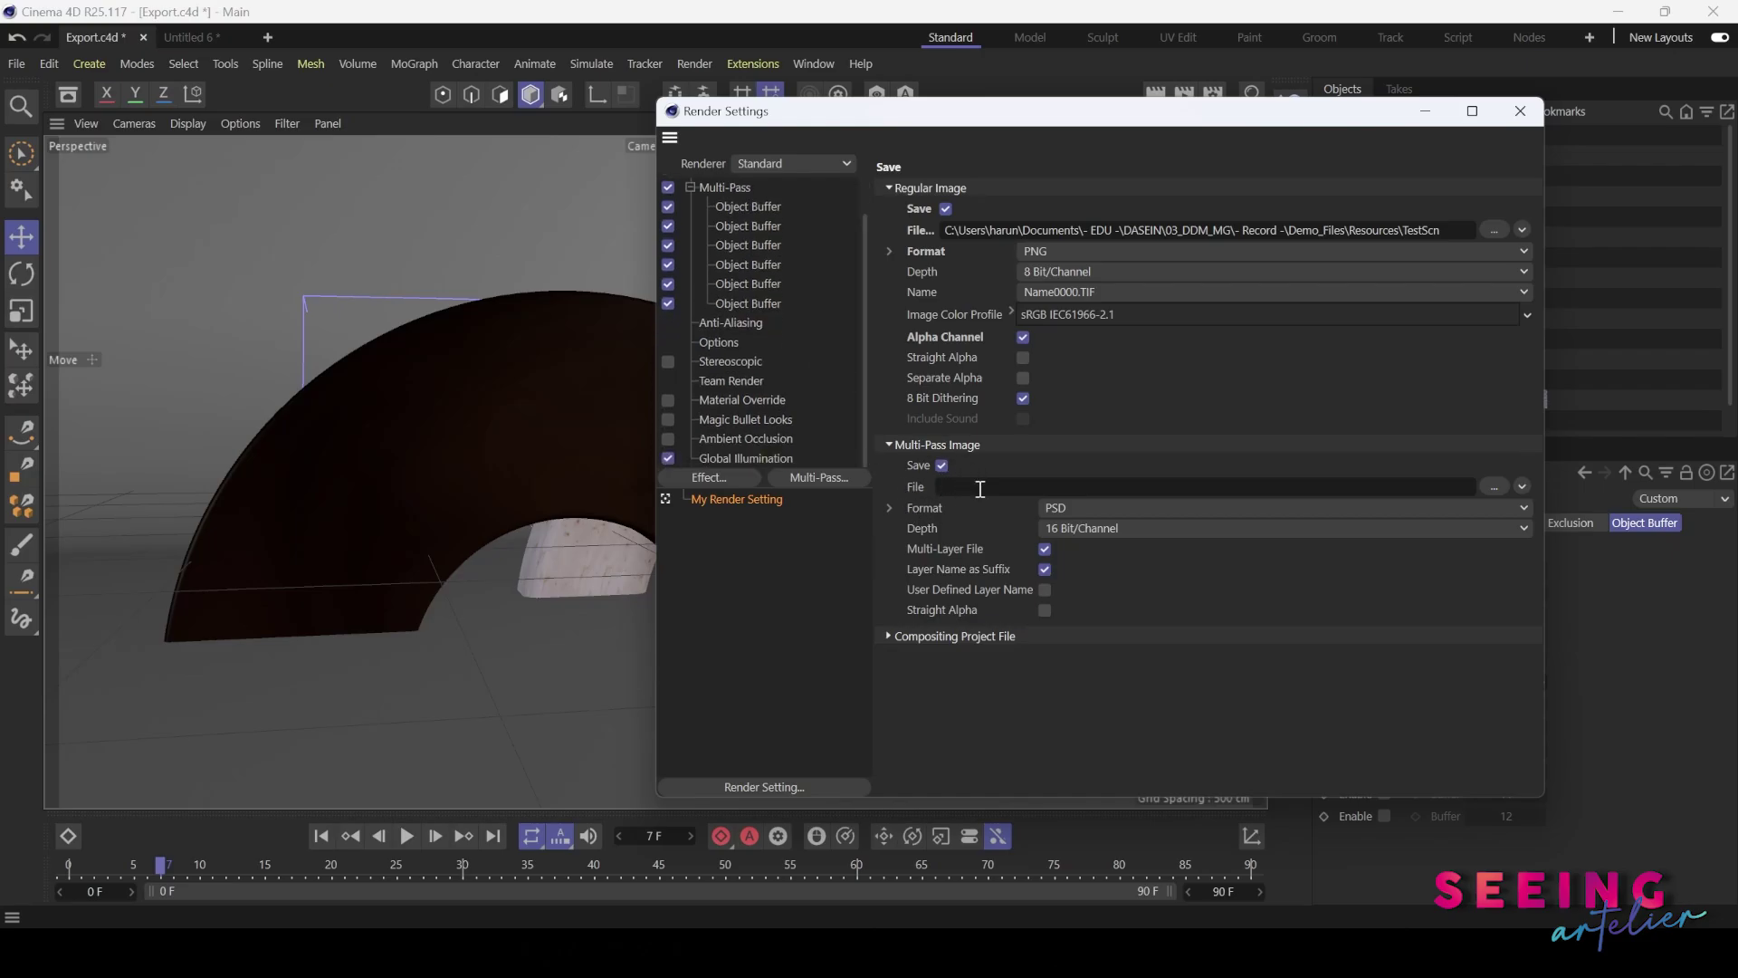
pyautogui.click(1495, 490)
pyautogui.moveTo(1242, 147); pyautogui.dragTo(1152, 196)
pyautogui.click(711, 274)
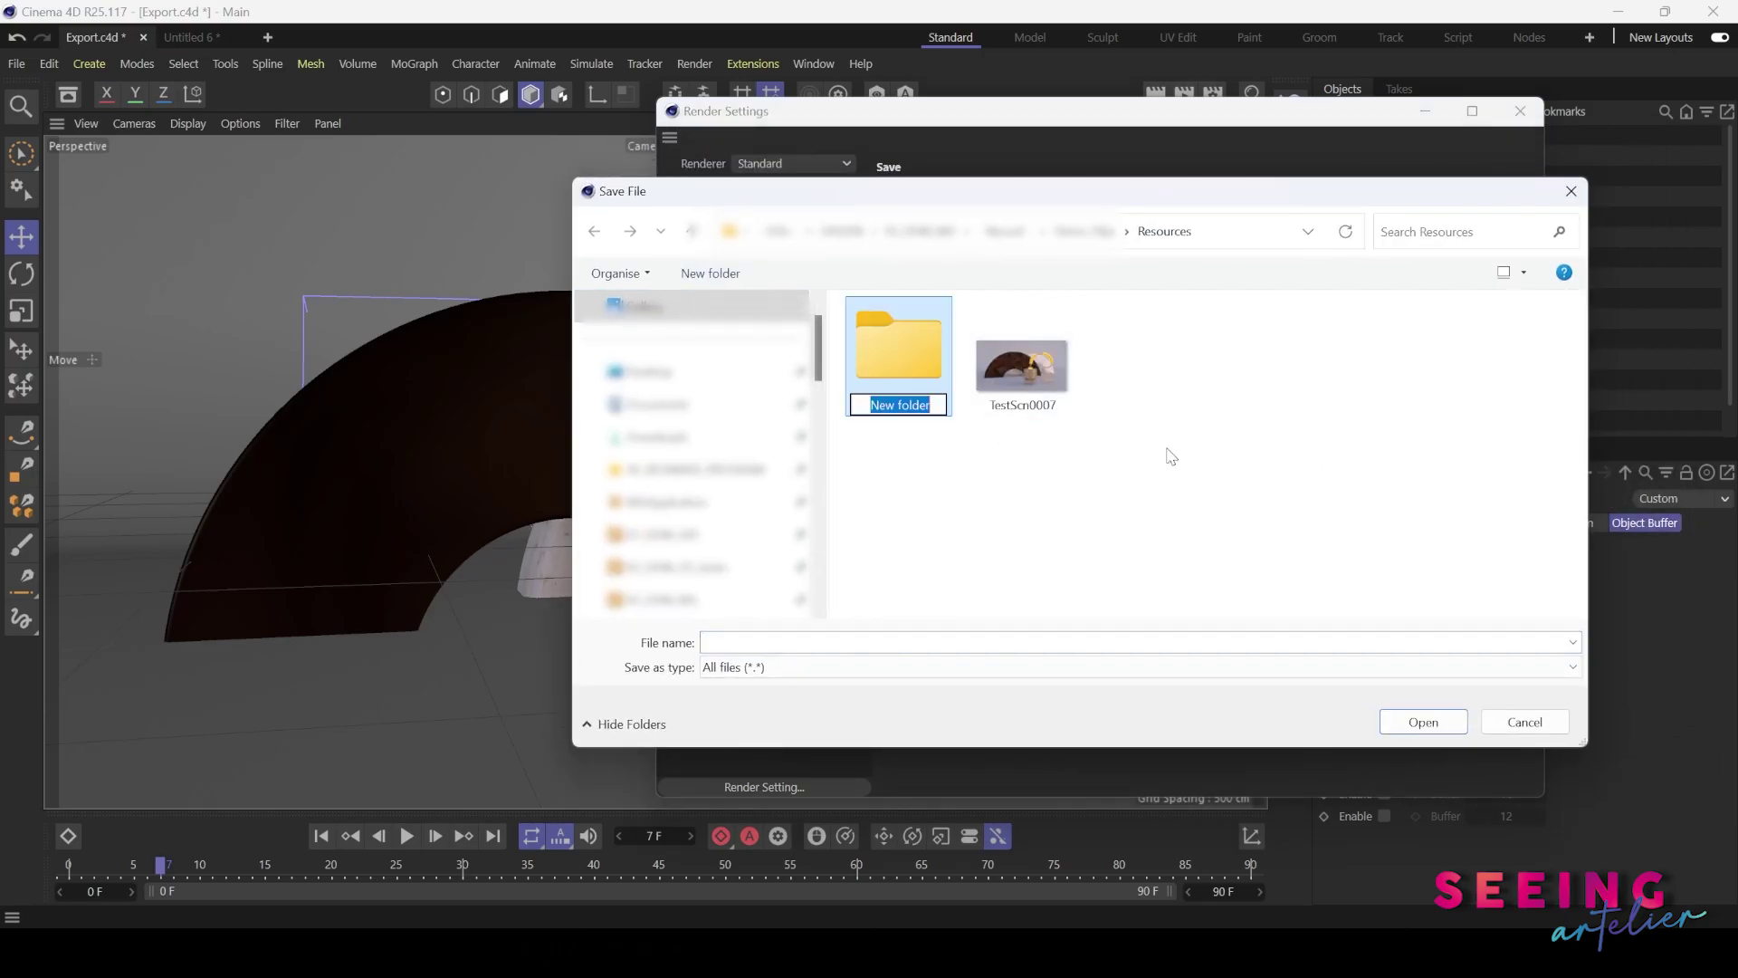
pyautogui.write('Object ')
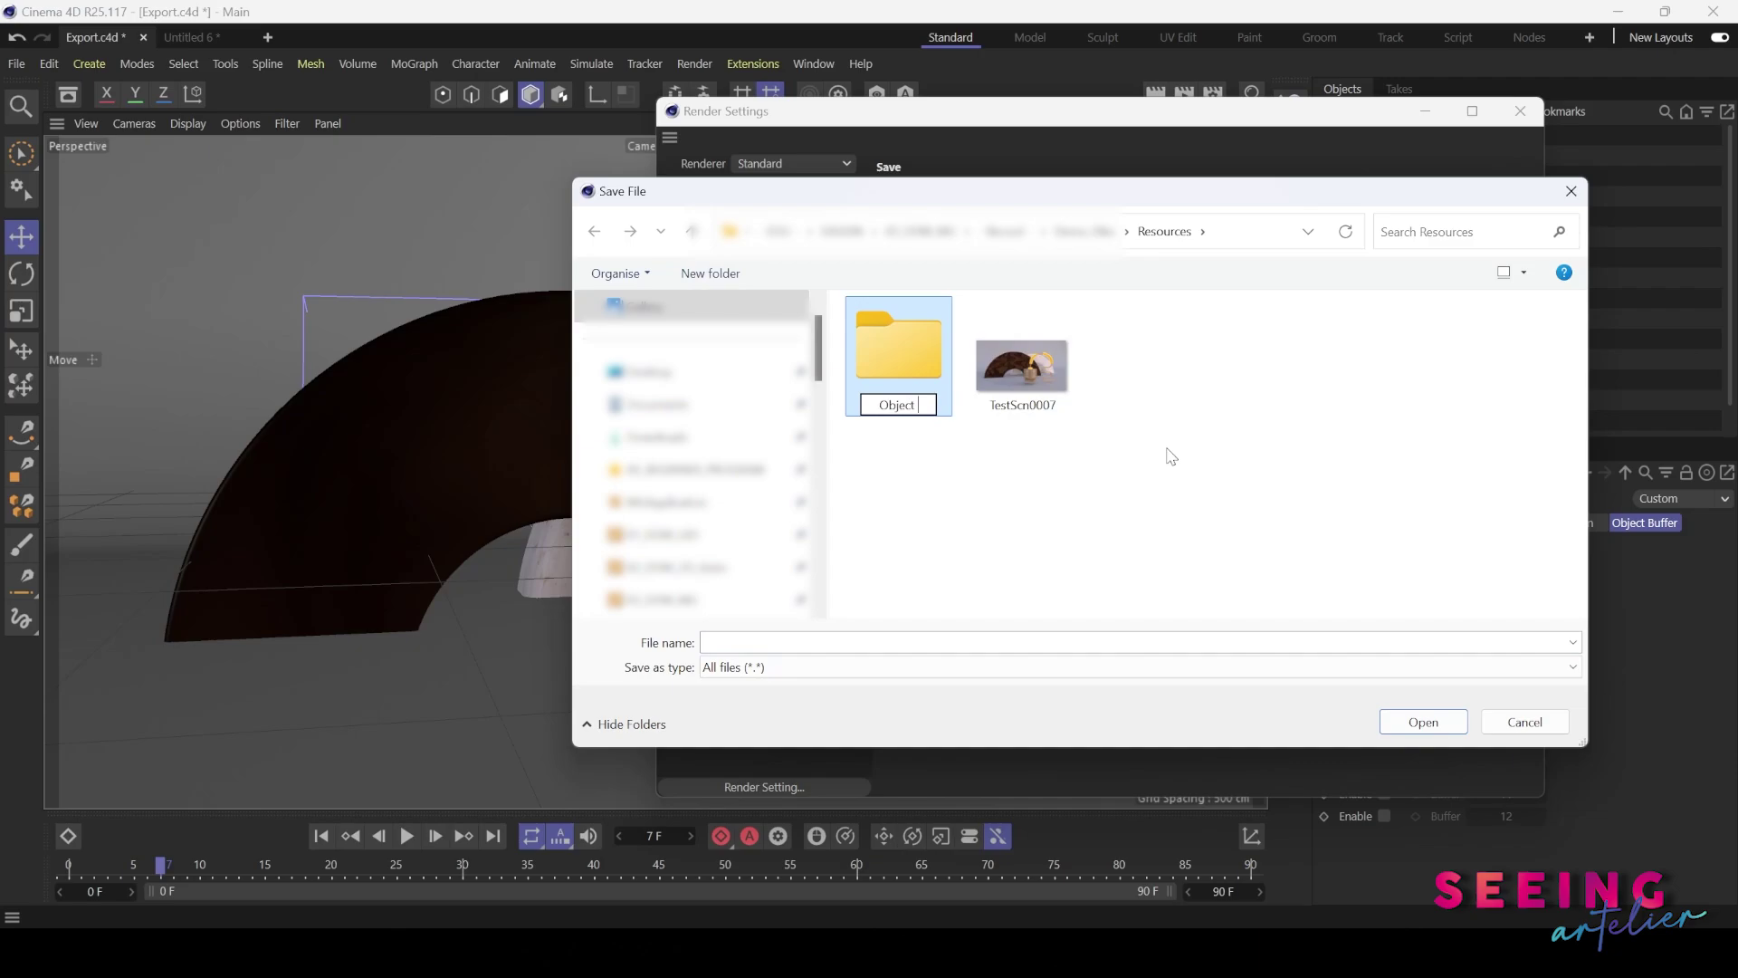
pyautogui.write('Buffer')
pyautogui.press('Return')
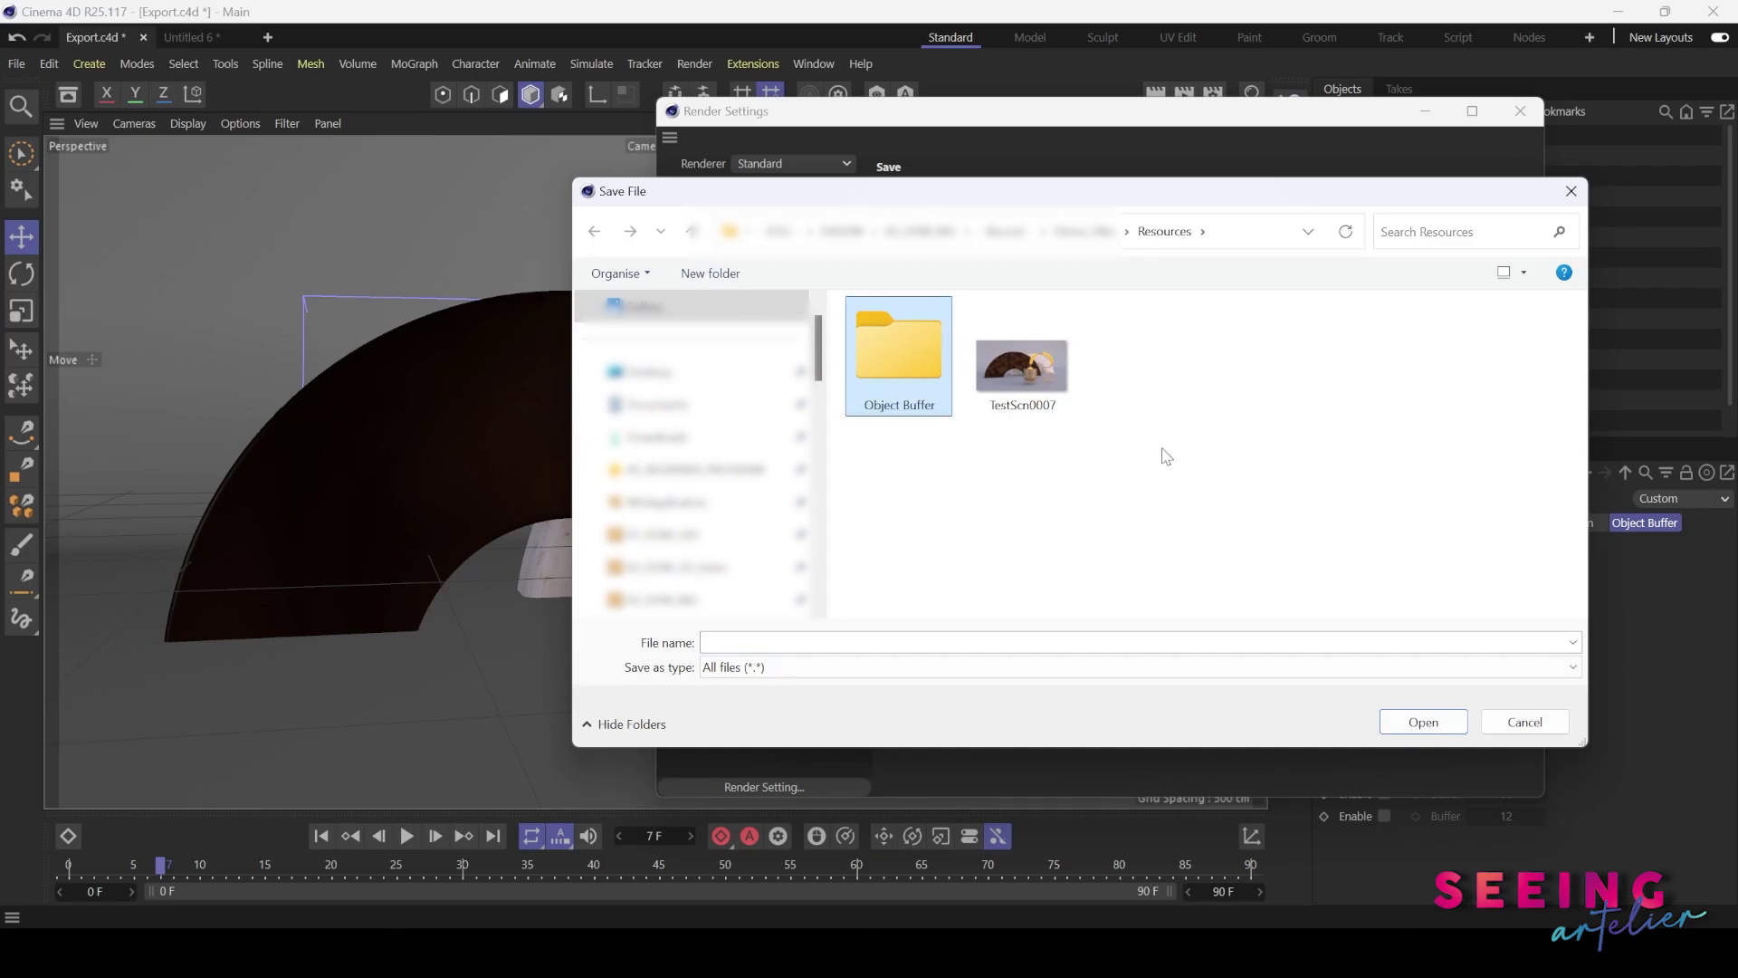
# - Save the multi-pass image as TestScn in the Object Buffer folder and set its format to PNG
pyautogui.click(1009, 389)
pyautogui.doubleClick(898, 353)
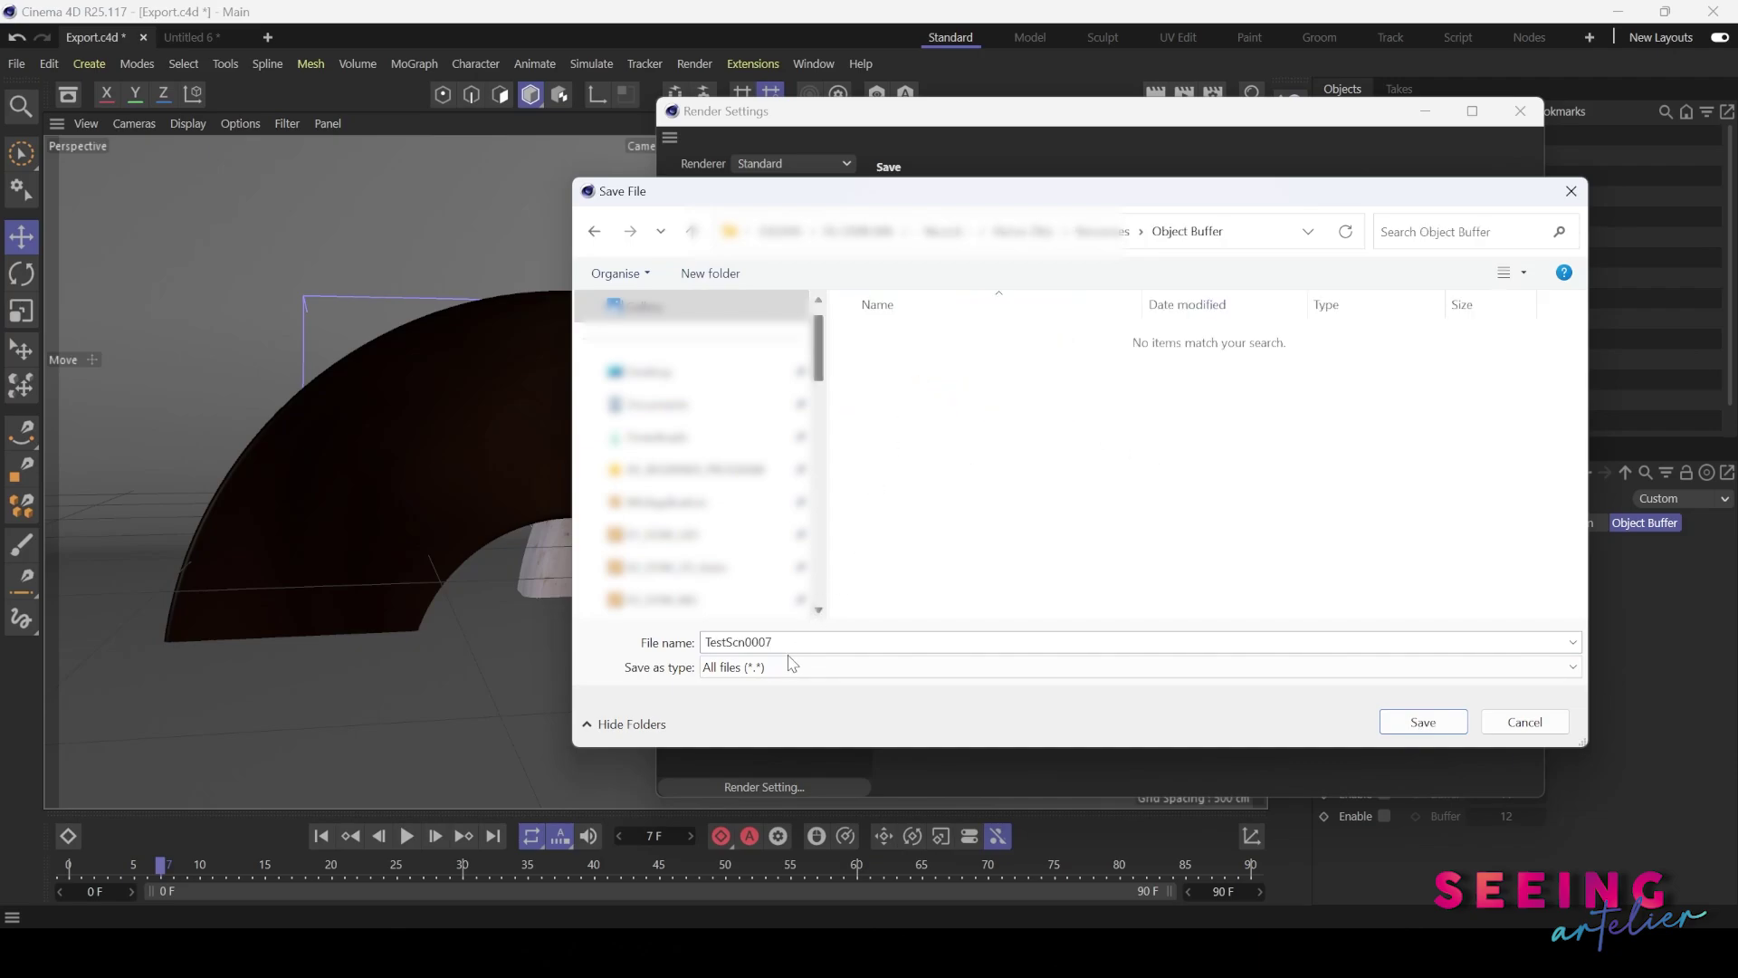
pyautogui.doubleClick(756, 643)
pyautogui.moveTo(745, 643); pyautogui.dragTo(872, 643)
pyautogui.press('BackSpace')
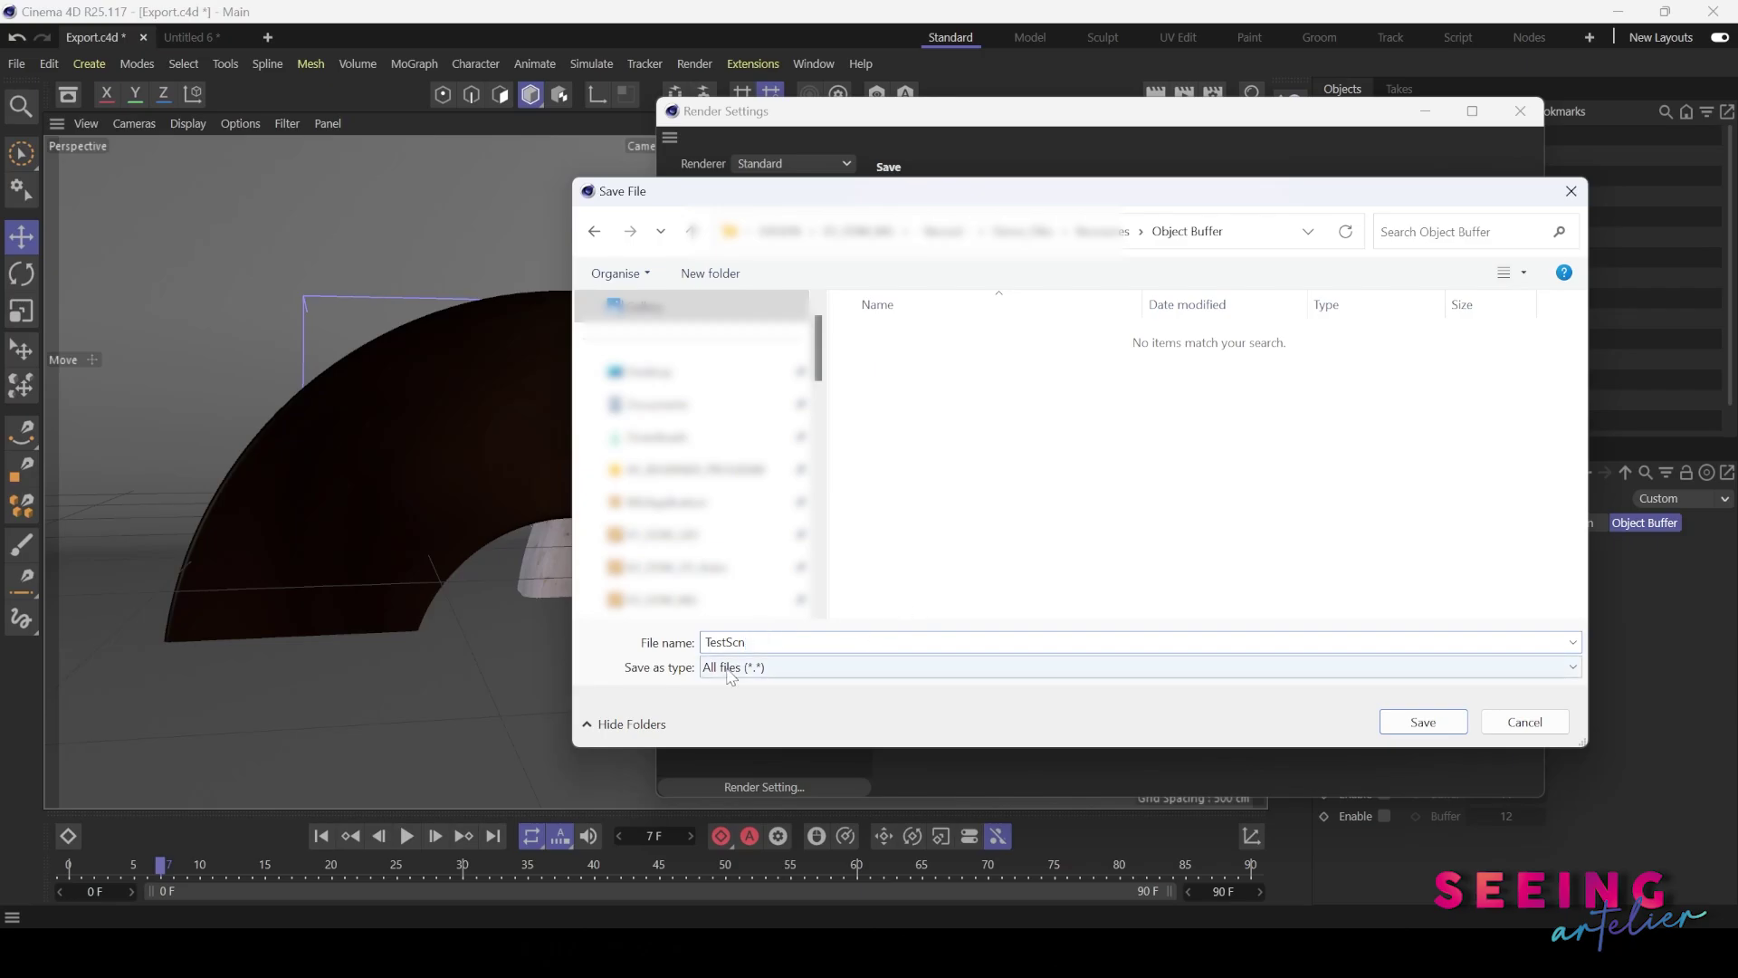
pyautogui.click(1456, 725)
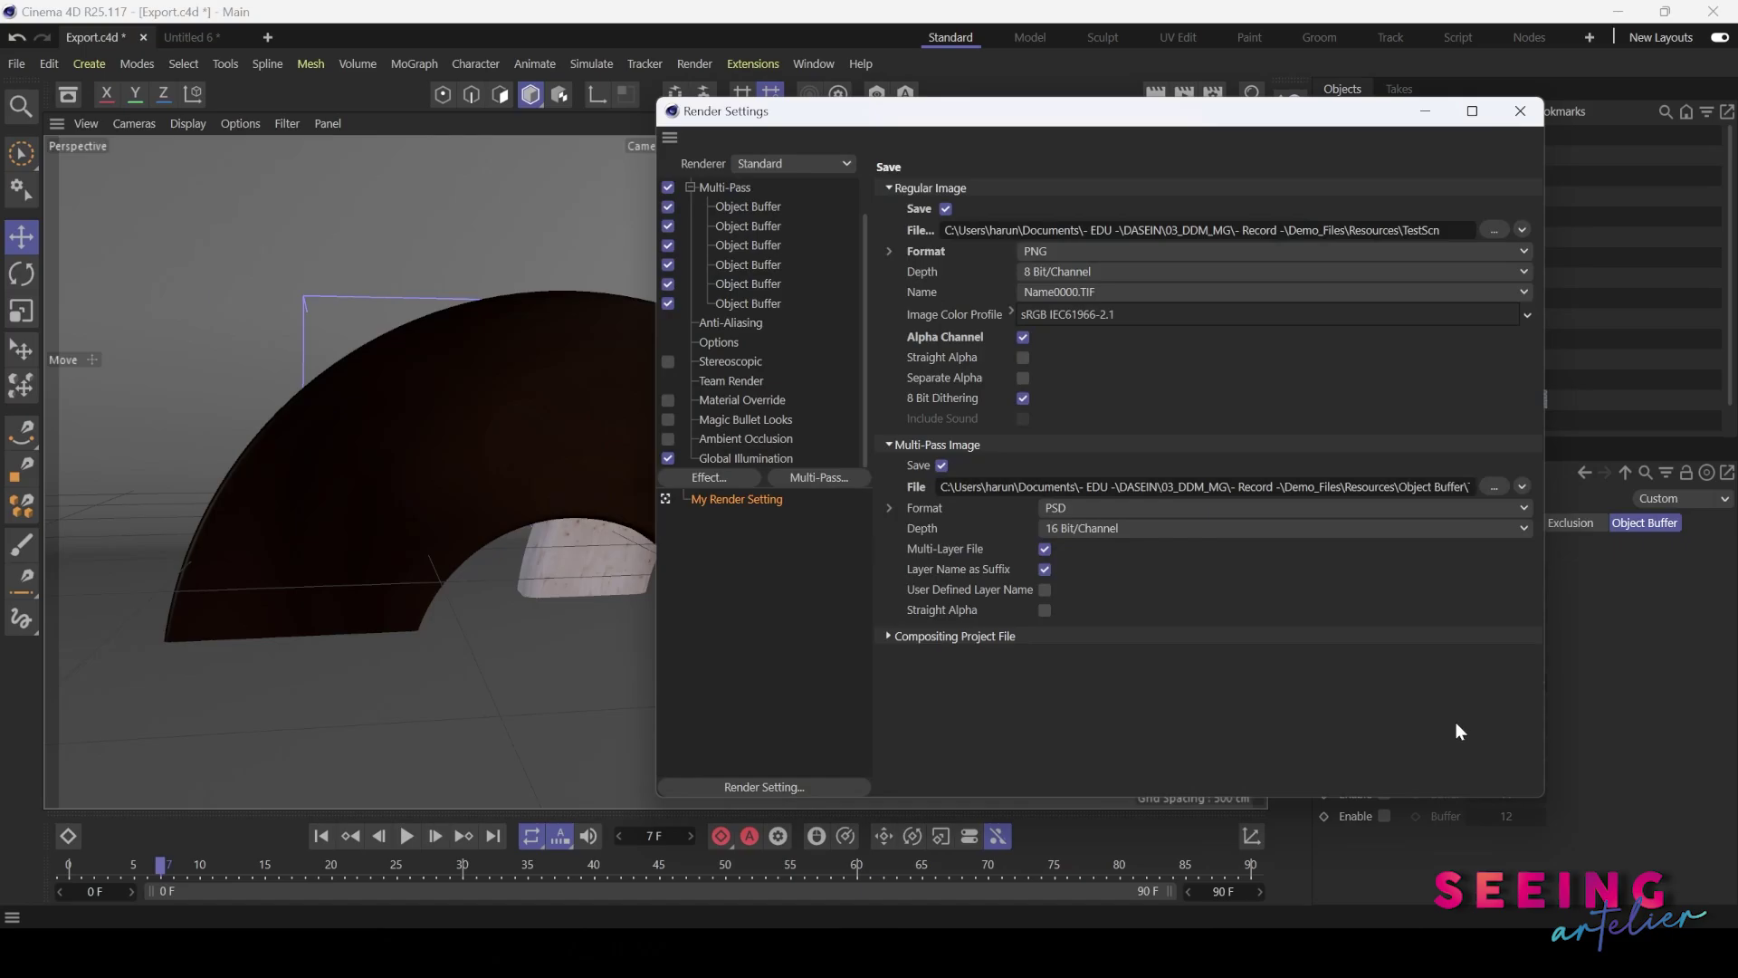
pyautogui.click(1182, 510)
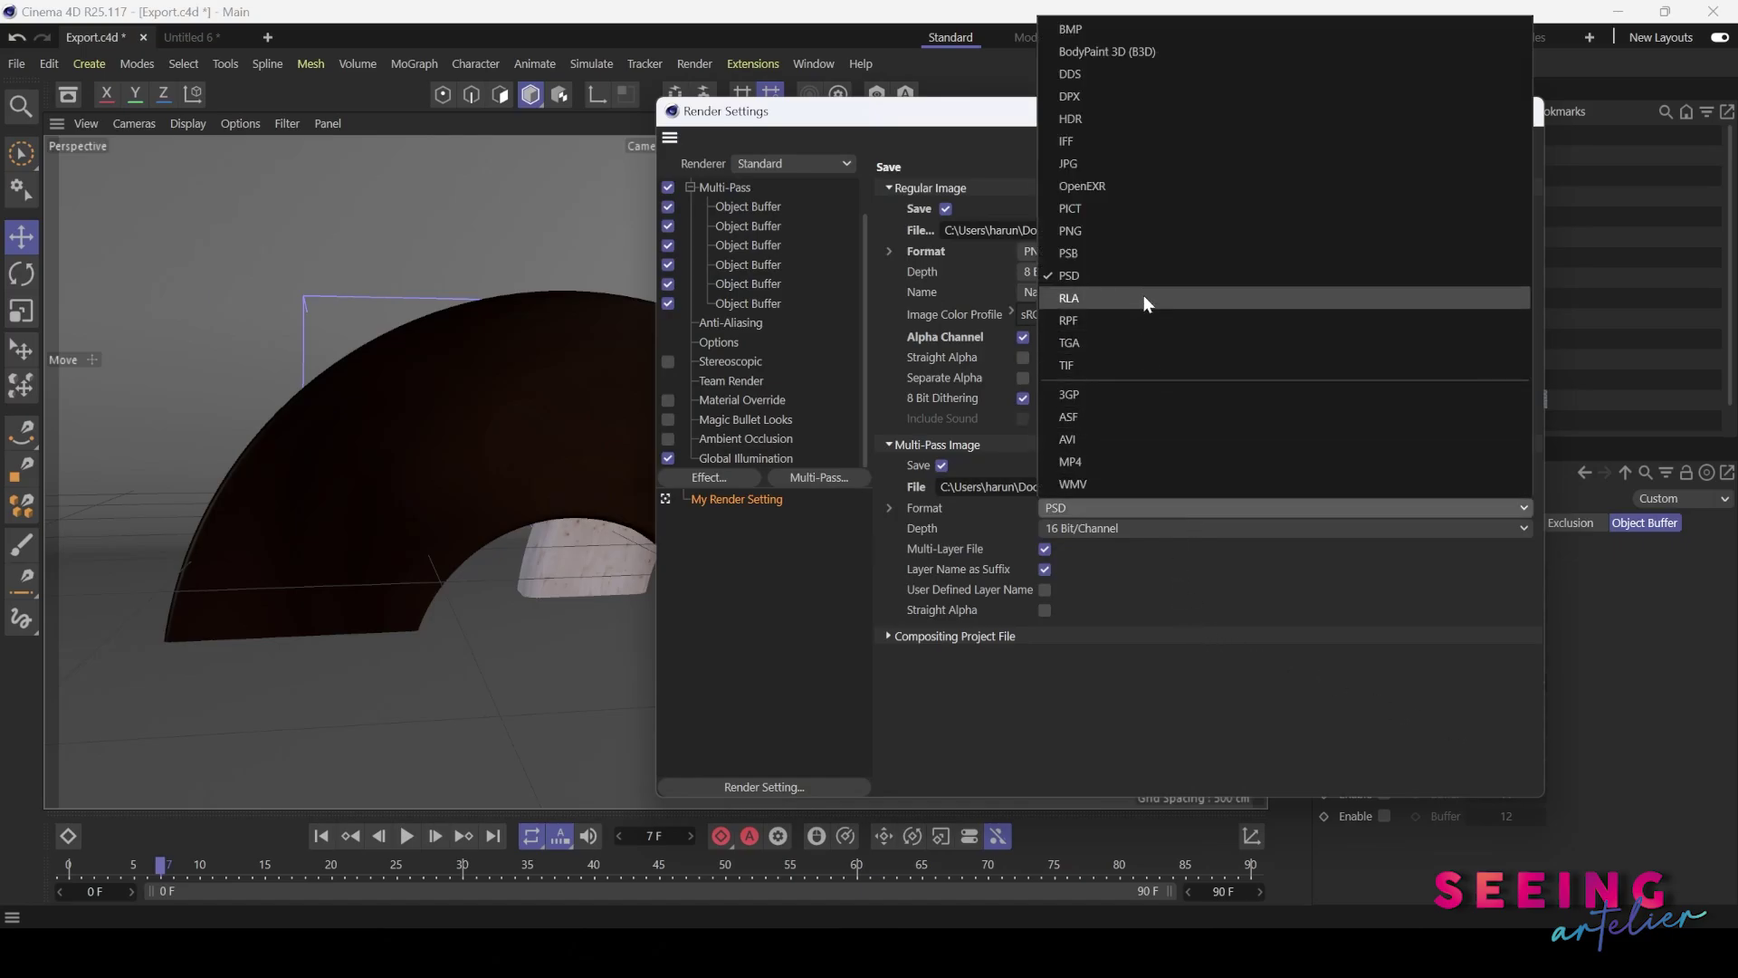
pyautogui.click(1143, 232)
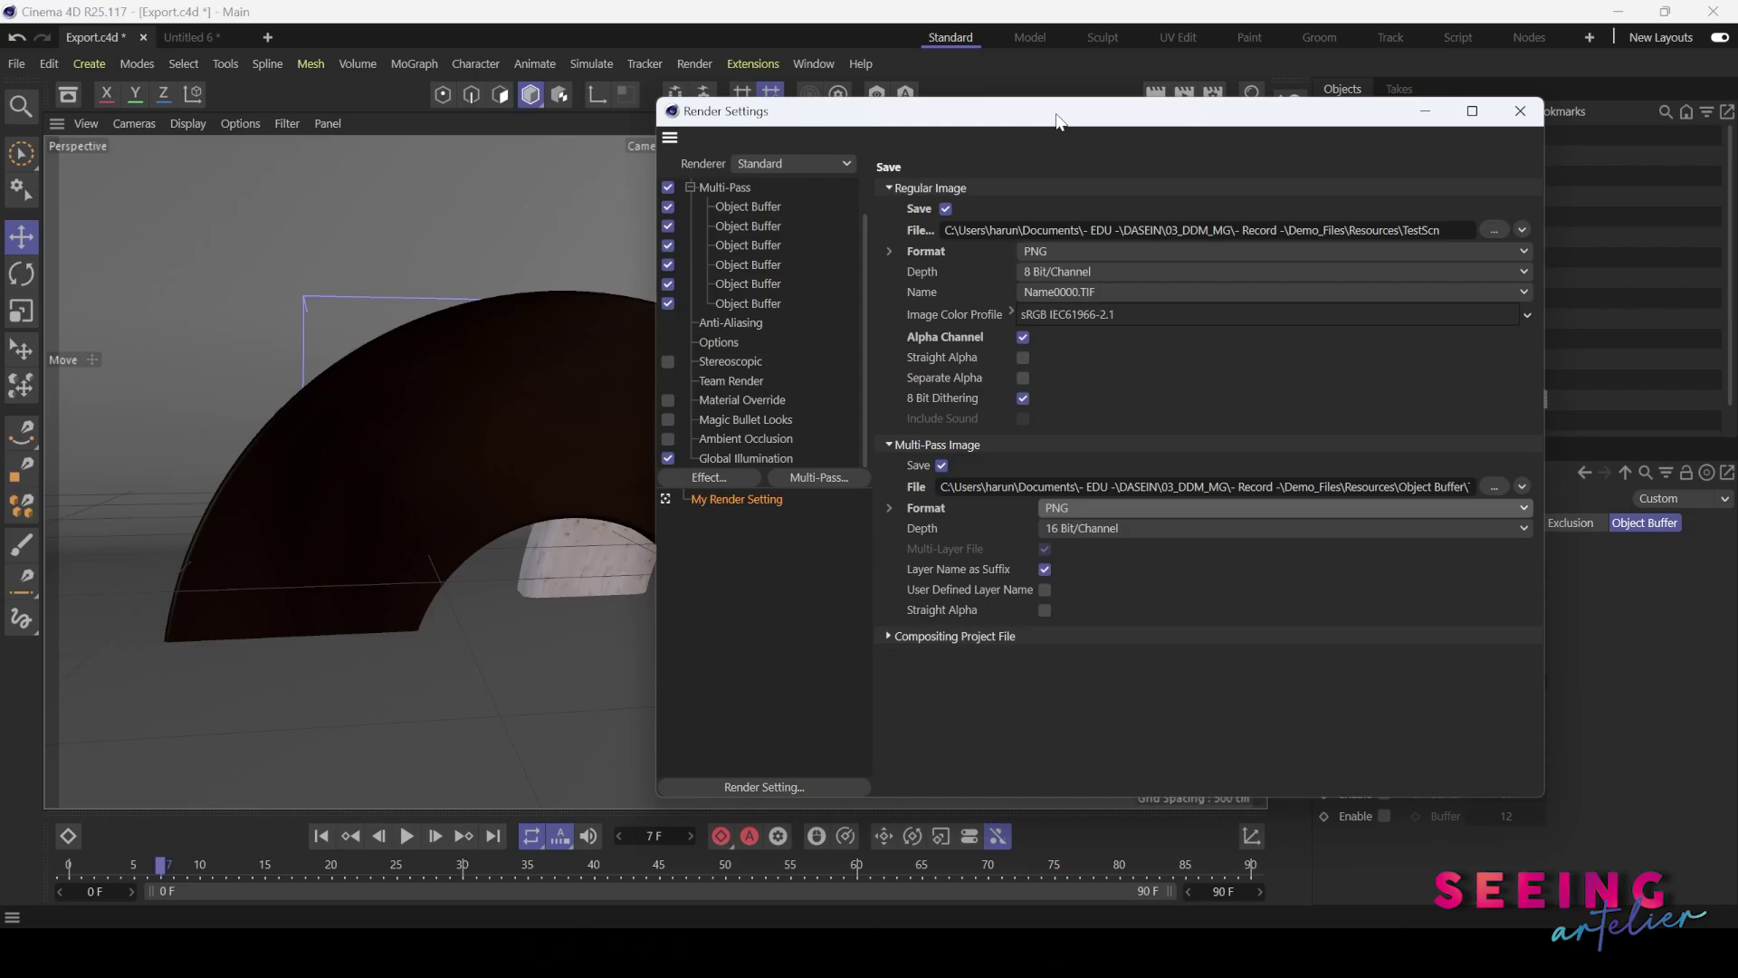
# - Render the scene to the Picture Viewer, allowing the existing TestScn0007.png to be overwritten
pyautogui.moveTo(1057, 120); pyautogui.dragTo(796, 174)
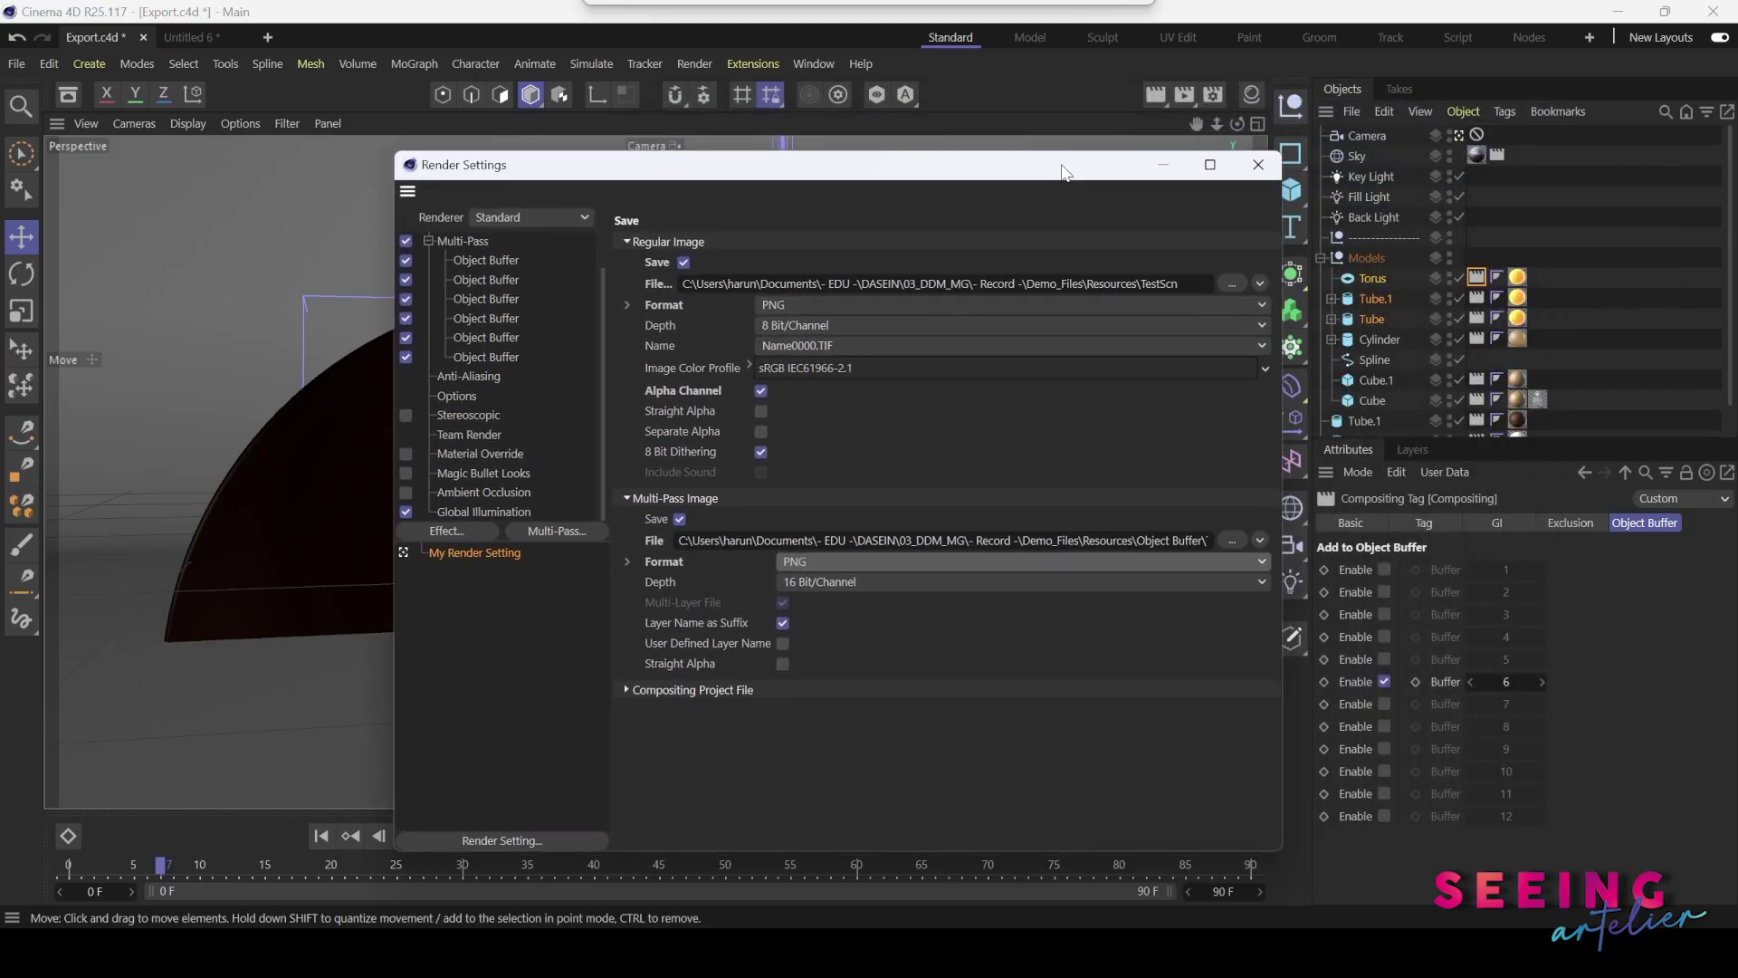
pyautogui.click(1184, 95)
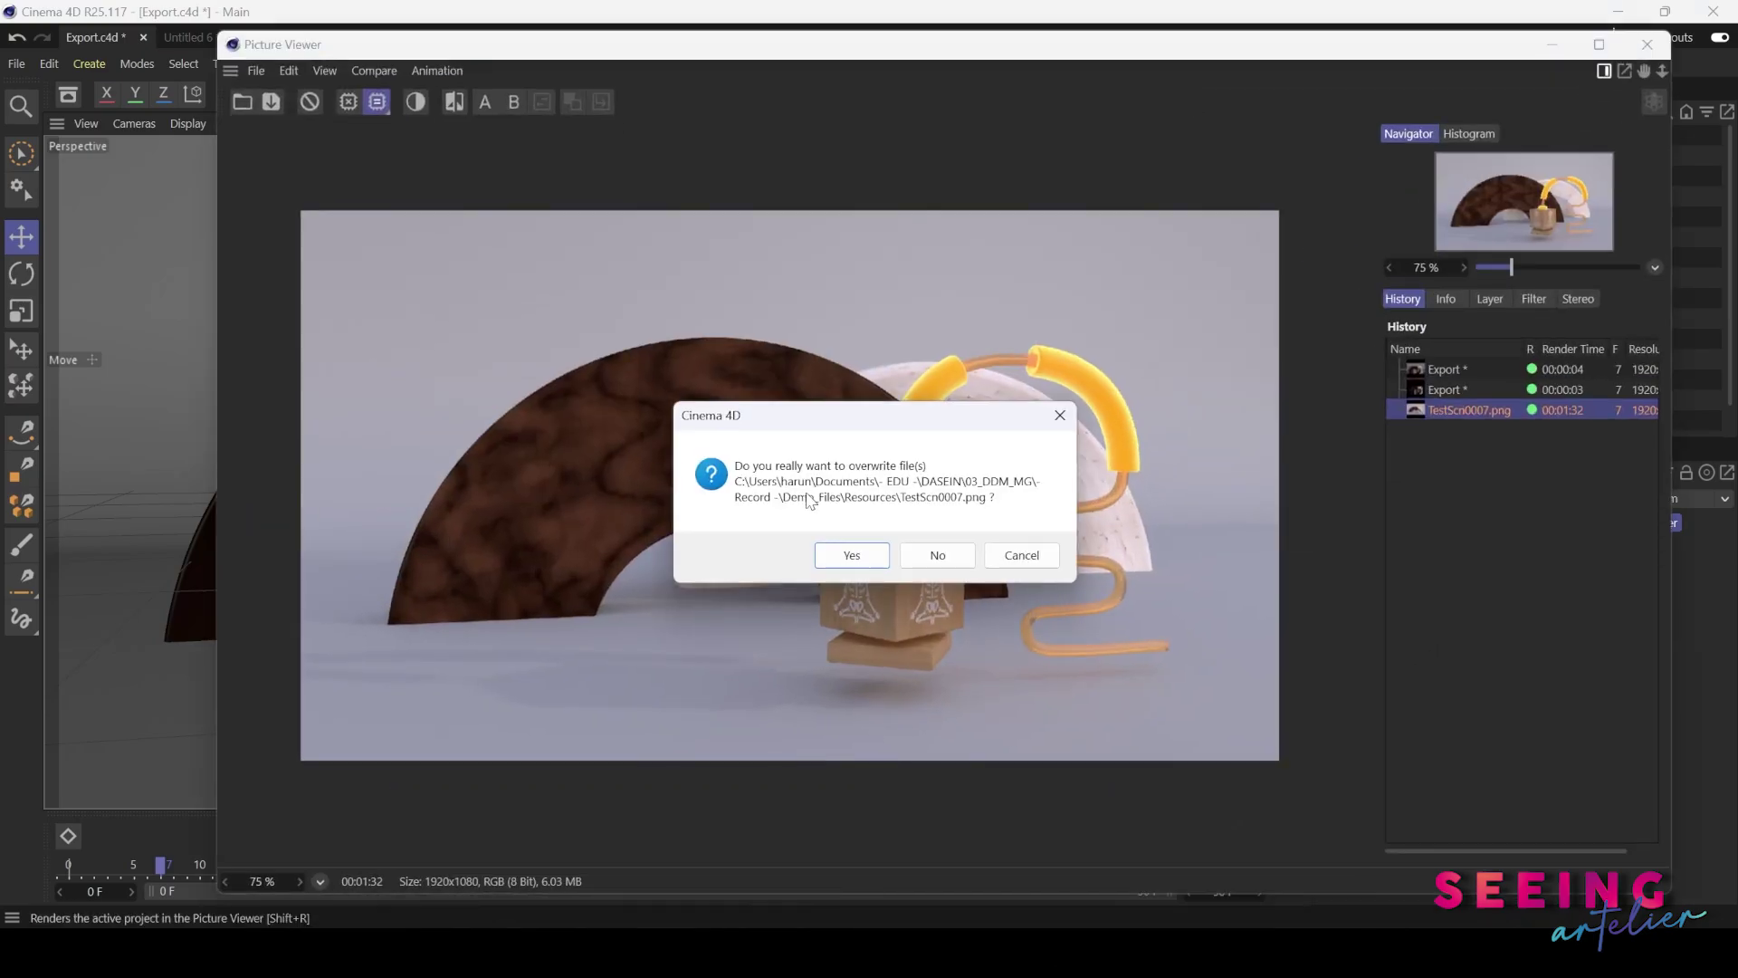
pyautogui.click(851, 556)
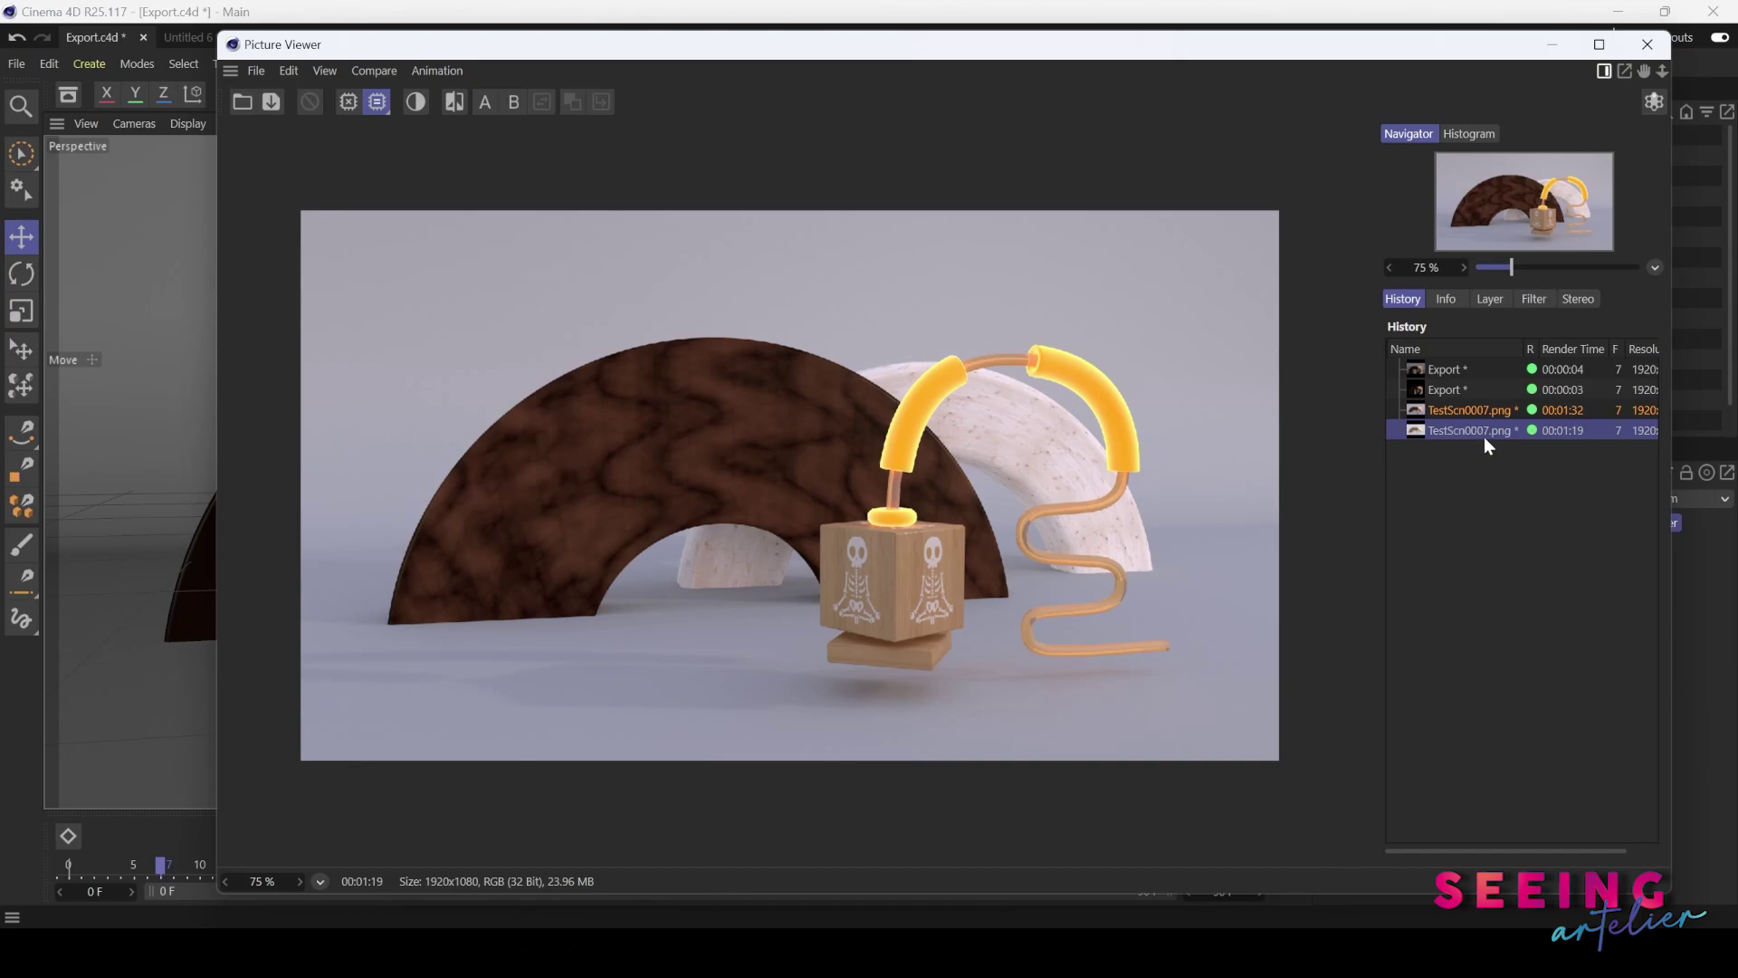
# - Examine each rendered layer of the new image in single-pass view, from Alpha and Object Buffers 1 to 6 to the Background
pyautogui.click(1489, 300)
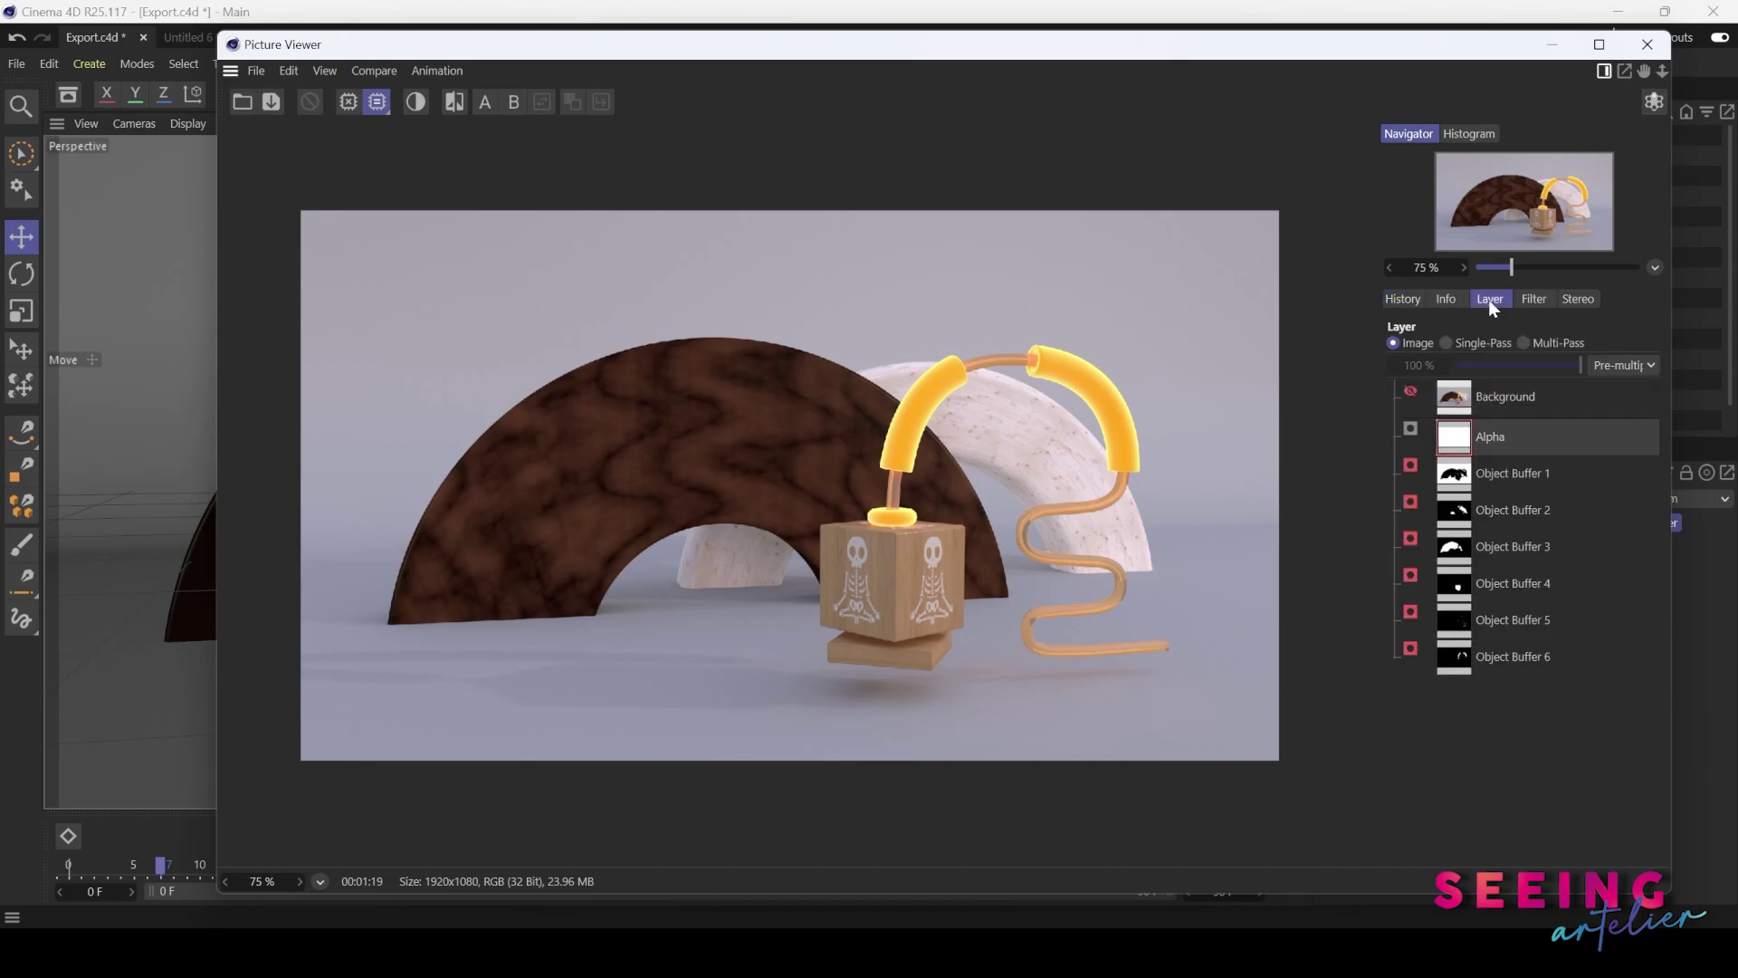
pyautogui.click(1447, 343)
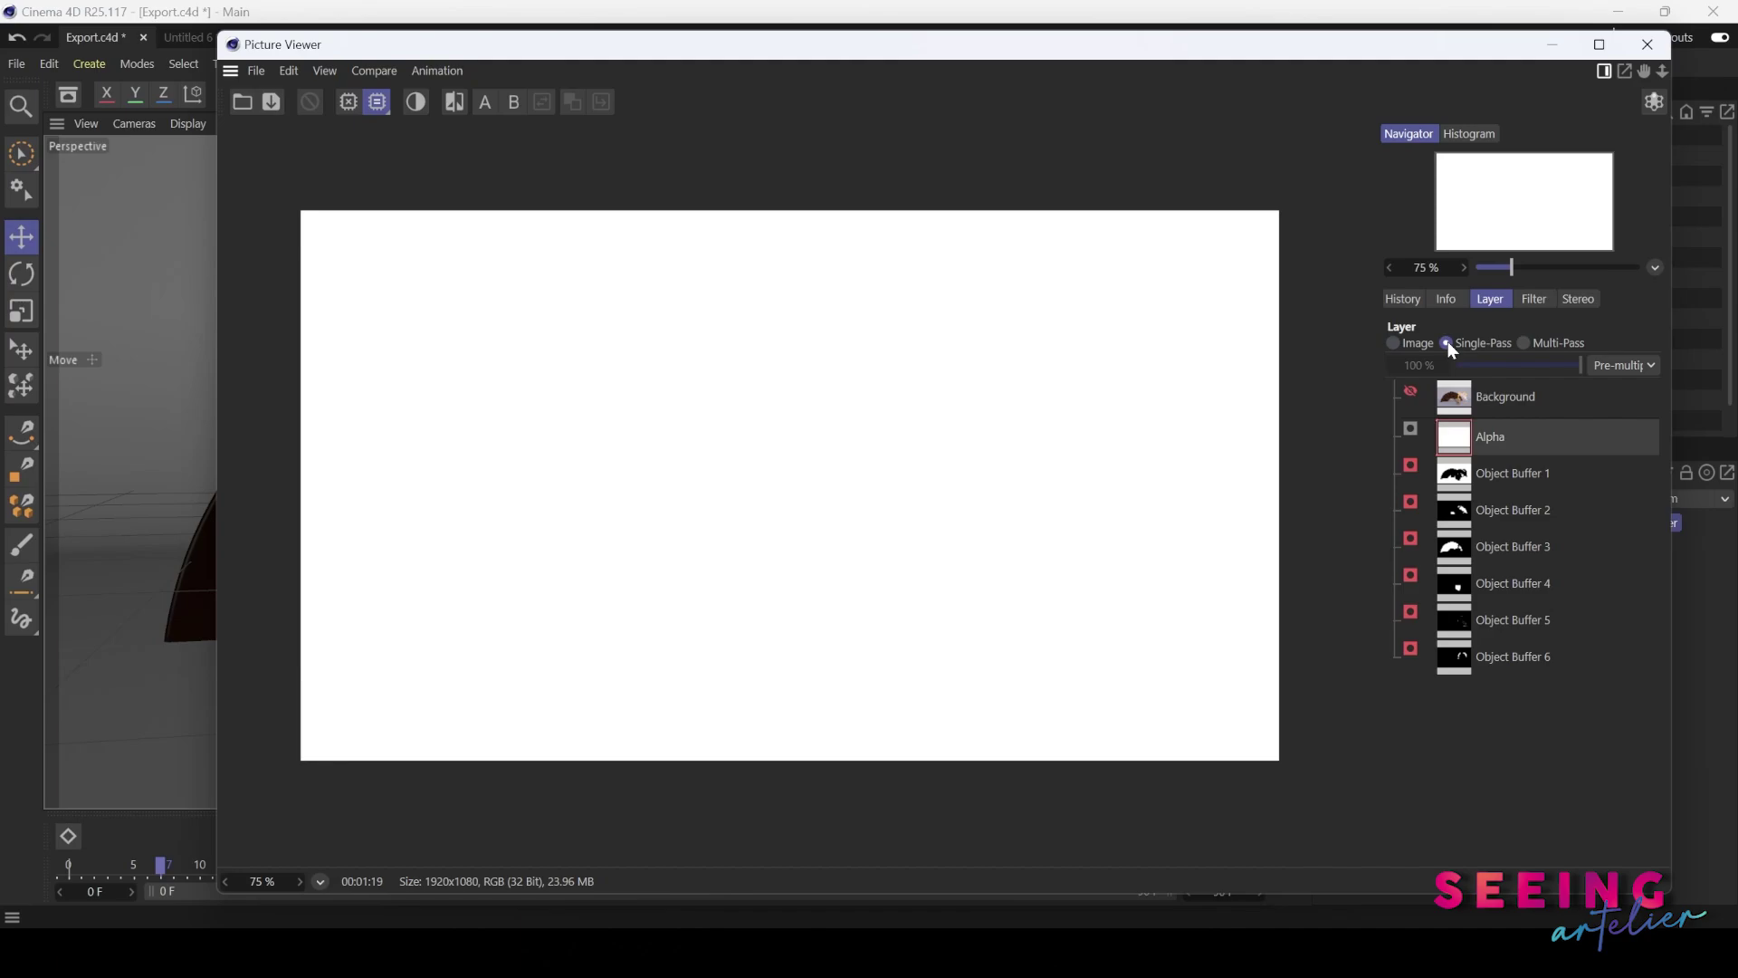
pyautogui.click(1495, 473)
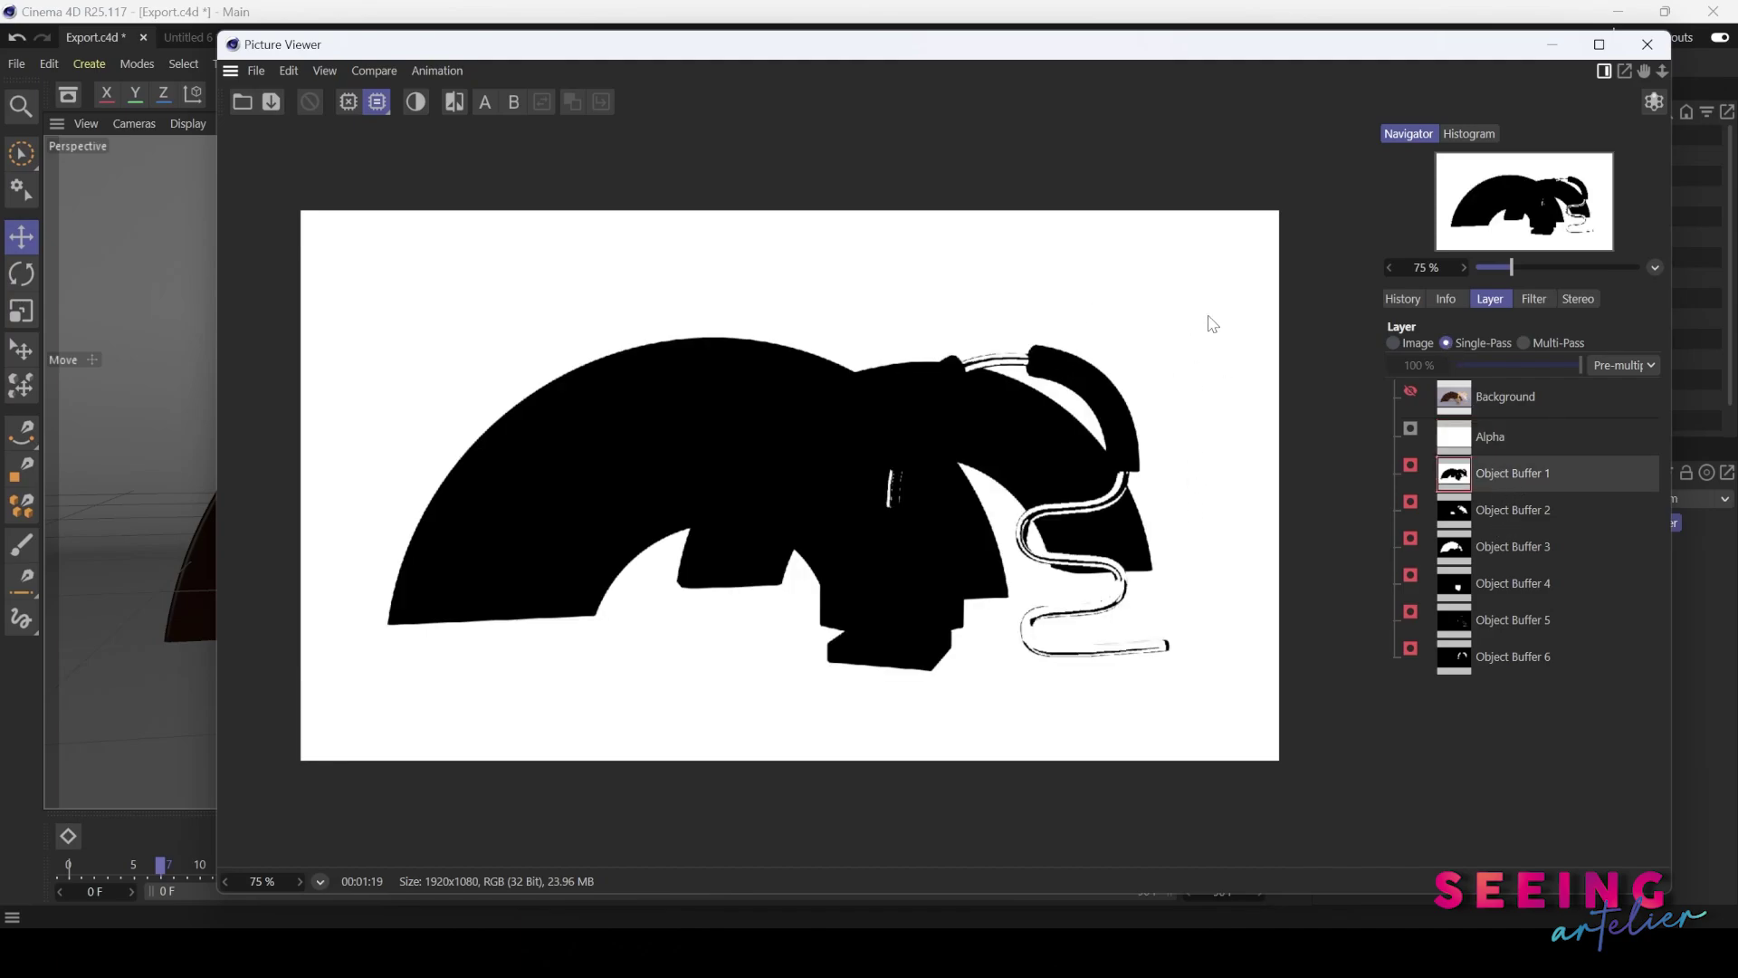
pyautogui.click(1508, 512)
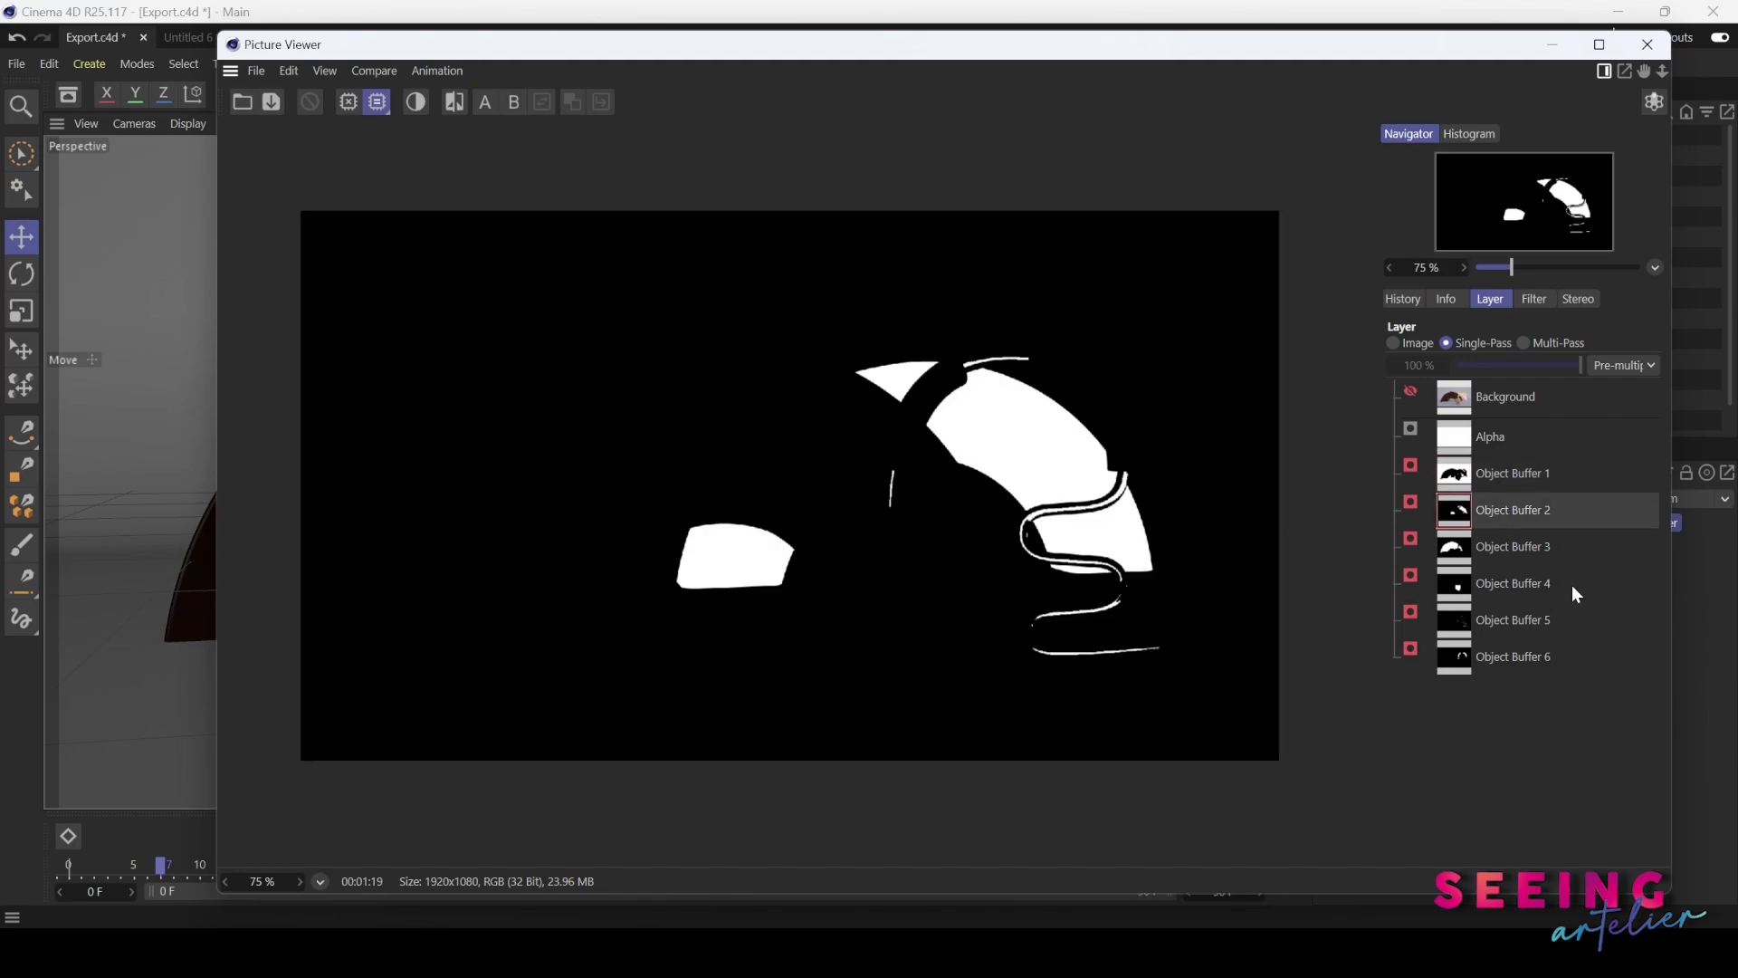
pyautogui.click(1517, 547)
pyautogui.click(1526, 586)
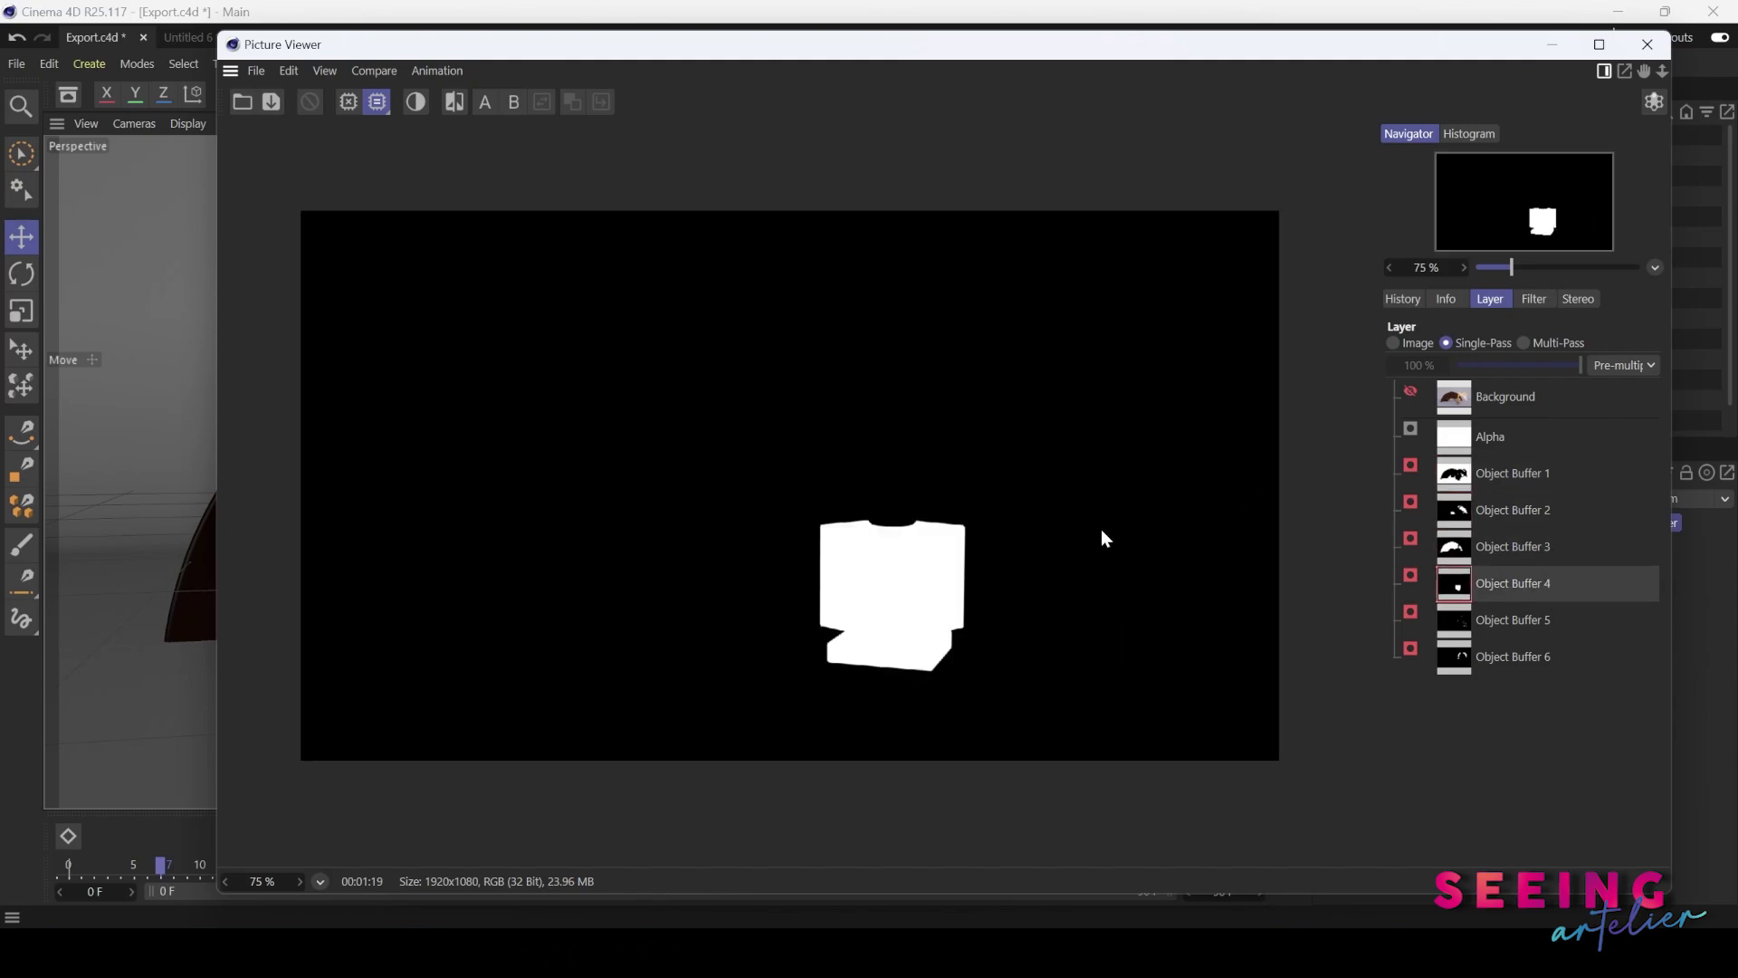
pyautogui.click(1492, 631)
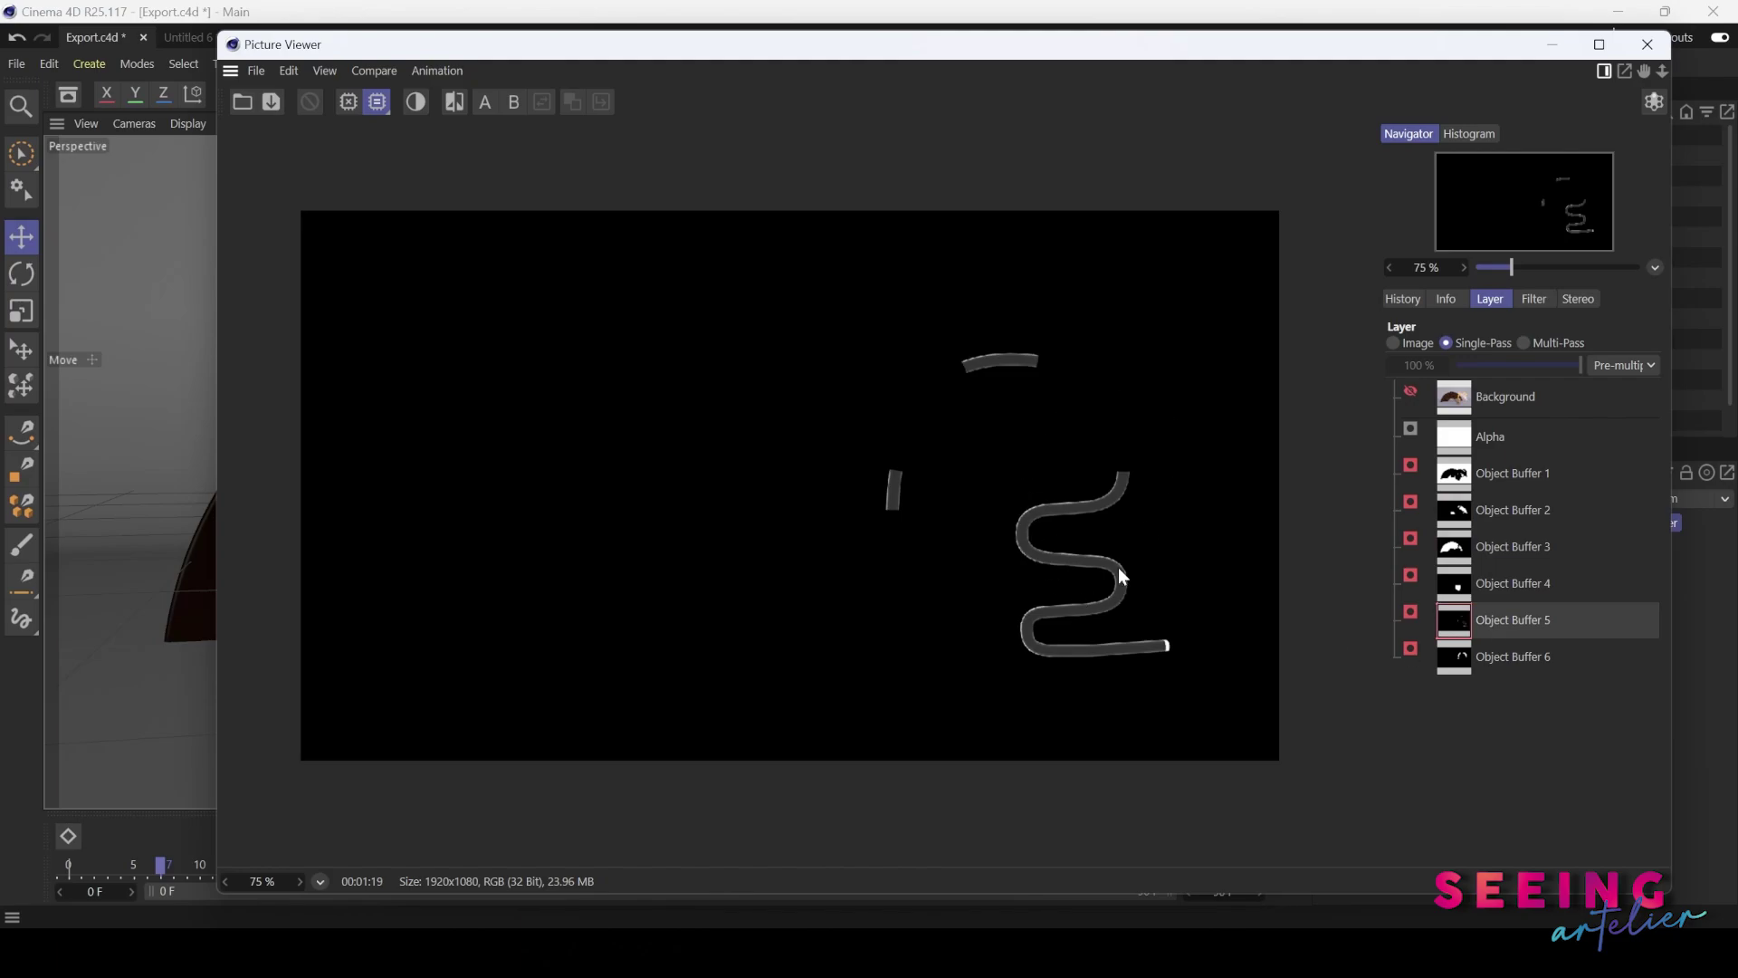
pyautogui.click(1508, 660)
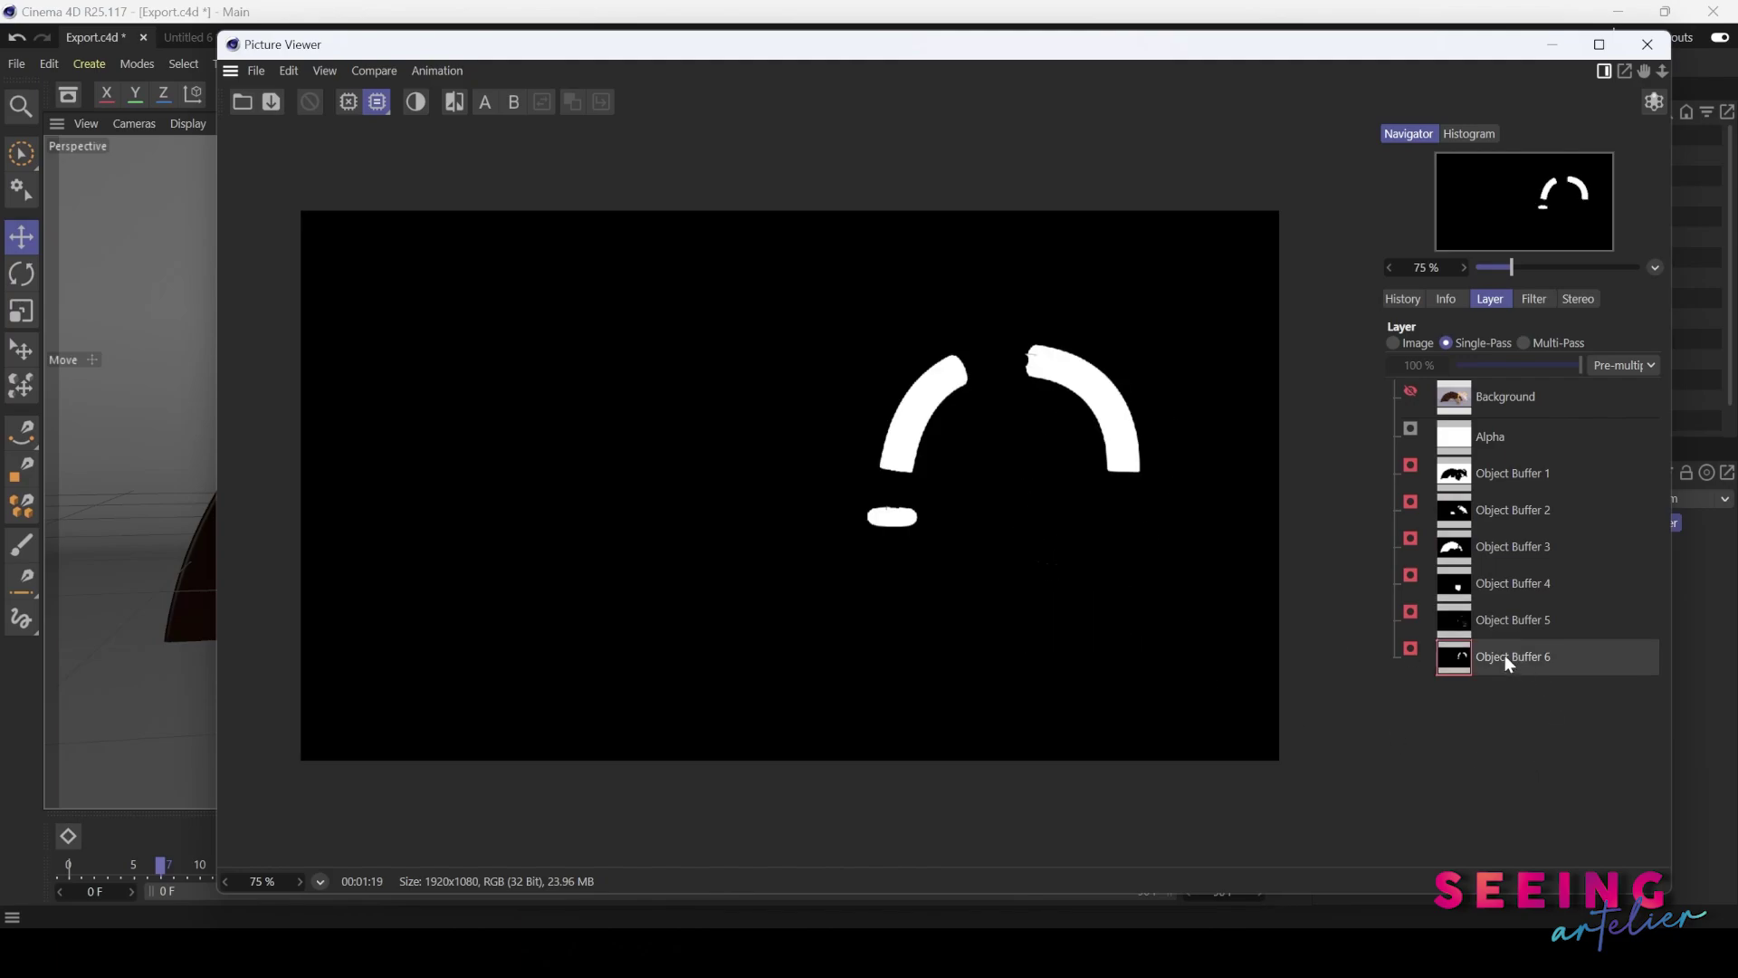
pyautogui.click(1491, 400)
pyautogui.click(1401, 300)
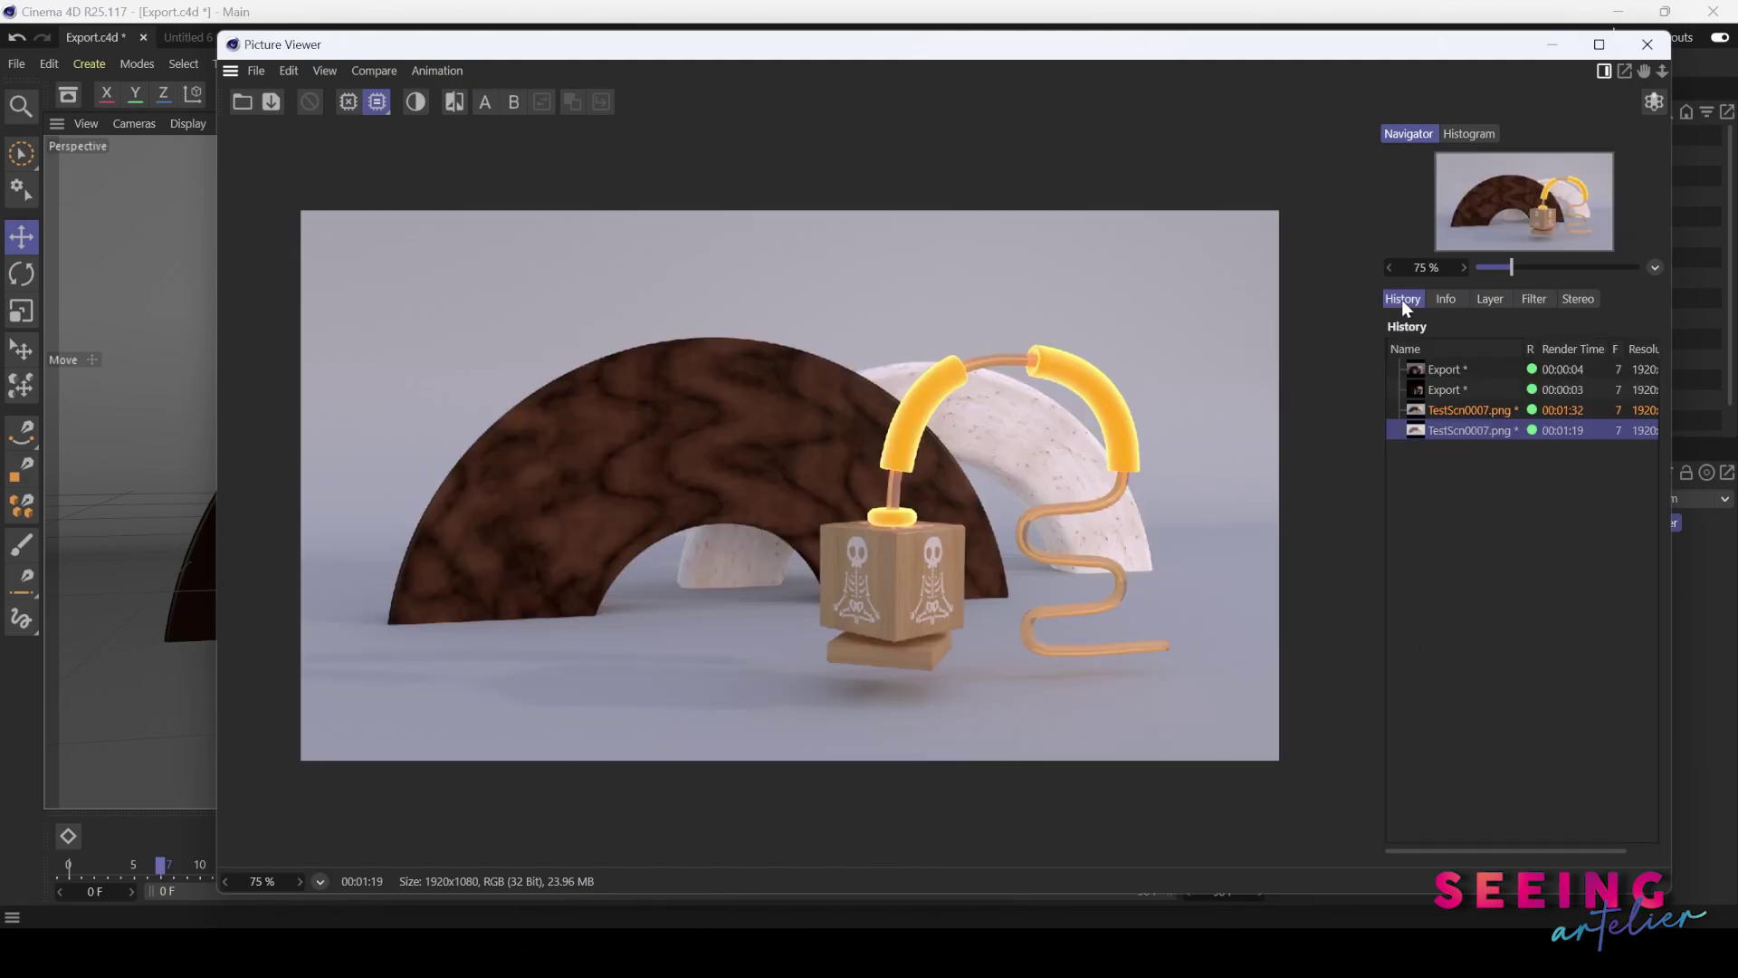
pyautogui.click(1552, 44)
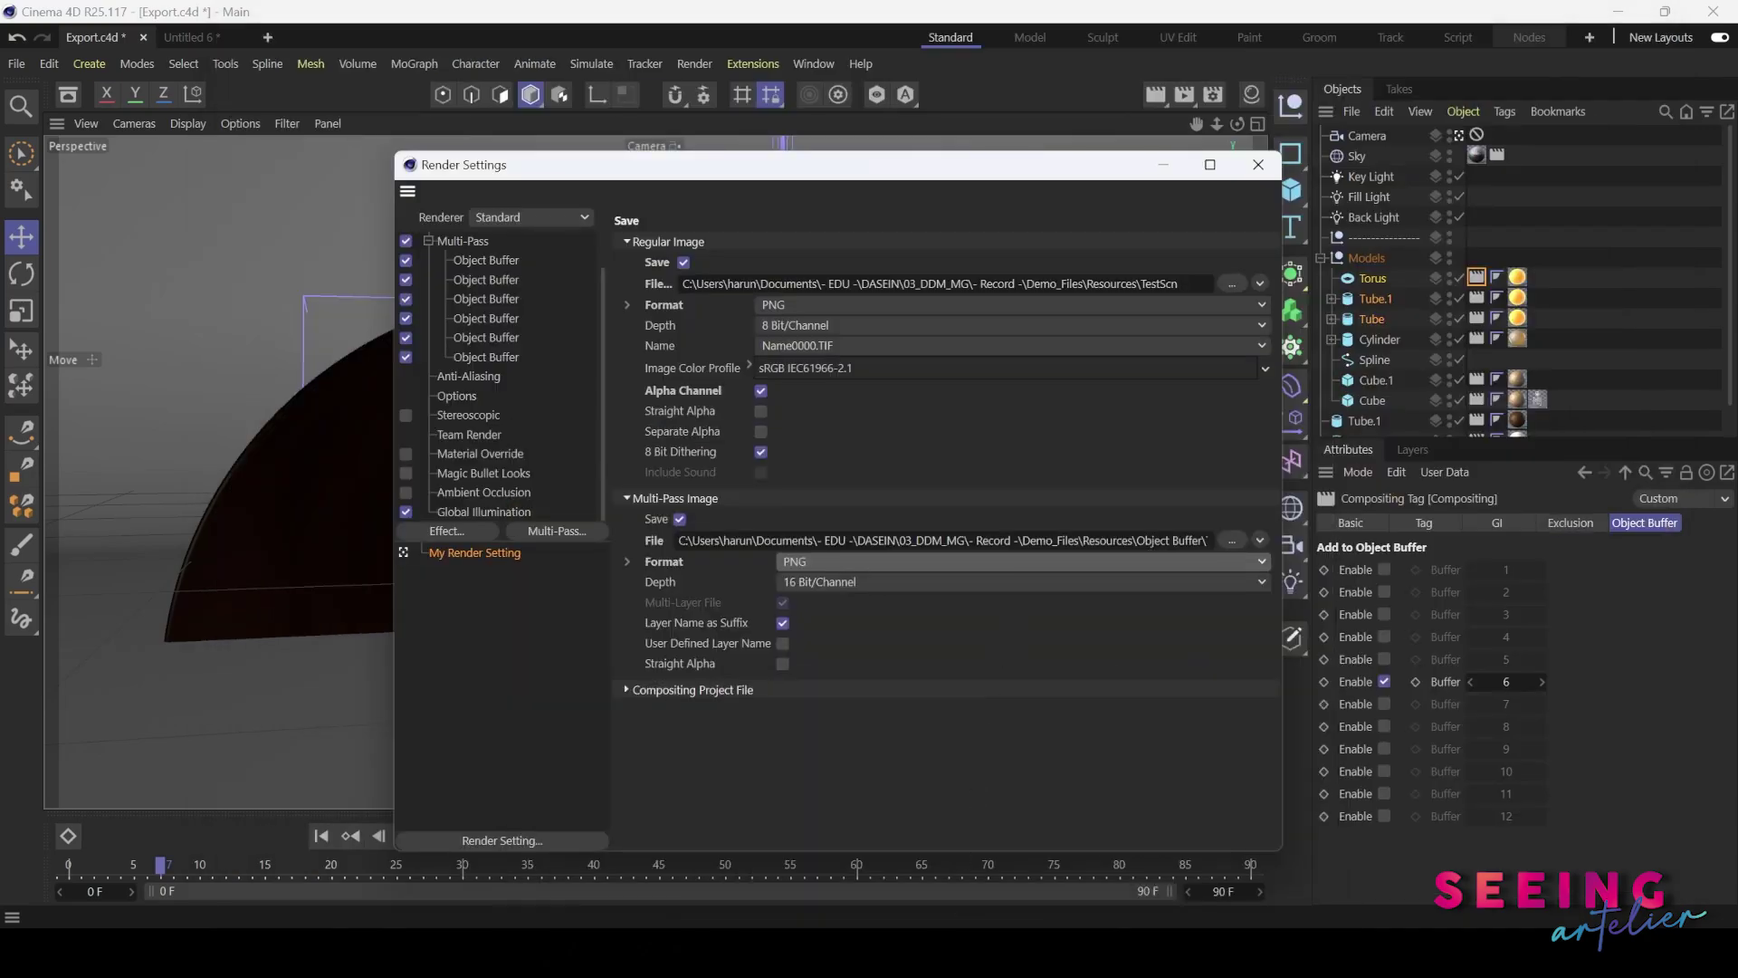
# - Switch to File Explorer and check the exported pass images in the Object Buffer folder inside Resources
pyautogui.click(867, 953)
pyautogui.click(1028, 867)
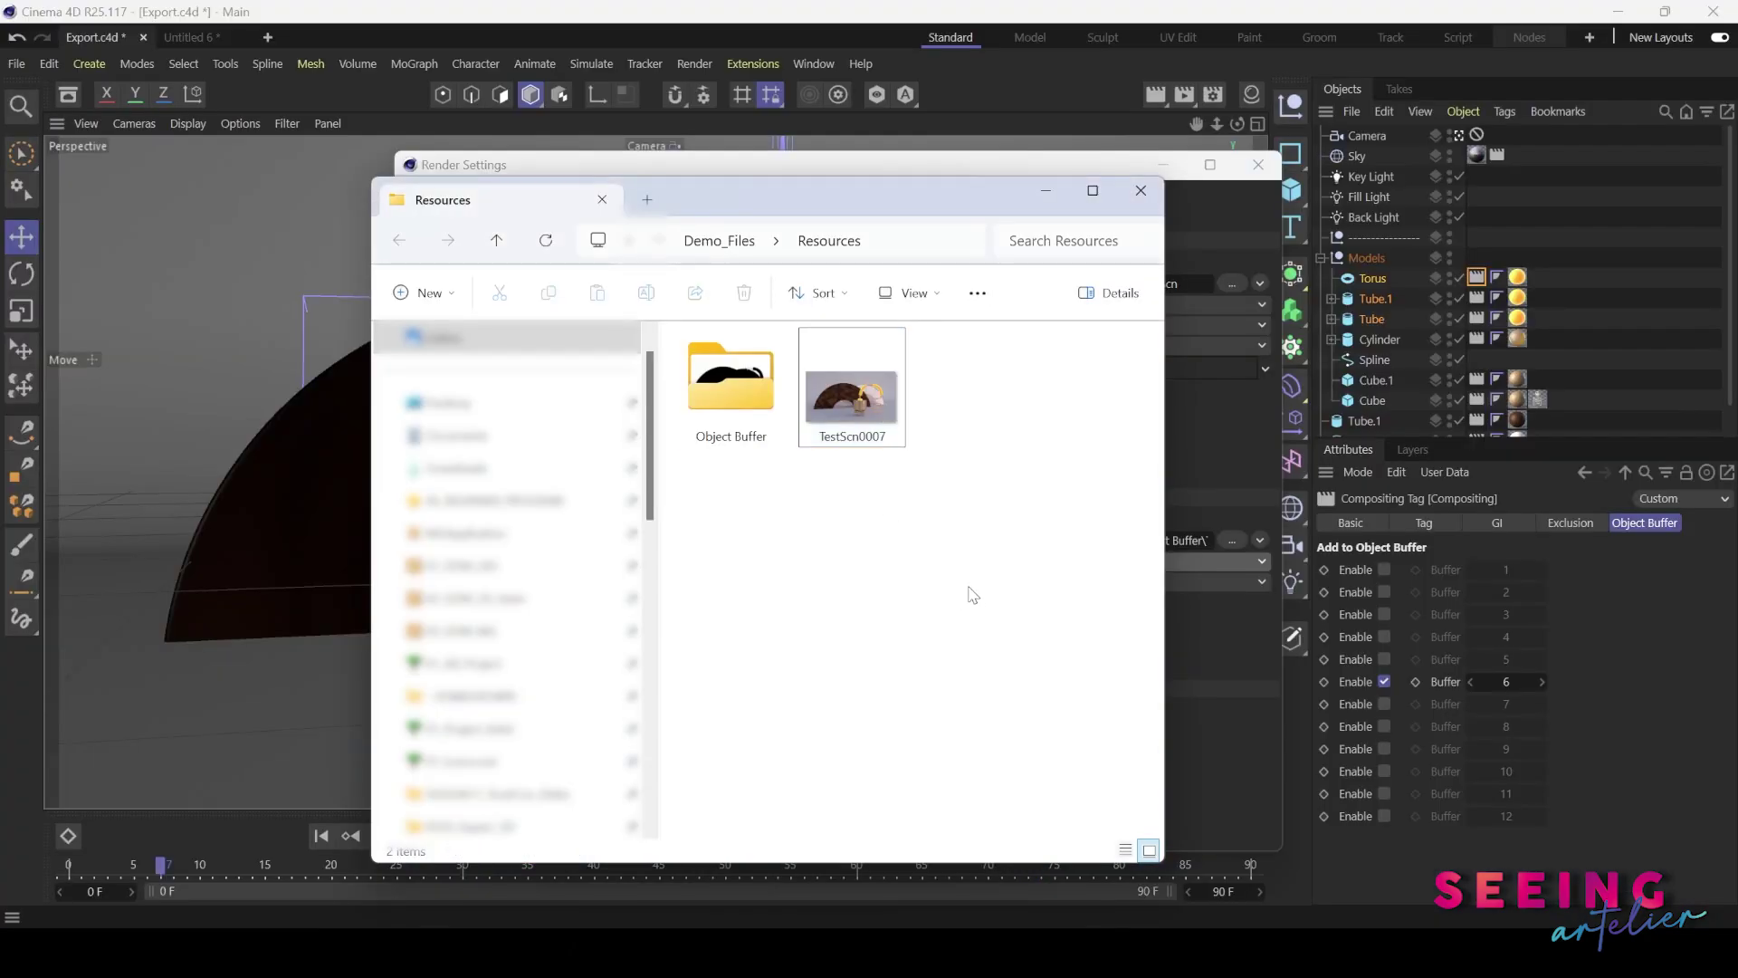
pyautogui.doubleClick(733, 398)
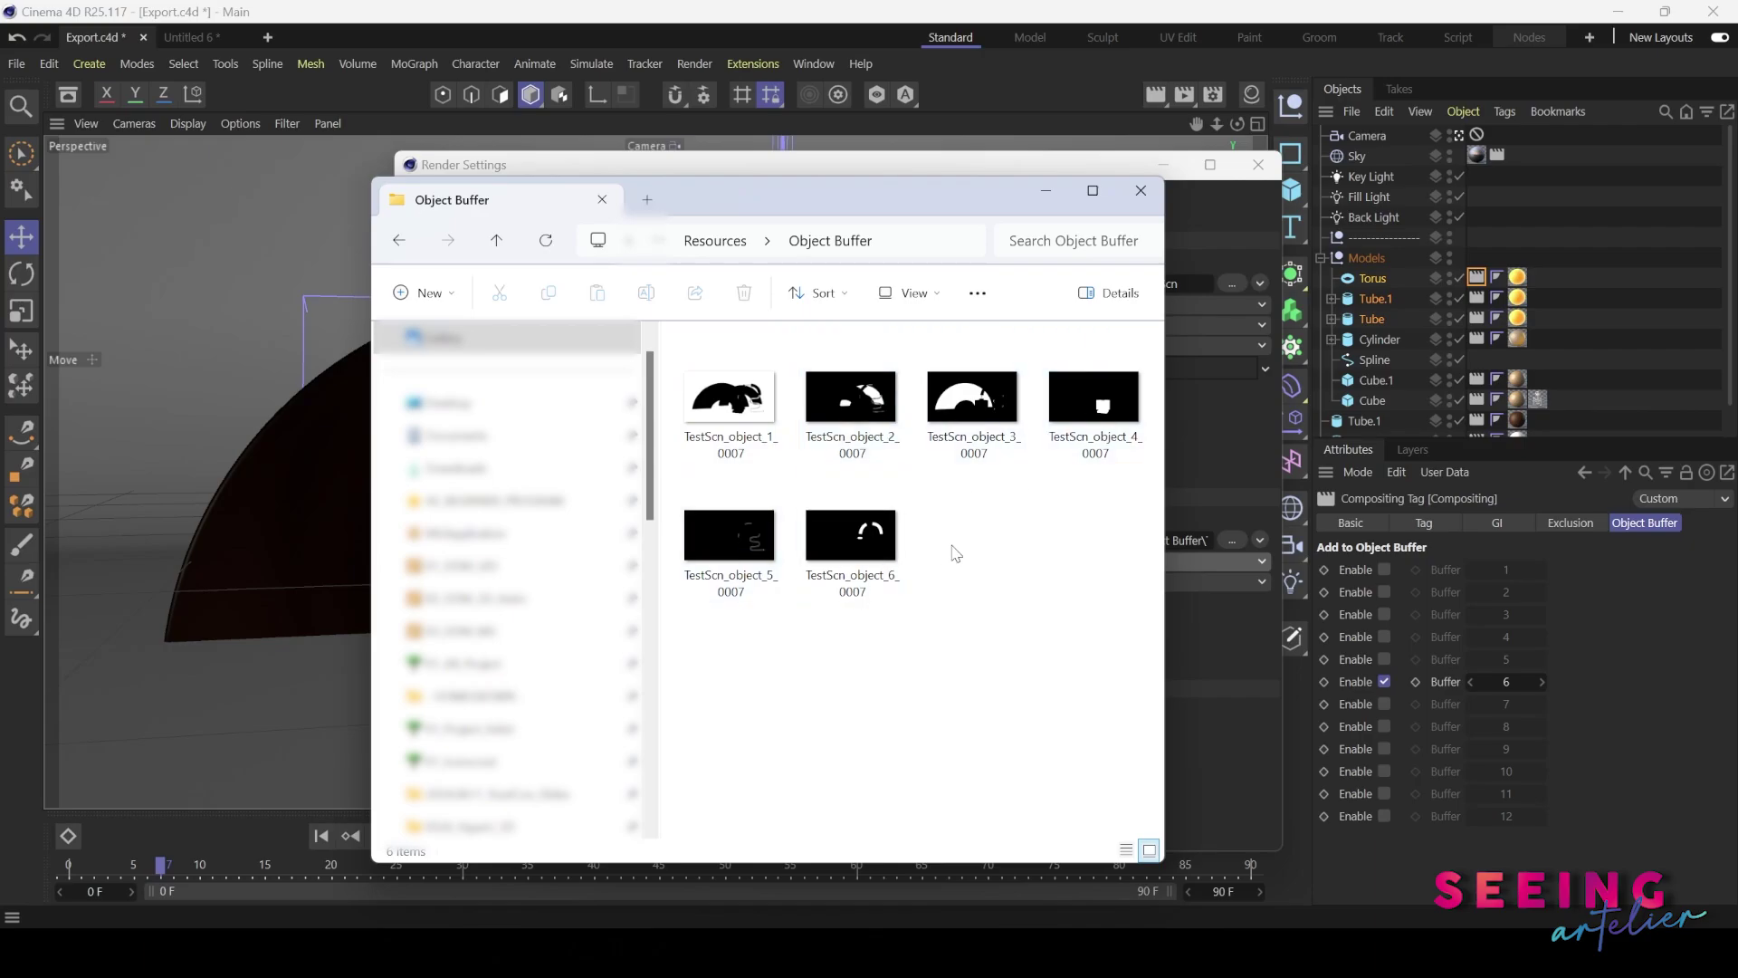
pyautogui.click(1046, 190)
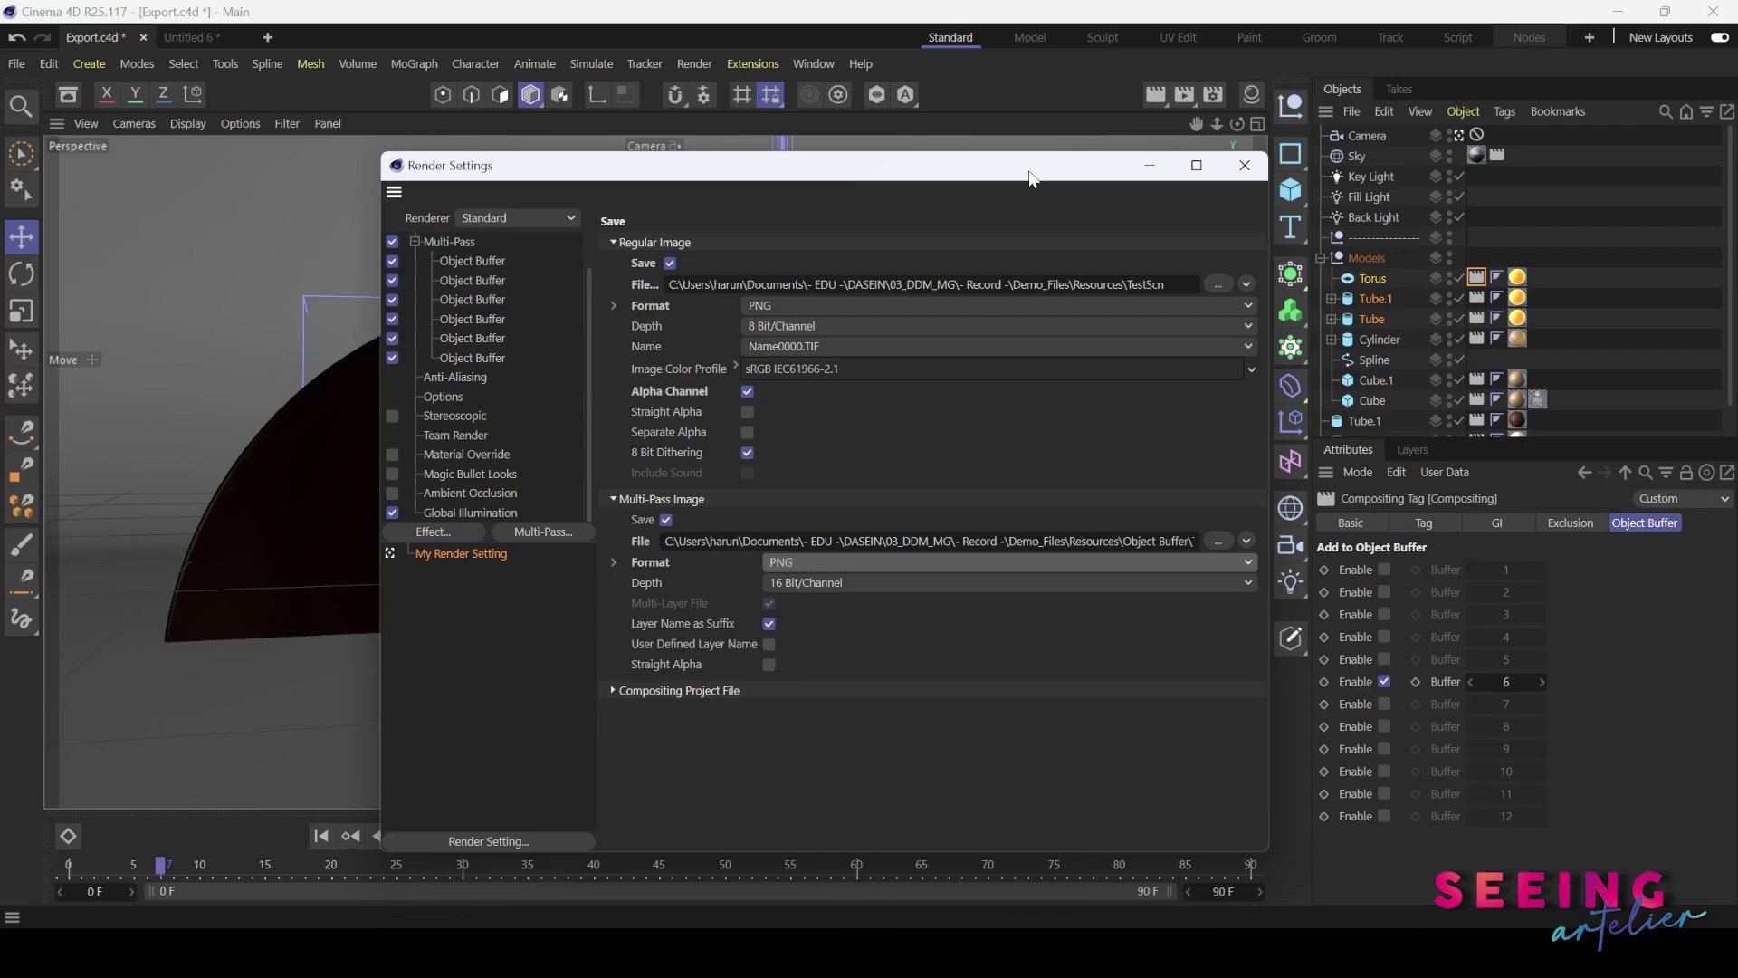
# - Show the output render settings and move the current timeline frame to 40 and back to 30
pyautogui.moveTo(1029, 176); pyautogui.dragTo(1226, 147)
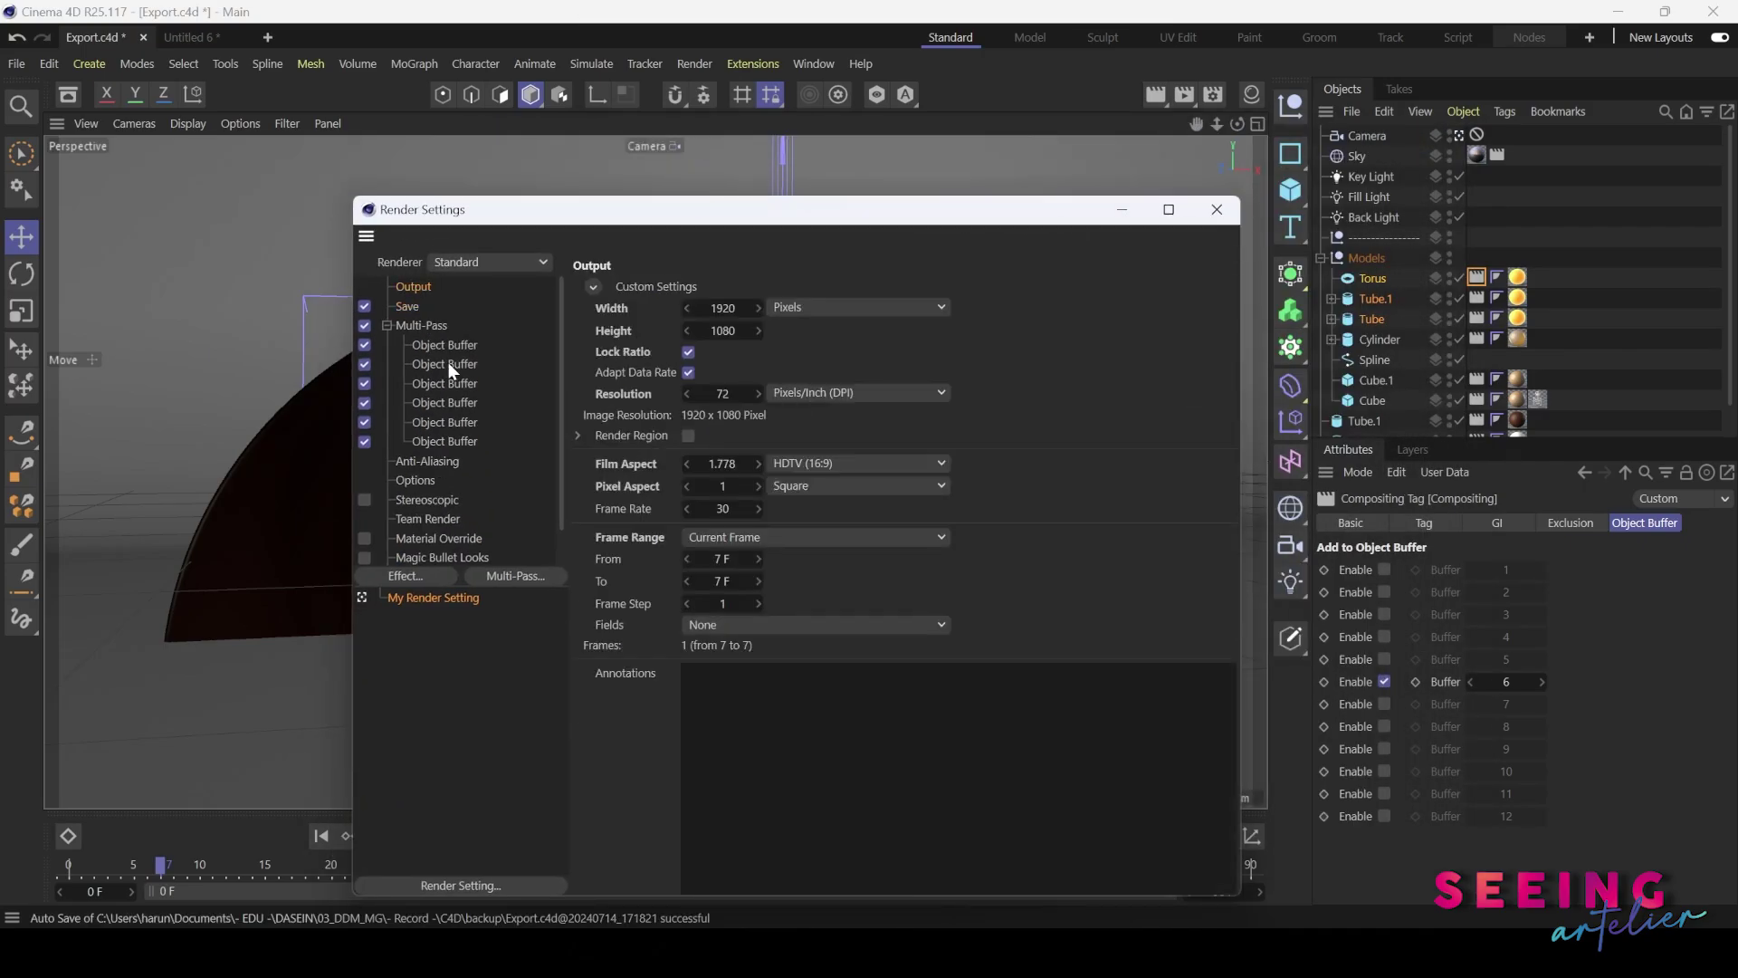
pyautogui.moveTo(794, 219); pyautogui.dragTo(1339, 168)
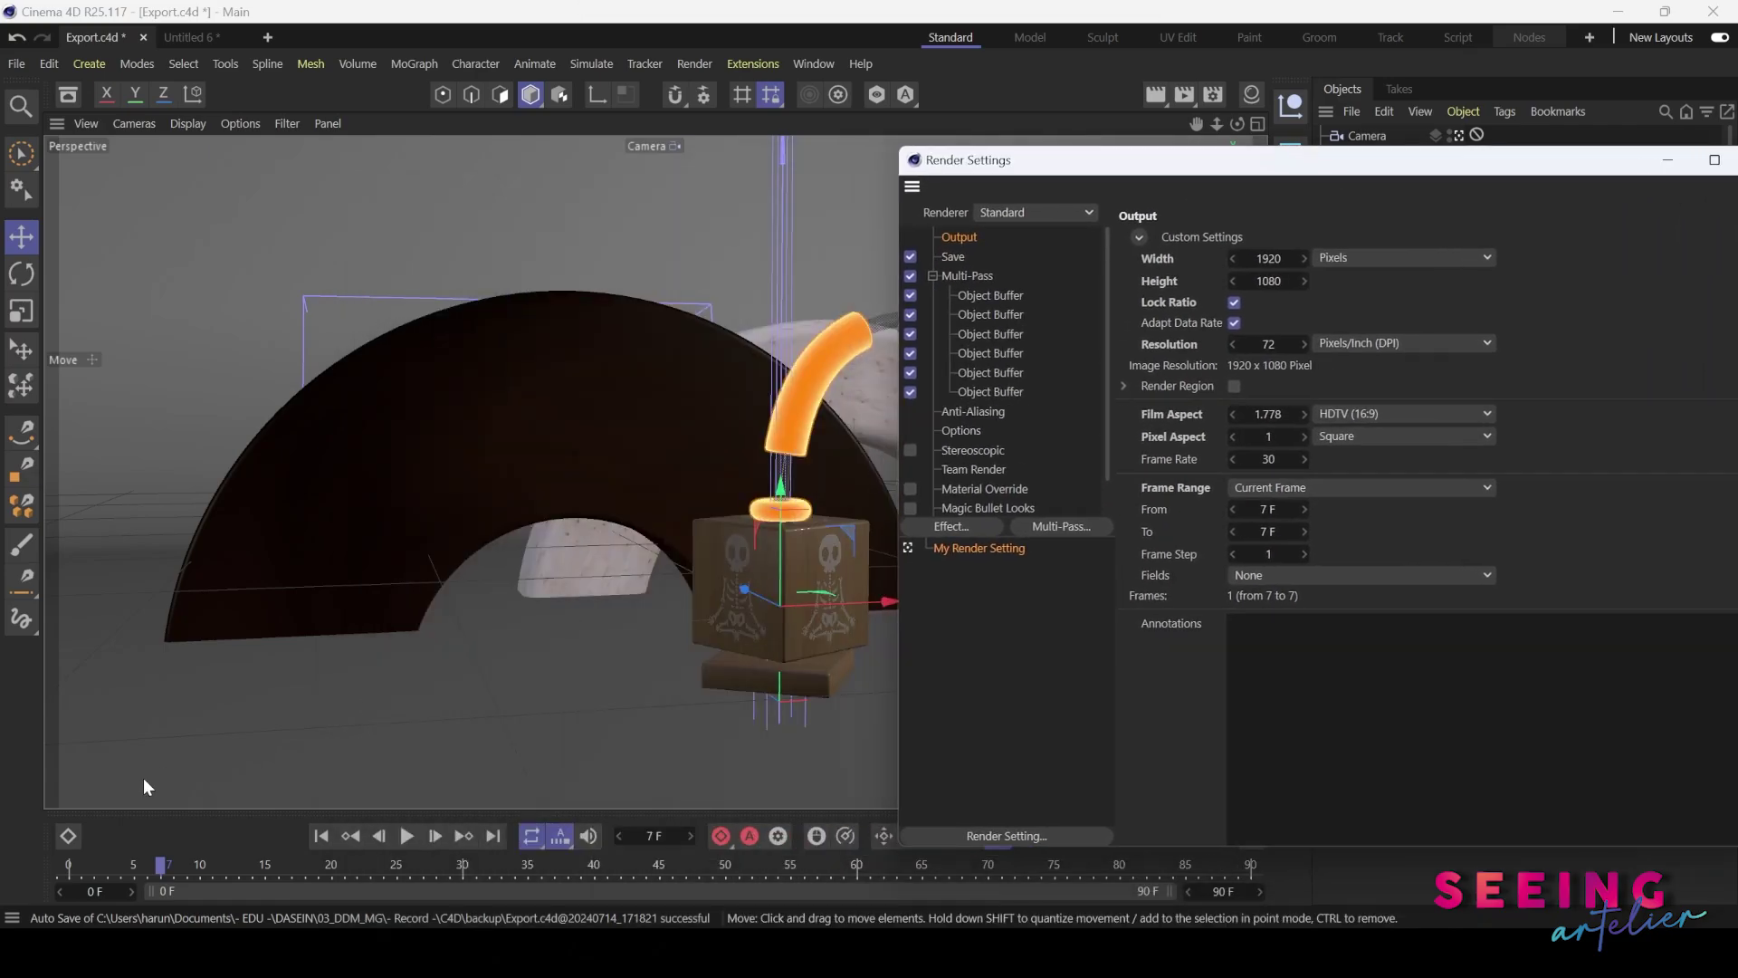
pyautogui.click(73, 867)
pyautogui.moveTo(73, 866); pyautogui.dragTo(594, 883)
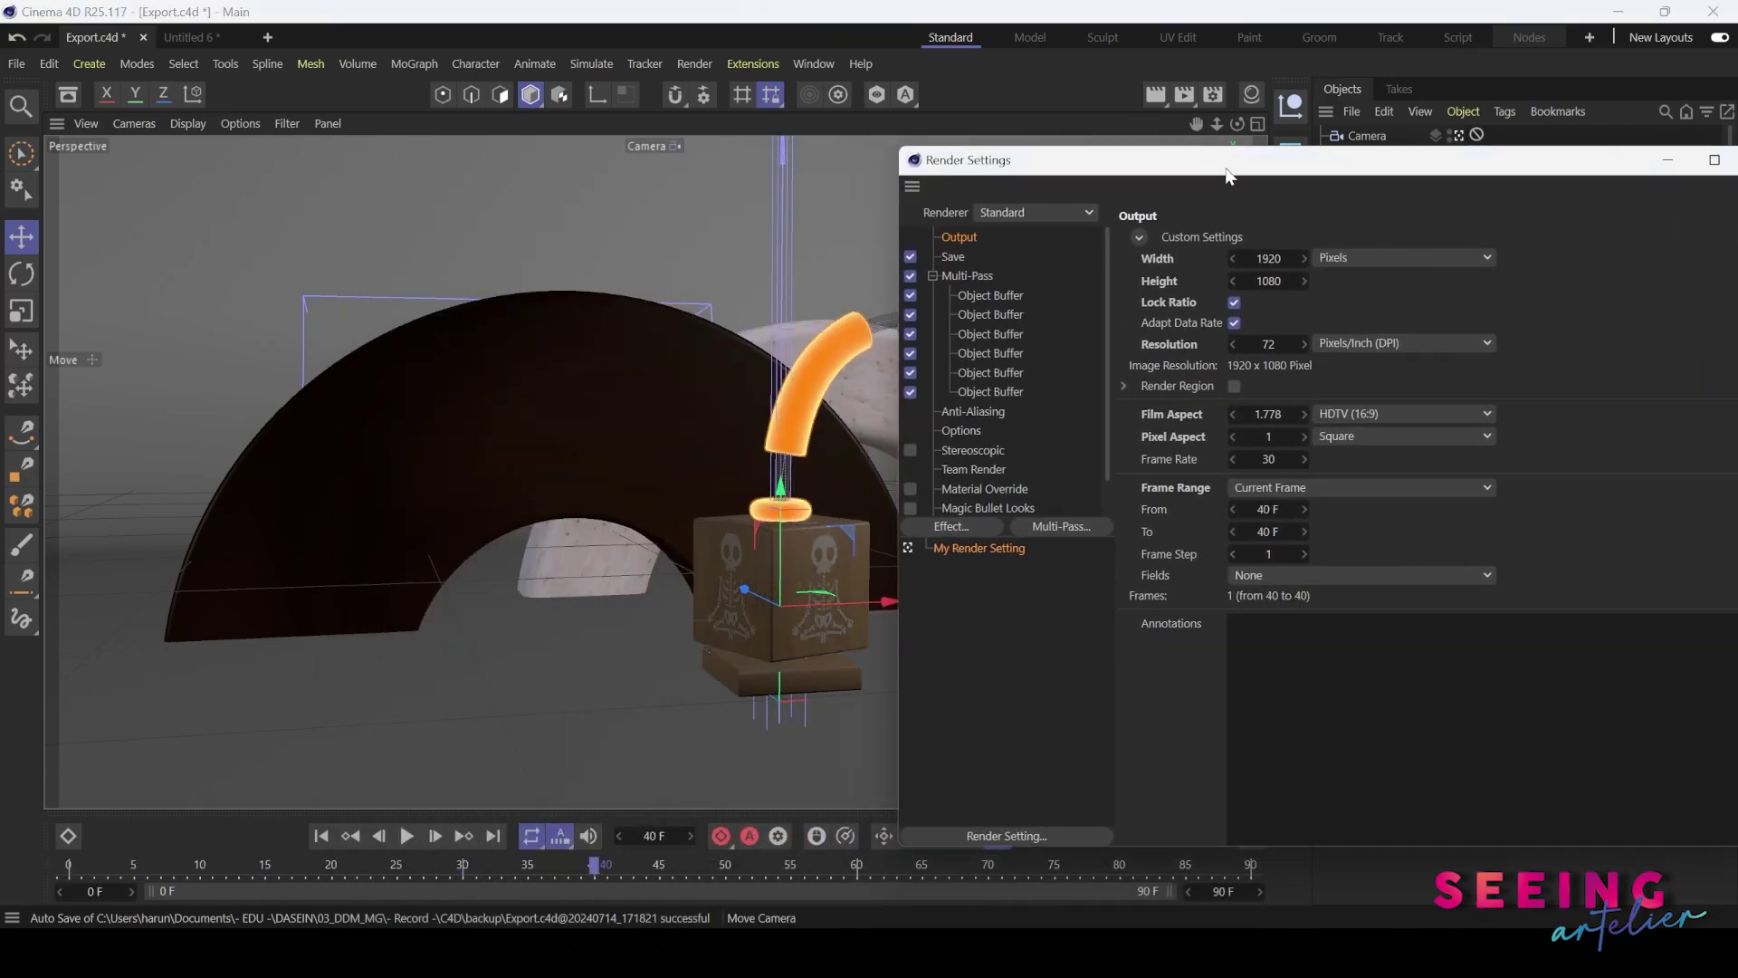
pyautogui.moveTo(1228, 169); pyautogui.dragTo(1106, 207)
pyautogui.click(476, 869)
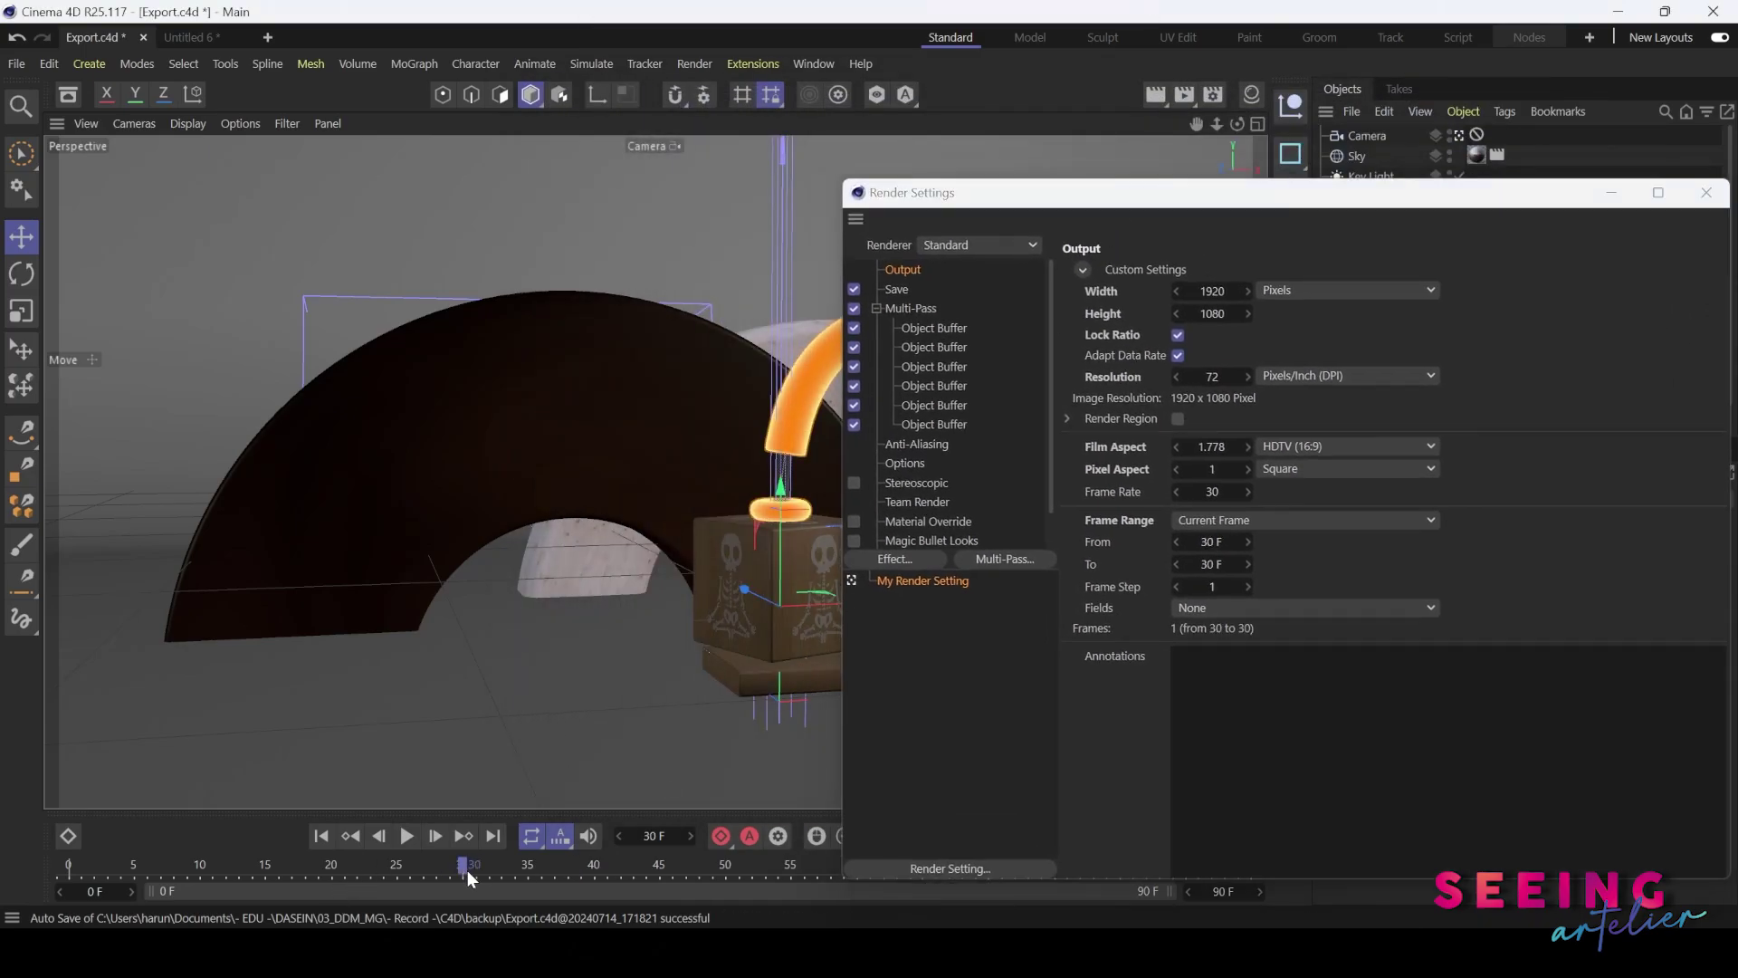
# - Set the output frame range to Manual, from frame 0 to frame 30
pyautogui.click(1269, 524)
pyautogui.click(1263, 539)
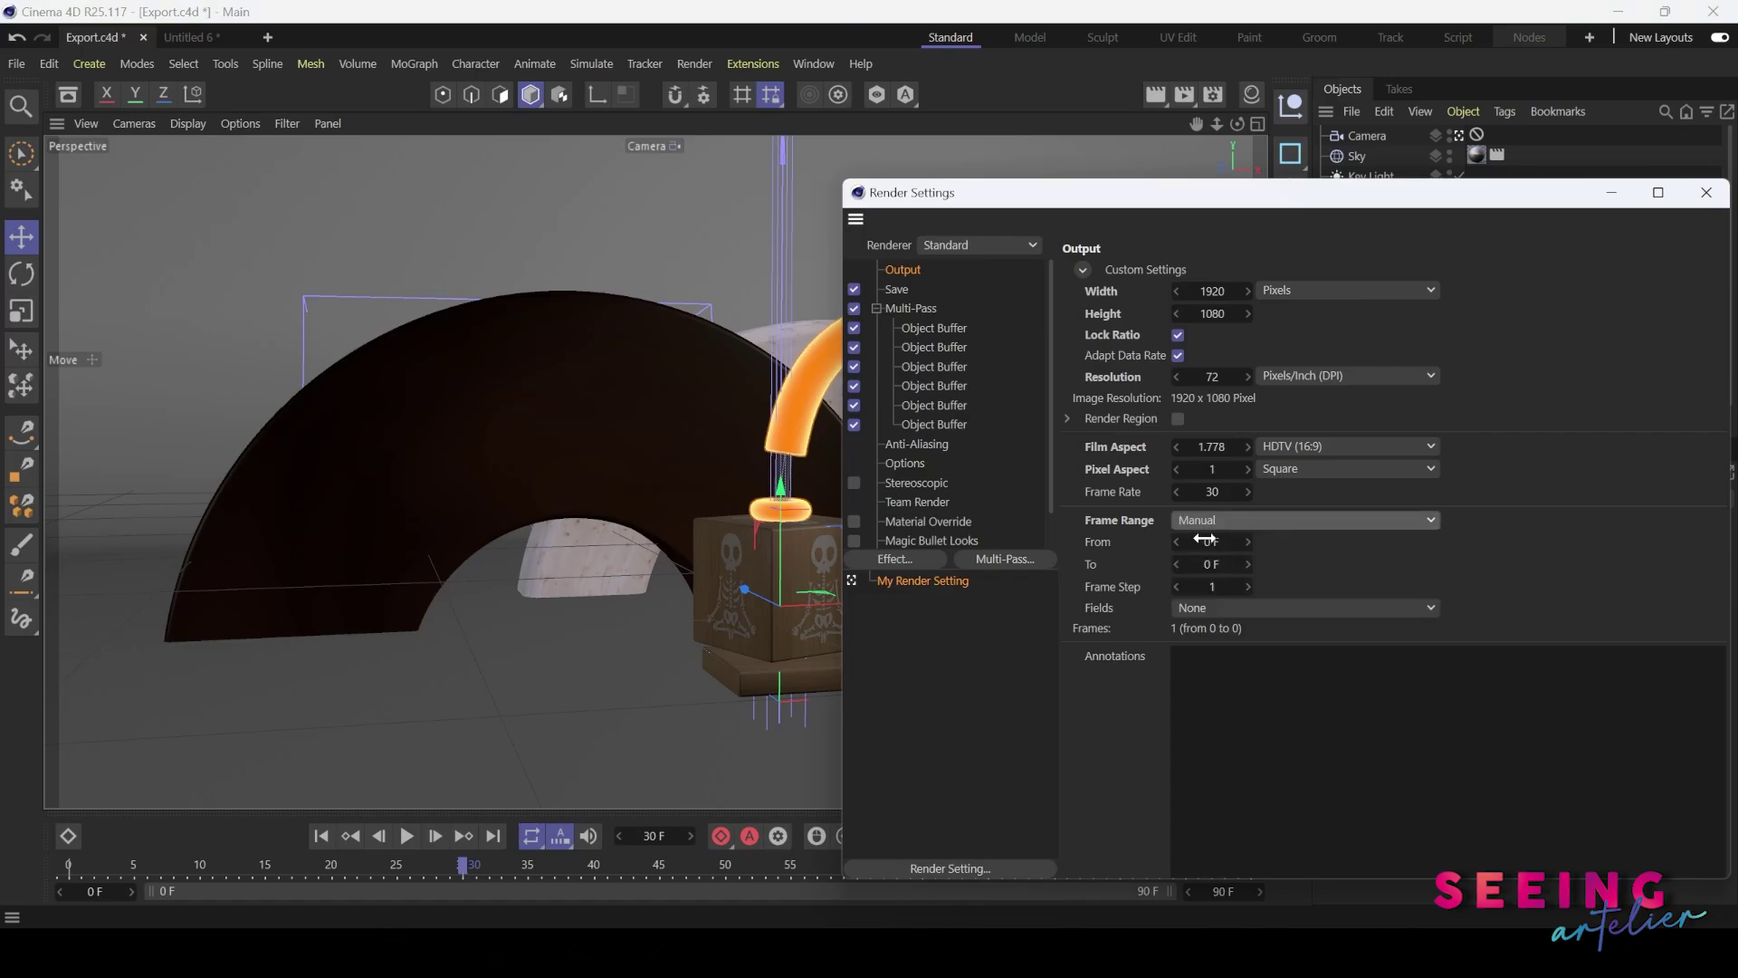
pyautogui.click(1212, 565)
pyautogui.write('30')
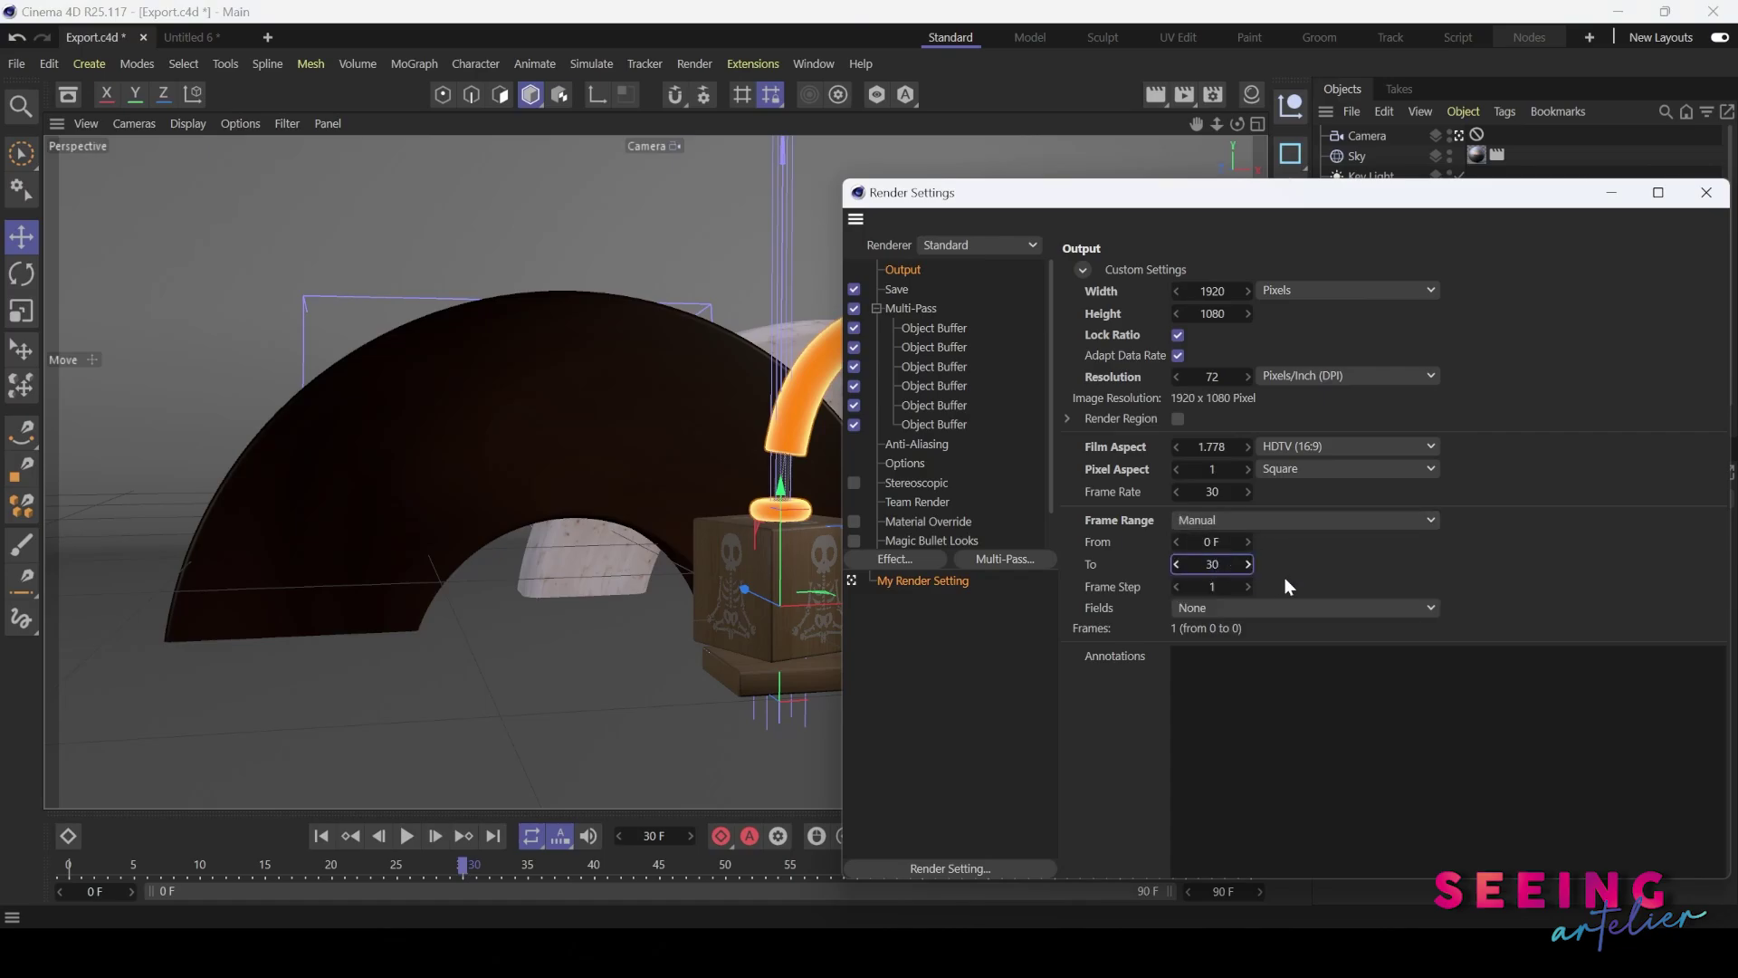
pyautogui.press('Return')
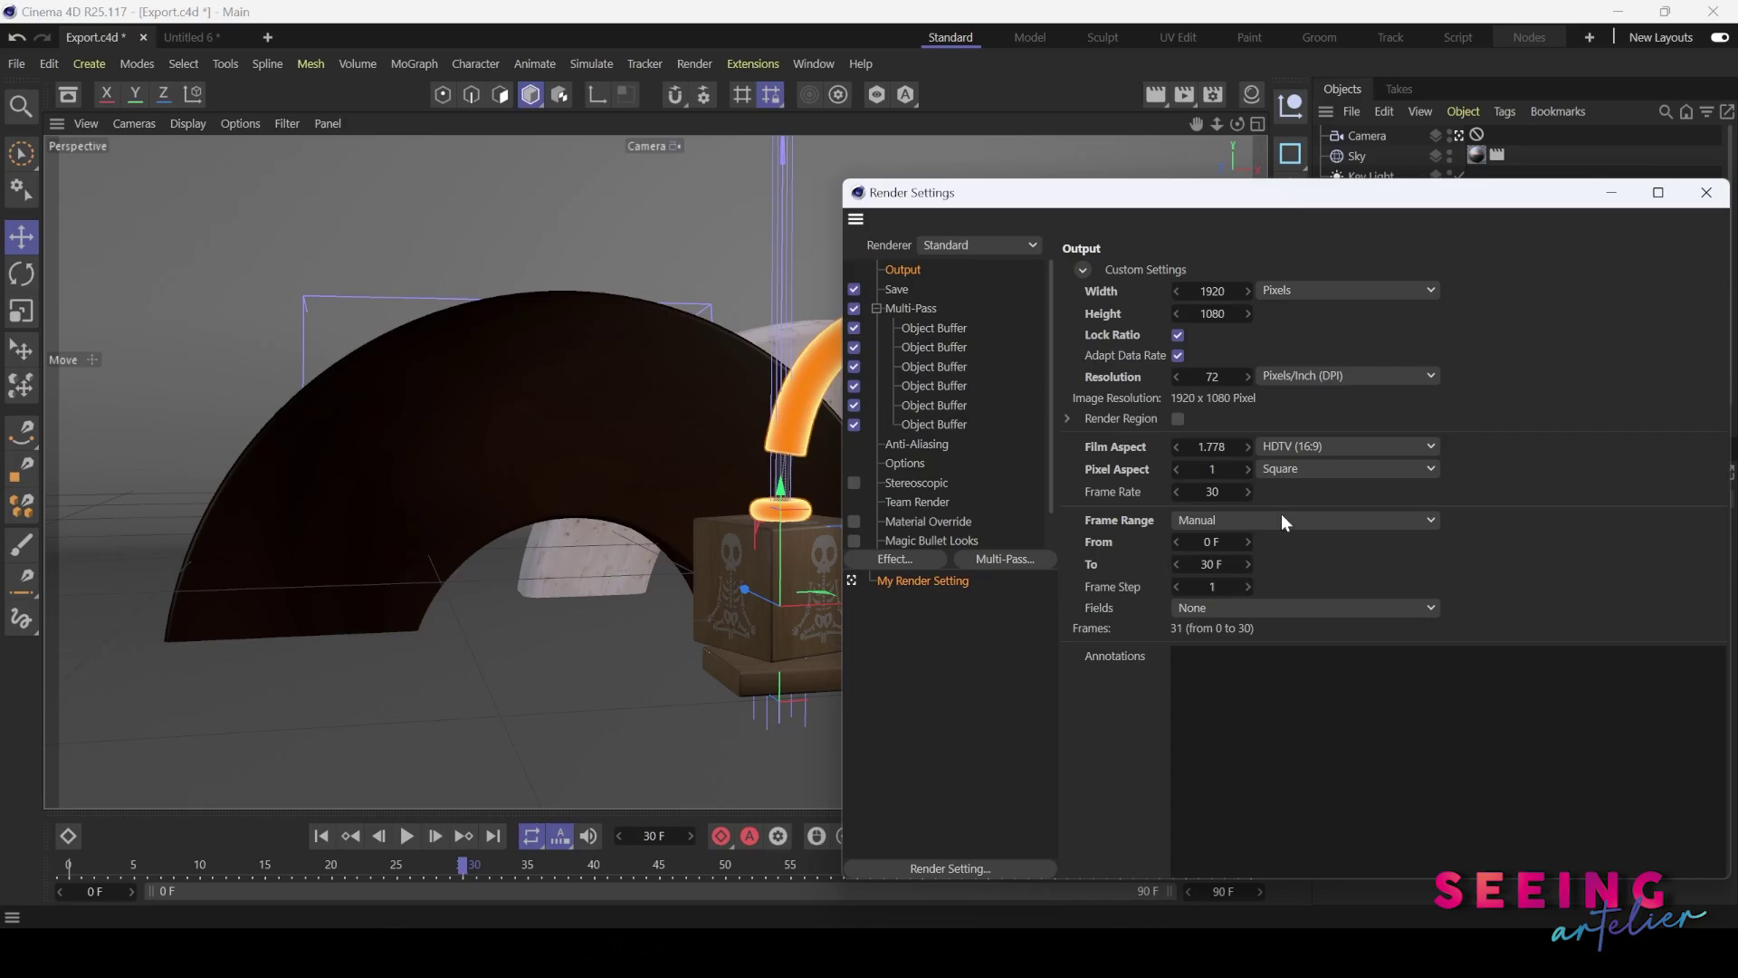
# - Save the Export.c4d project and minimize the Render Settings window
pyautogui.moveTo(1388, 200); pyautogui.dragTo(1212, 147)
pyautogui.hotkey('ctrl', 's')
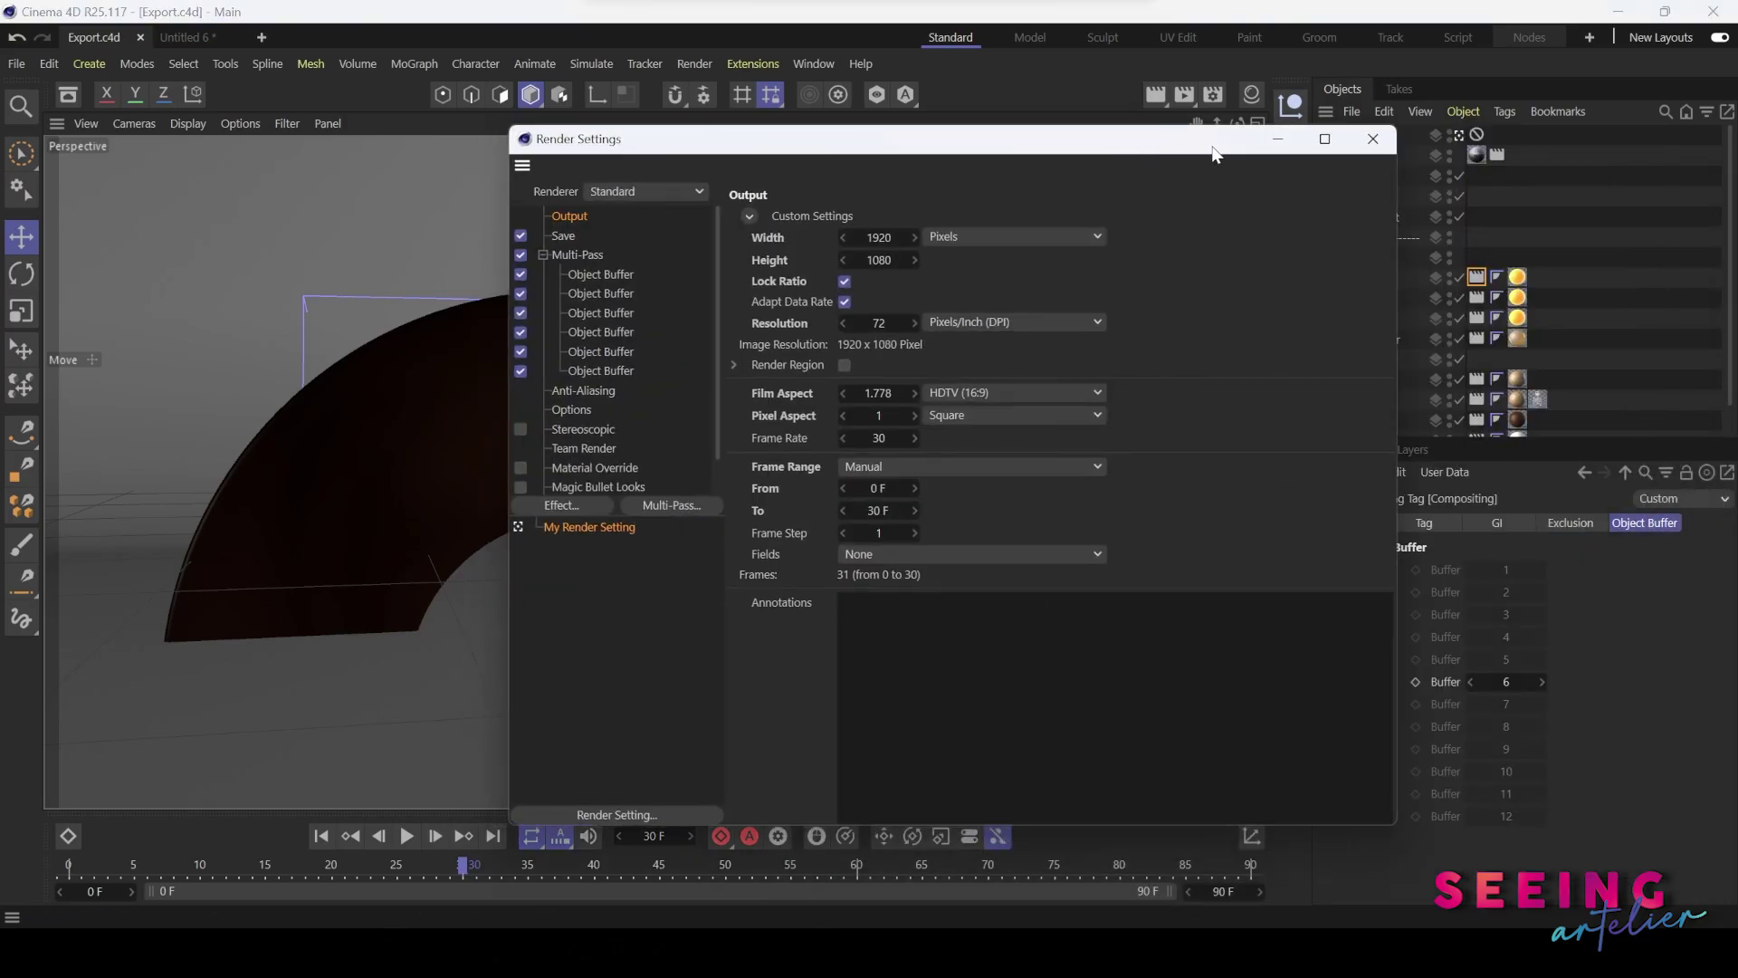
pyautogui.click(1277, 141)
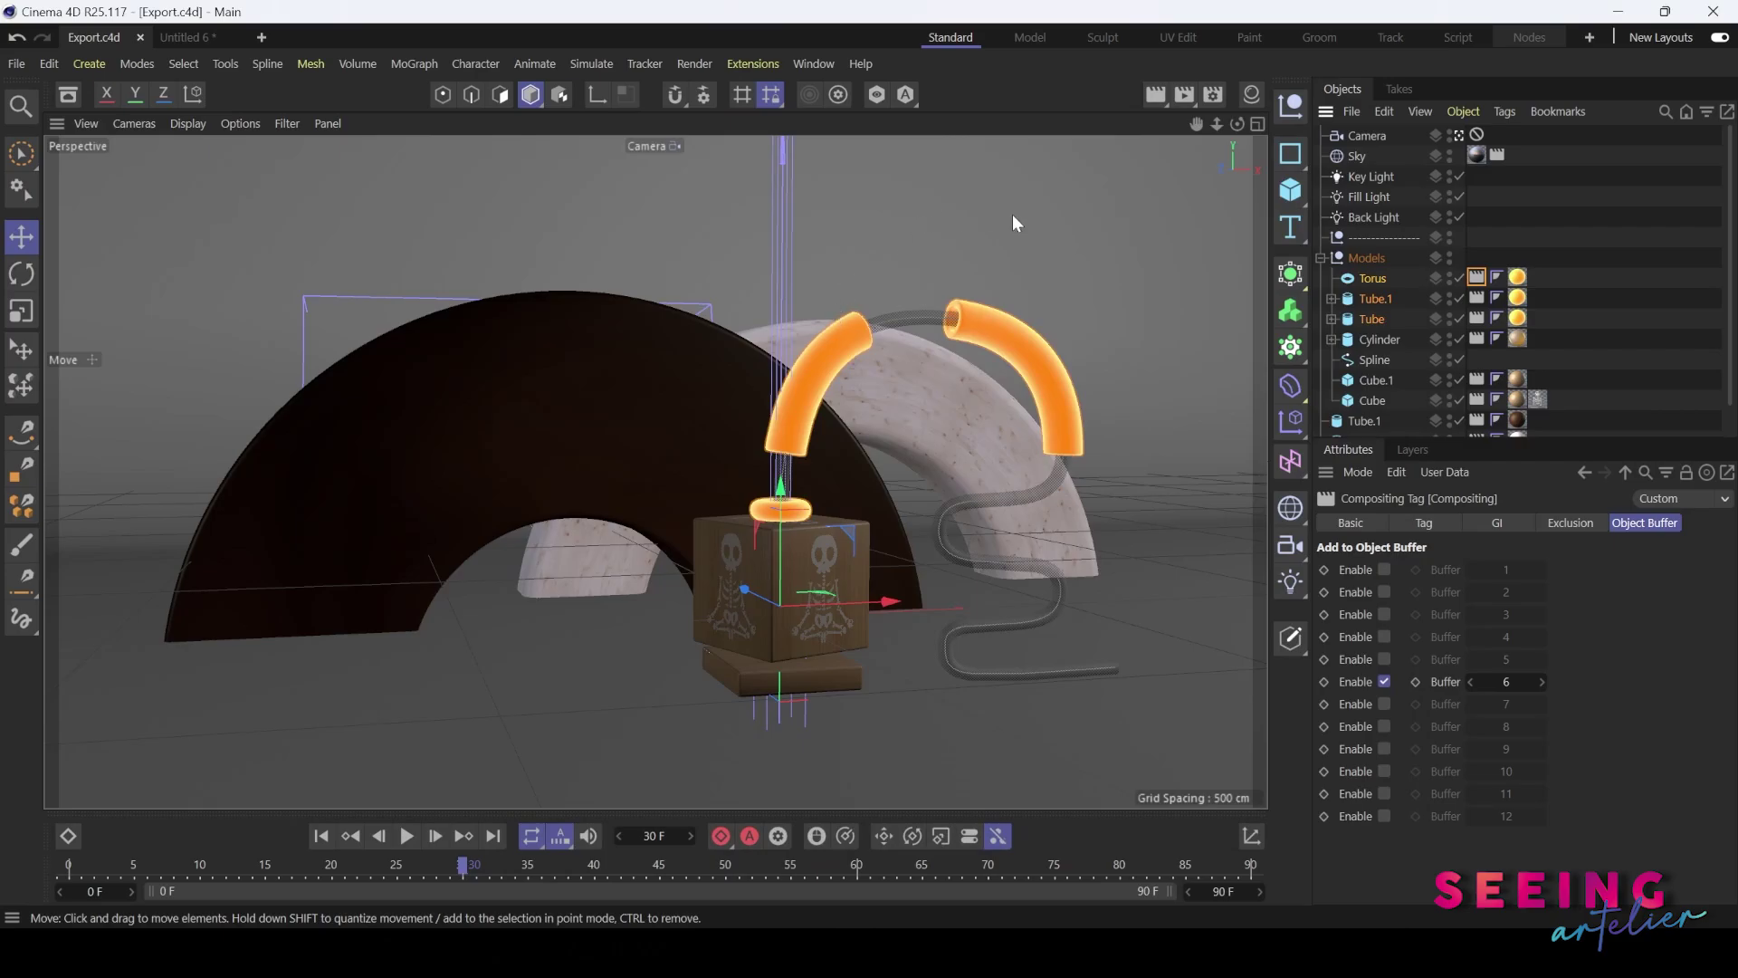
# - Start rendering the frame sequence to the Picture Viewer, and close the viewer to cancel the render
pyautogui.click(1181, 93)
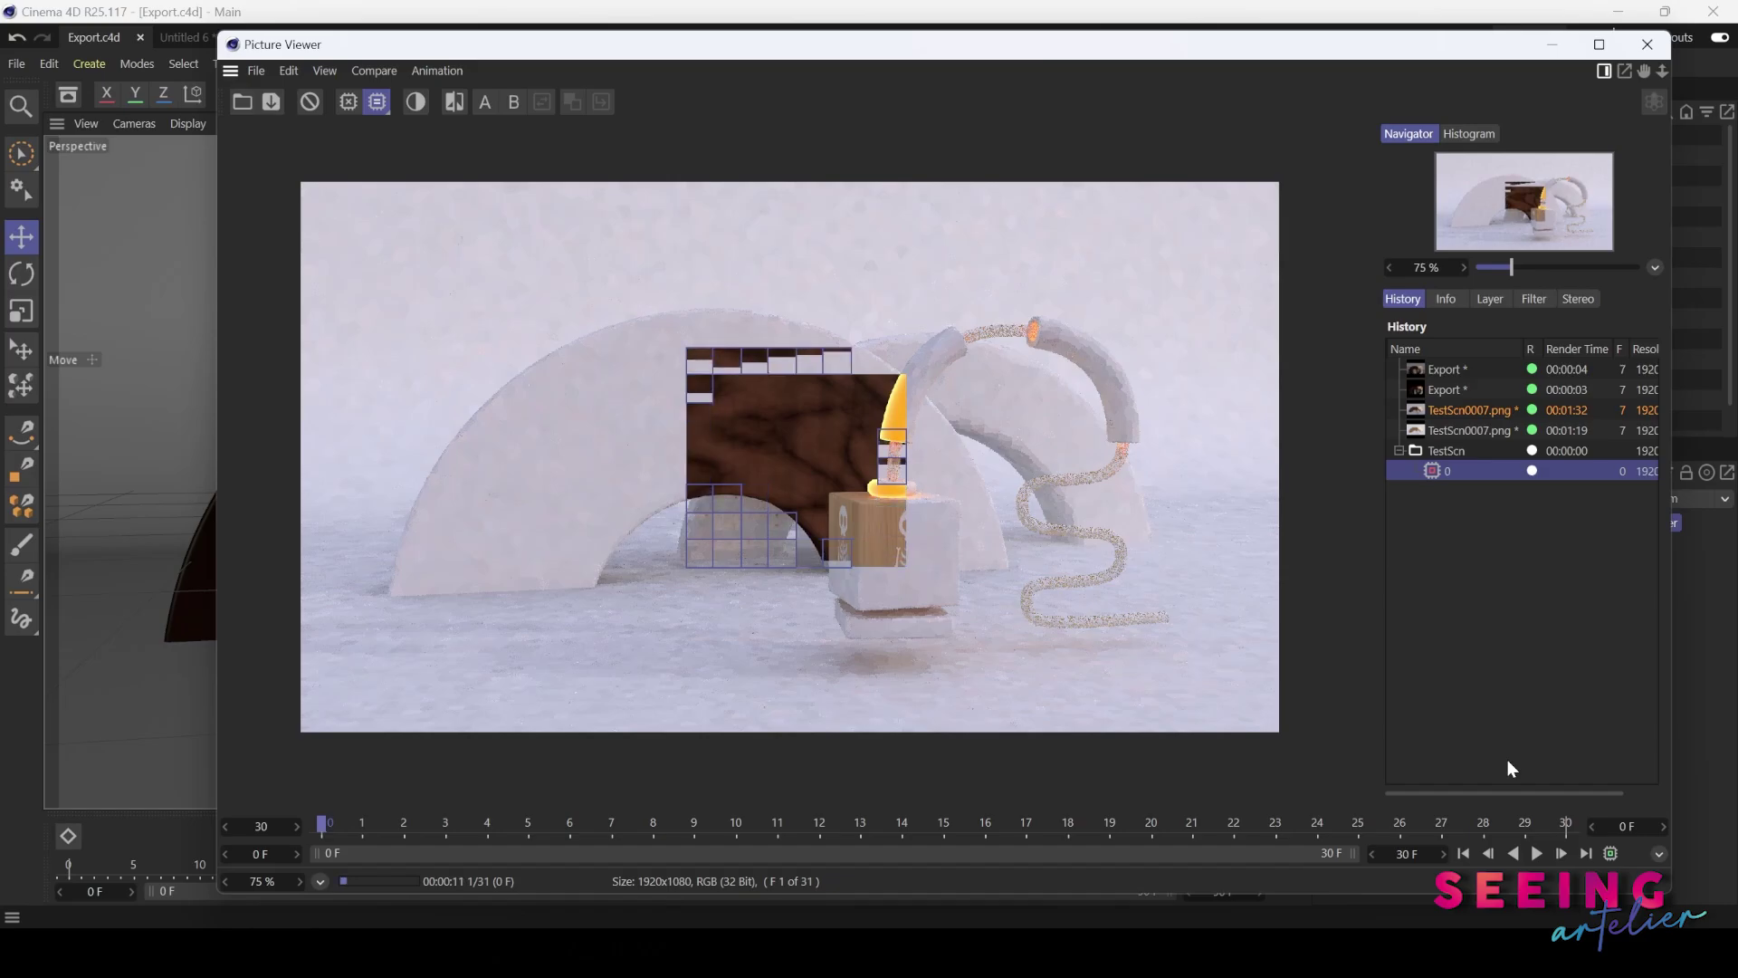
pyautogui.click(1647, 46)
pyautogui.click(901, 547)
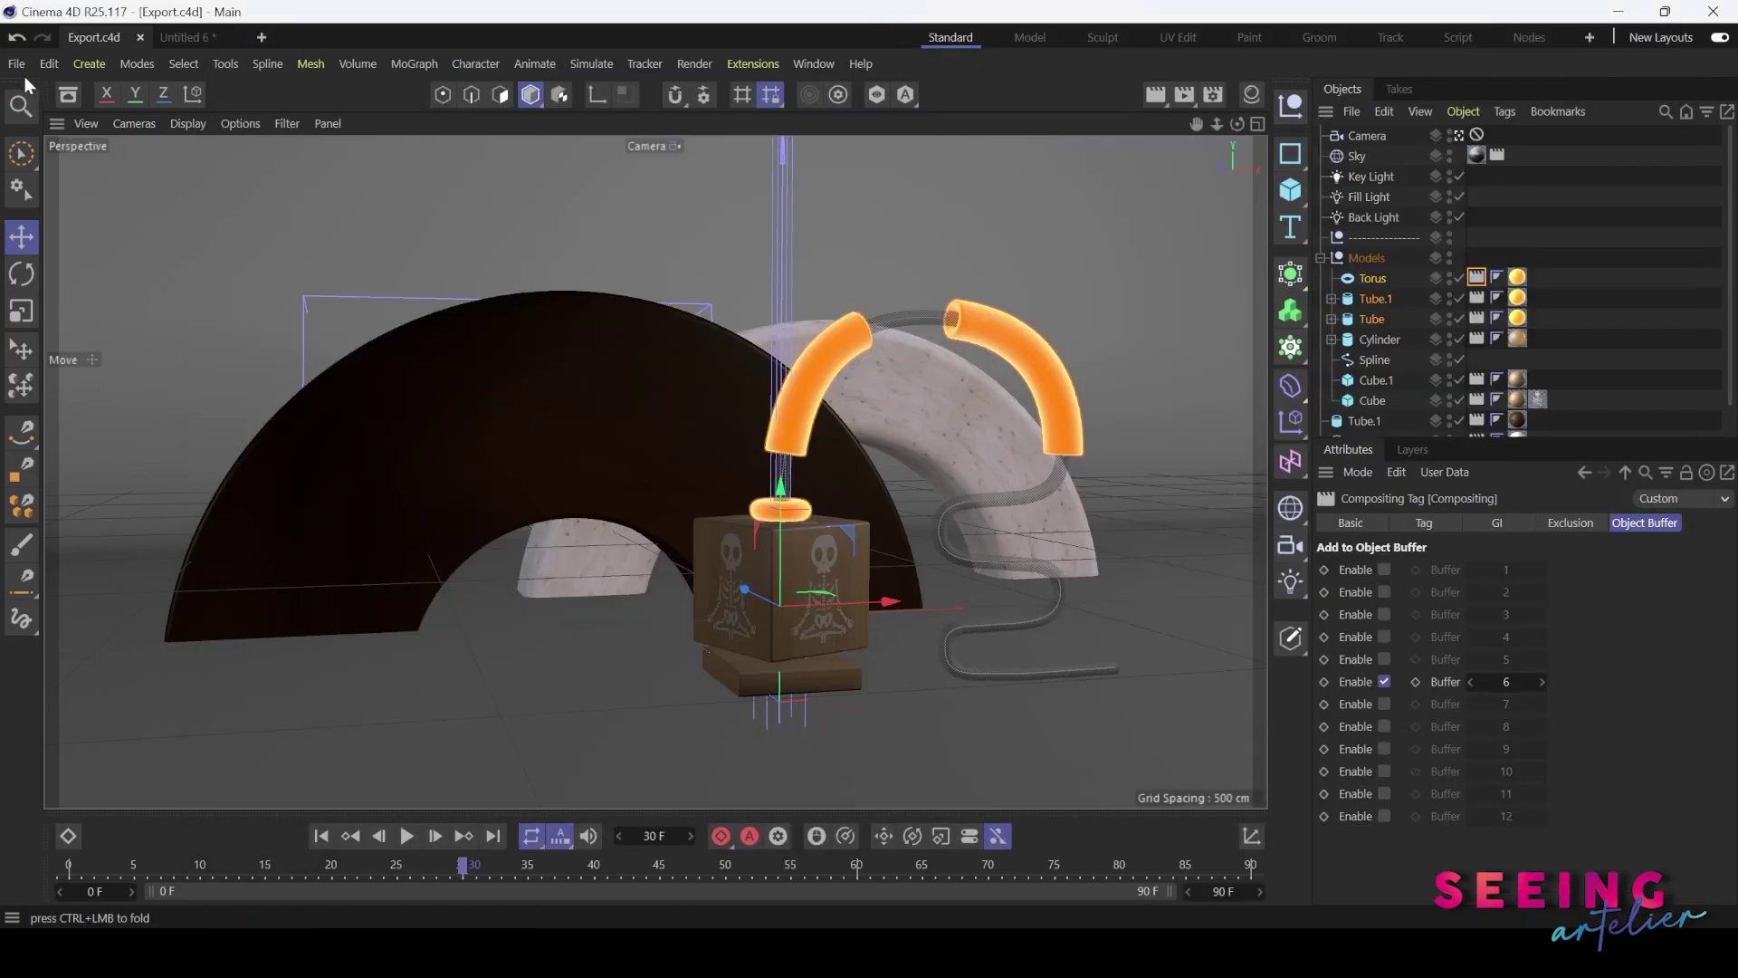
# - Close the Export.c4d project and open the Render Queue from the empty scene
pyautogui.click(141, 37)
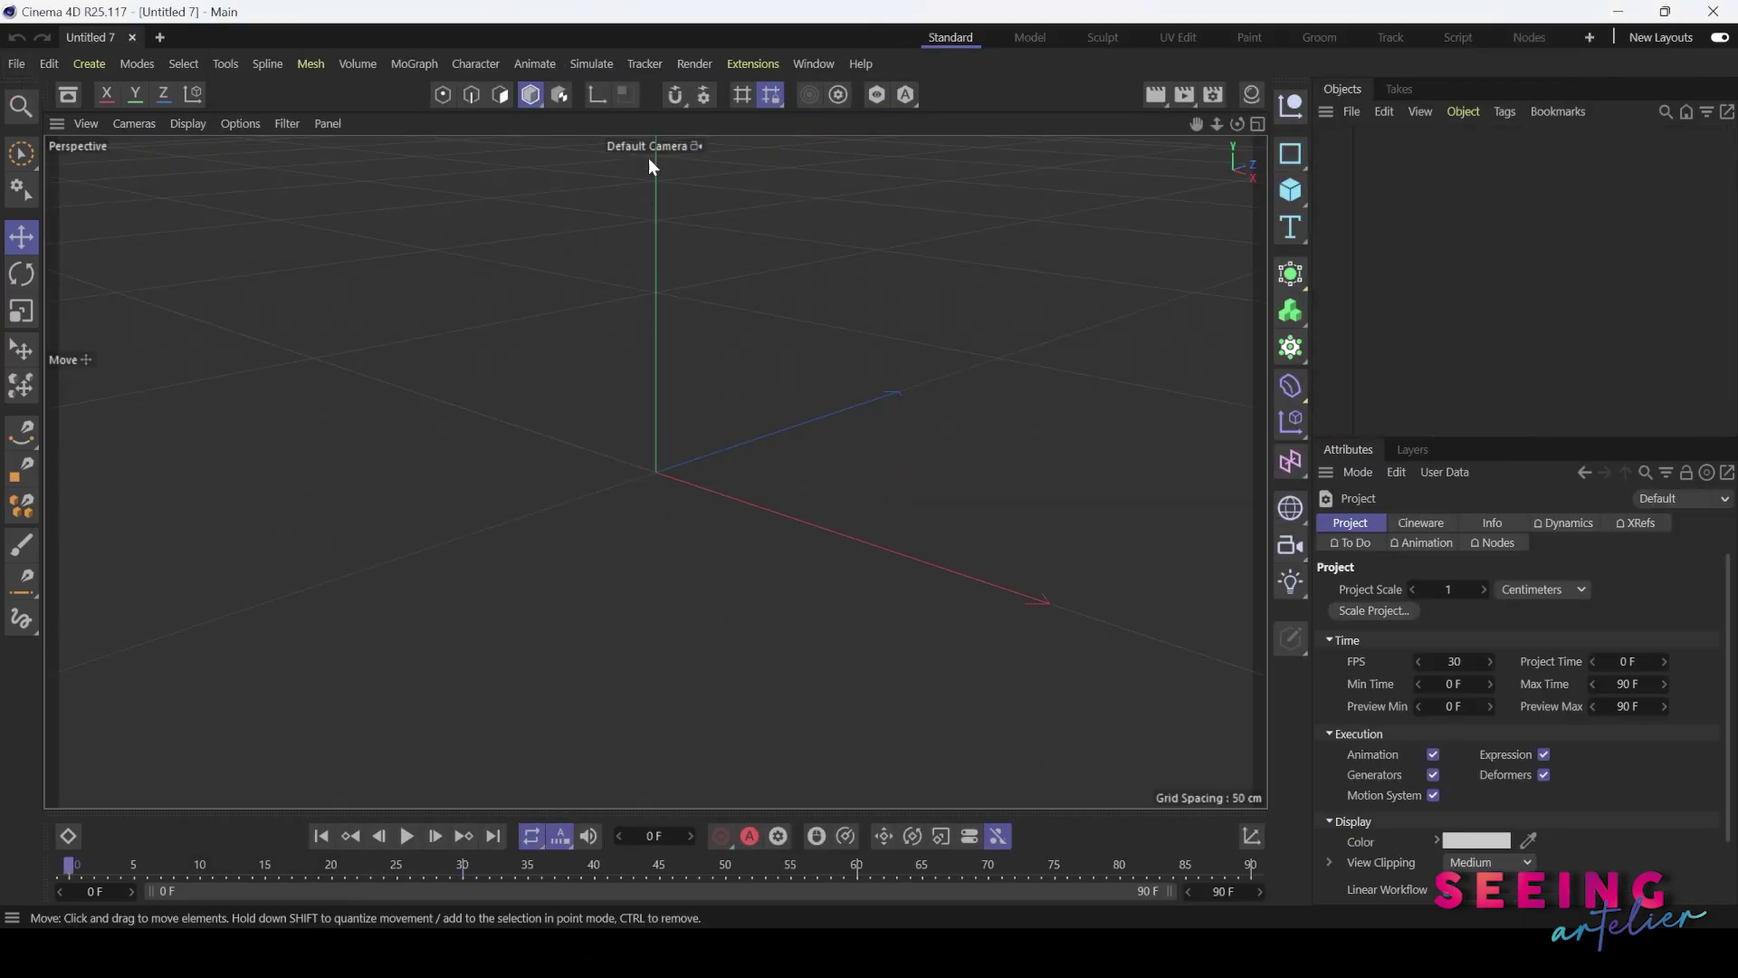
pyautogui.click(693, 64)
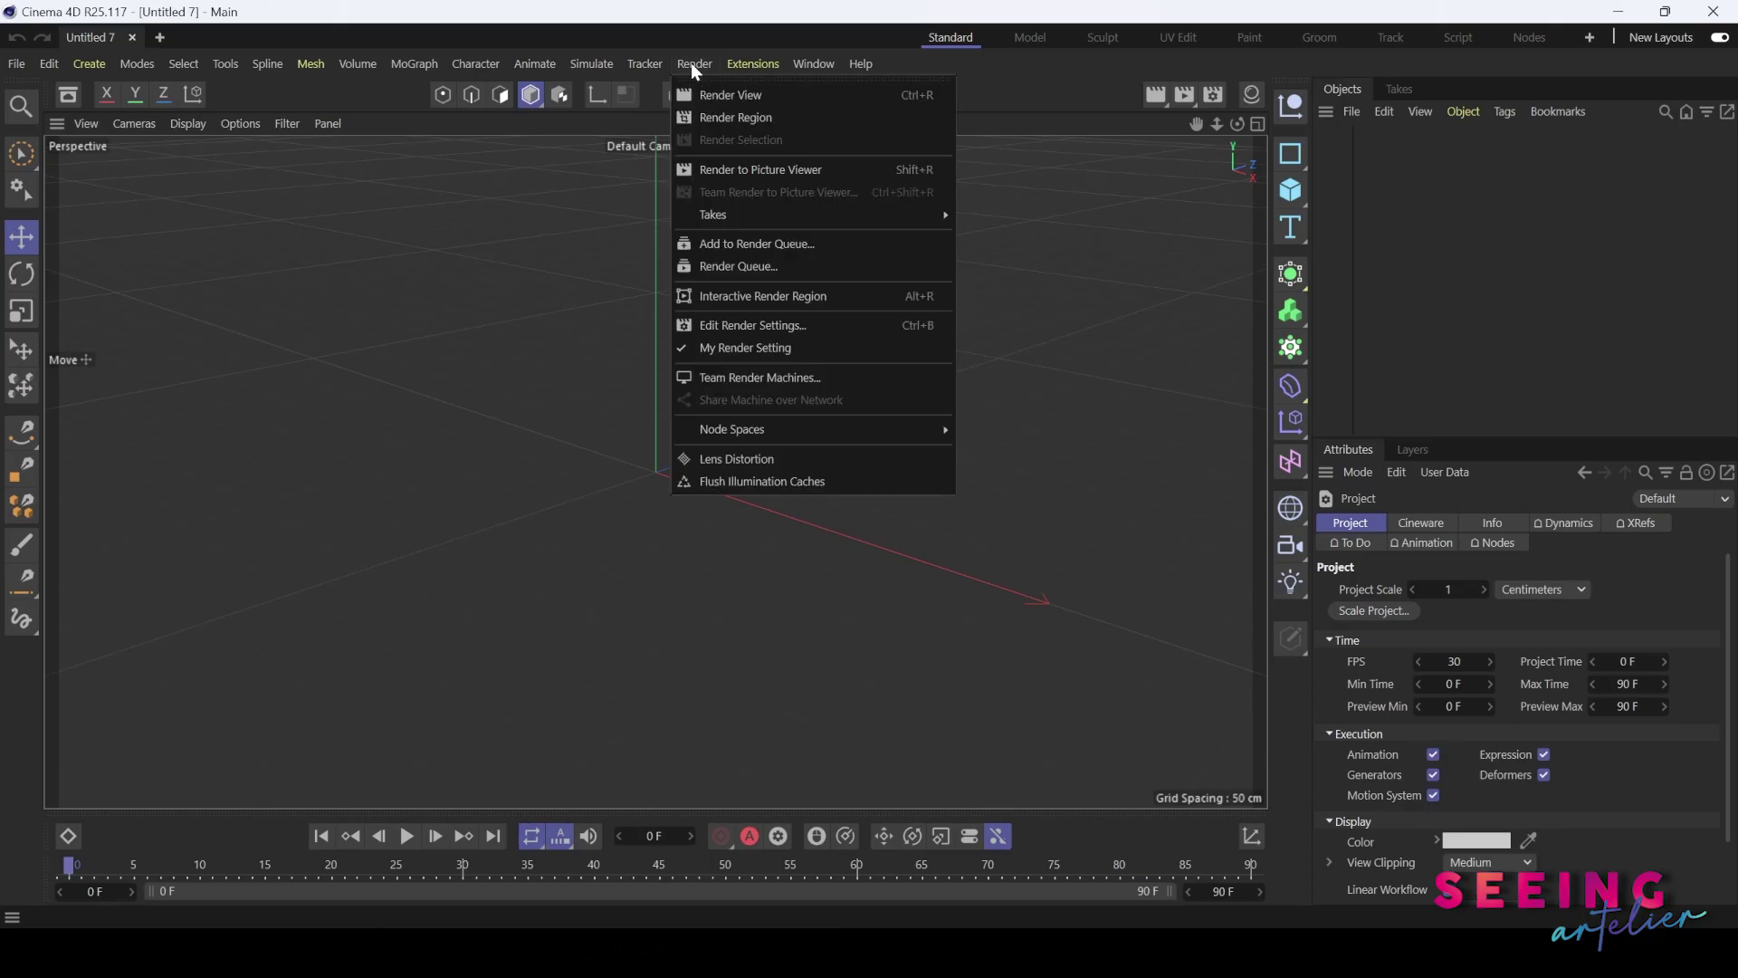
pyautogui.click(784, 266)
pyautogui.moveTo(902, 250); pyautogui.dragTo(561, 172)
# - Switch to File Explorer, open the C4D folder inside - Record -, and place the window beside the Render Queue
pyautogui.click(870, 952)
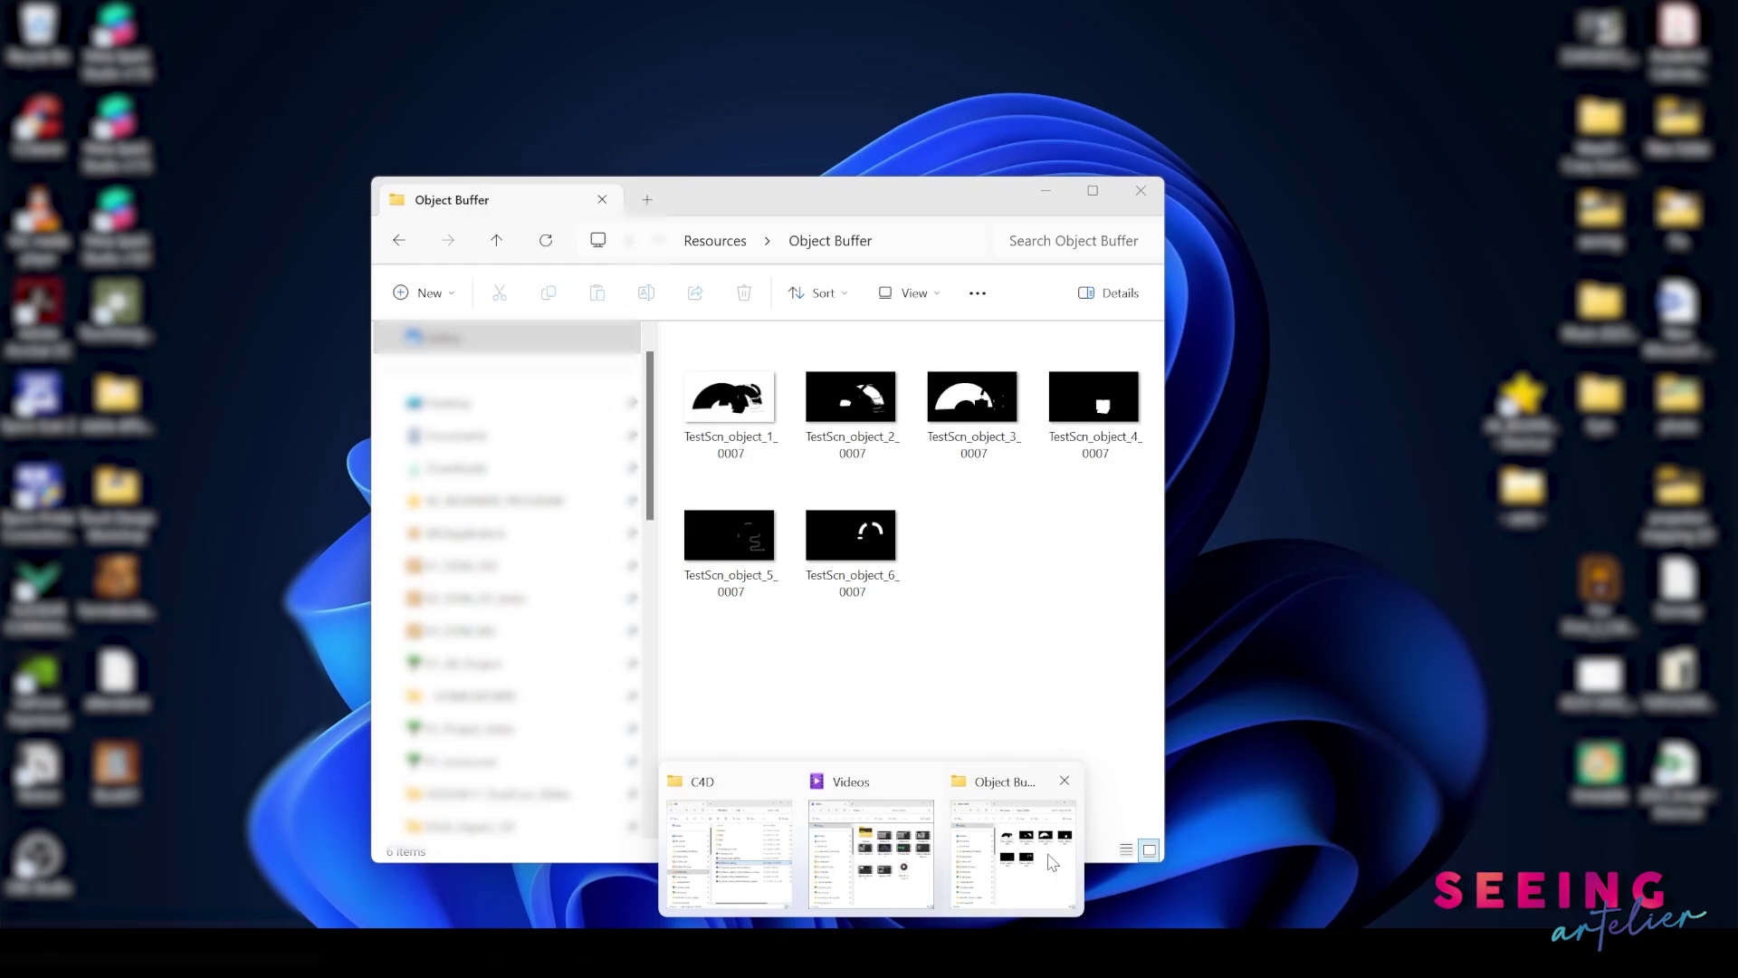
pyautogui.click(1043, 848)
pyautogui.click(712, 239)
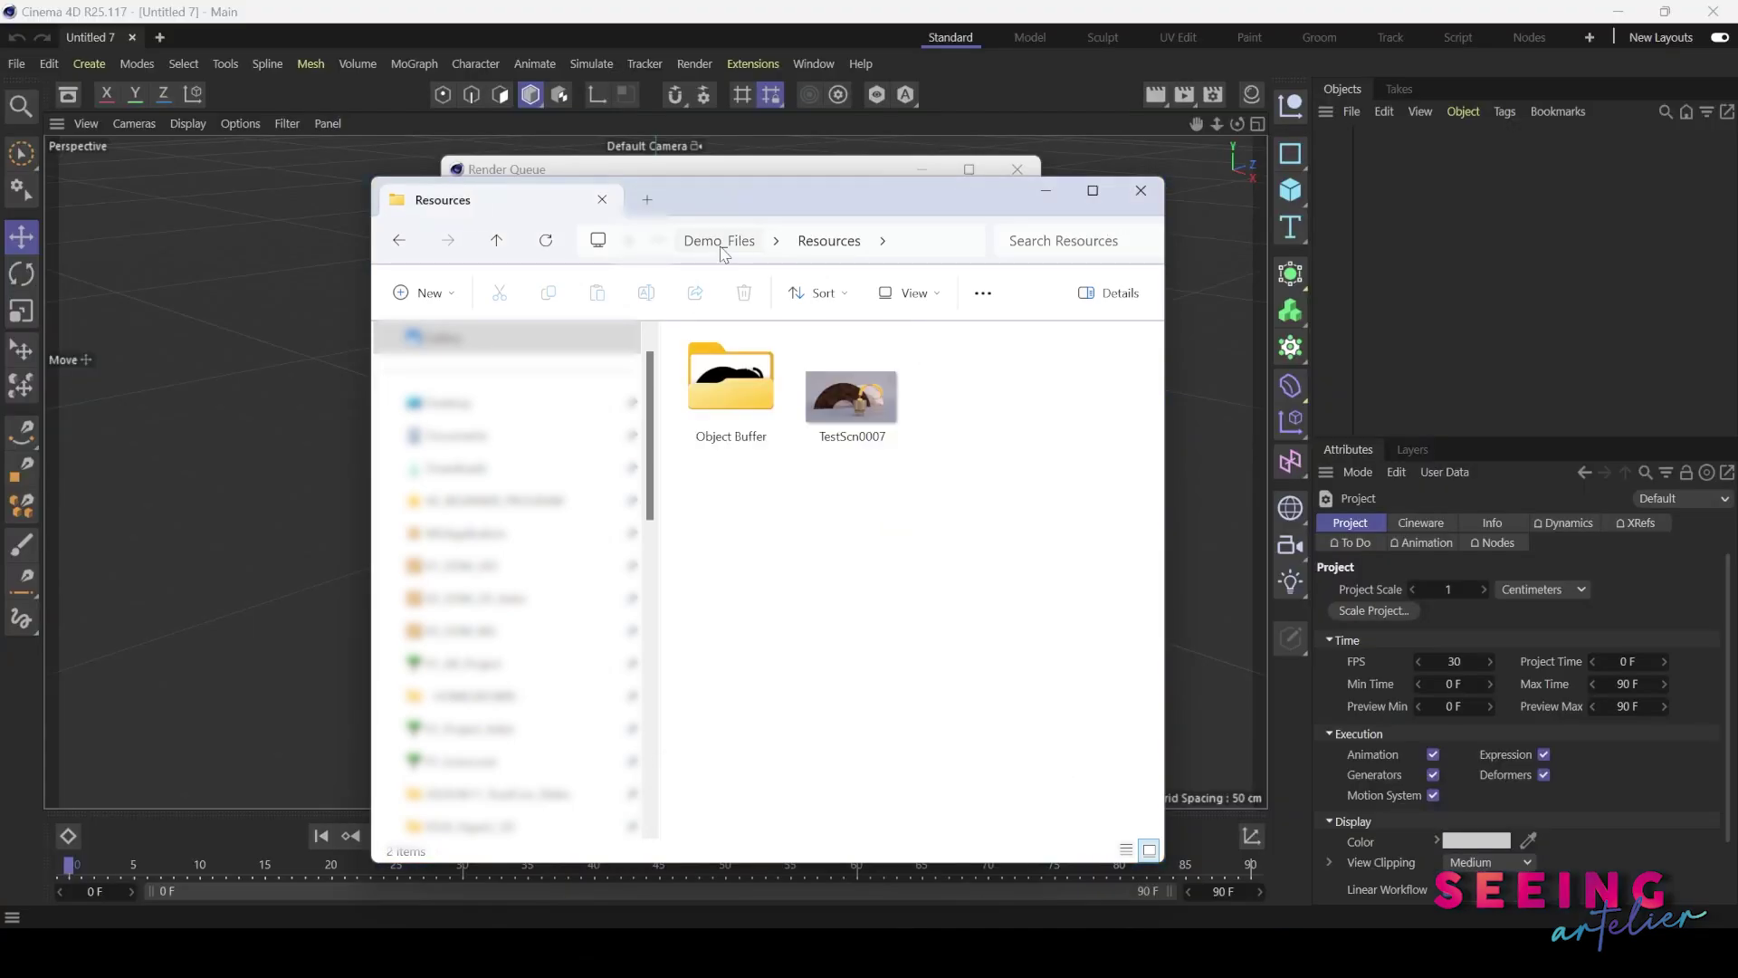
pyautogui.click(715, 240)
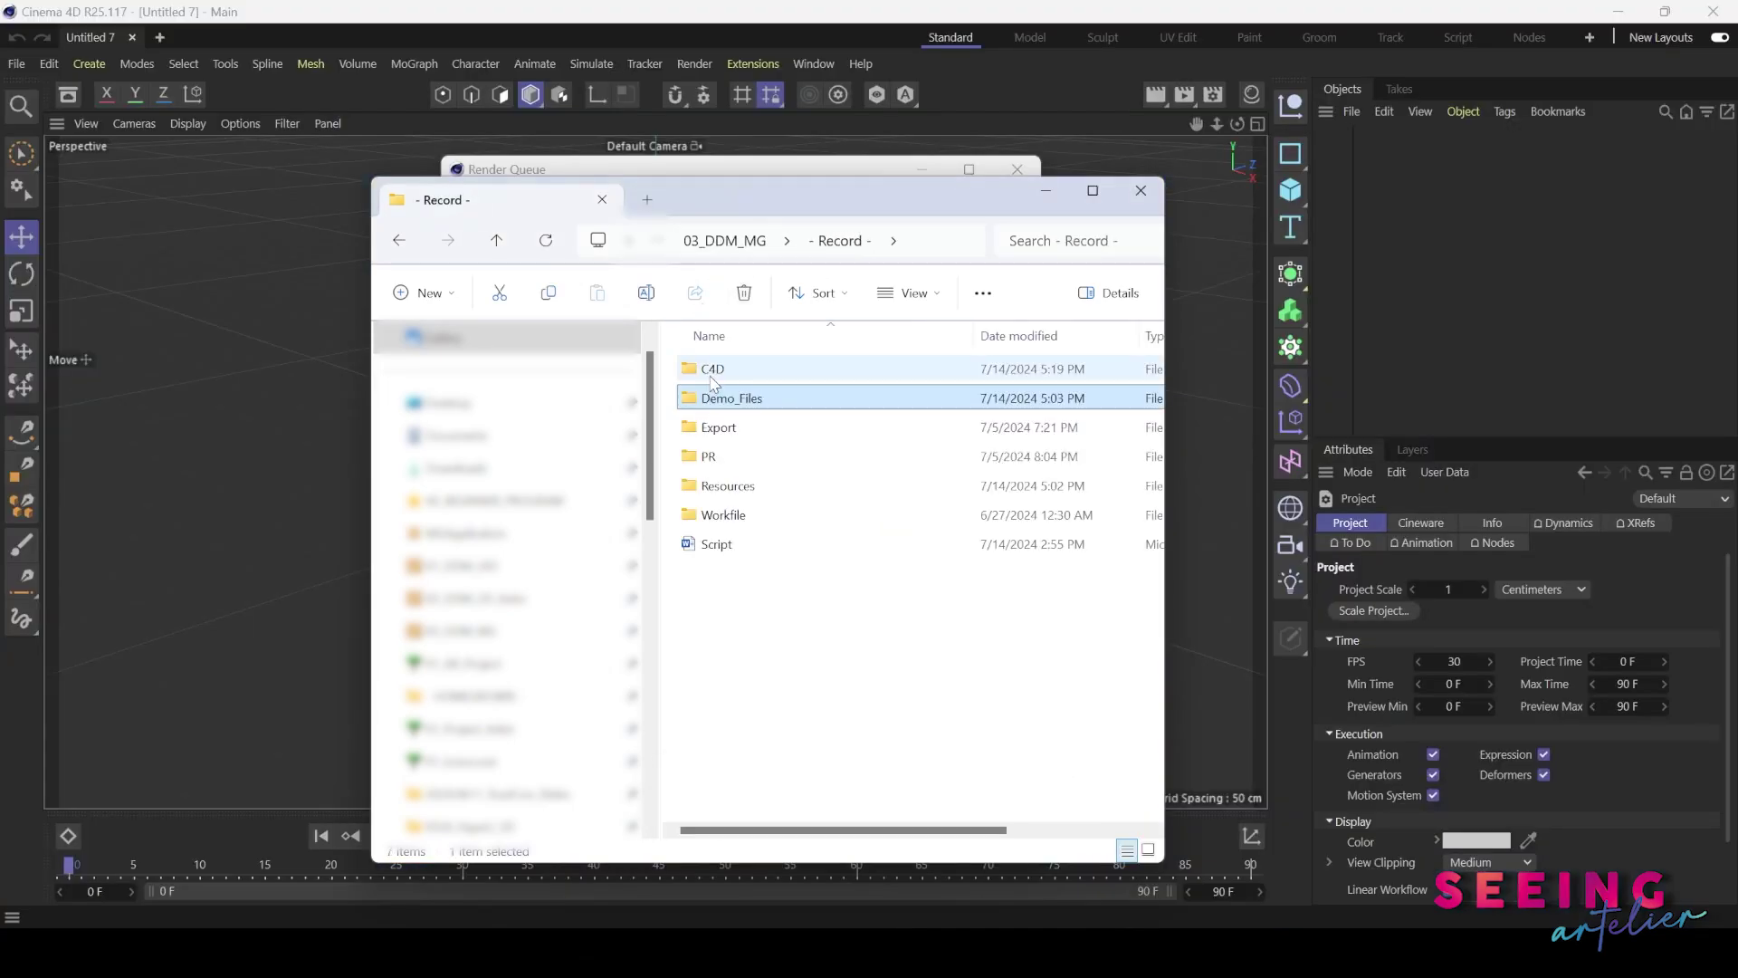
pyautogui.doubleClick(714, 371)
pyautogui.moveTo(883, 210); pyautogui.dragTo(1165, 142)
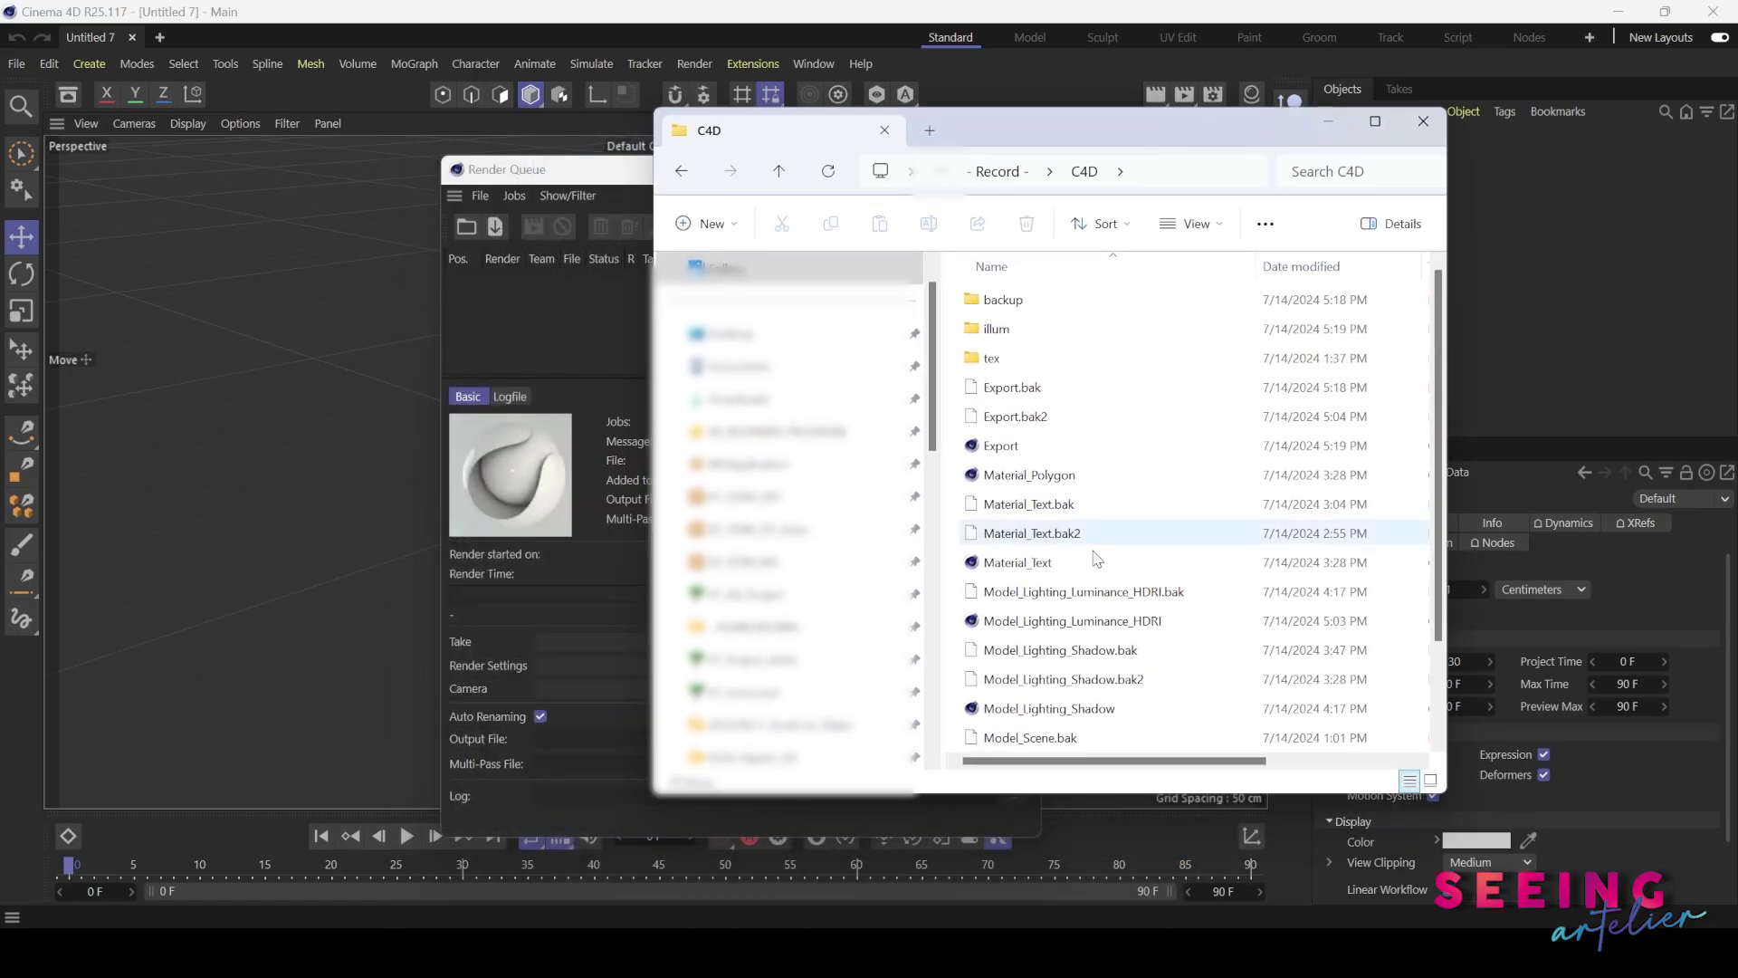
# - Add the Export scene file from the C4D folder to the Render Queue and start rendering the queue
pyautogui.scroll(-2, 1439, 641)
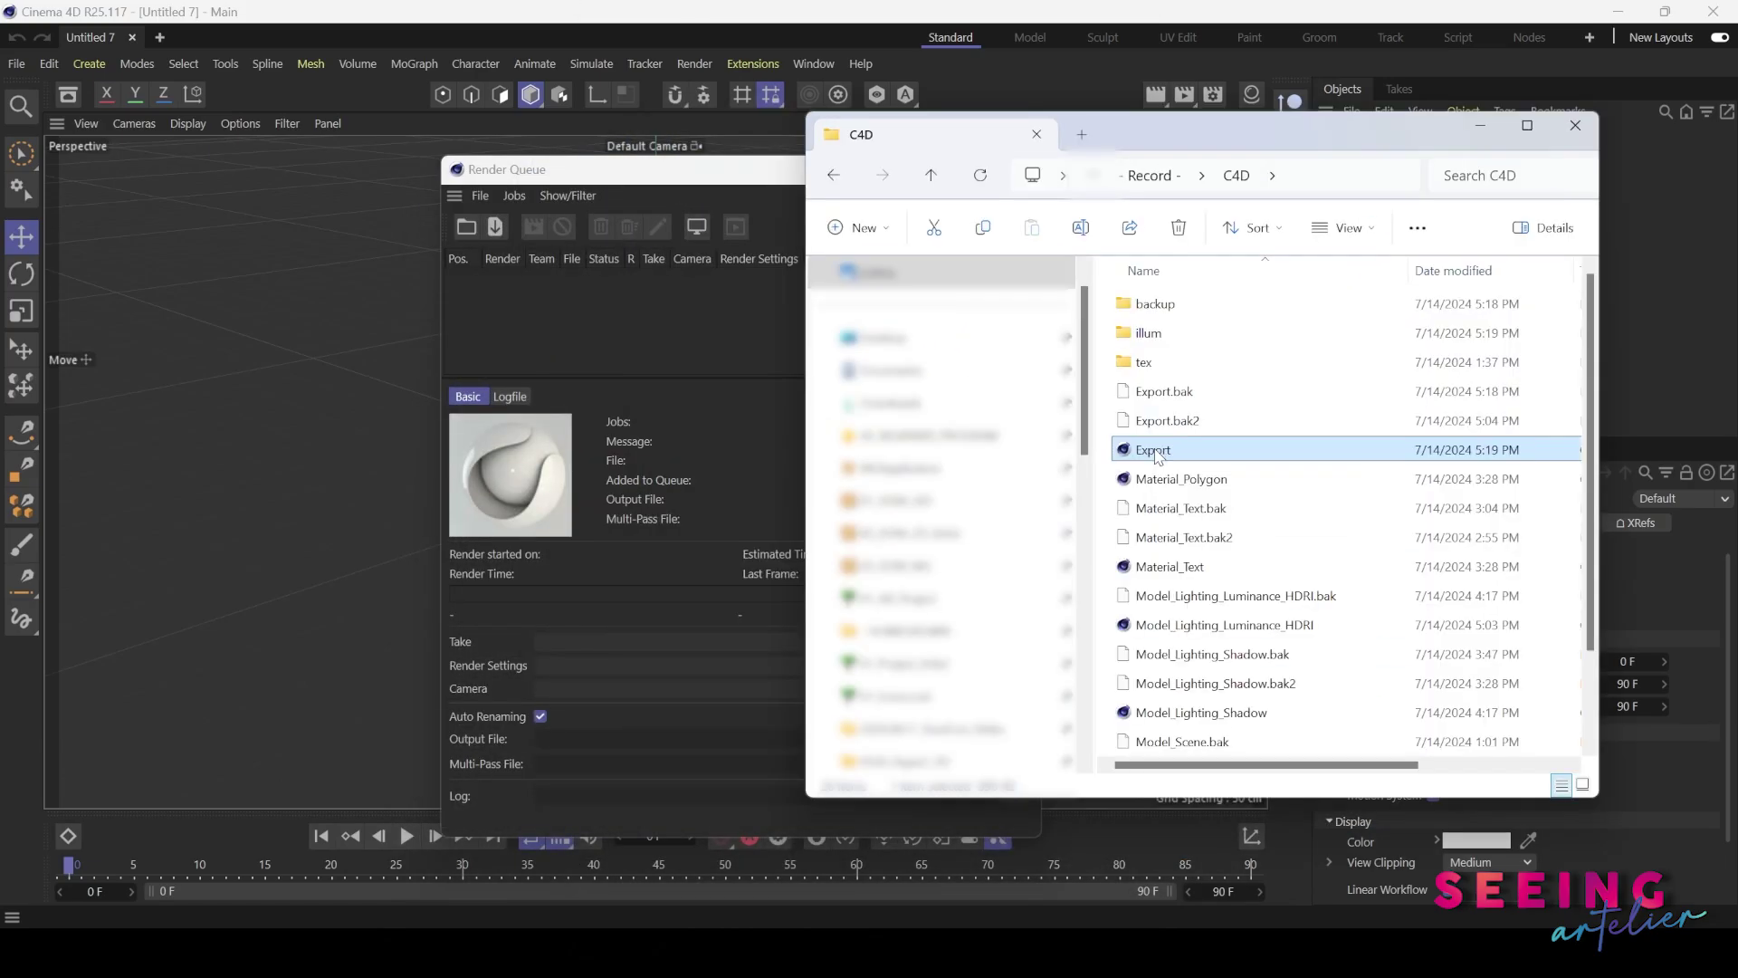
pyautogui.moveTo(1153, 449); pyautogui.dragTo(591, 312)
pyautogui.click(605, 174)
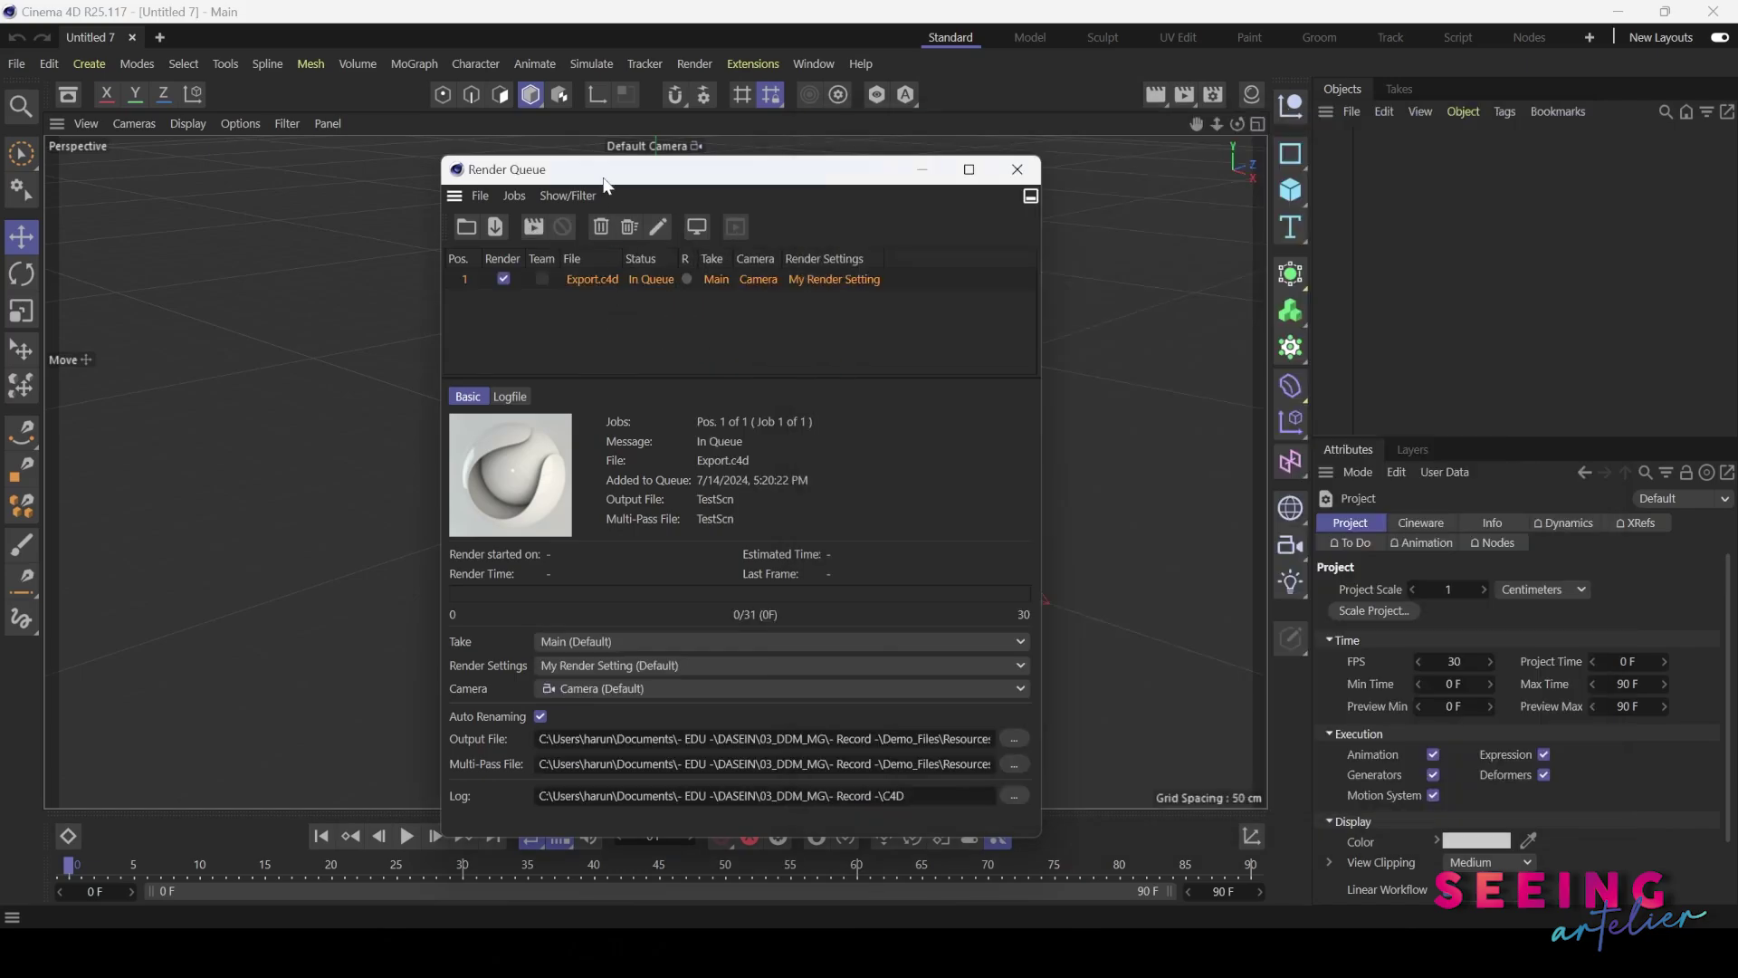
pyautogui.moveTo(566, 179); pyautogui.dragTo(593, 160)
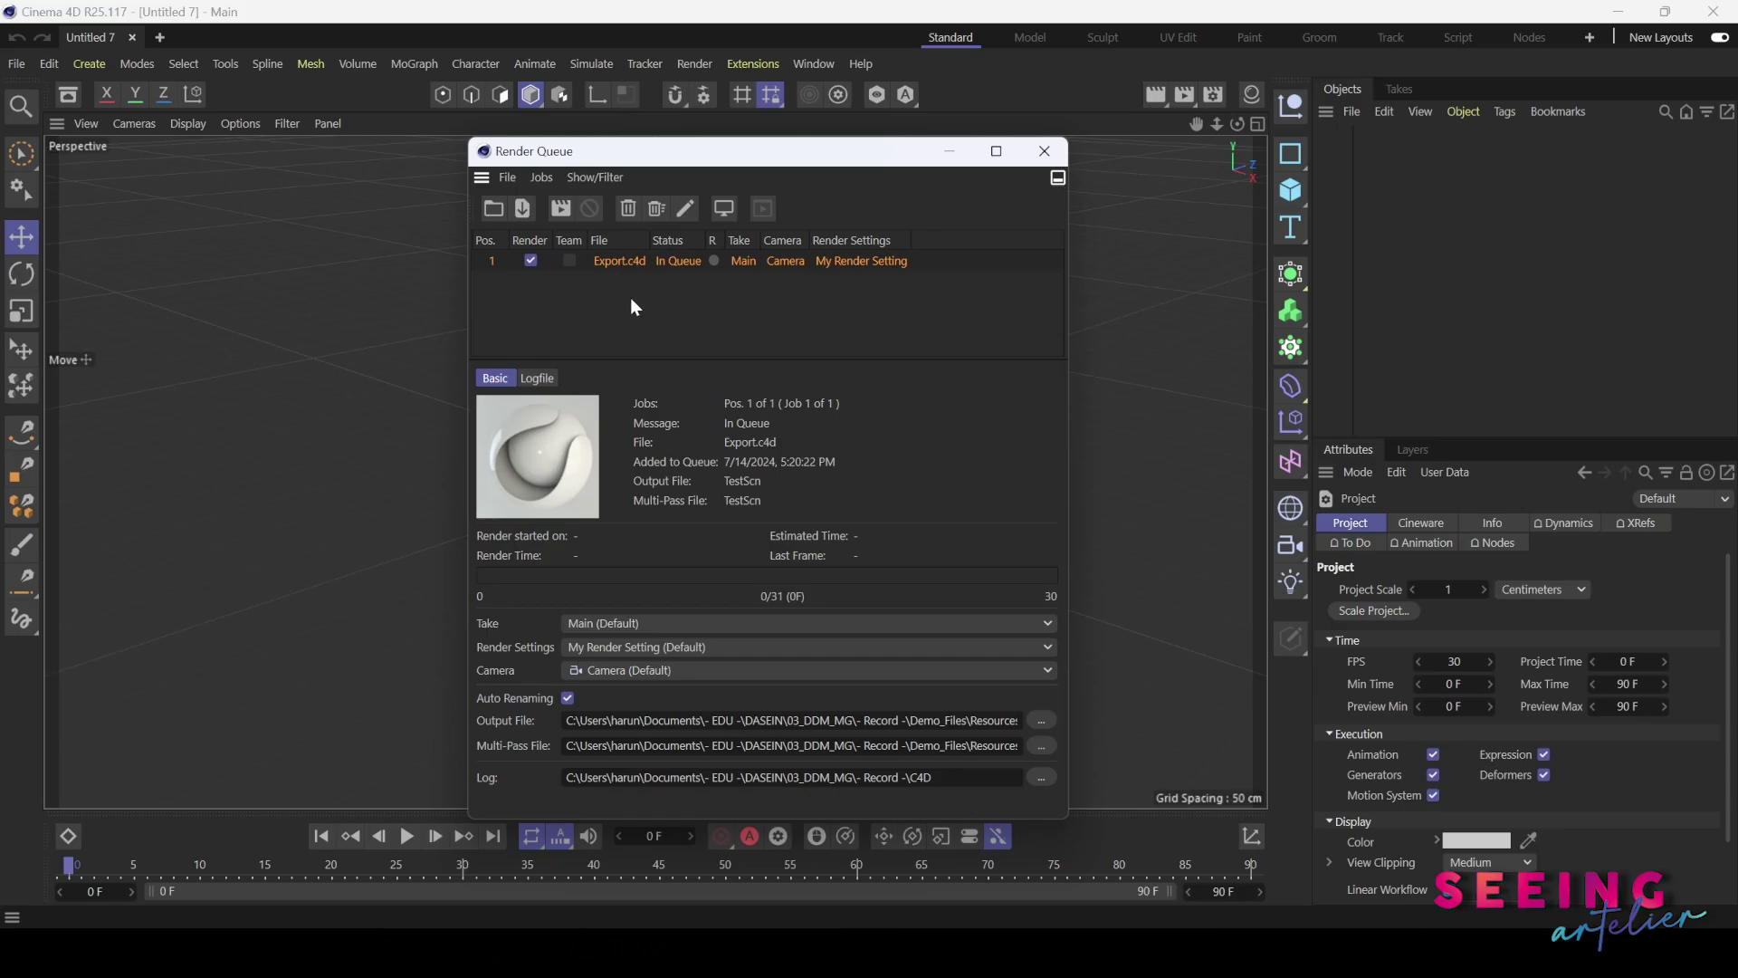
pyautogui.click(559, 206)
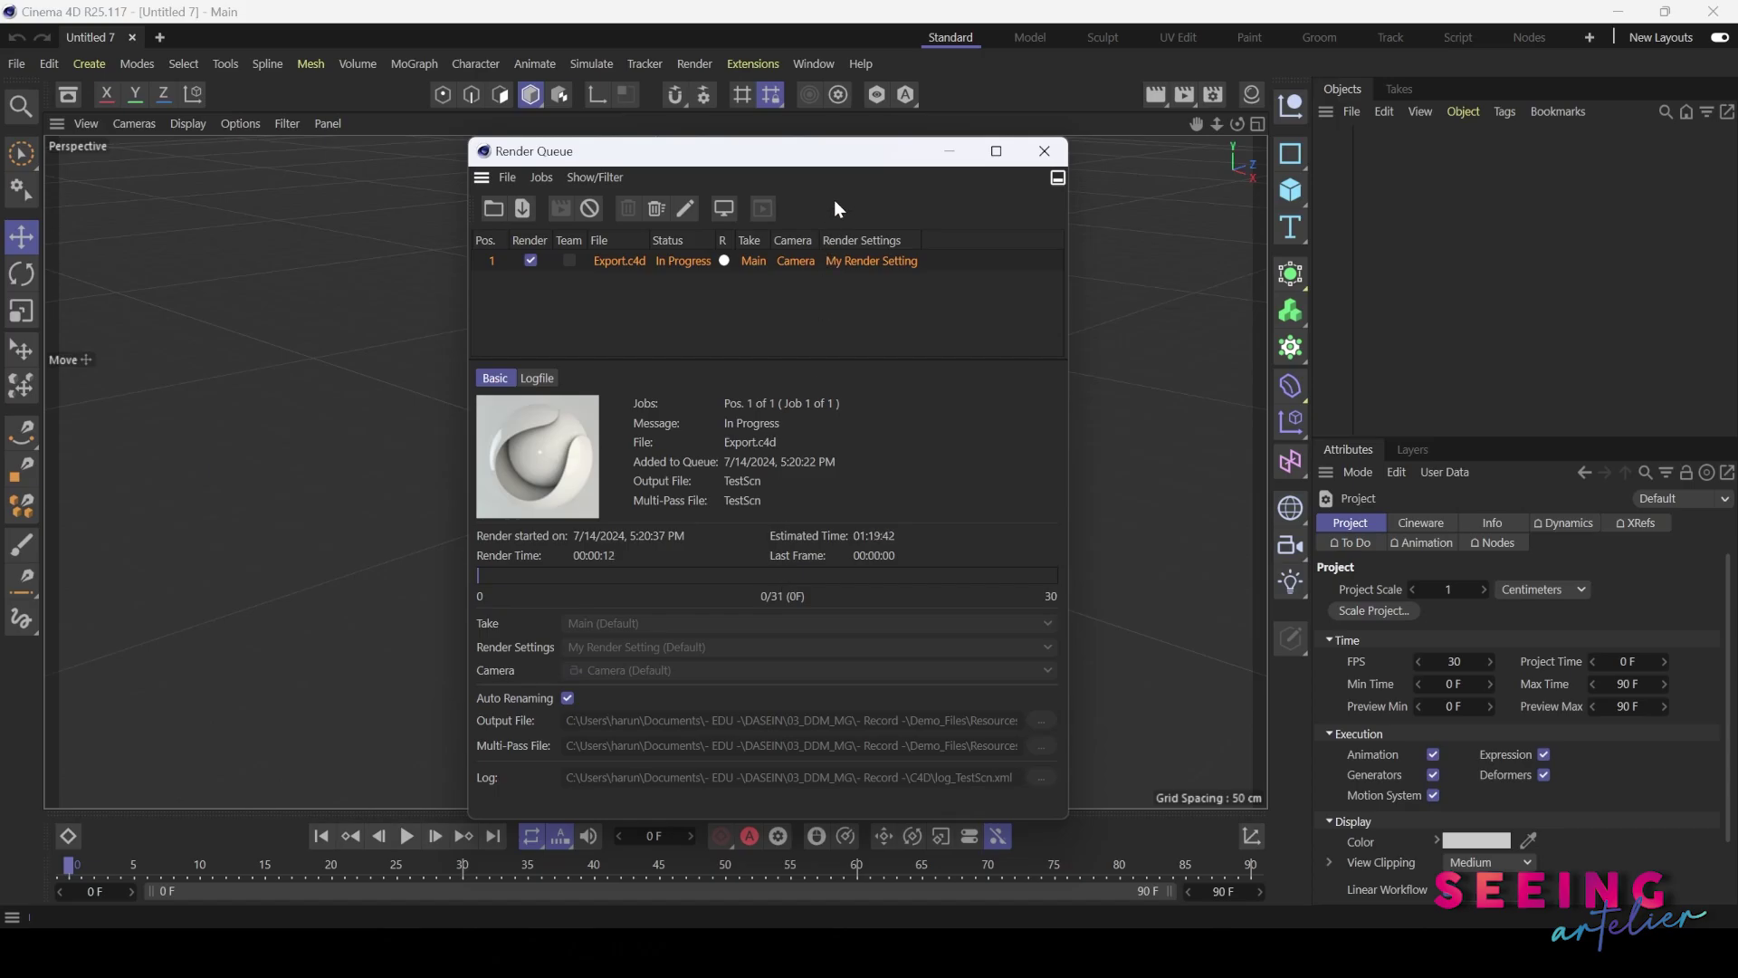
pyautogui.moveTo(861, 161); pyautogui.dragTo(924, 127)
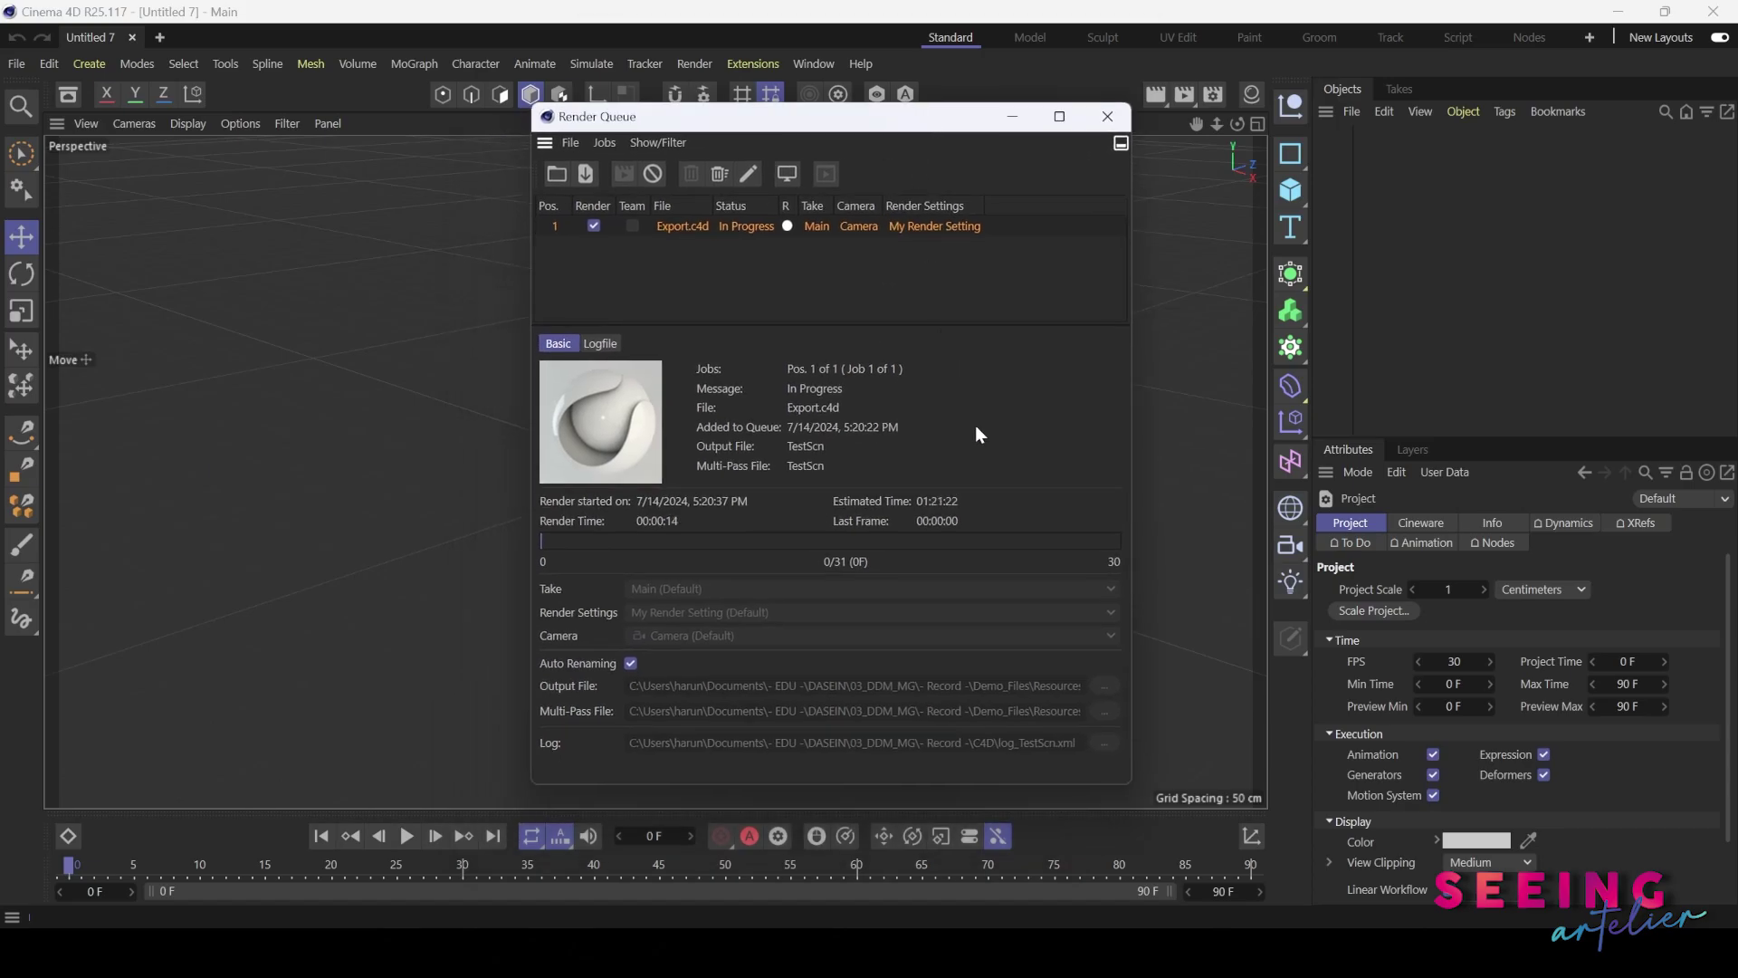